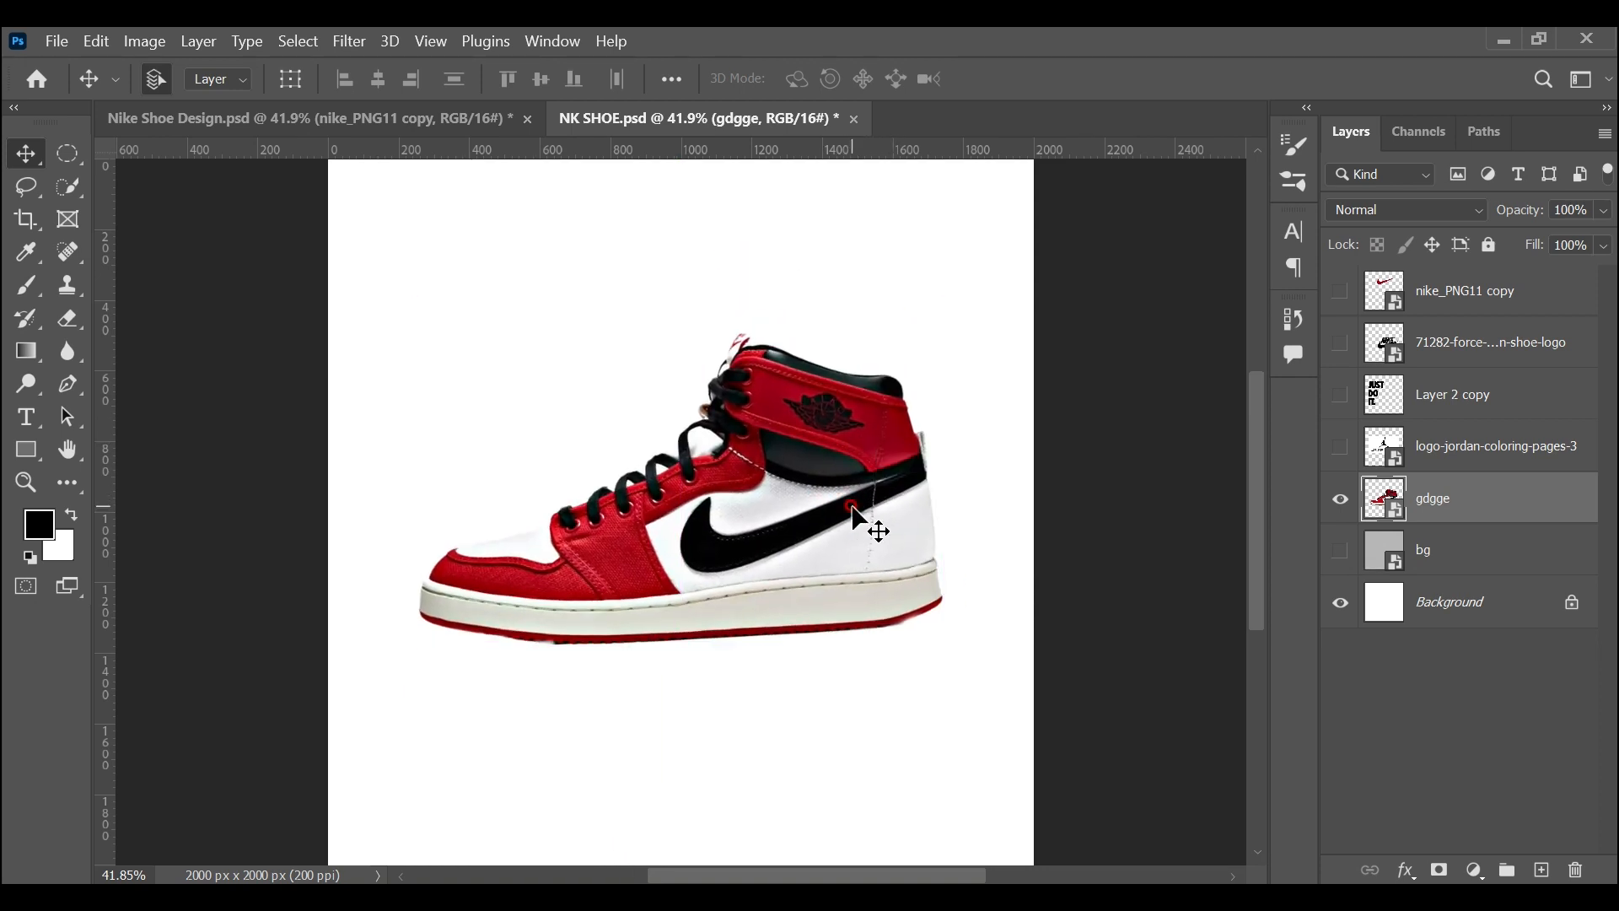
Rotate the shoe layer to an angle of -24.87 degrees with Free Transform and apply it
{"action": "key", "text": "ctrl+t"}
{"action": "left_click_drag", "start_coordinate": [1097, 401], "coordinate": [972, 276]}
{"action": "mouse_move", "coordinate": [837, 453]}
{"action": "left_mouse_down"}
{"action": "mouse_move", "coordinate": [824, 436]}
{"action": "mouse_move", "coordinate": [822, 456]}
{"action": "left_mouse_up"}
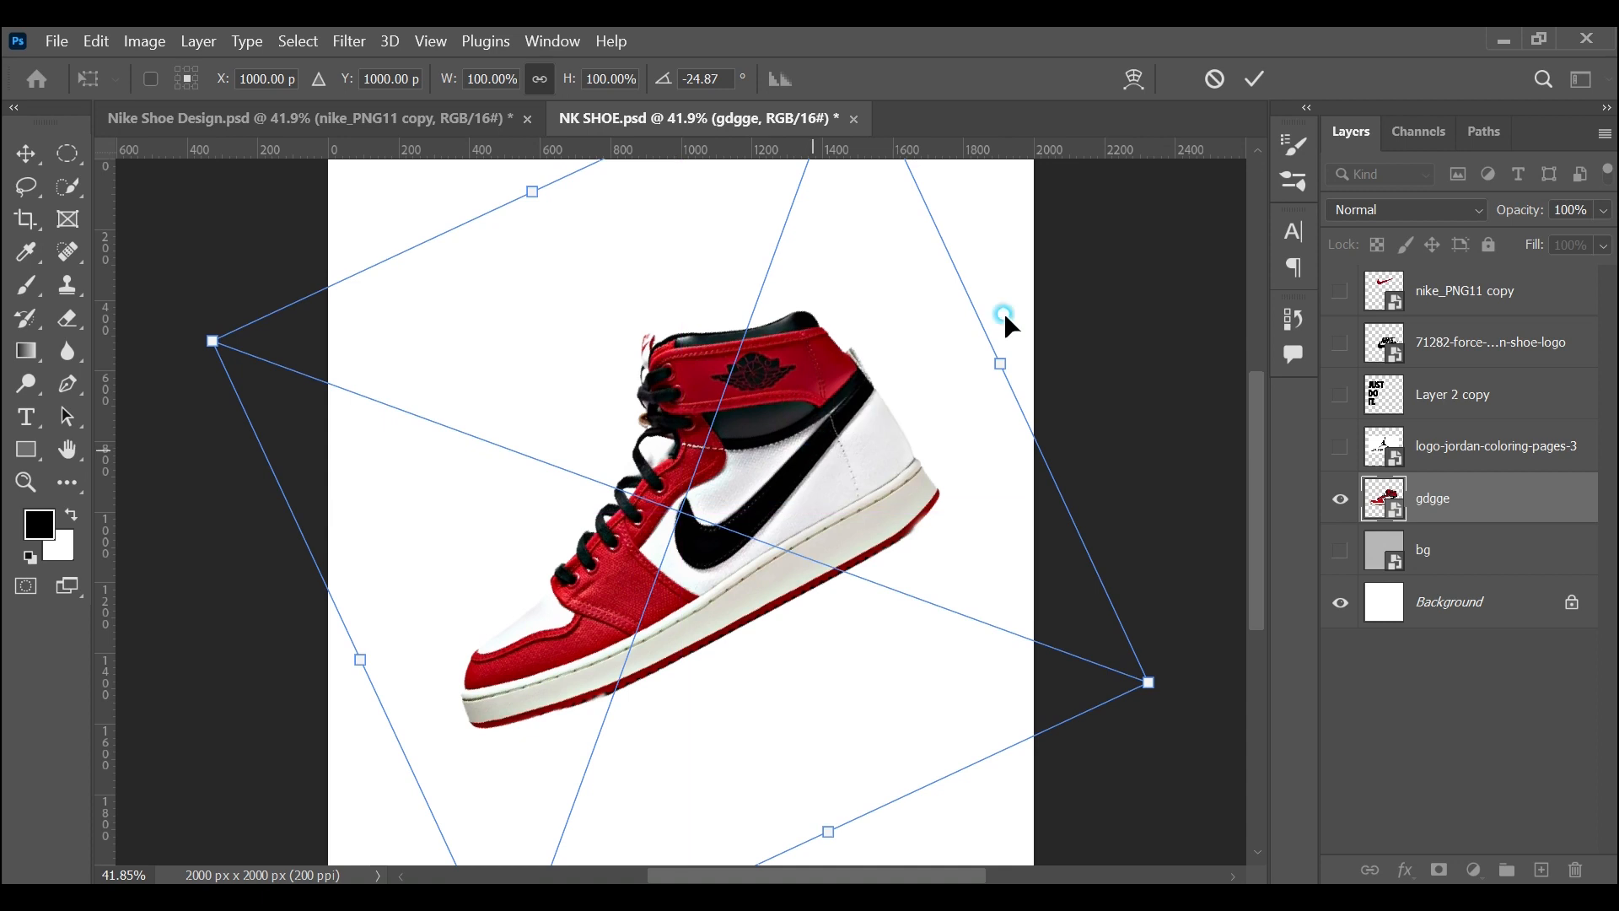
{"action": "left_click", "coordinate": [1255, 79]}
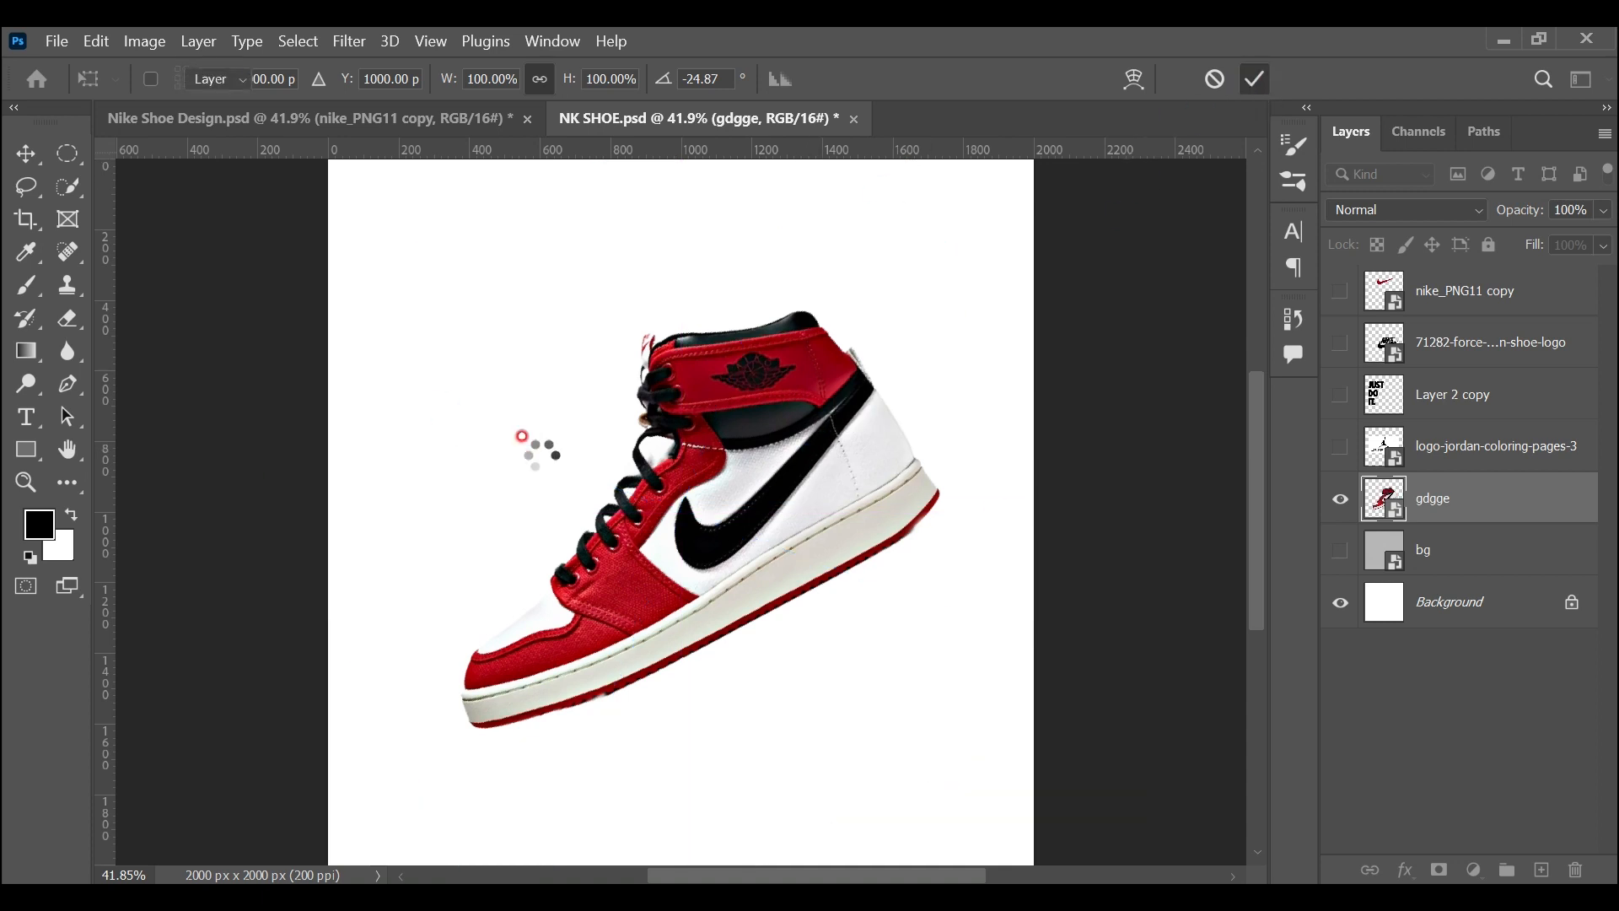
Add a layer mask to the shoe layer and paint out the stray strip behind the ankle collar with a 15 px black brush
{"action": "left_click", "coordinate": [1438, 872]}
{"action": "left_click", "coordinate": [26, 482]}
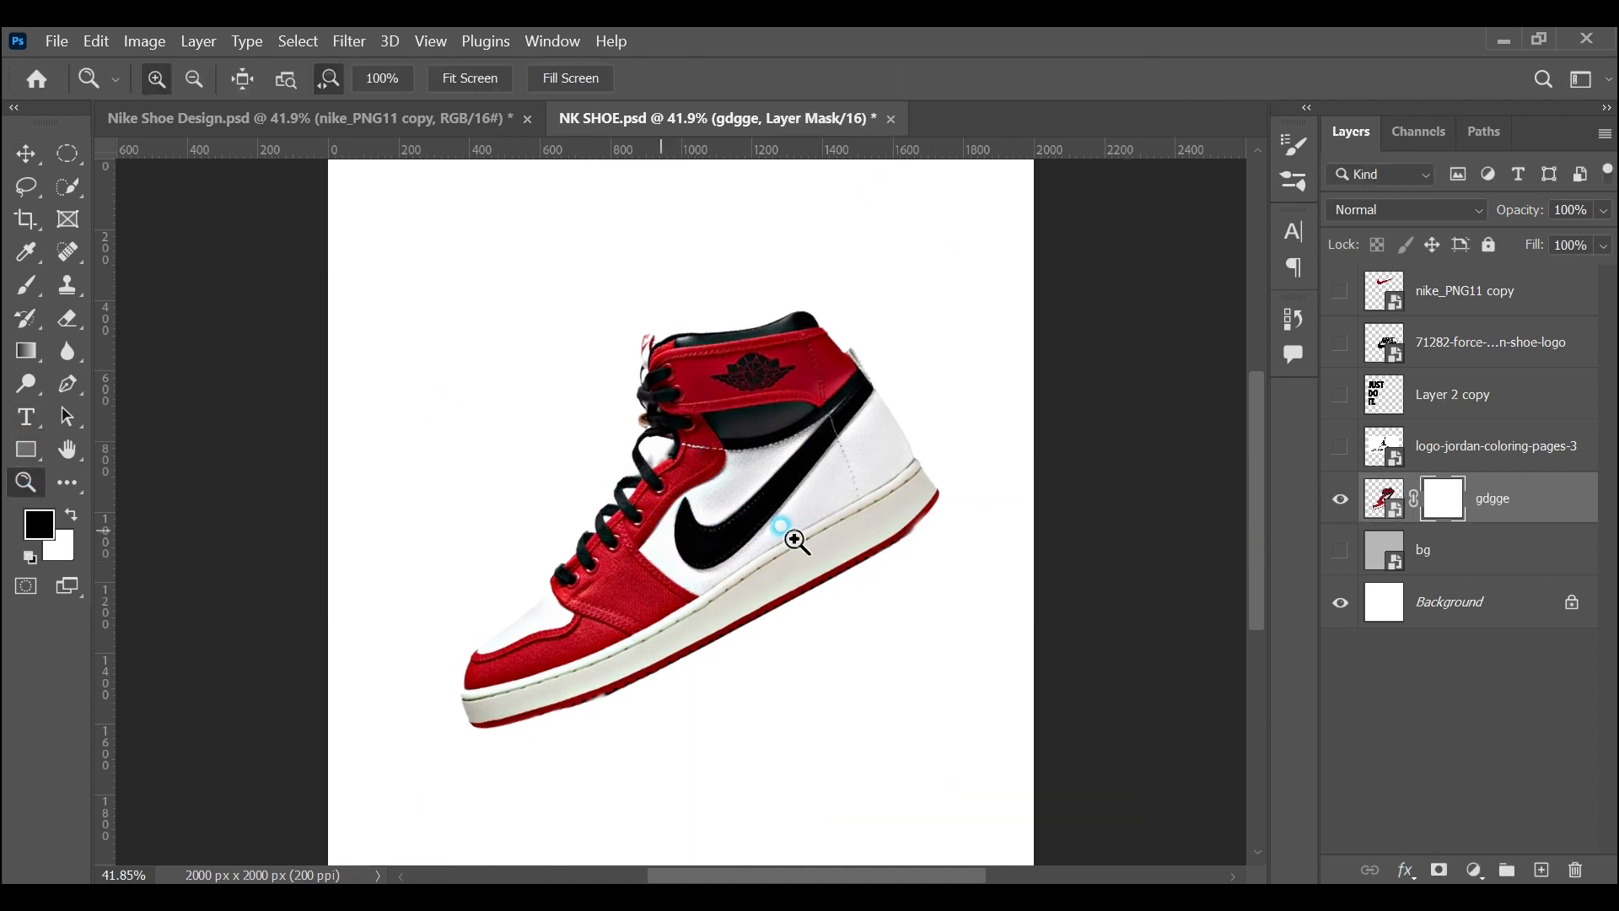
{"action": "mouse_move", "coordinate": [927, 485]}
{"action": "left_mouse_down"}
{"action": "mouse_move", "coordinate": [954, 477]}
{"action": "mouse_move", "coordinate": [998, 506]}
{"action": "mouse_move", "coordinate": [912, 465]}
{"action": "left_mouse_up"}
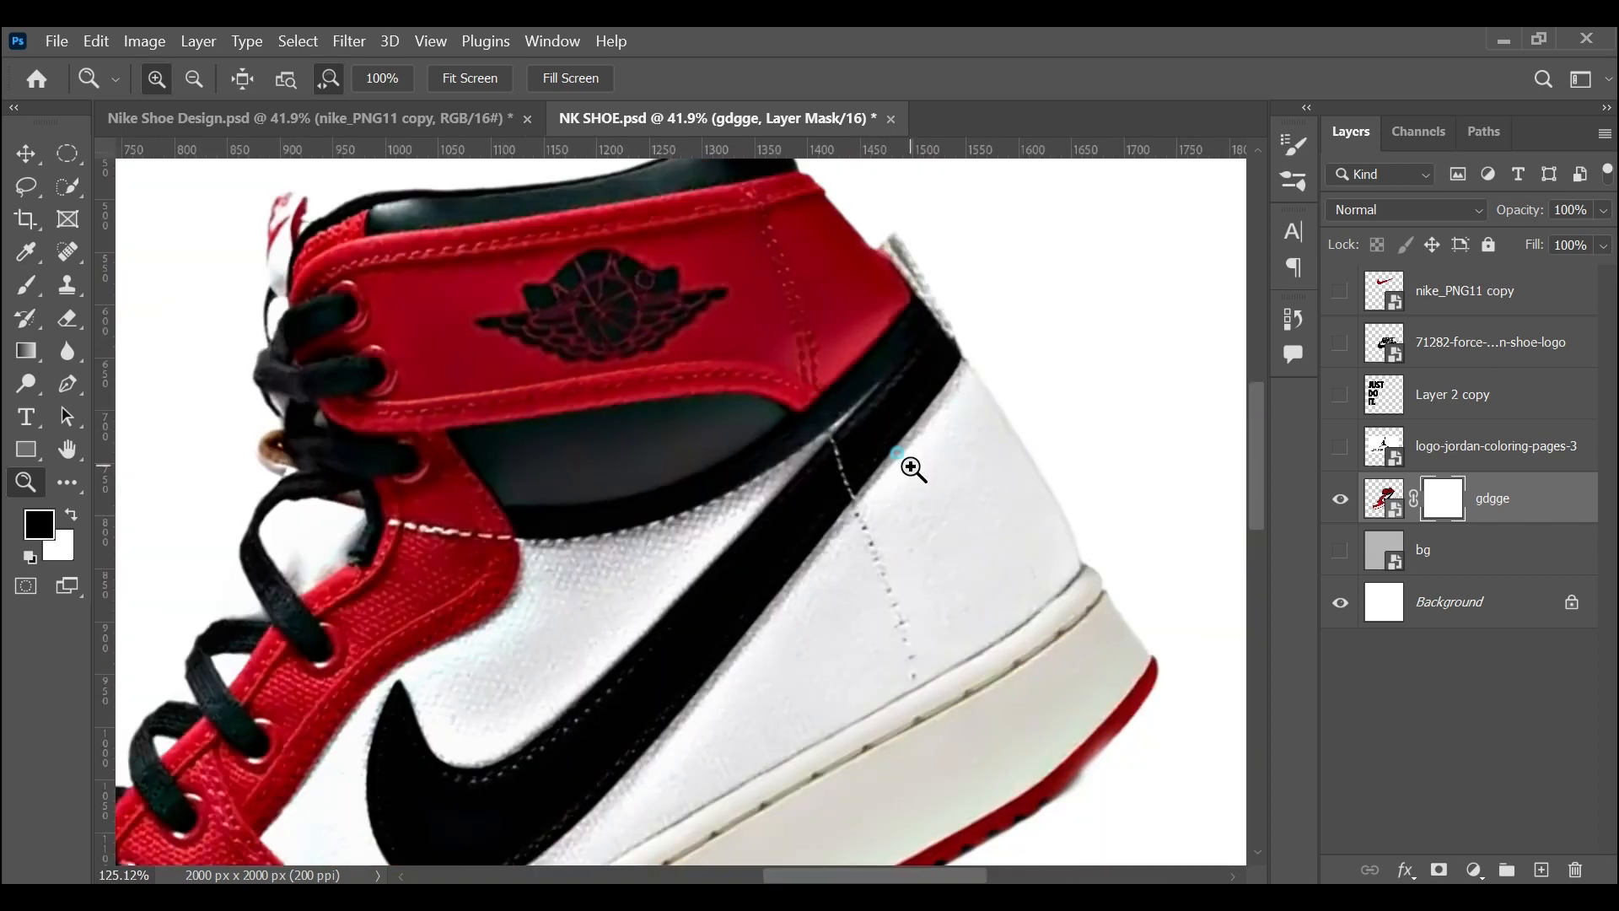
{"action": "left_click_drag", "start_coordinate": [914, 331], "coordinate": [854, 447]}
{"action": "left_click", "coordinate": [13, 288]}
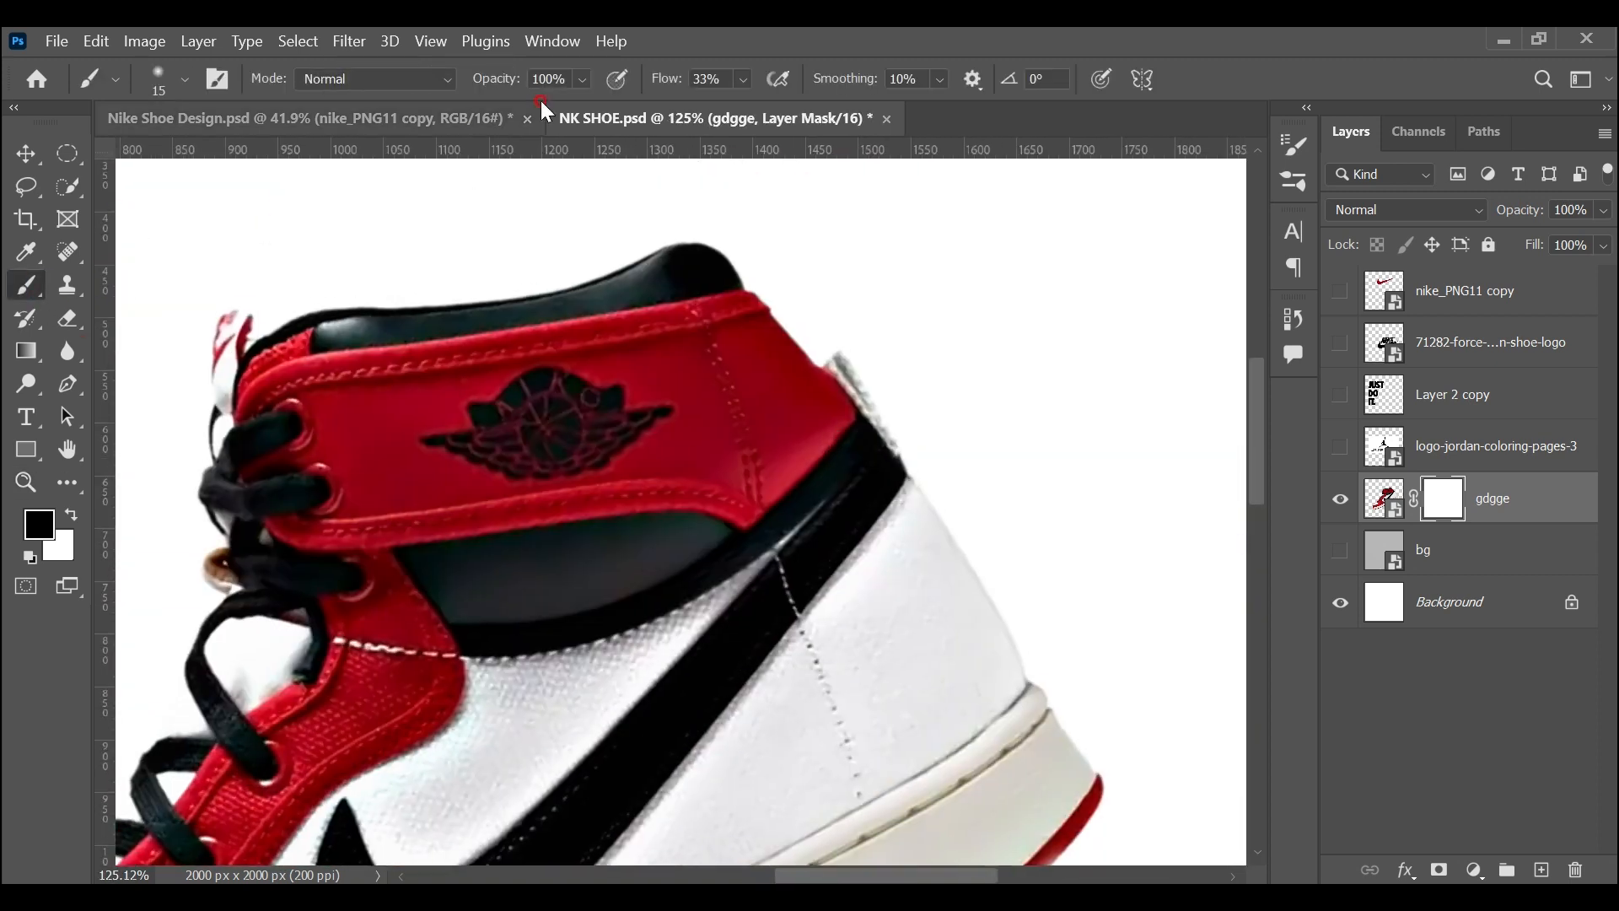
{"action": "left_click_drag", "start_coordinate": [830, 337], "coordinate": [855, 373]}
{"action": "key", "text": "ctrl+z"}
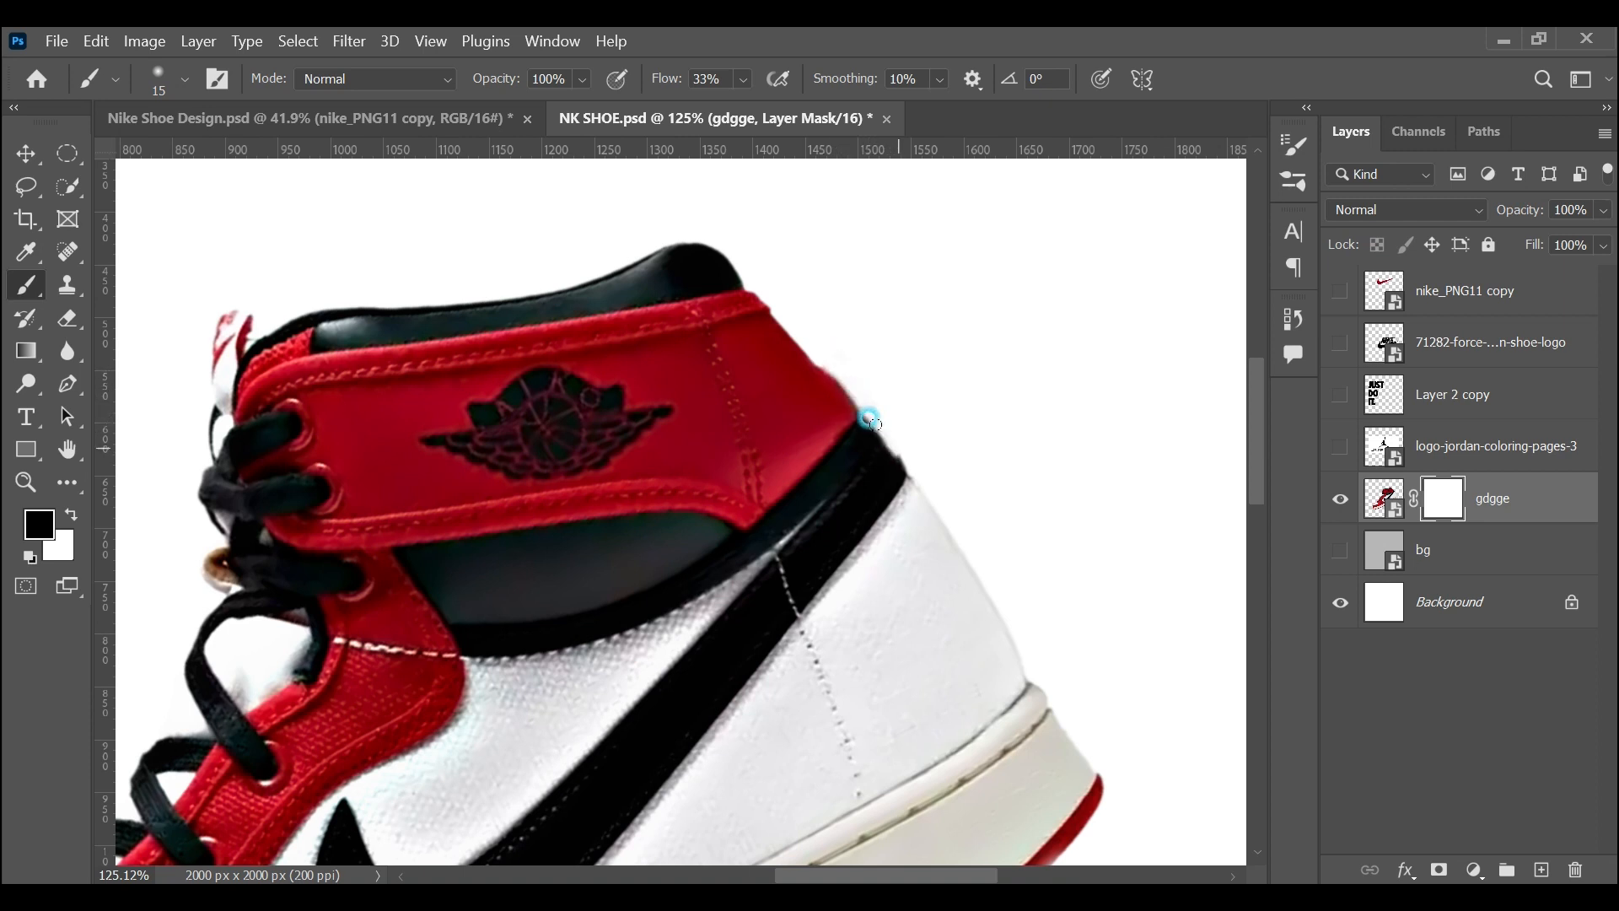
Mask out the leftover fringe along the shoe's heel and the underside of the sole with the brush
{"action": "mouse_move", "coordinate": [889, 514]}
{"action": "left_mouse_down"}
{"action": "mouse_move", "coordinate": [933, 288]}
{"action": "mouse_move", "coordinate": [851, 411]}
{"action": "left_mouse_up"}
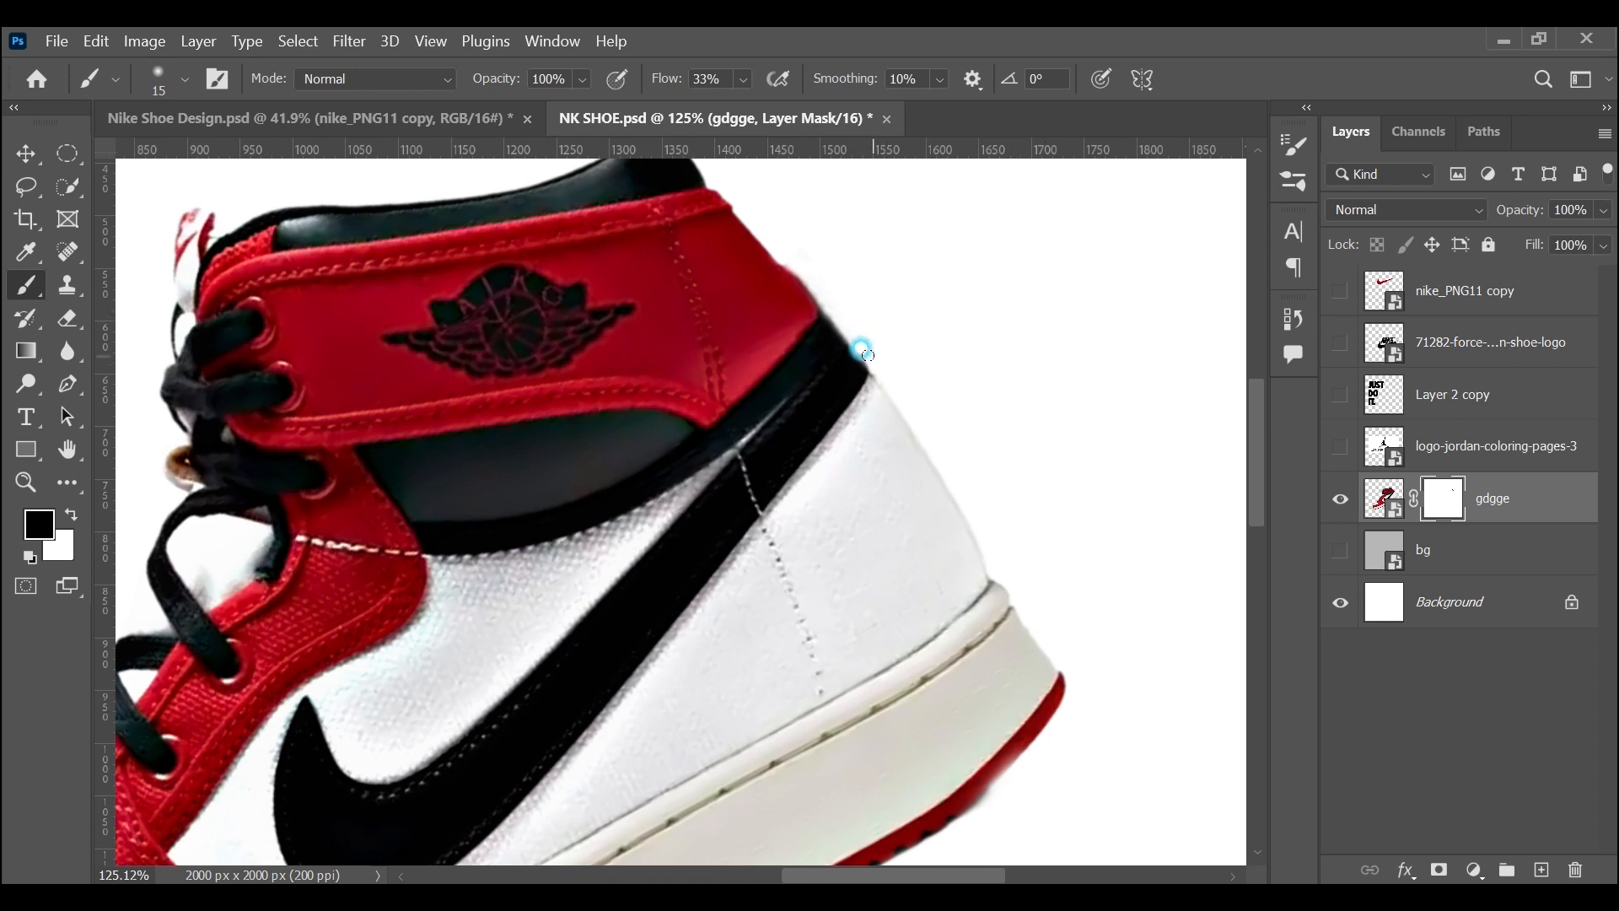
{"action": "left_click_drag", "start_coordinate": [794, 468], "coordinate": [1045, 255]}
{"action": "left_click_drag", "start_coordinate": [839, 513], "coordinate": [768, 204]}
{"action": "left_click_drag", "start_coordinate": [644, 392], "coordinate": [1025, 405]}
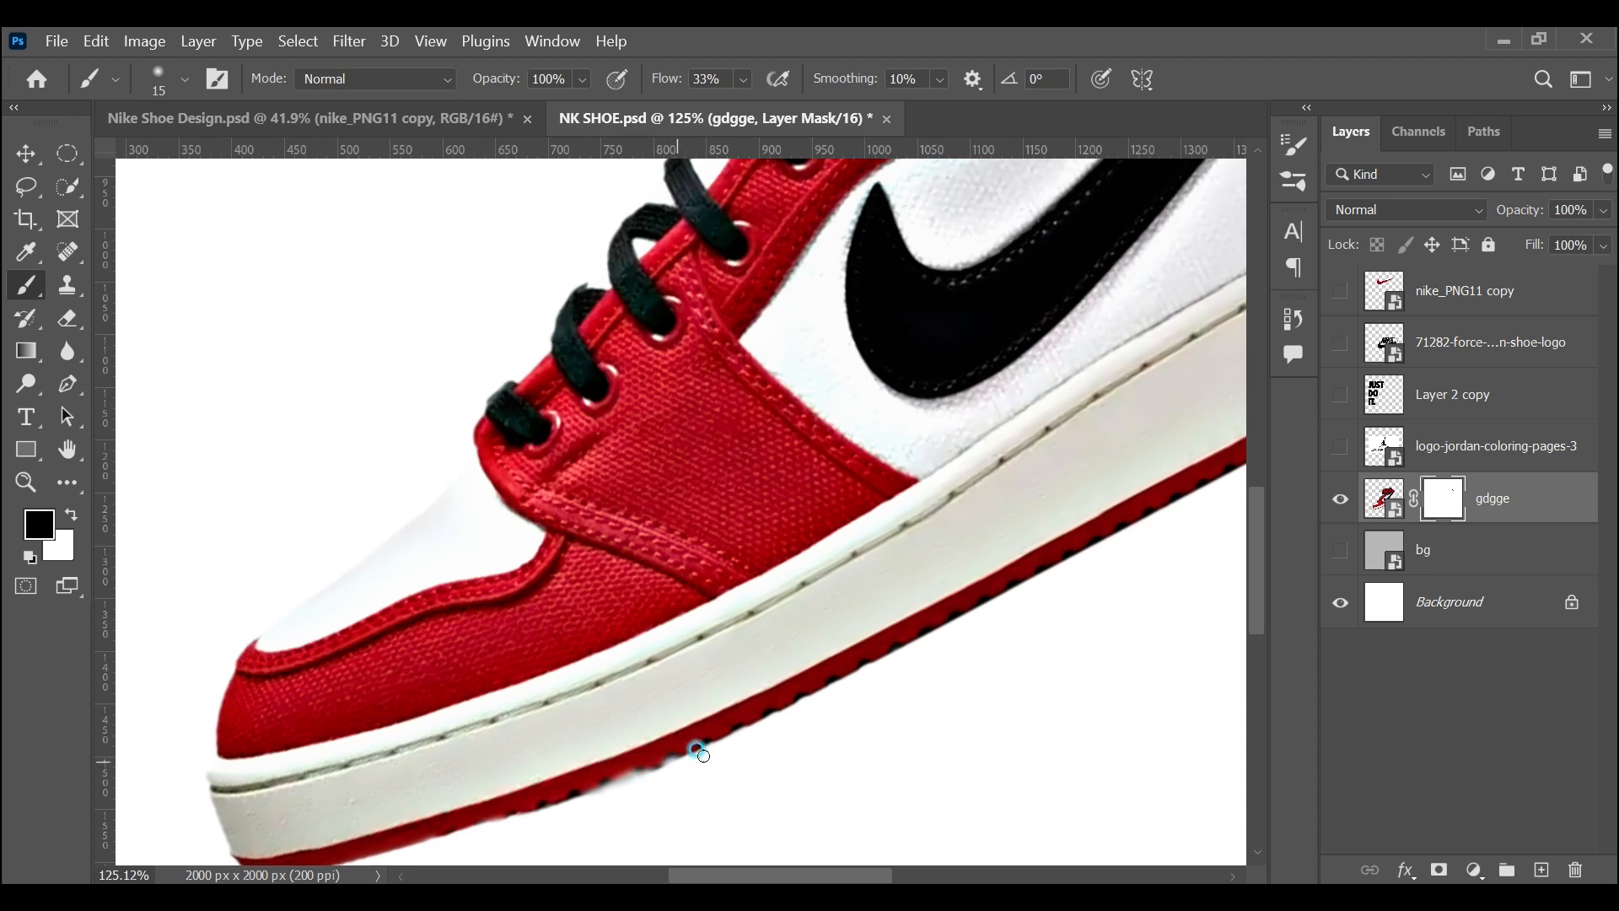
{"action": "left_click", "coordinate": [26, 154]}
{"action": "key", "text": "ctrl+0"}
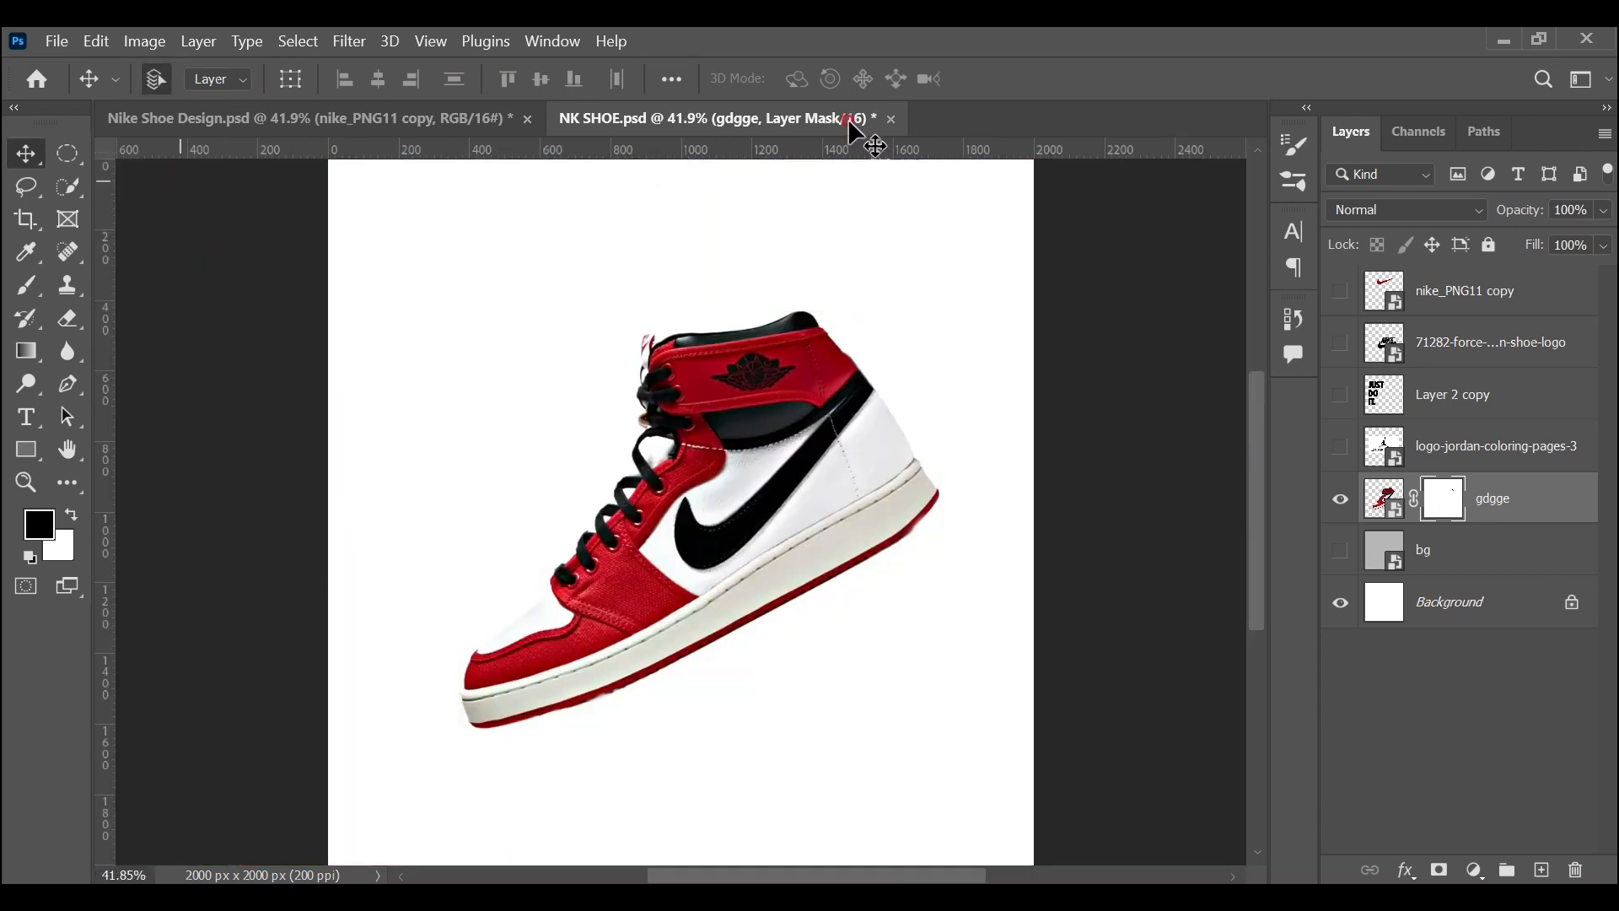
Show the grey bg layer behind the shoe
{"action": "left_click", "coordinate": [1384, 499]}
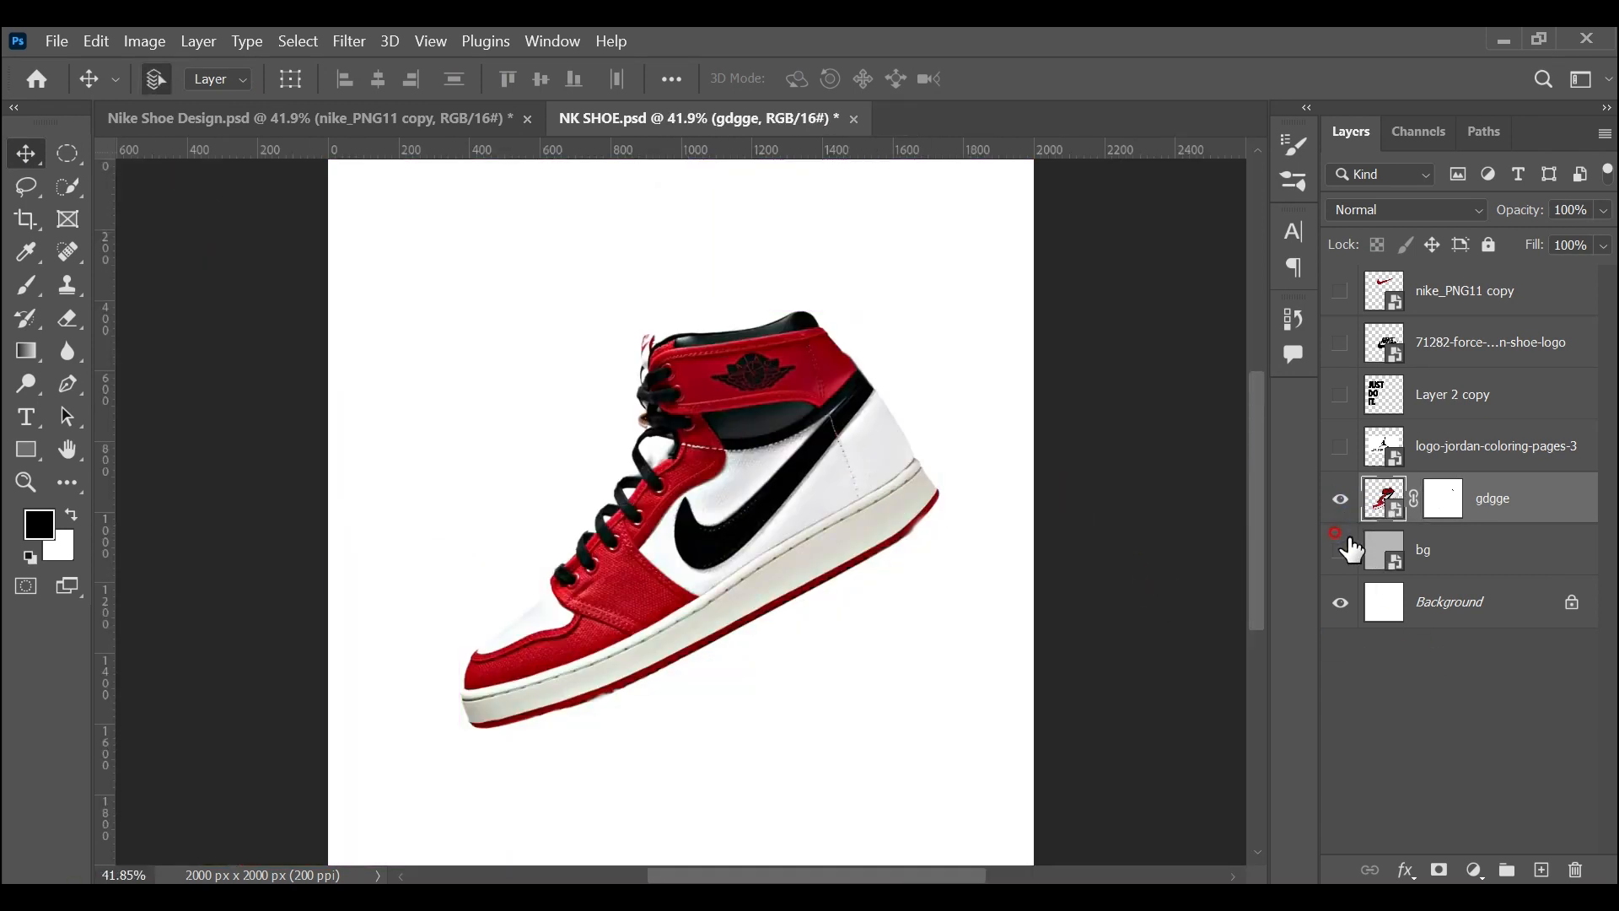
{"action": "left_click", "coordinate": [1341, 550]}
{"action": "left_click", "coordinate": [1459, 791]}
{"action": "left_click", "coordinate": [1438, 550]}
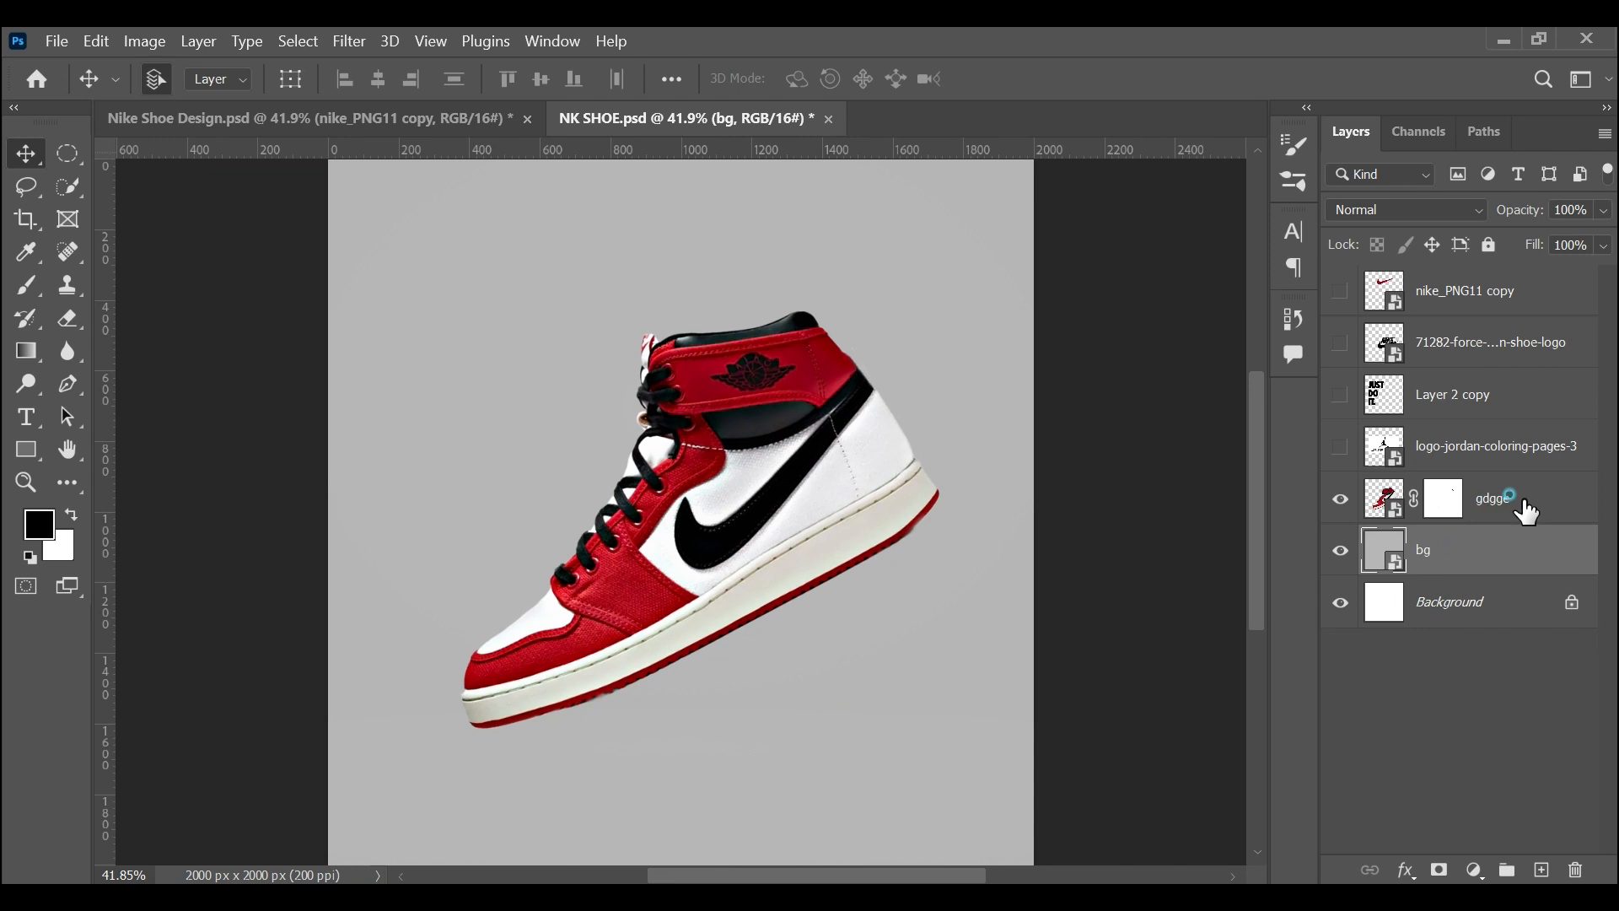
Add a Drop Shadow effect to the gdgge shoe layer and set its opacity to 100%
{"action": "left_click", "coordinate": [1518, 499]}
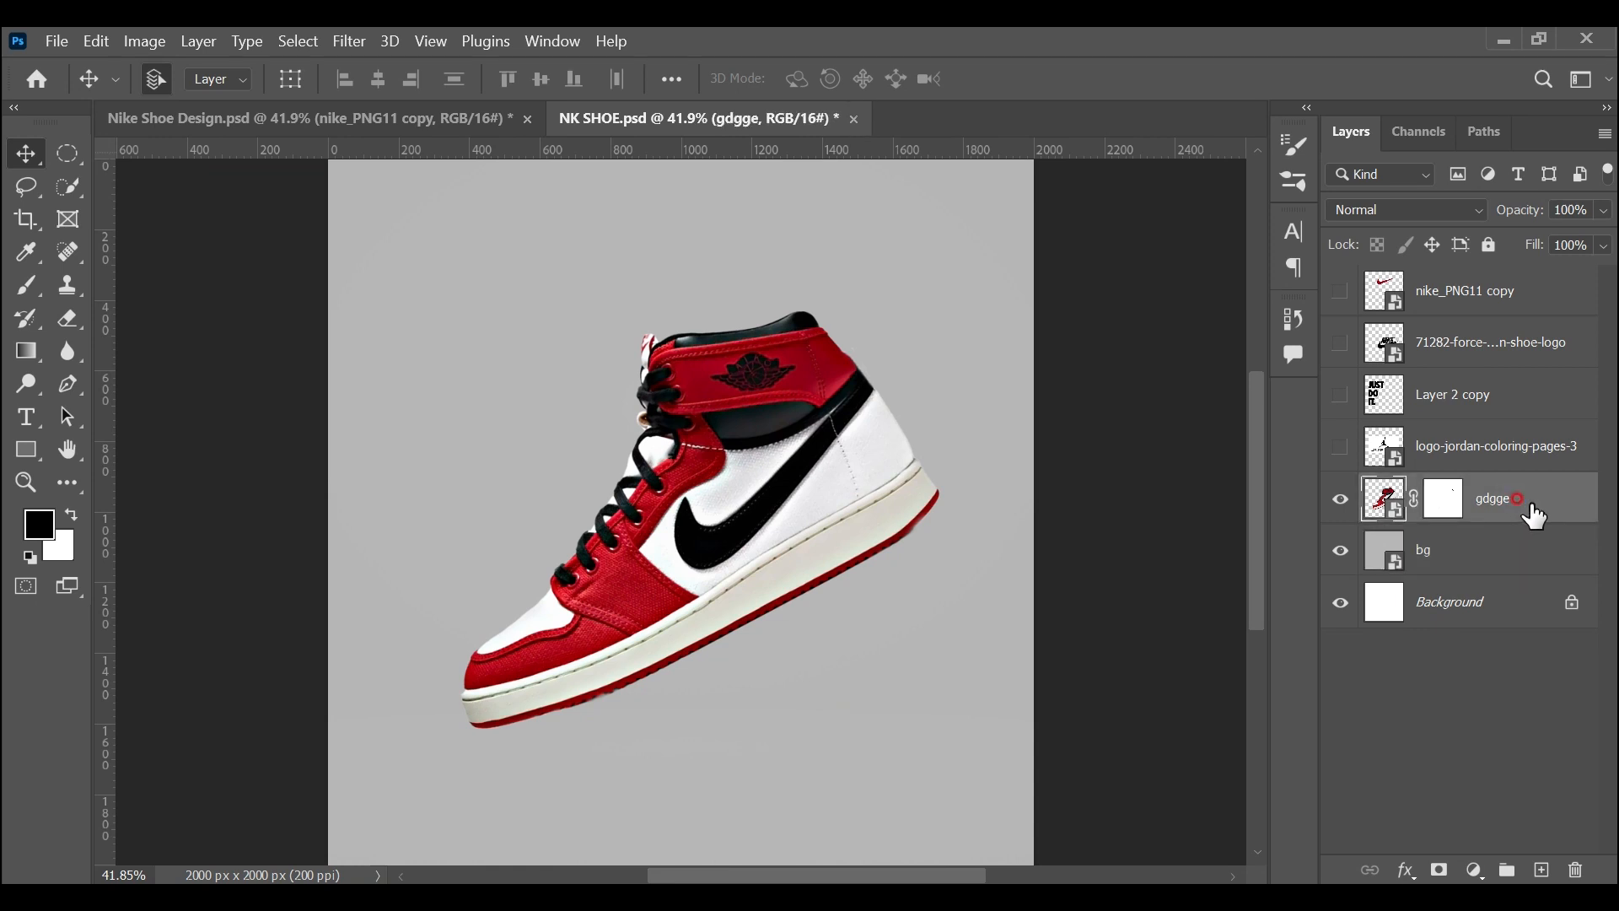
{"action": "double_click", "coordinate": [1533, 509]}
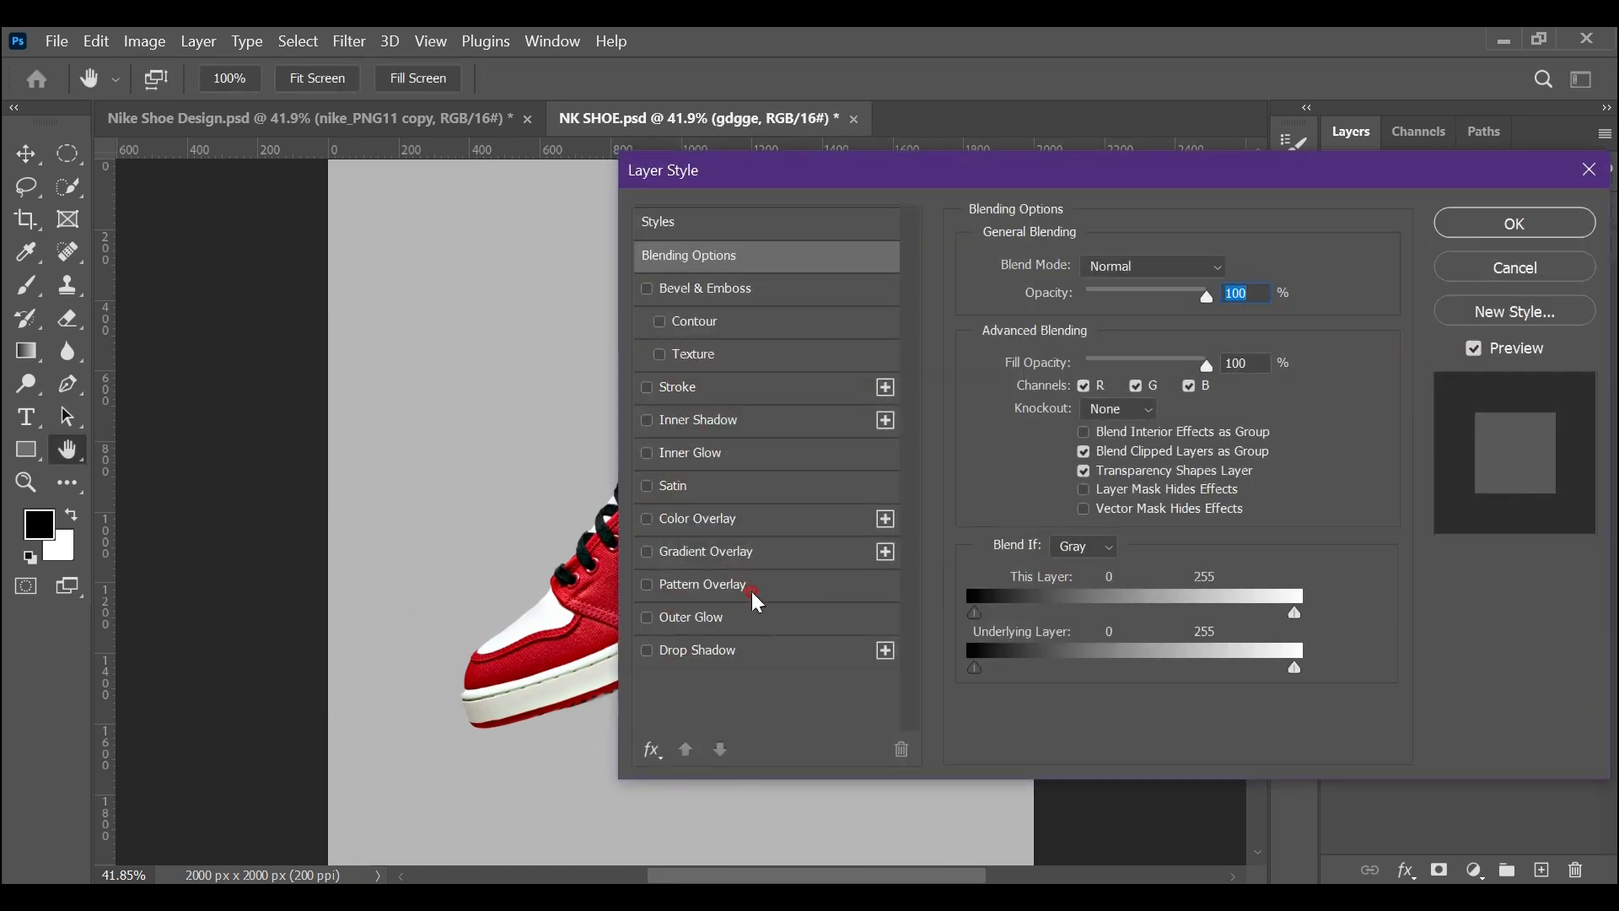
{"action": "left_click", "coordinate": [780, 654]}
{"action": "left_click_drag", "start_coordinate": [1092, 177], "coordinate": [1442, 234]}
{"action": "left_click", "coordinate": [1497, 361]}
{"action": "left_click_drag", "start_coordinate": [1501, 364], "coordinate": [1550, 375]}
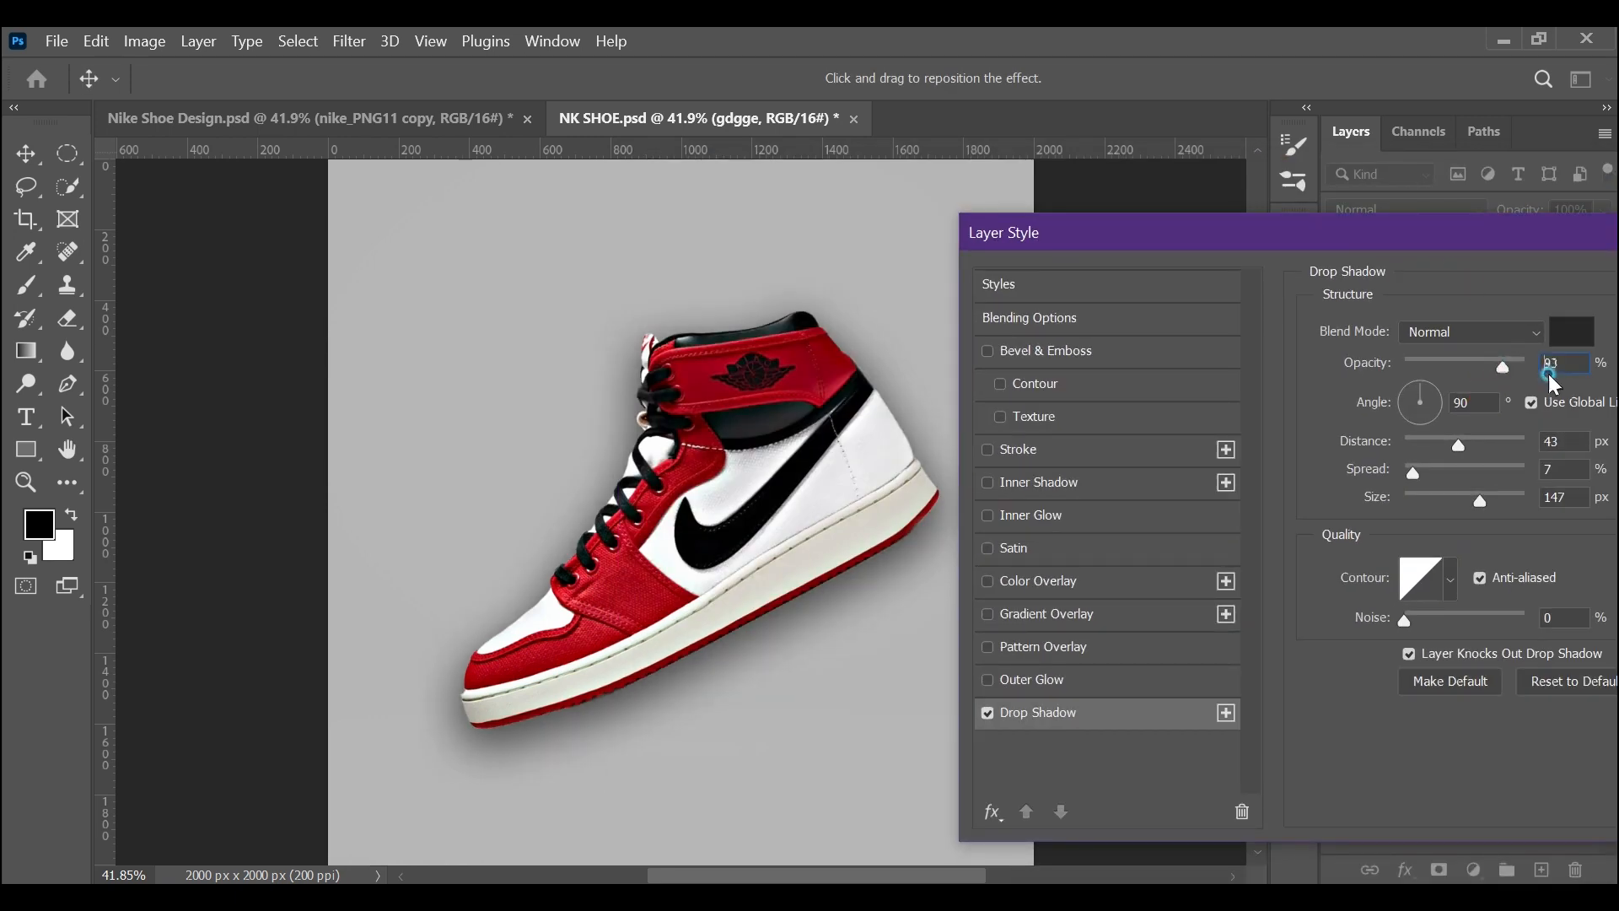
Set the drop shadow's distance to 46 px, spread to 13% and size to 188 px, and apply the layer style
{"action": "left_click_drag", "start_coordinate": [1469, 500], "coordinate": [1462, 434]}
{"action": "left_click", "coordinate": [1463, 470]}
{"action": "left_click", "coordinate": [1432, 466]}
{"action": "left_click", "coordinate": [1440, 443]}
{"action": "left_click_drag", "start_coordinate": [1398, 232], "coordinate": [1215, 235]}
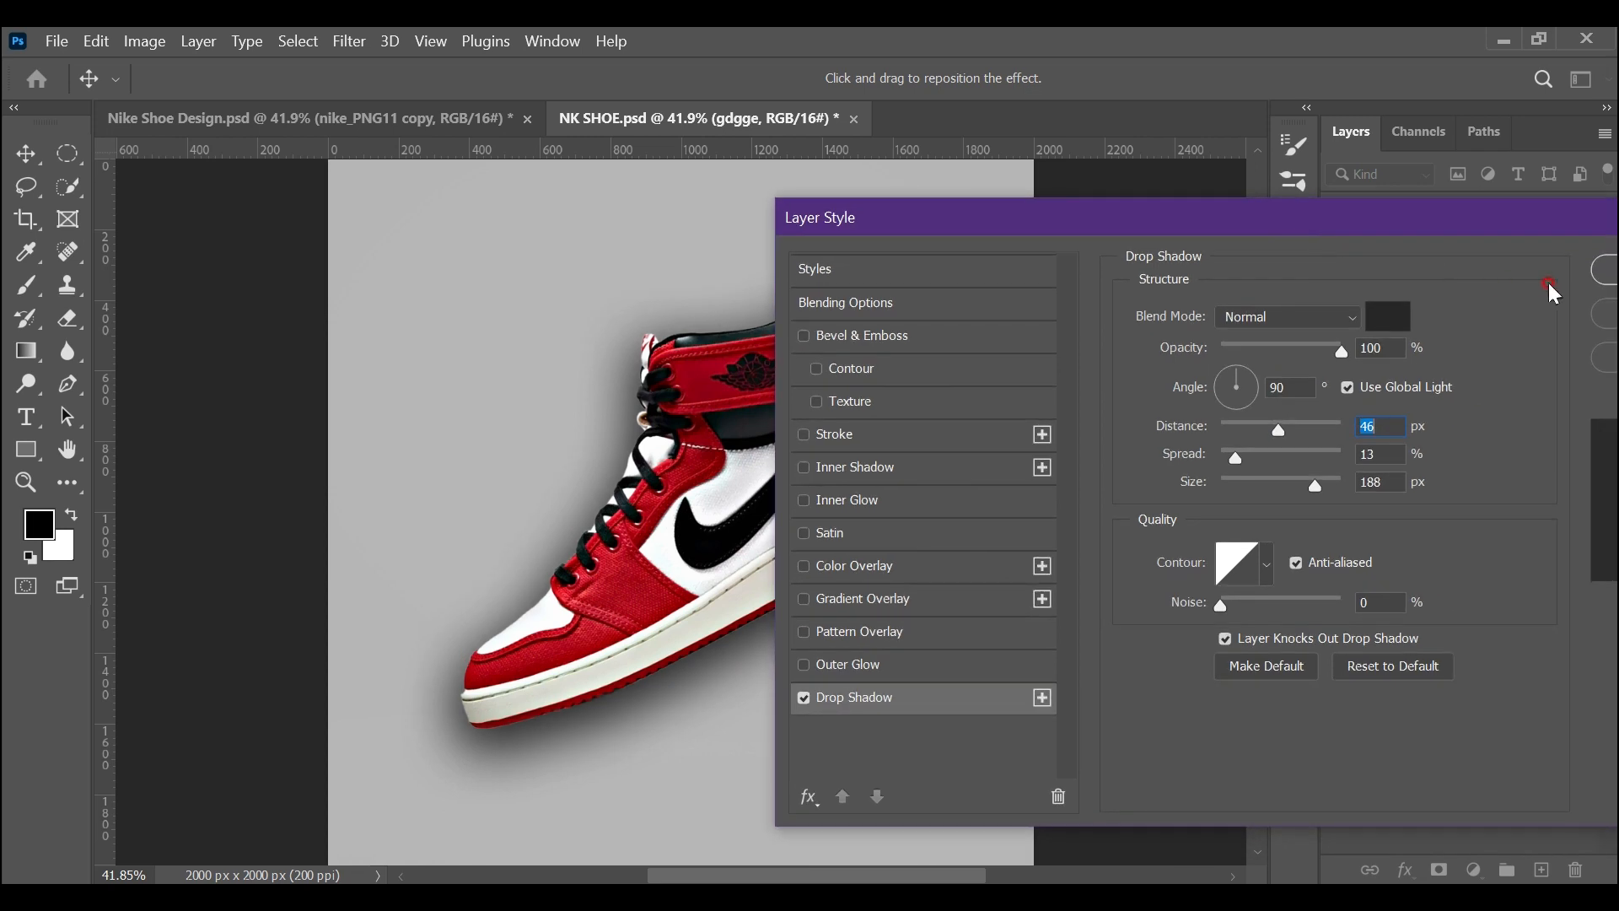
{"action": "left_click", "coordinate": [1598, 274]}
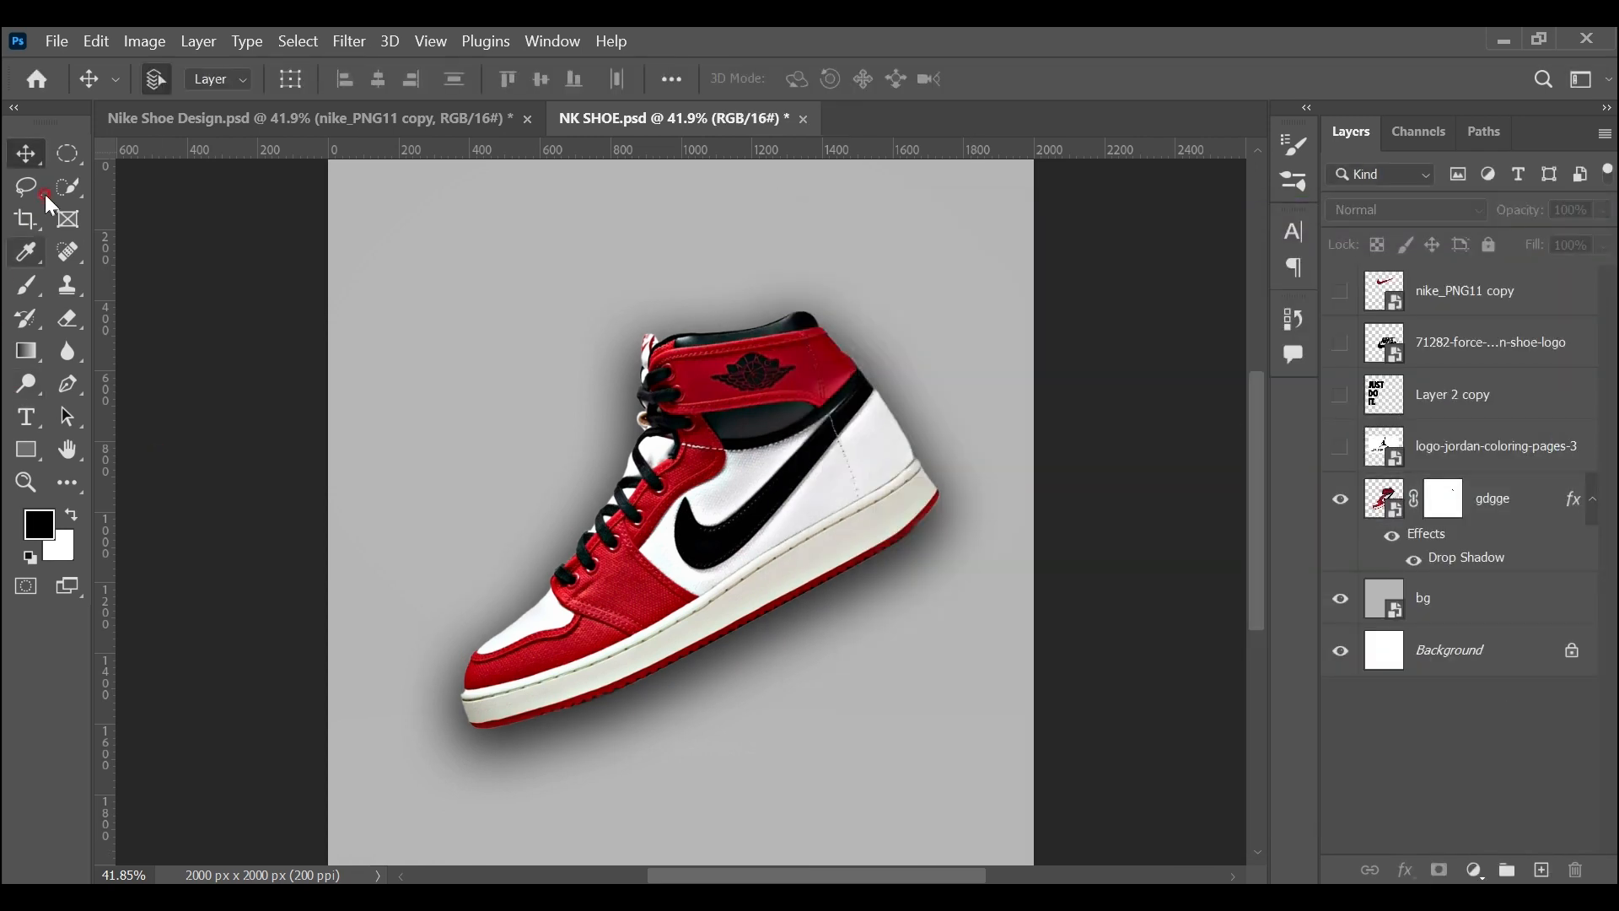
Make a flat elliptical selection with a 44.2 px feather around the toe's sole and fill it with a dark grey Solid Color layer
{"action": "left_click", "coordinate": [74, 151]}
{"action": "left_click_drag", "start_coordinate": [308, 88], "coordinate": [337, 123]}
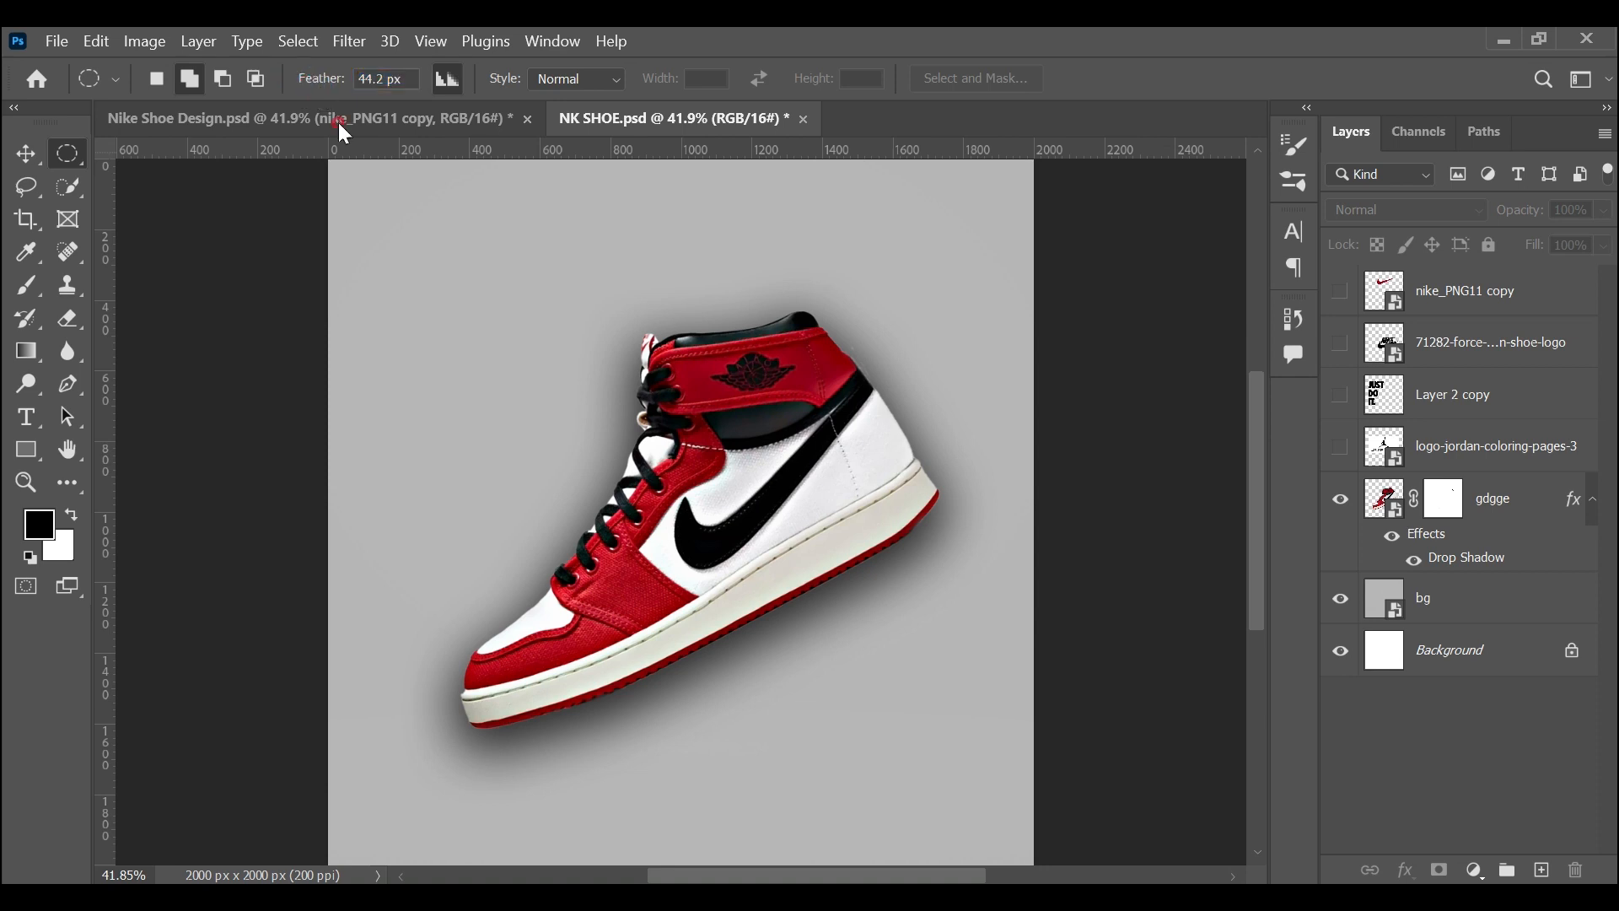
{"action": "left_click_drag", "start_coordinate": [458, 688], "coordinate": [616, 733]}
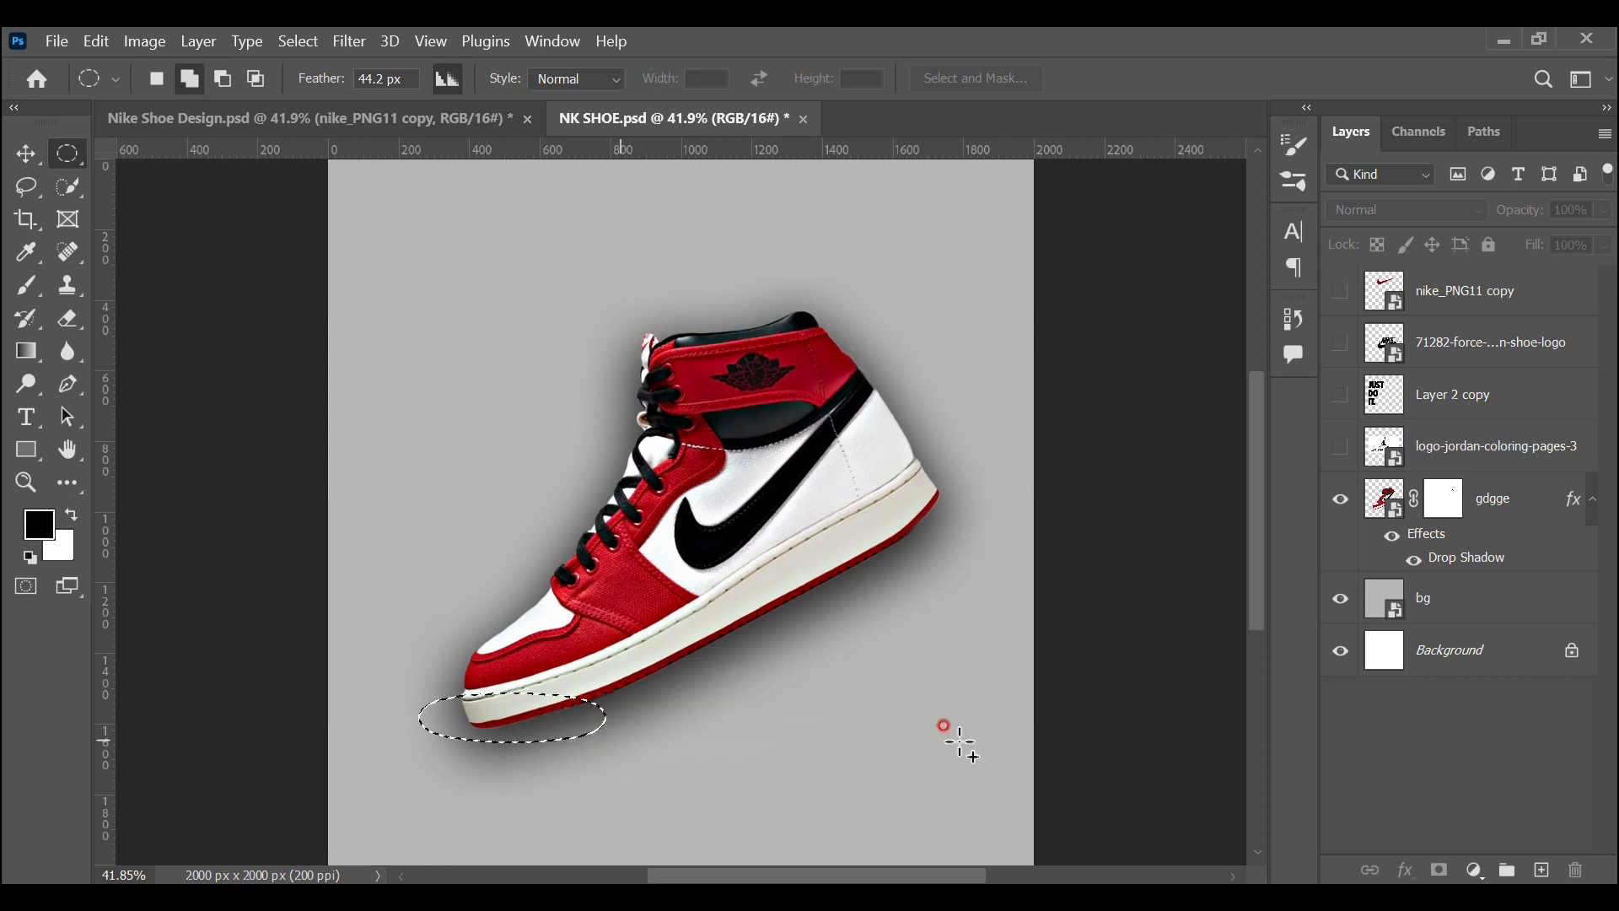
{"action": "left_click", "coordinate": [1476, 871]}
{"action": "left_click", "coordinate": [1464, 419]}
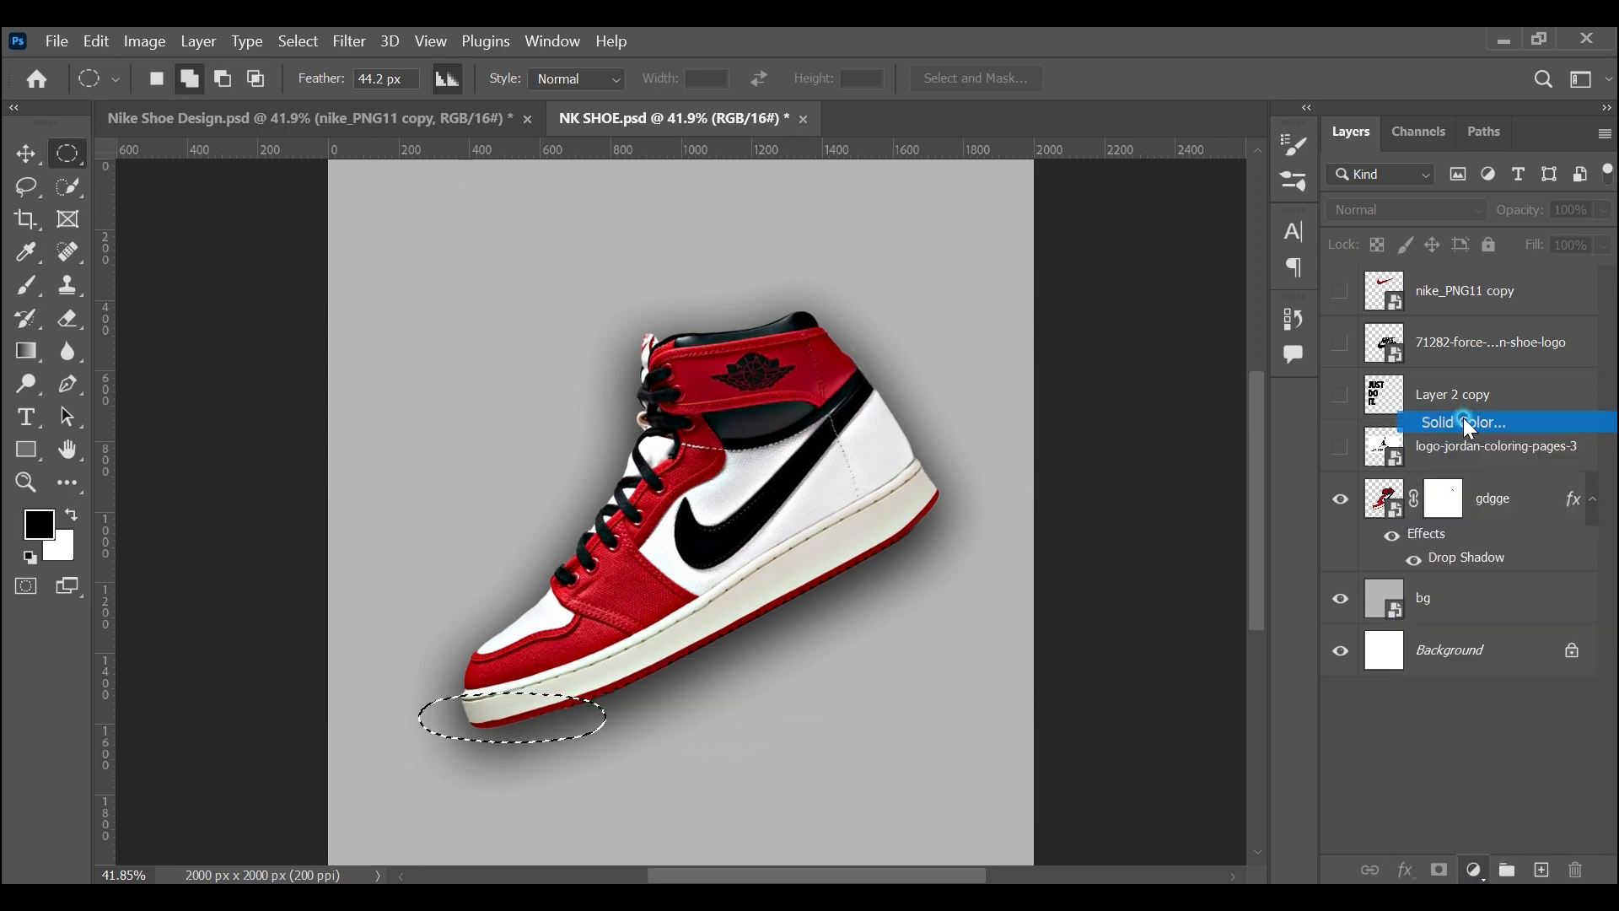
{"action": "left_click_drag", "start_coordinate": [860, 577], "coordinate": [823, 592]}
{"action": "left_click", "coordinate": [1529, 340]}
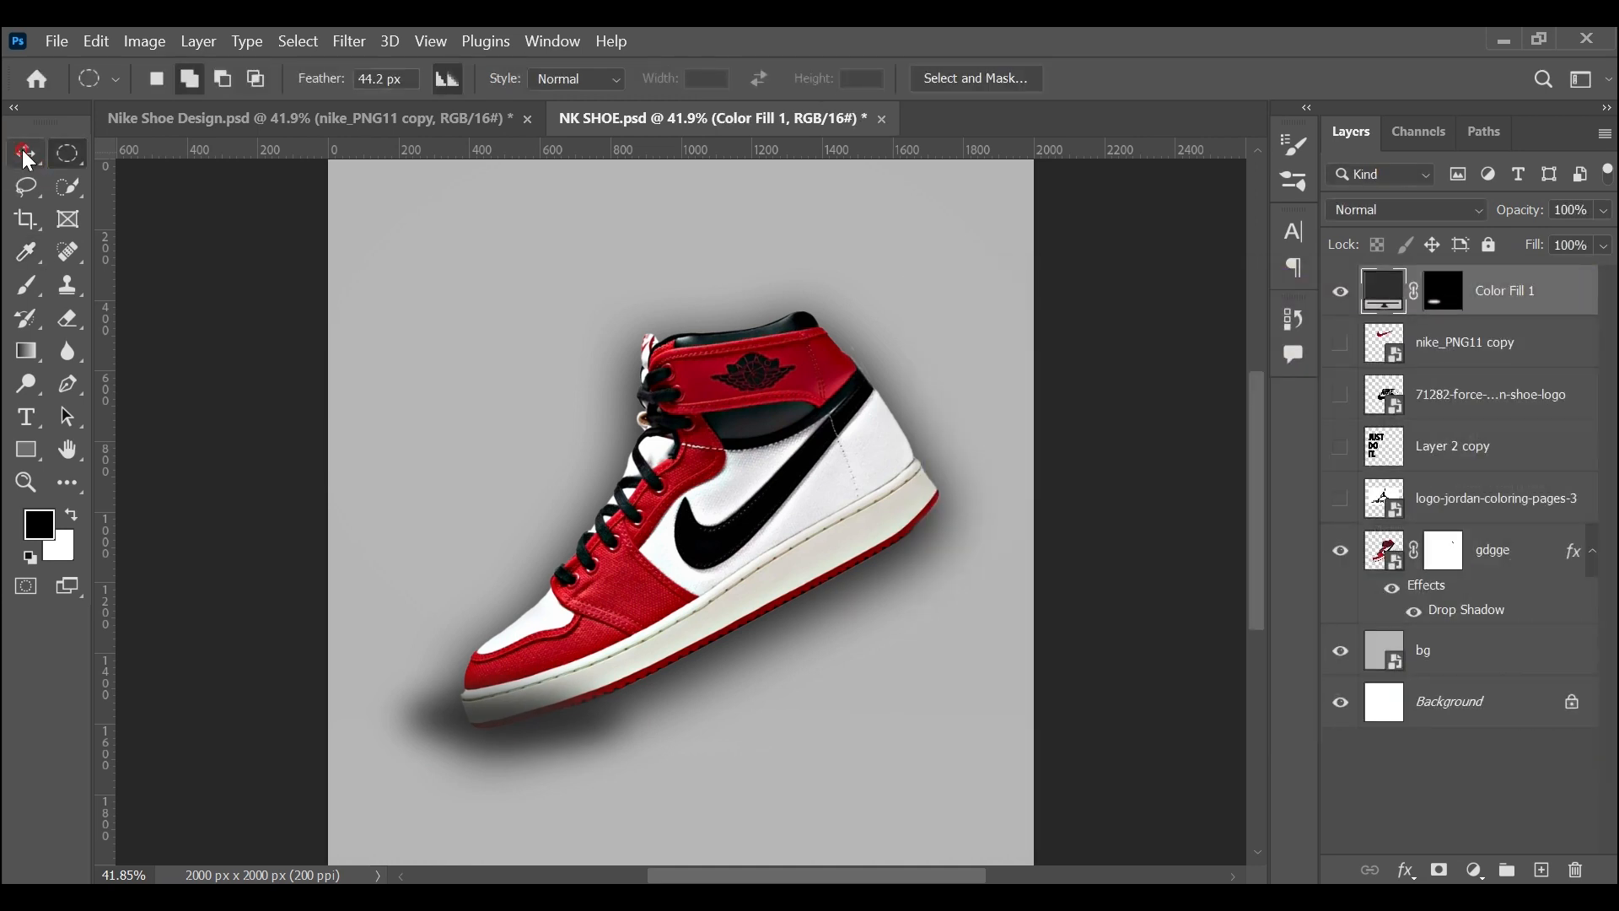
Lower the Color Fill 1 layer's opacity to 80% and move the gdgge shoe layer to the top of the layer stack
{"action": "left_click", "coordinate": [25, 154]}
{"action": "left_click", "coordinate": [1578, 207]}
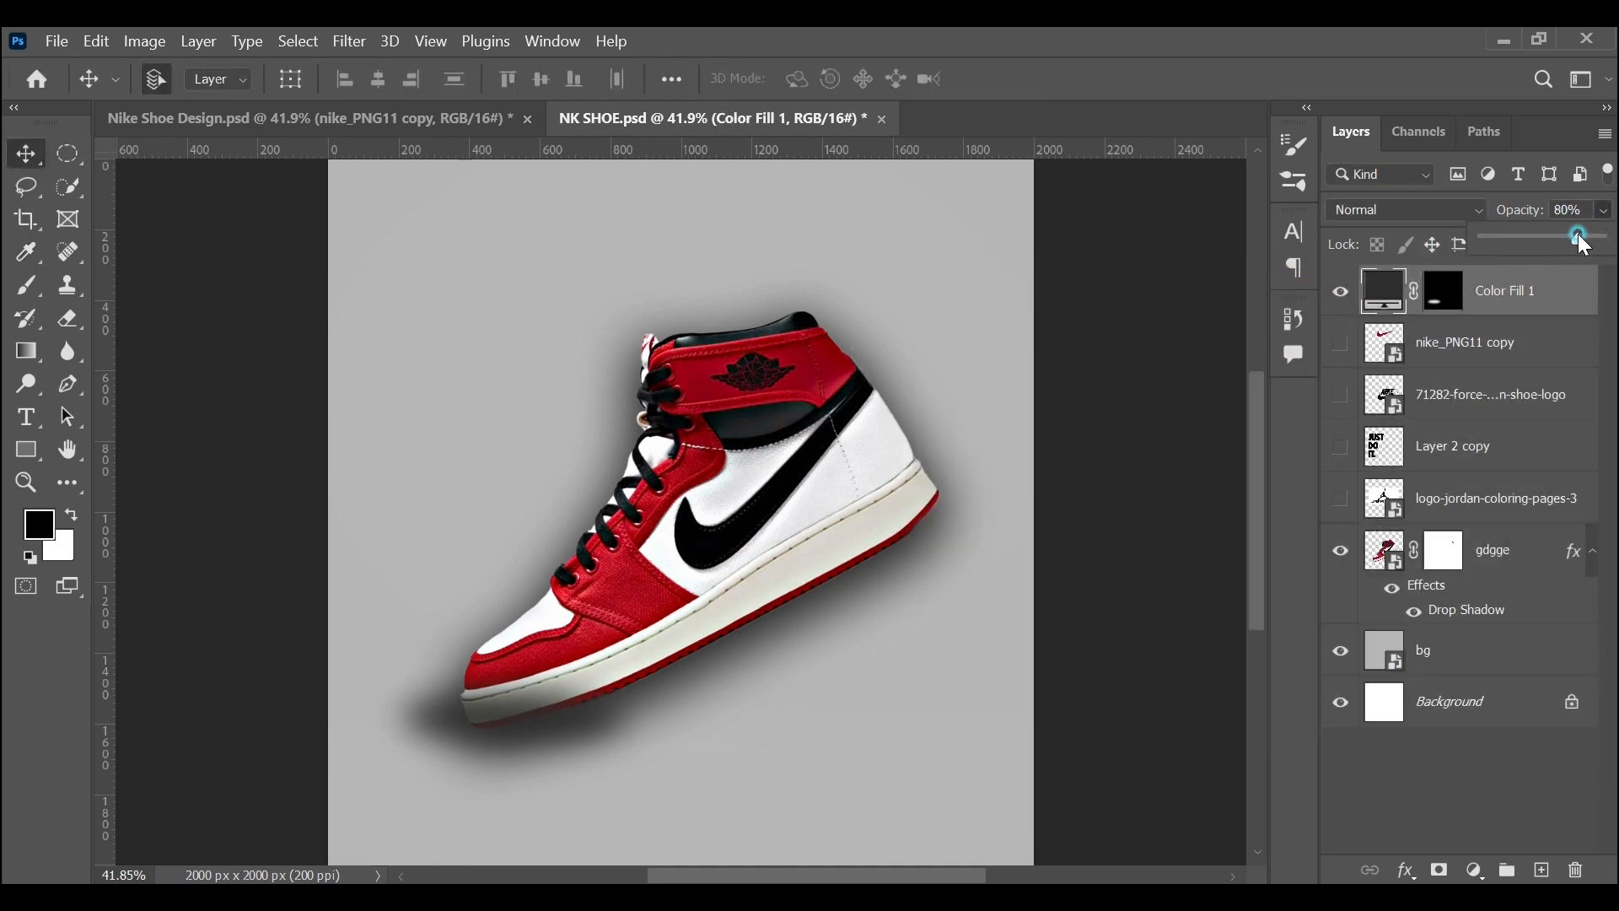
{"action": "left_click", "coordinate": [1539, 780]}
{"action": "left_click_drag", "start_coordinate": [1481, 554], "coordinate": [1400, 274]}
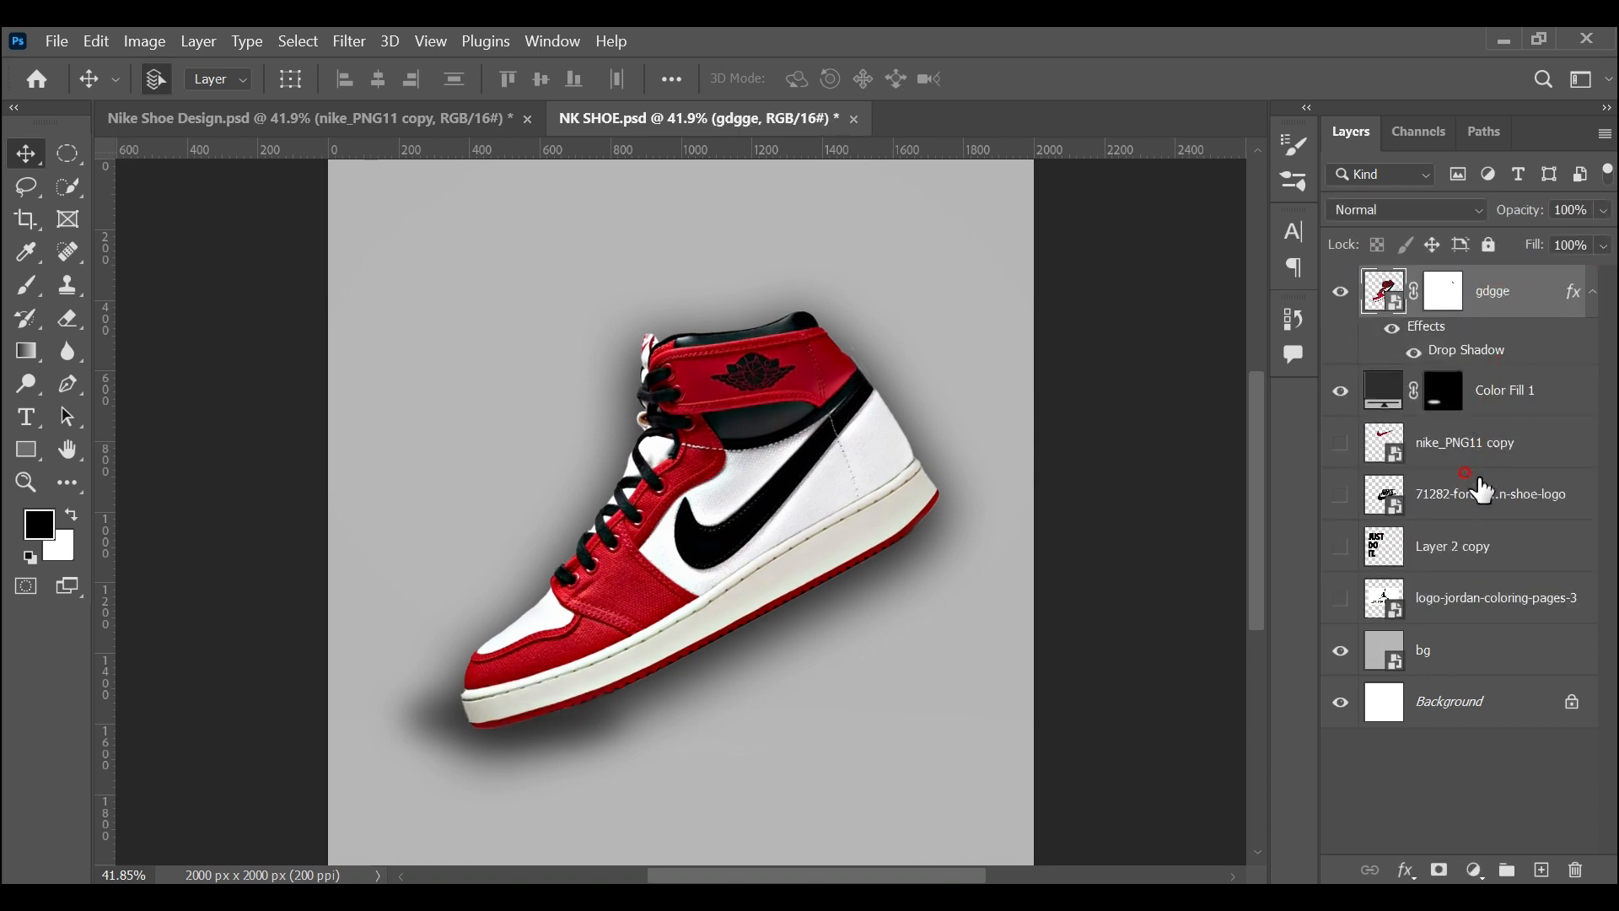
{"action": "left_click", "coordinate": [1427, 828]}
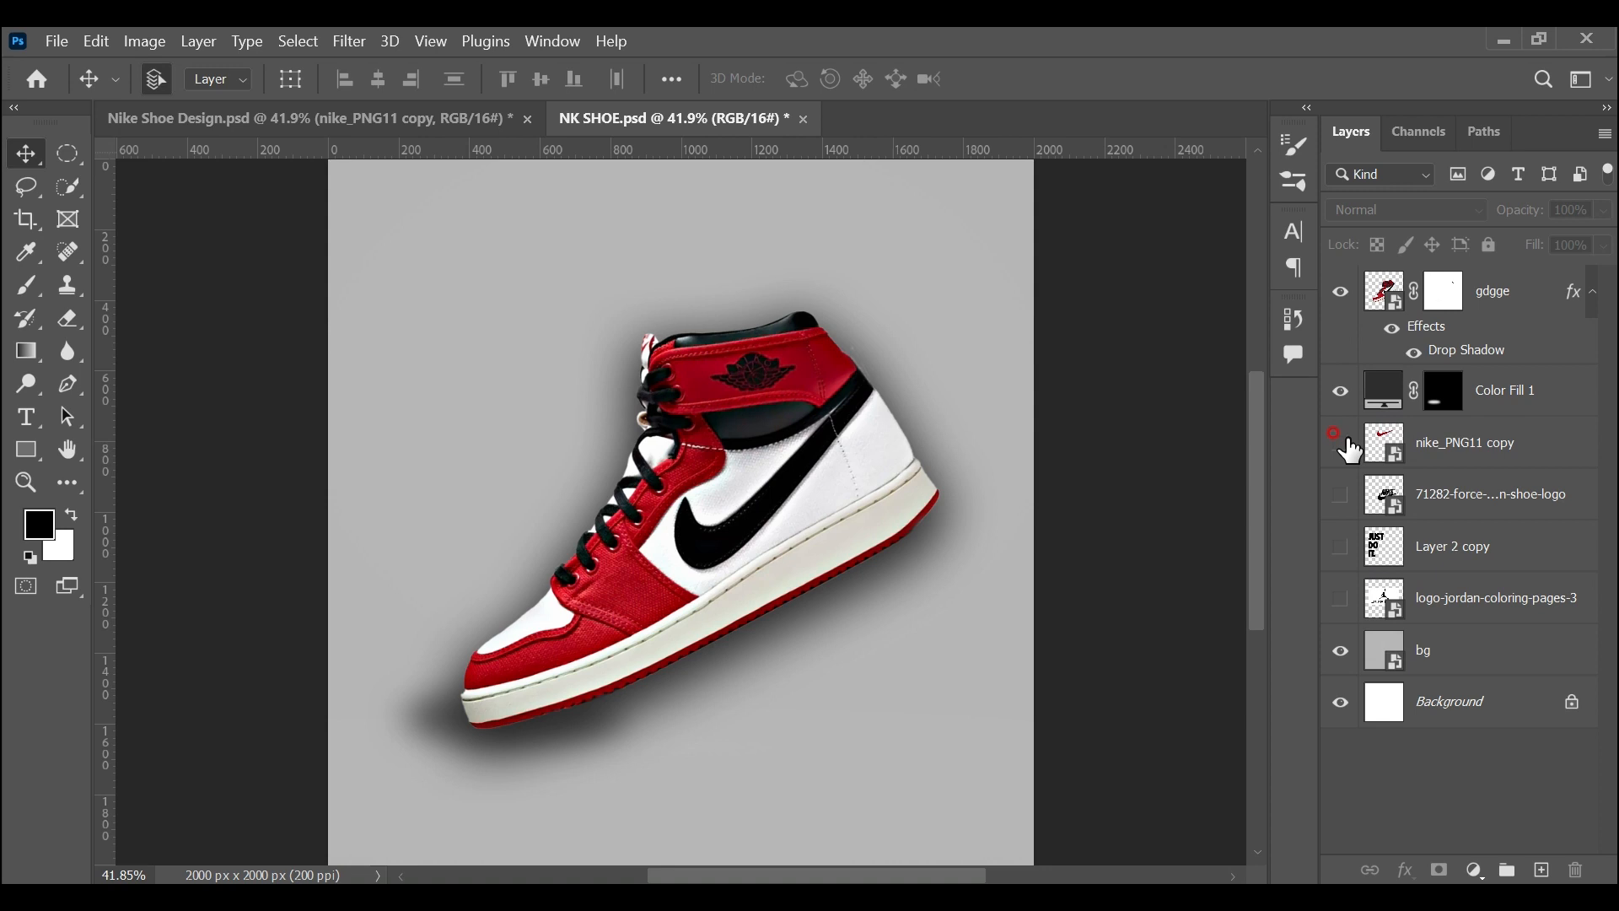
{"action": "left_click", "coordinate": [804, 511]}
Link the Color Fill 1 shadow layer with the gdgge shoe layer
{"action": "left_click", "coordinate": [1524, 390]}
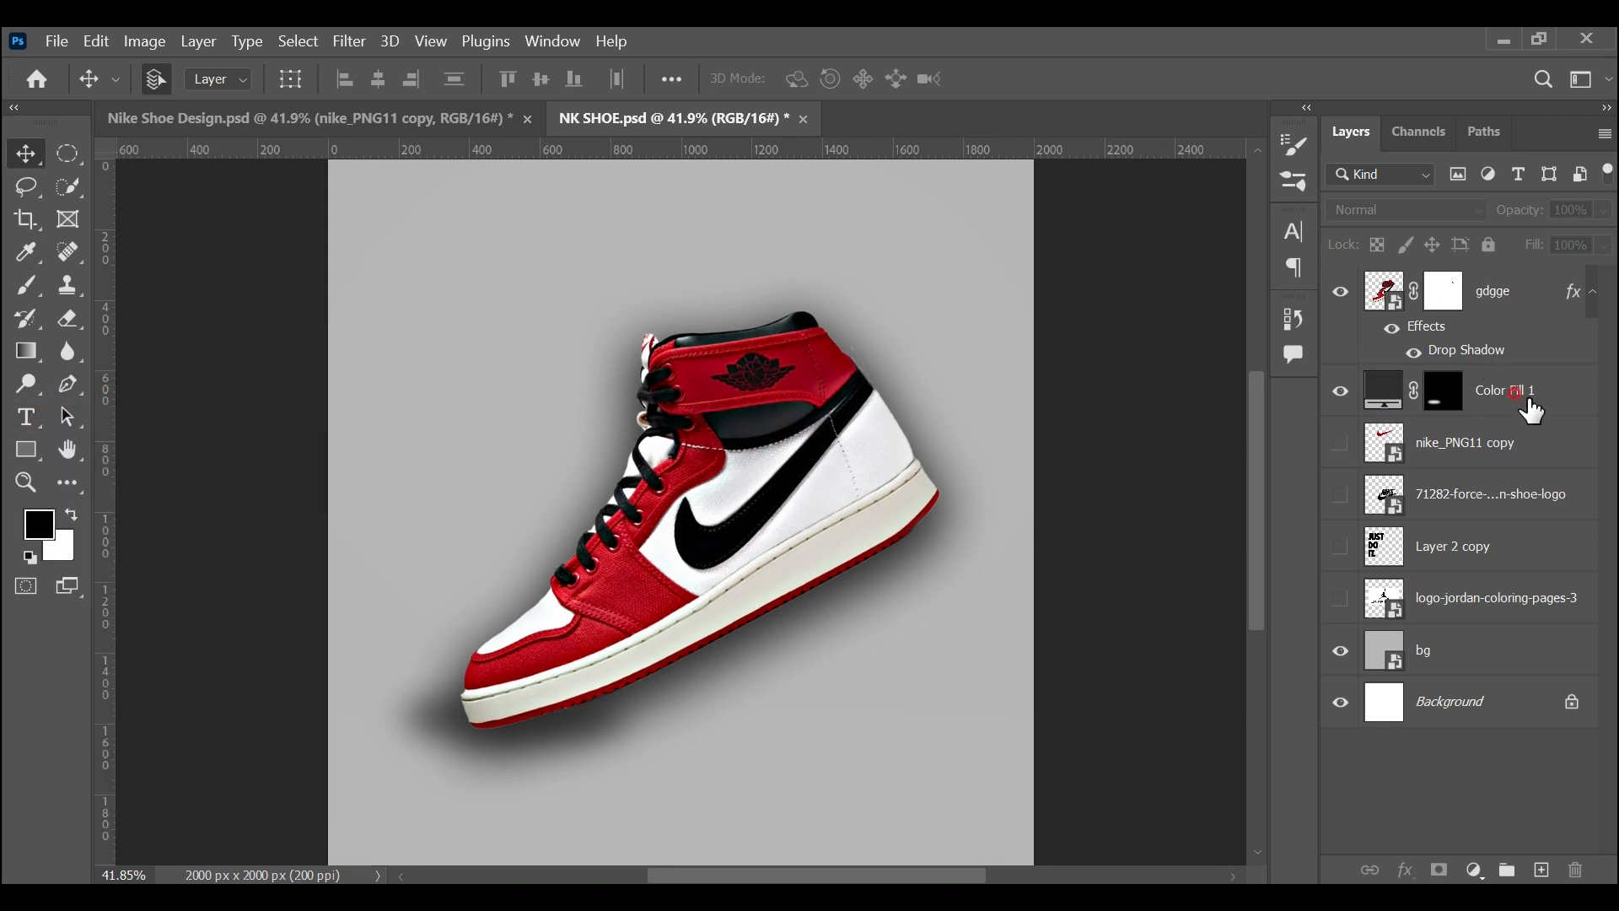
{"action": "left_click", "coordinate": [1503, 288], "text": "ctrl"}
{"action": "right_click", "coordinate": [1518, 301]}
{"action": "left_click", "coordinate": [1245, 705]}
Nudge the linked shoe and shadow about 20 px up and 15 px to the left
{"action": "key", "text": "Up"}
{"action": "key", "text": "Up"}
{"action": "key", "text": "Up"}
{"action": "key", "text": "Up"}
{"action": "key", "text": "Up"}
{"action": "key", "text": "Up"}
{"action": "key", "text": "Up"}
{"action": "key", "text": "Up"}
{"action": "key", "text": "Up"}
{"action": "key", "text": "Up"}
{"action": "key", "text": "Up"}
{"action": "key", "text": "Up"}
{"action": "key", "text": "Up"}
{"action": "key", "text": "Up"}
{"action": "key", "text": "Up"}
{"action": "key", "text": "Up"}
{"action": "key", "text": "Up"}
{"action": "key", "text": "Up"}
{"action": "key", "text": "Up"}
{"action": "key", "text": "Up"}
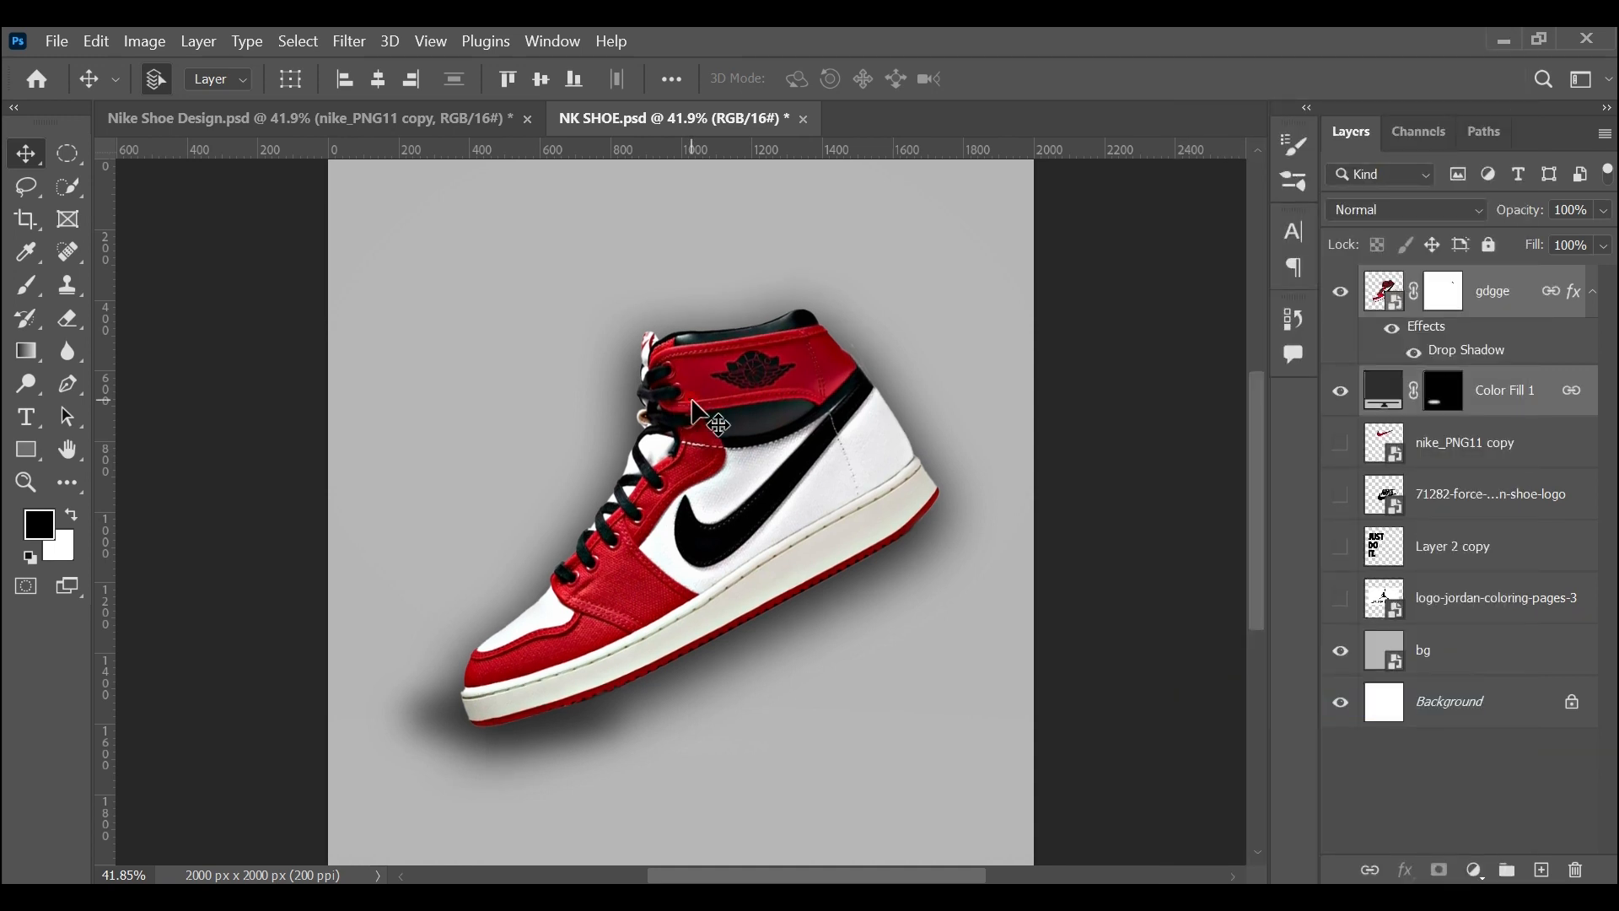
{"action": "key", "text": "Left"}
{"action": "key", "text": "Left"}
{"action": "key", "text": "Left"}
{"action": "key", "text": "Left"}
{"action": "key", "text": "Left"}
{"action": "key", "text": "Left"}
{"action": "key", "text": "Left"}
{"action": "key", "text": "Left"}
{"action": "key", "text": "Left"}
{"action": "key", "text": "Left"}
{"action": "key", "text": "Left"}
{"action": "key", "text": "Left"}
{"action": "key", "text": "Left"}
{"action": "key", "text": "Left"}
{"action": "key", "text": "Left"}
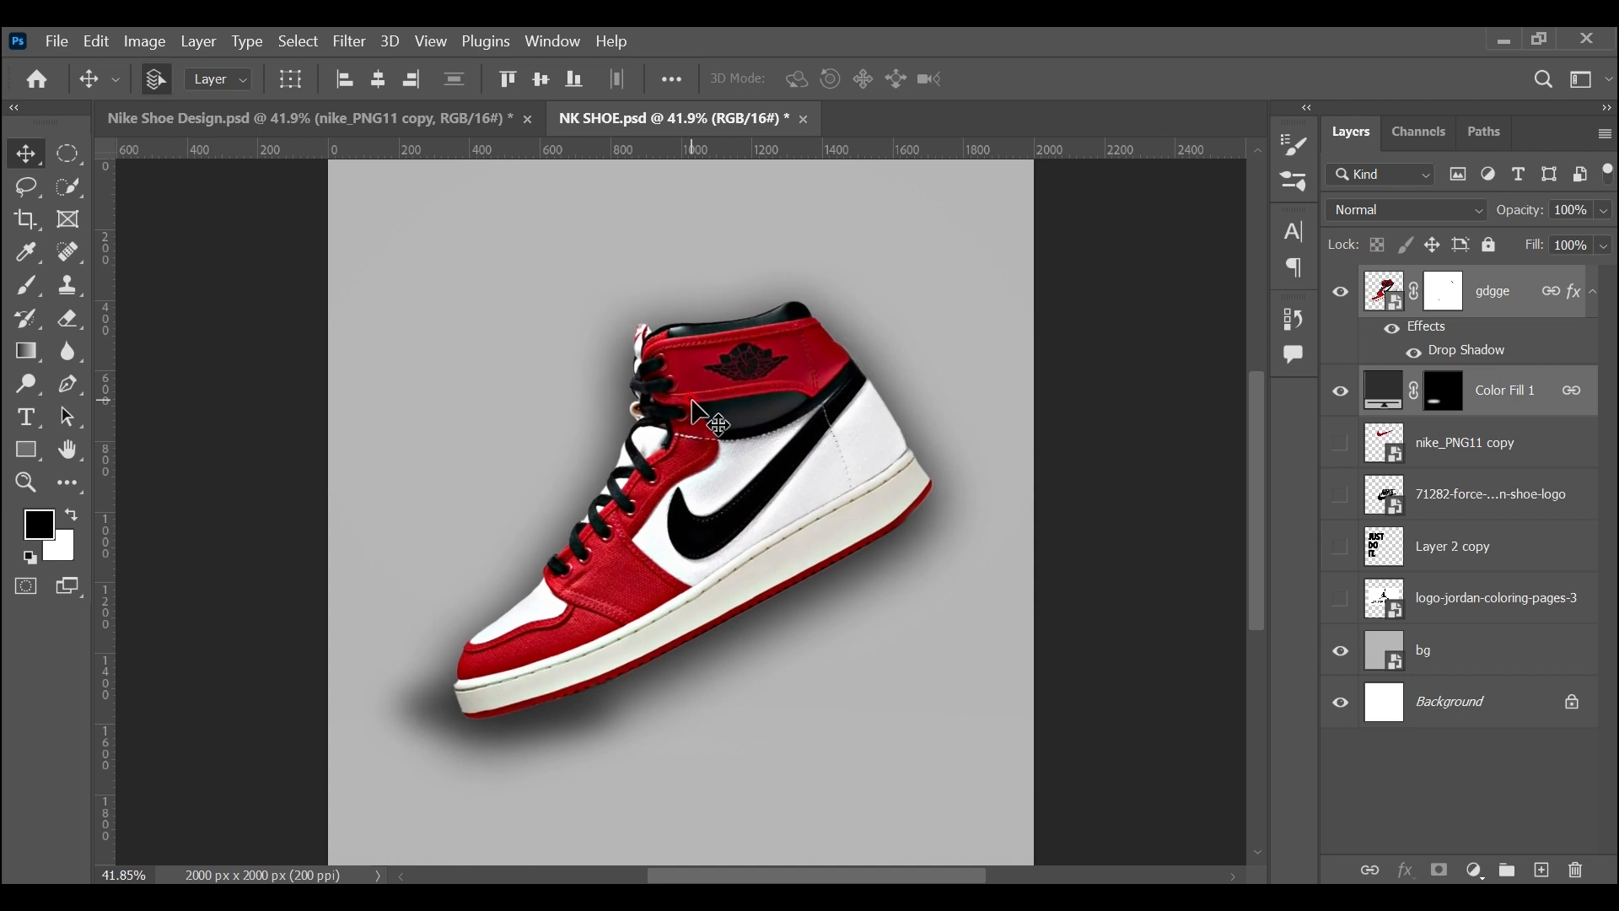
Paint out the faint remnants beside the heel collar on the shoe's layer mask with a 20 px black brush
{"action": "left_click", "coordinate": [1444, 293]}
{"action": "left_click", "coordinate": [25, 483]}
{"action": "left_click", "coordinate": [908, 376]}
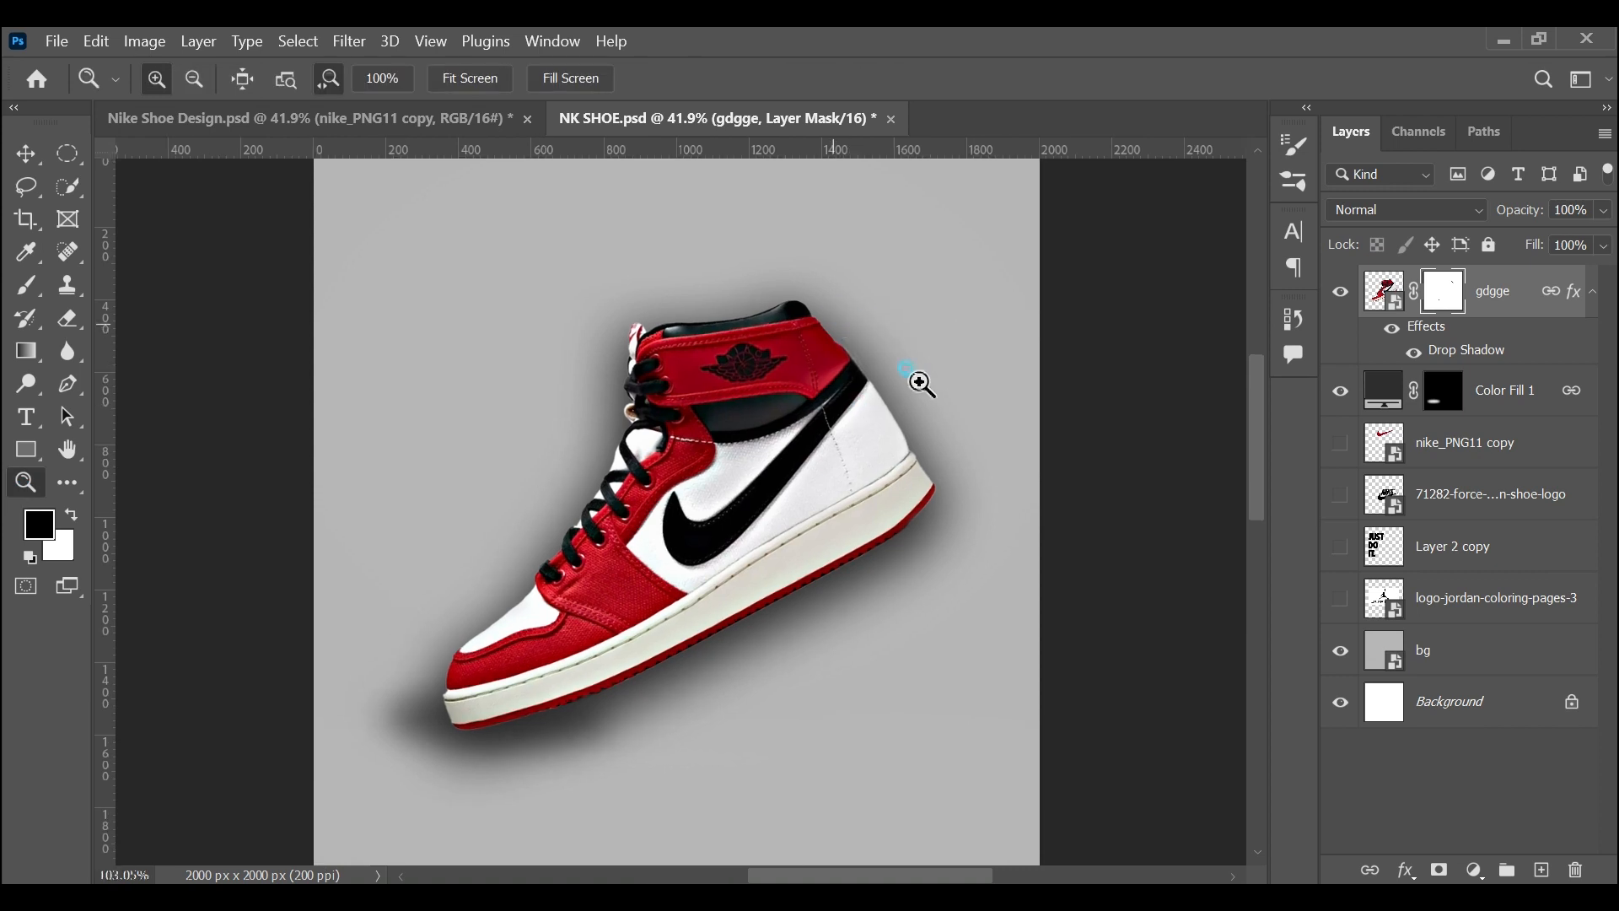
{"action": "left_click_drag", "start_coordinate": [957, 417], "coordinate": [957, 421]}
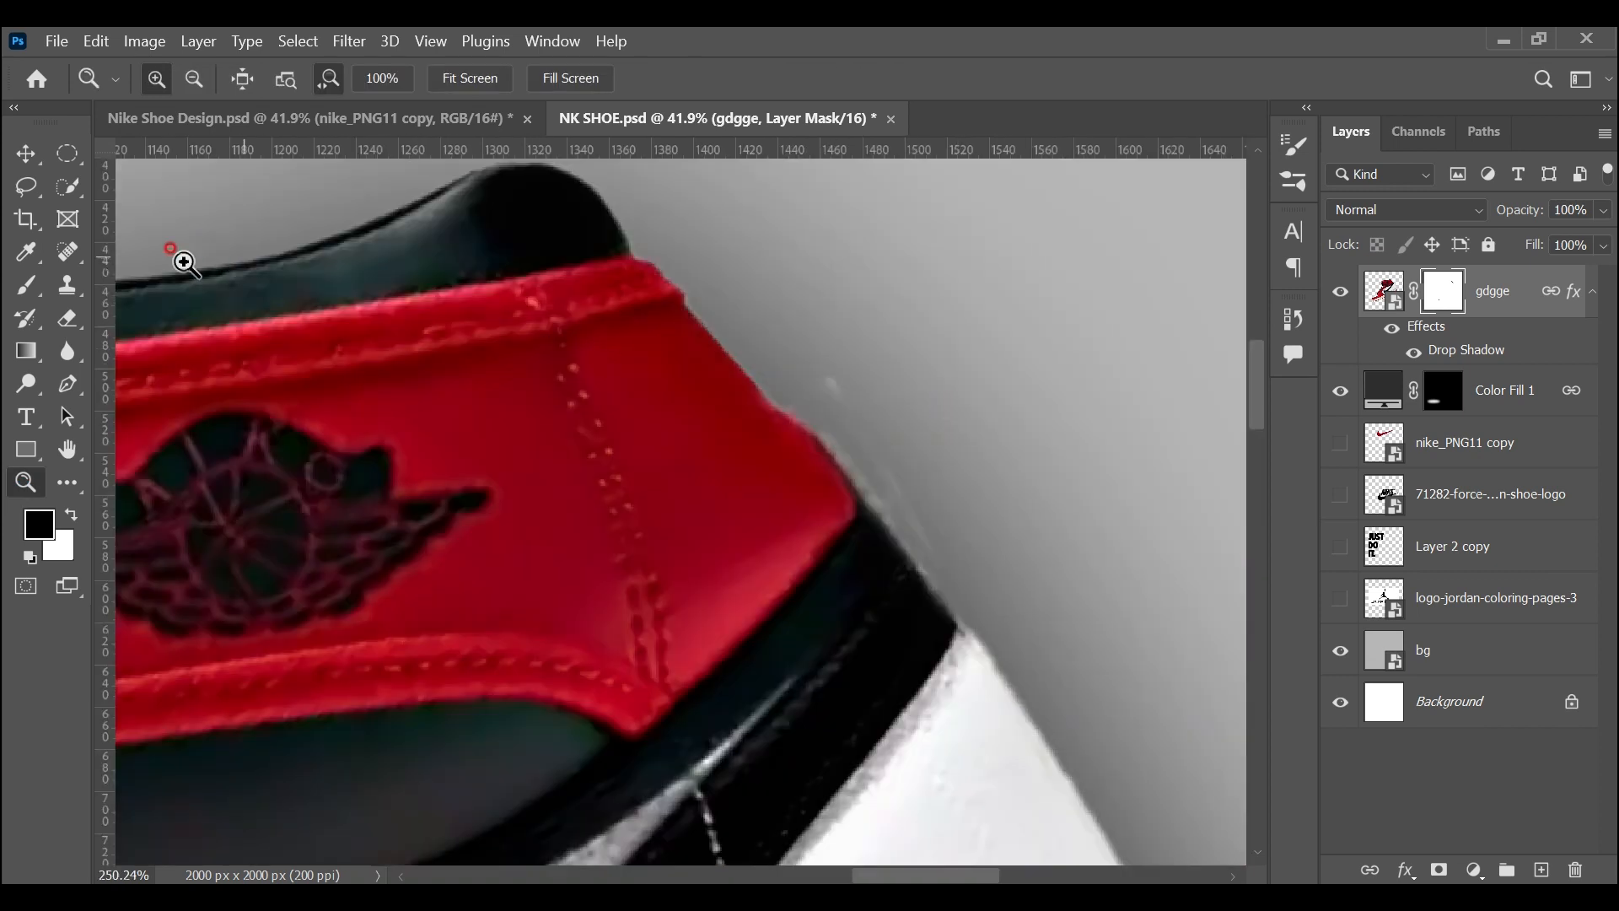
{"action": "left_click", "coordinate": [40, 286]}
{"action": "left_click", "coordinate": [185, 79]}
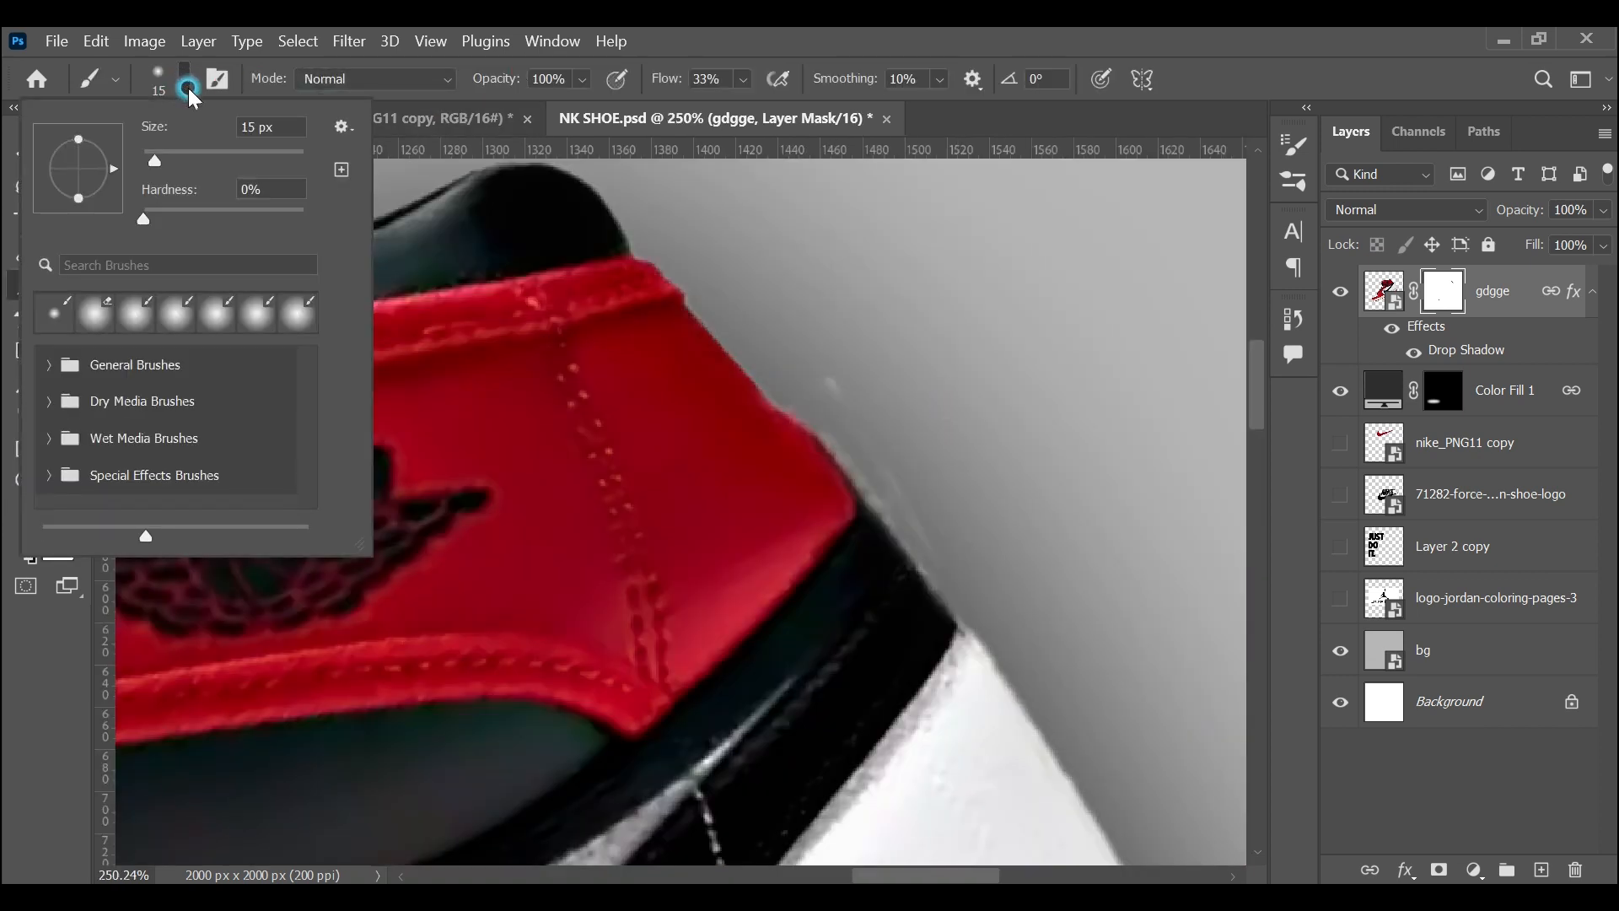
{"action": "left_click", "coordinate": [182, 204]}
{"action": "left_click", "coordinate": [1124, 31]}
{"action": "key", "text": "bracketright"}
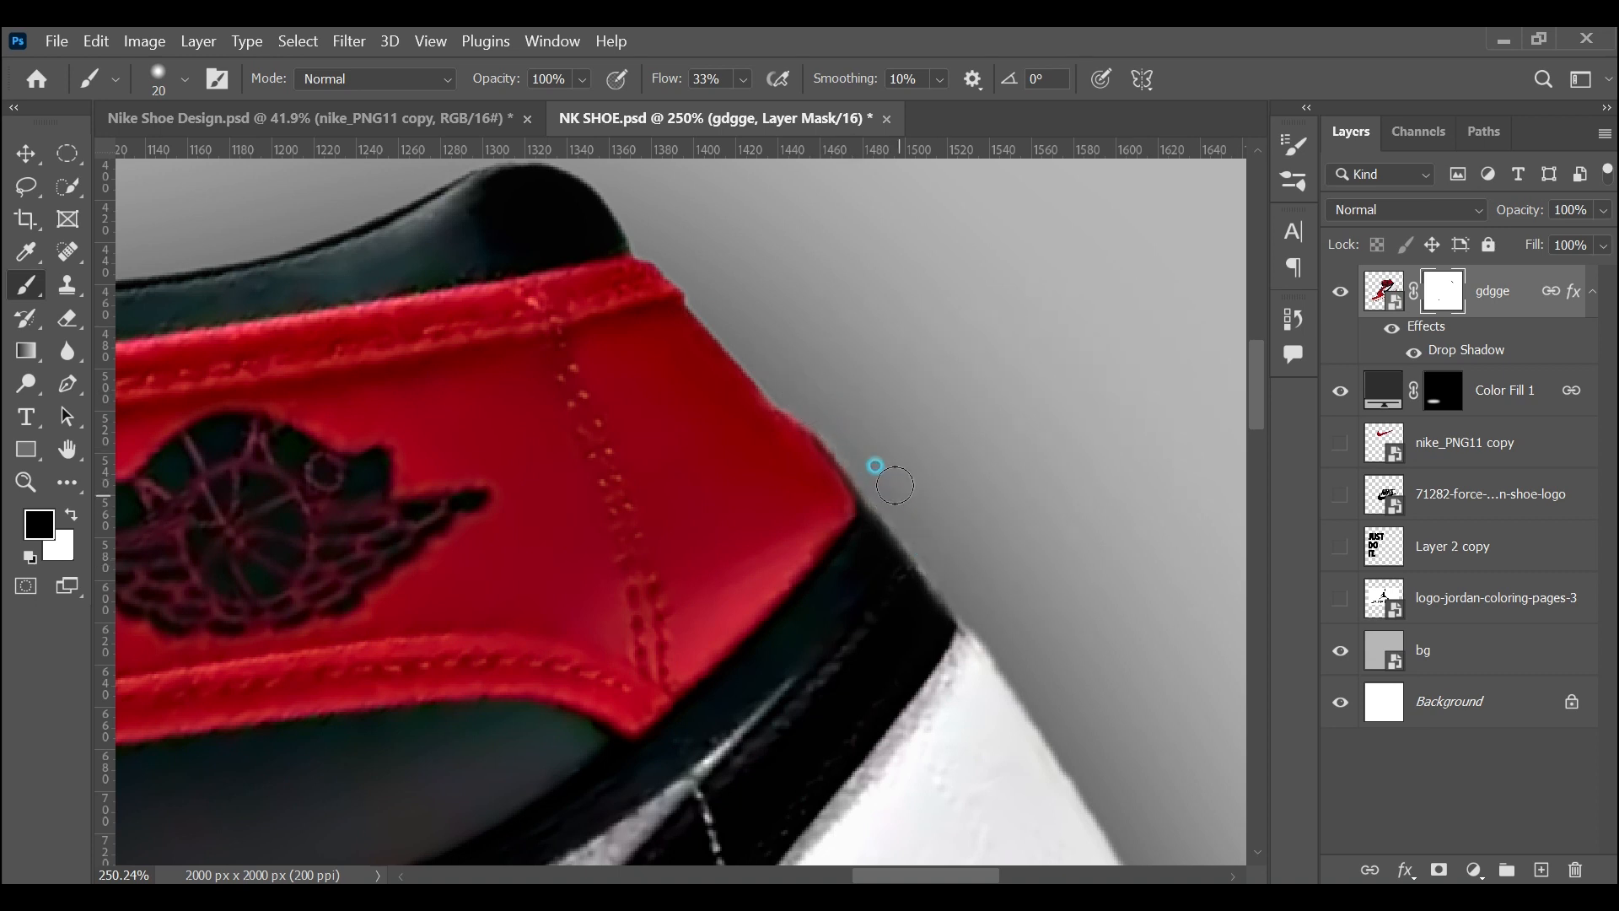
{"action": "left_click", "coordinate": [26, 154]}
{"action": "key", "text": "ctrl+0"}
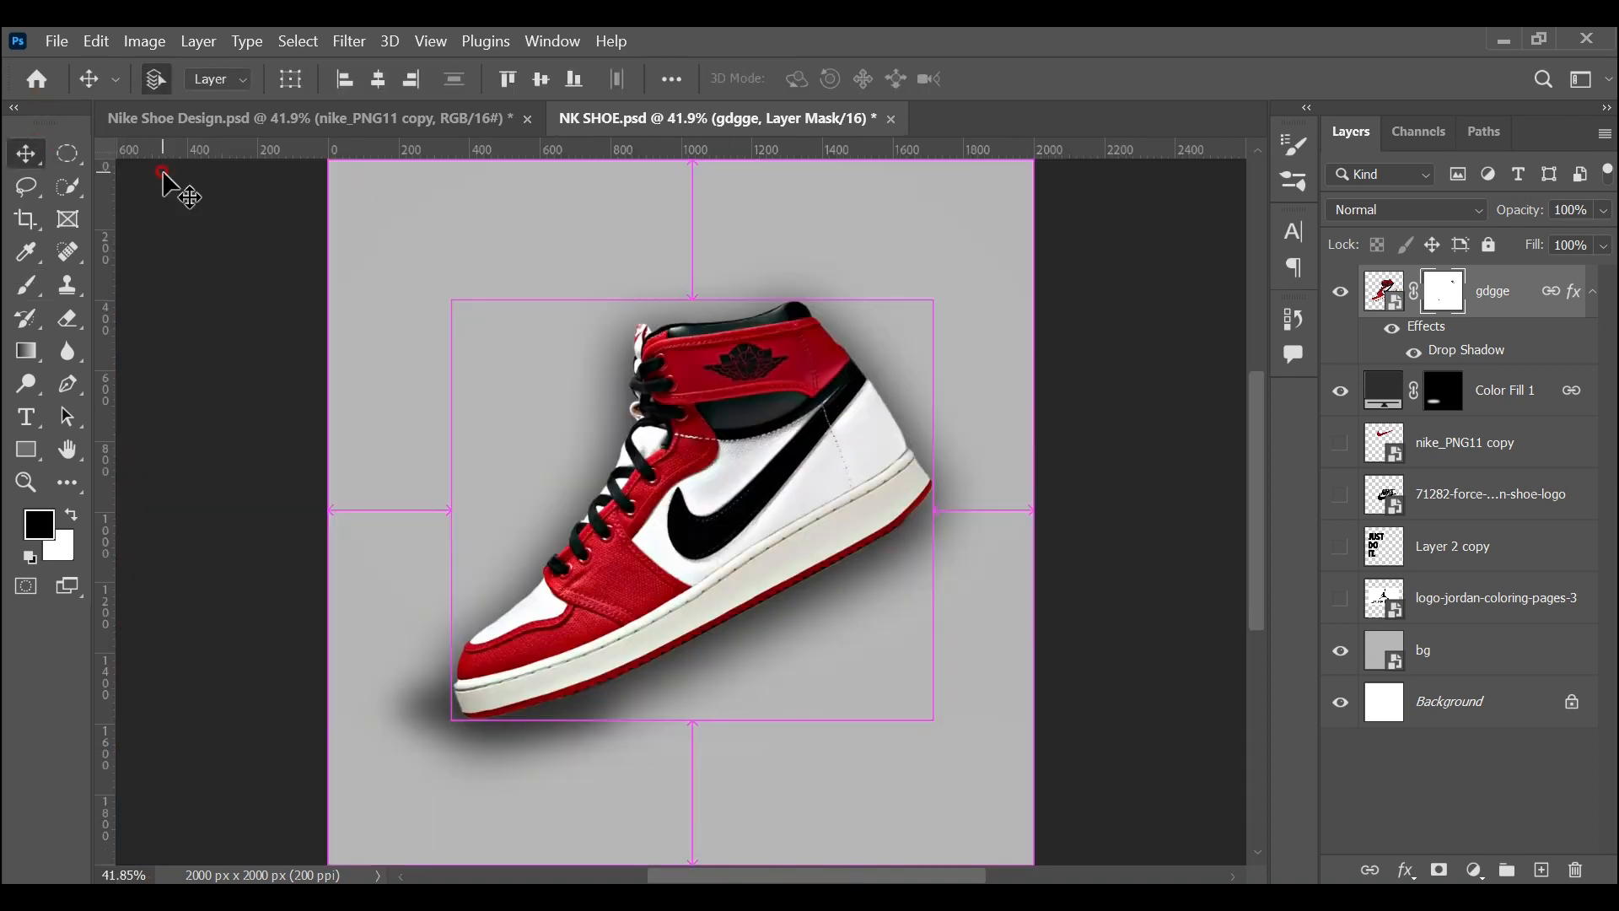
Add a right-aligned, two-line dark red AIR JORDAN title in 120 pt Helvetica Bold and place it below the shoe's heel
{"action": "left_click", "coordinate": [1381, 294]}
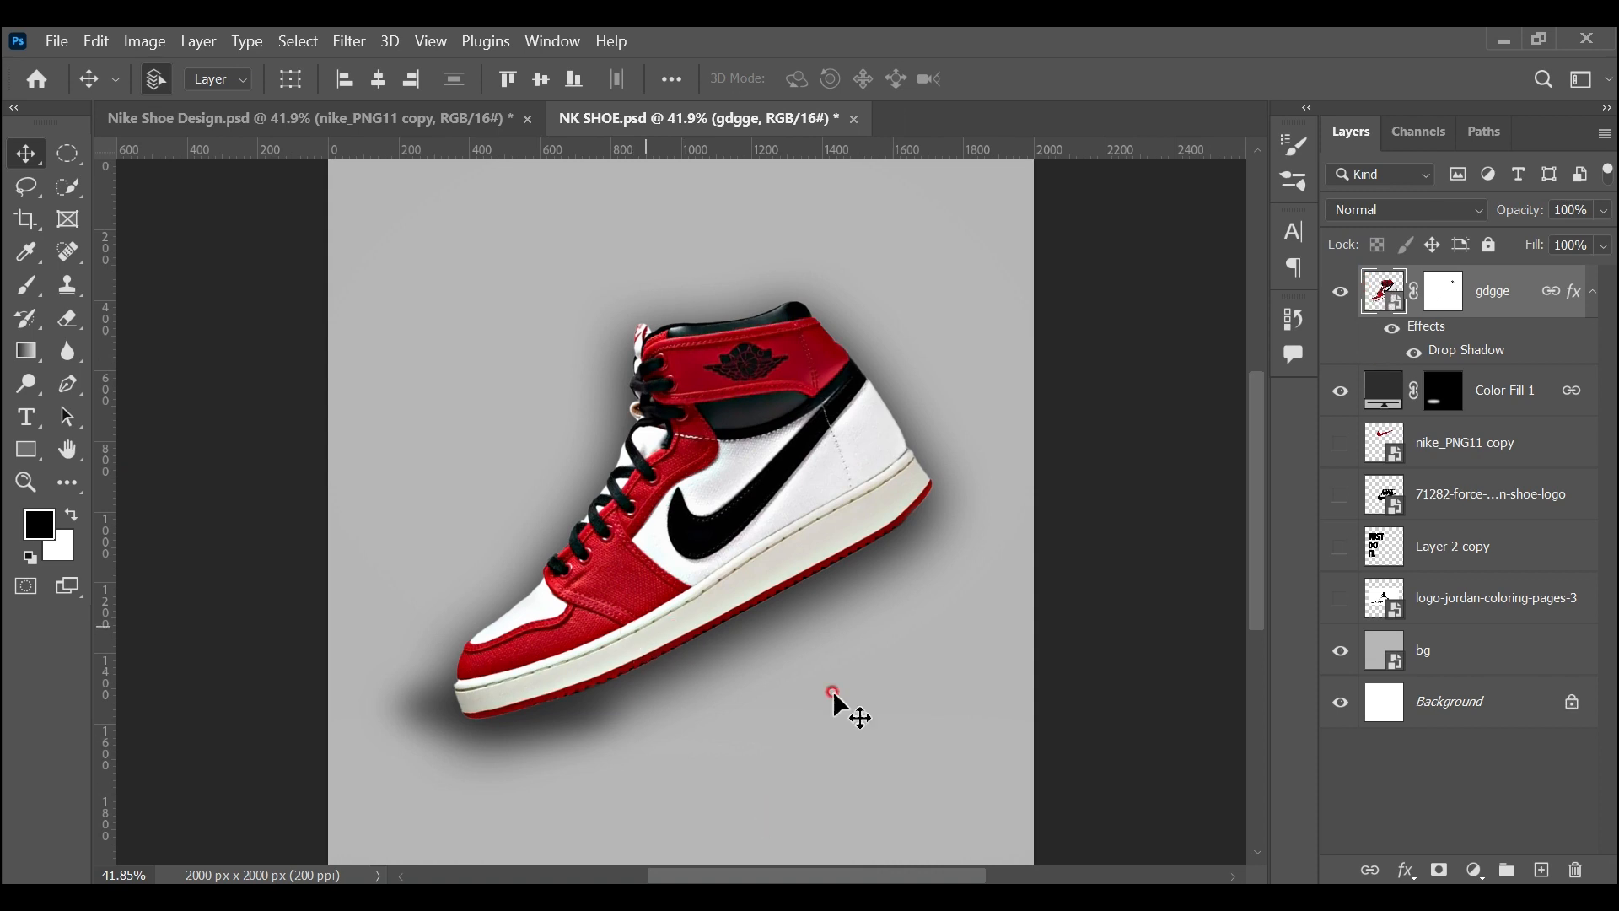
{"action": "left_click", "coordinate": [25, 418]}
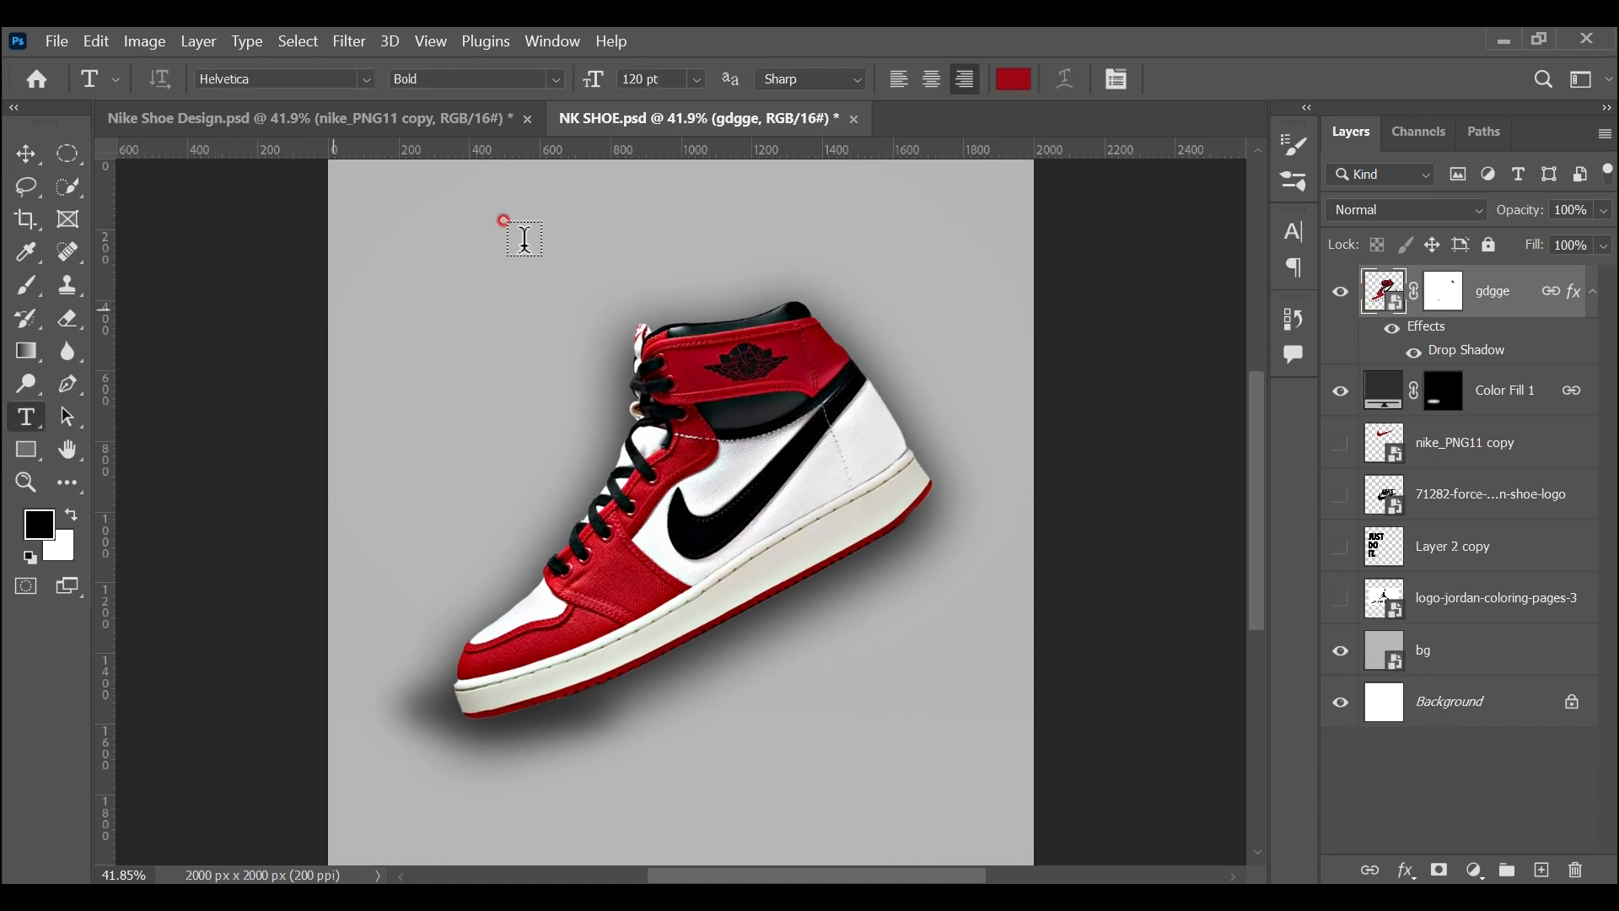
{"action": "left_click", "coordinate": [697, 669]}
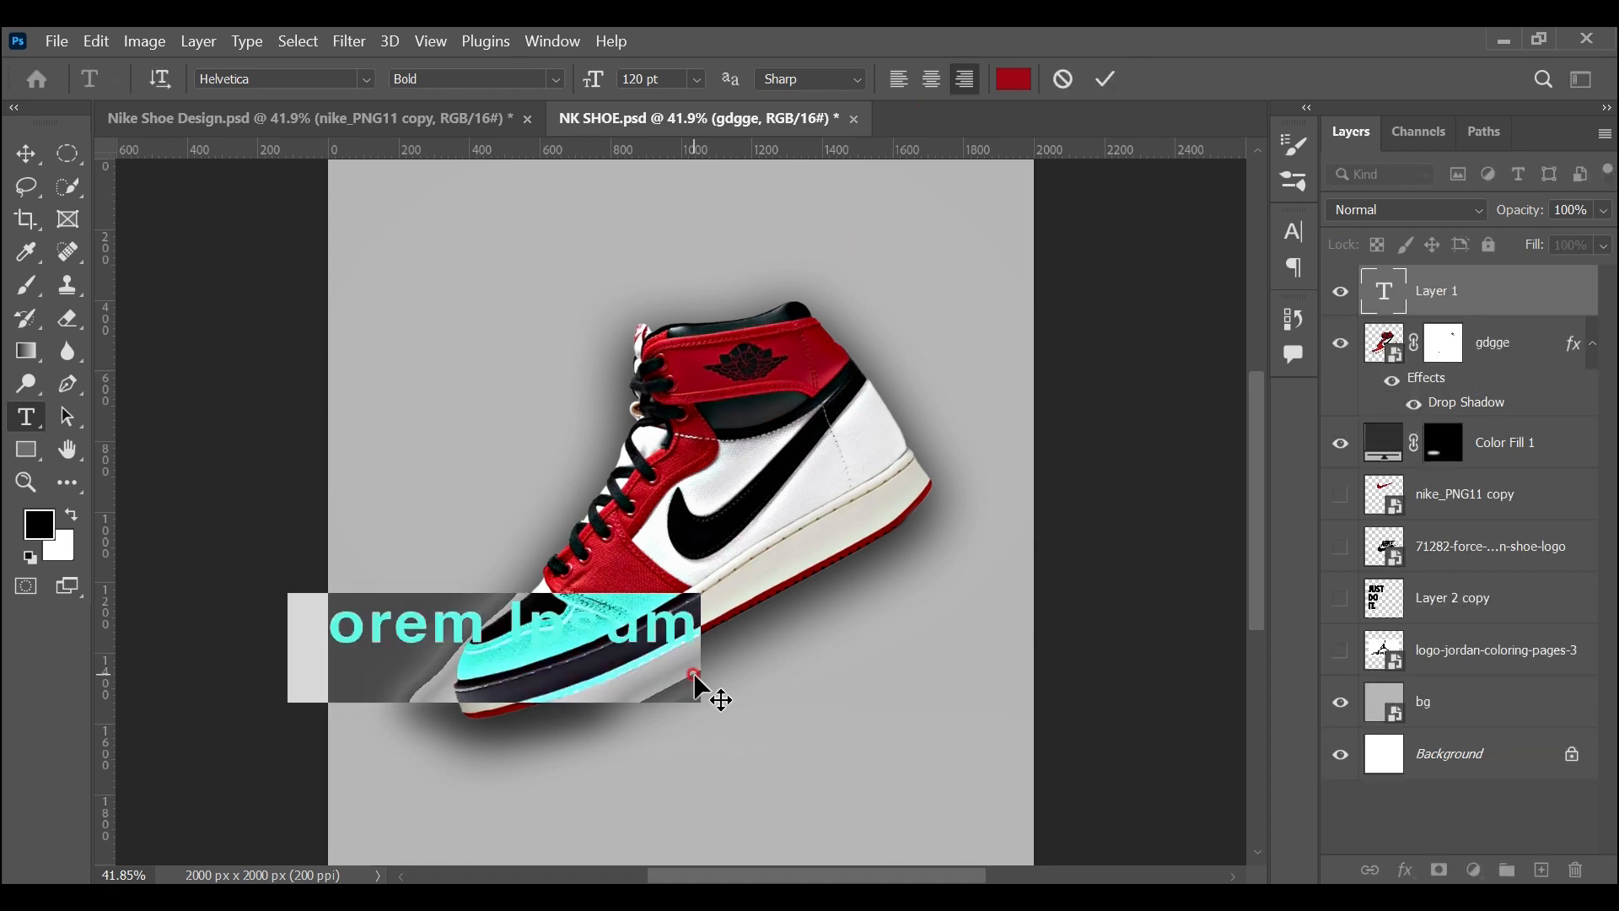
{"action": "type", "text": "AIR "}
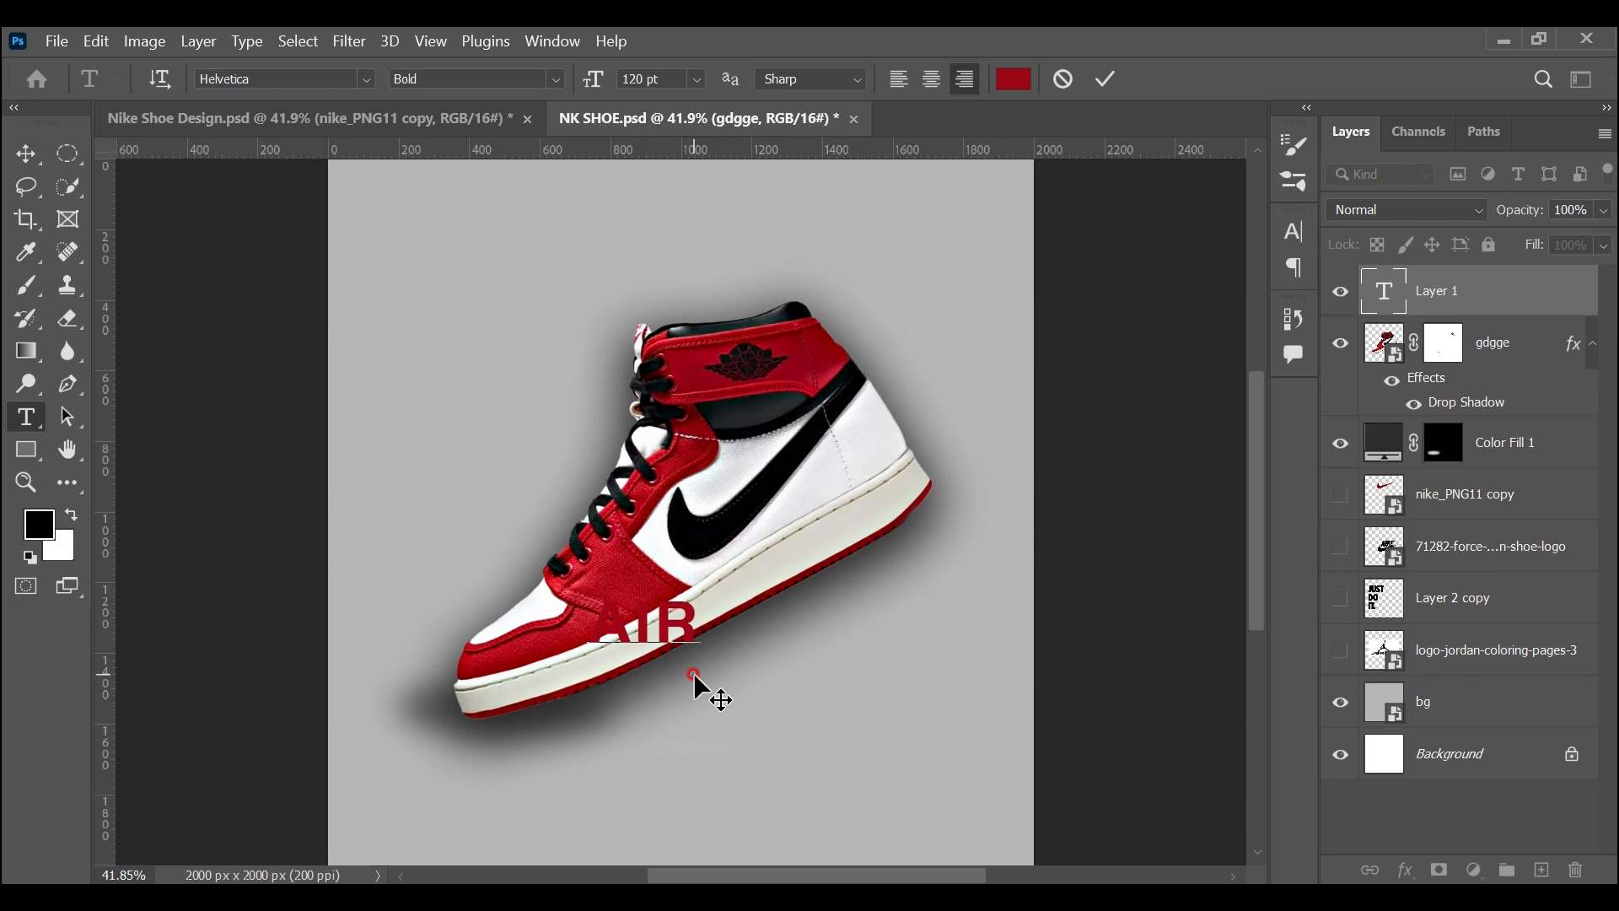
{"action": "type", "text": "JORDAN"}
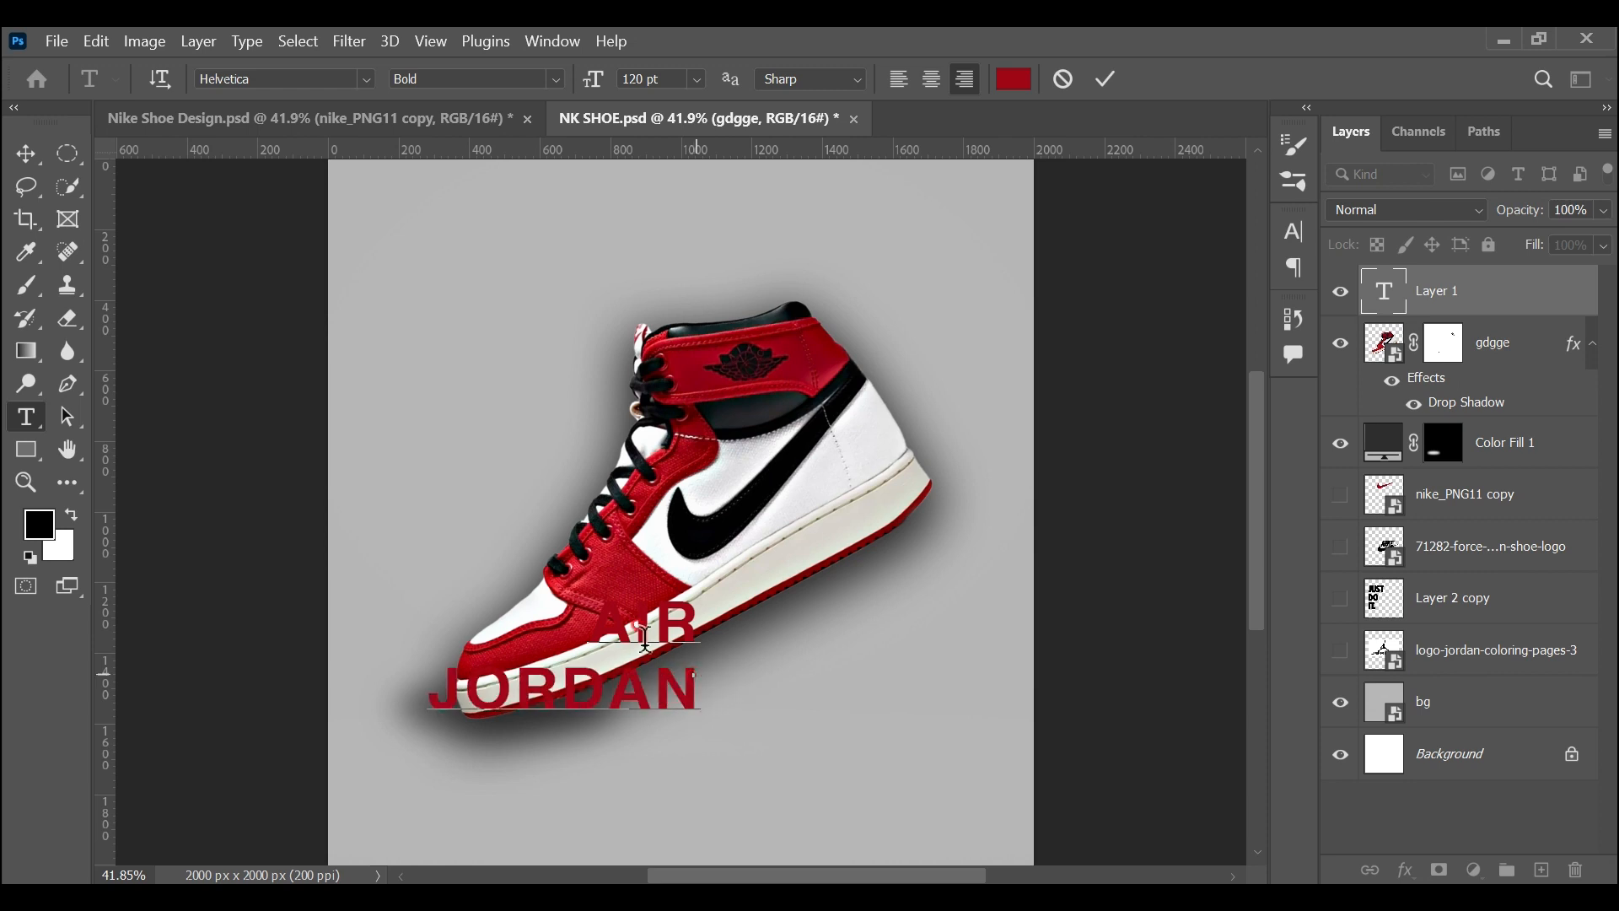
{"action": "left_click", "coordinate": [26, 154]}
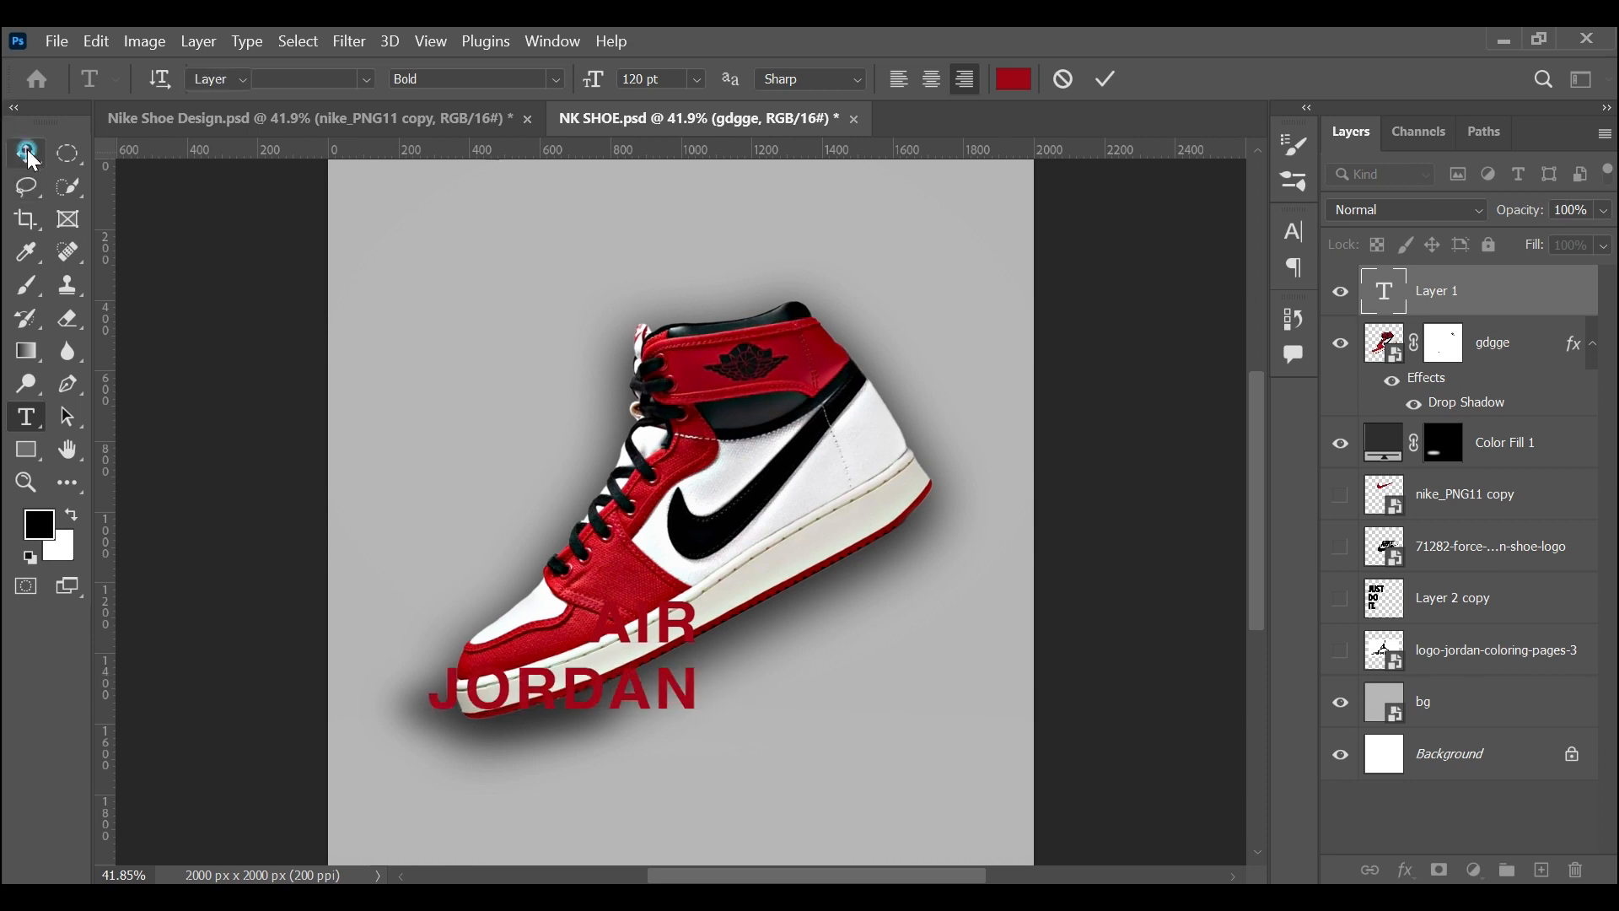
{"action": "left_click_drag", "start_coordinate": [686, 709], "coordinate": [965, 697]}
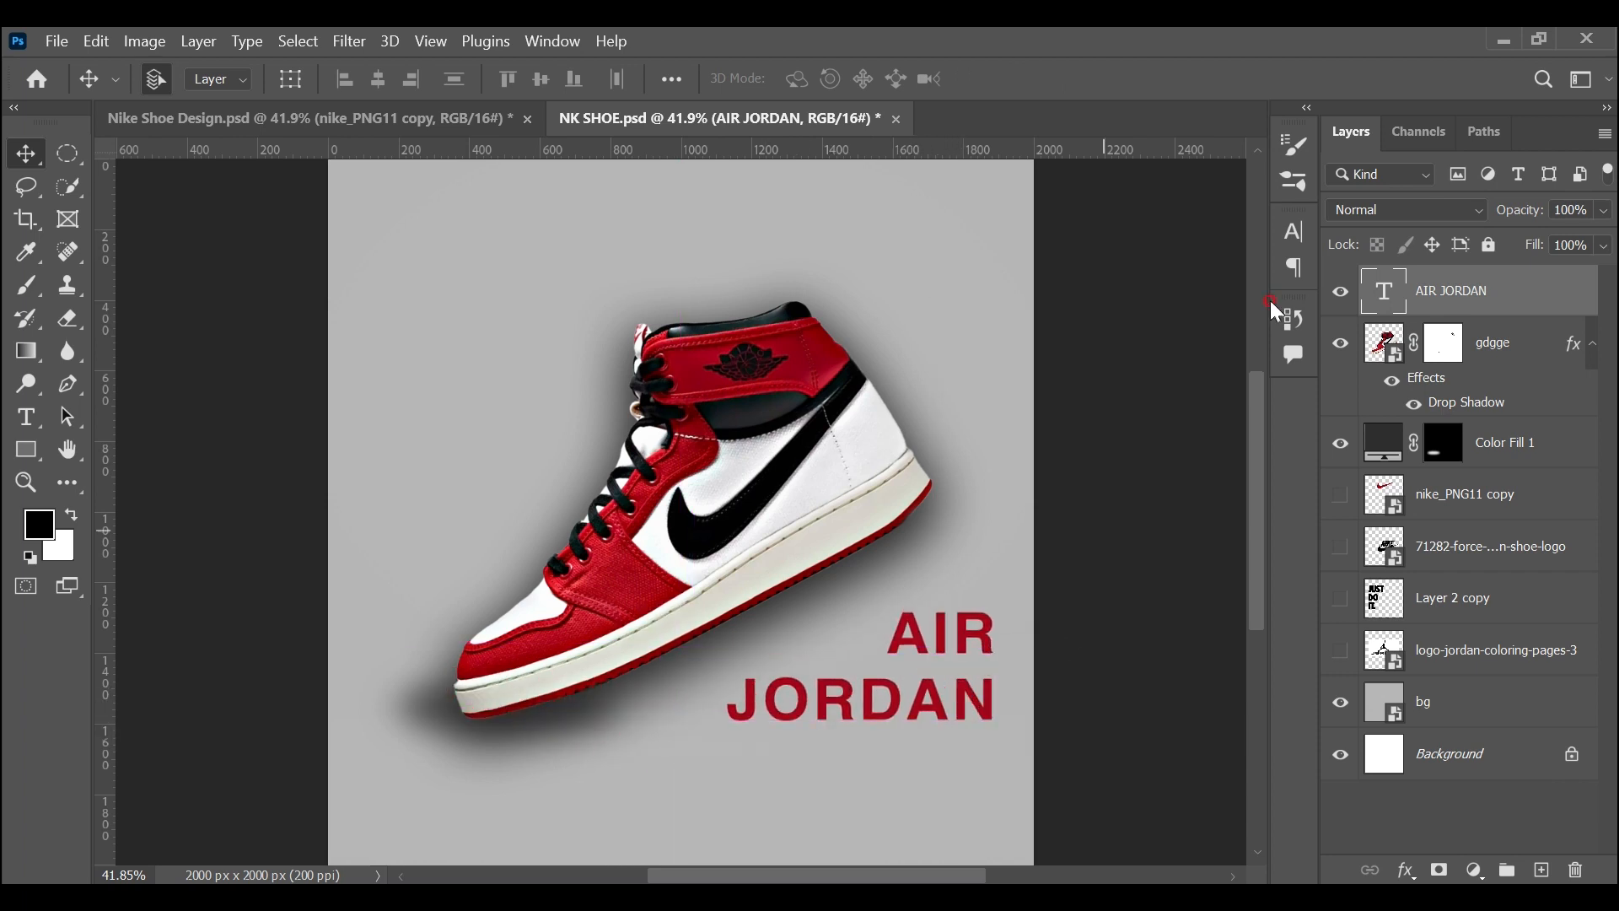
Show the nike_PNG11 copy swoosh, scale it to 40.58%, and place it just left of the word AIR
{"action": "left_click", "coordinate": [1341, 495]}
{"action": "left_click", "coordinate": [1485, 497]}
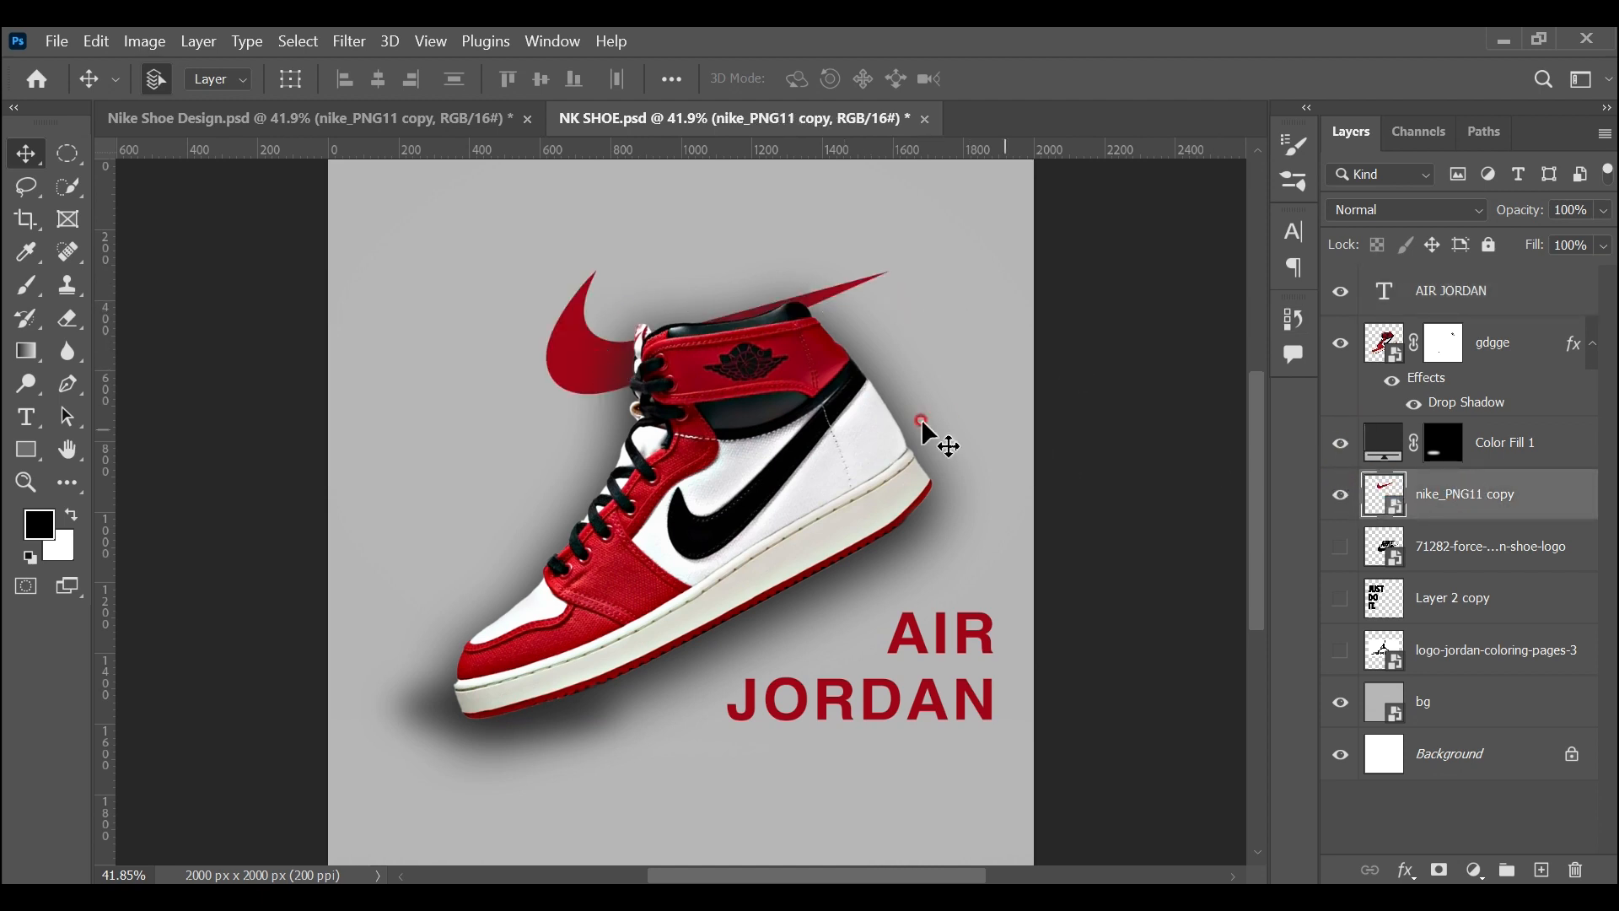
{"action": "key", "text": "ctrl+t"}
{"action": "left_click_drag", "start_coordinate": [548, 269], "coordinate": [751, 345]}
{"action": "left_click_drag", "start_coordinate": [862, 352], "coordinate": [864, 625]}
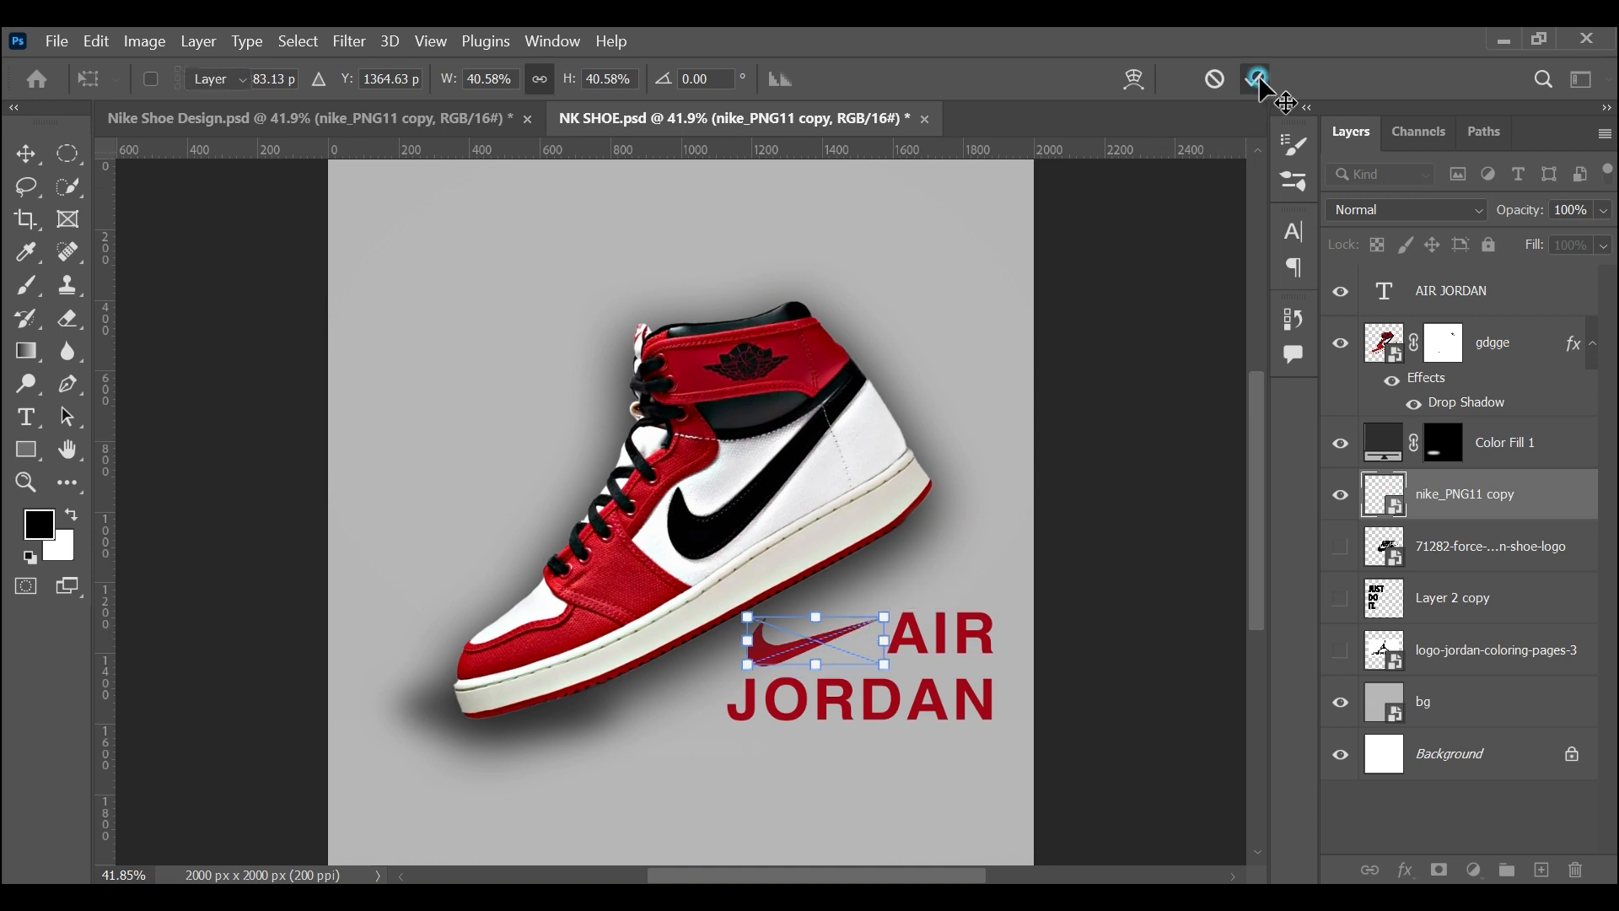
{"action": "left_click", "coordinate": [1256, 78]}
Move the nike_PNG11 copy layer to the top of the layer stack and fine-tune the swoosh's position beside AIR
{"action": "left_click_drag", "start_coordinate": [1463, 515], "coordinate": [1447, 271]}
{"action": "key", "text": "Up"}
{"action": "key", "text": "Up"}
{"action": "key", "text": "Up"}
{"action": "key", "text": "Up"}
{"action": "key", "text": "Up"}
{"action": "key", "text": "Up"}
{"action": "key", "text": "Up"}
{"action": "key", "text": "Up"}
{"action": "key", "text": "Up"}
{"action": "key", "text": "Up"}
{"action": "key", "text": "Up"}
{"action": "key", "text": "Up"}
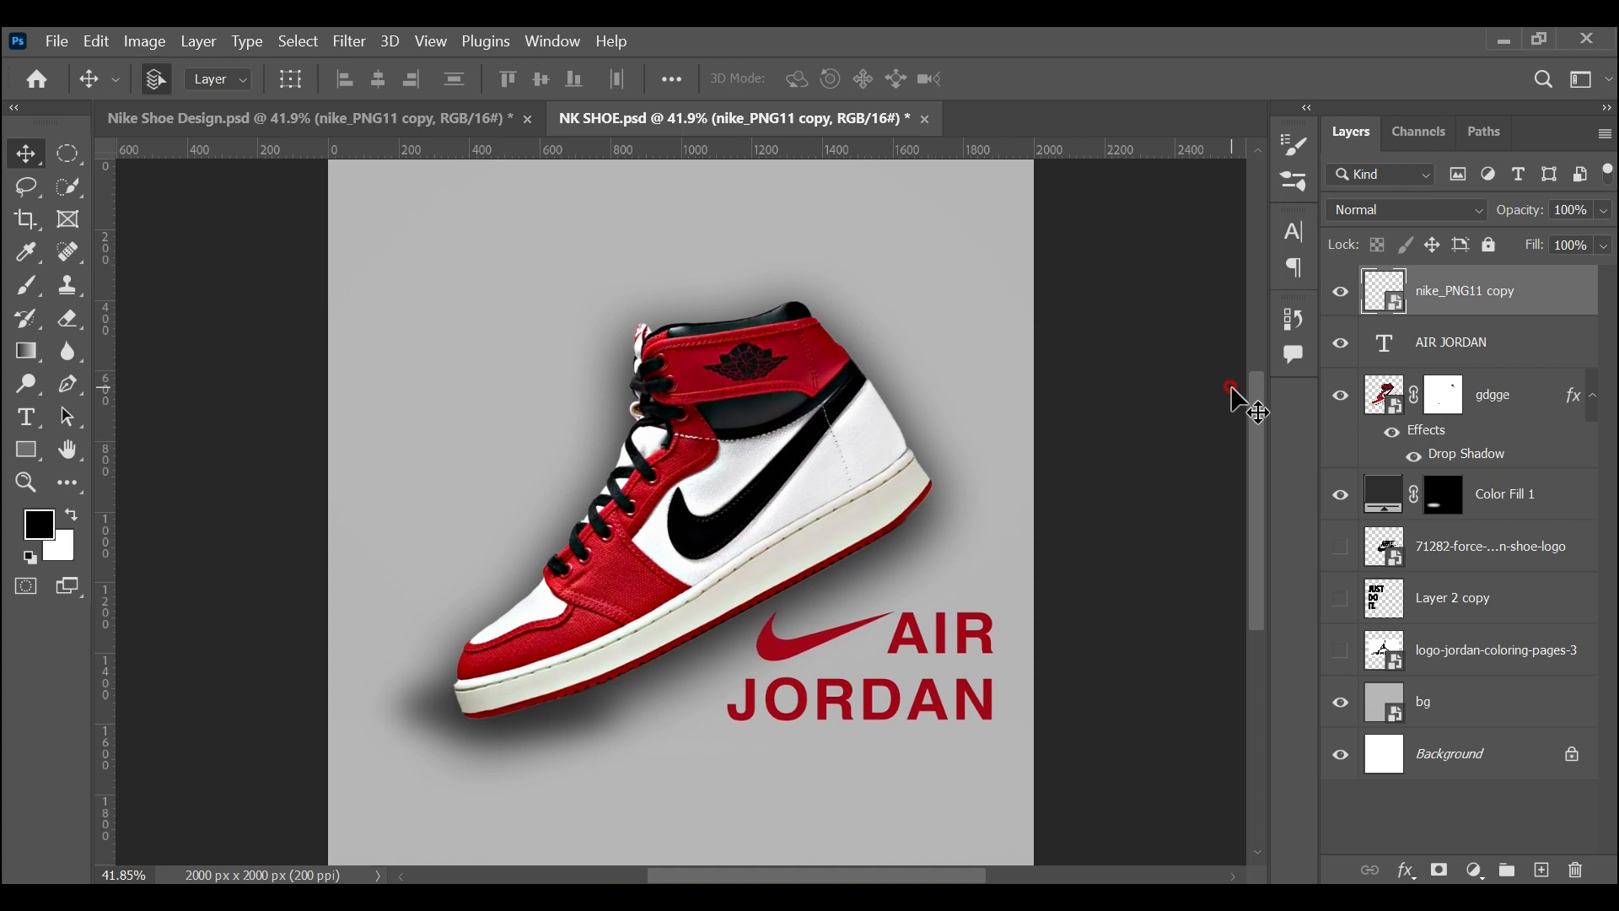
{"action": "key", "text": "Down"}
{"action": "key", "text": "Down"}
{"action": "key", "text": "Down"}
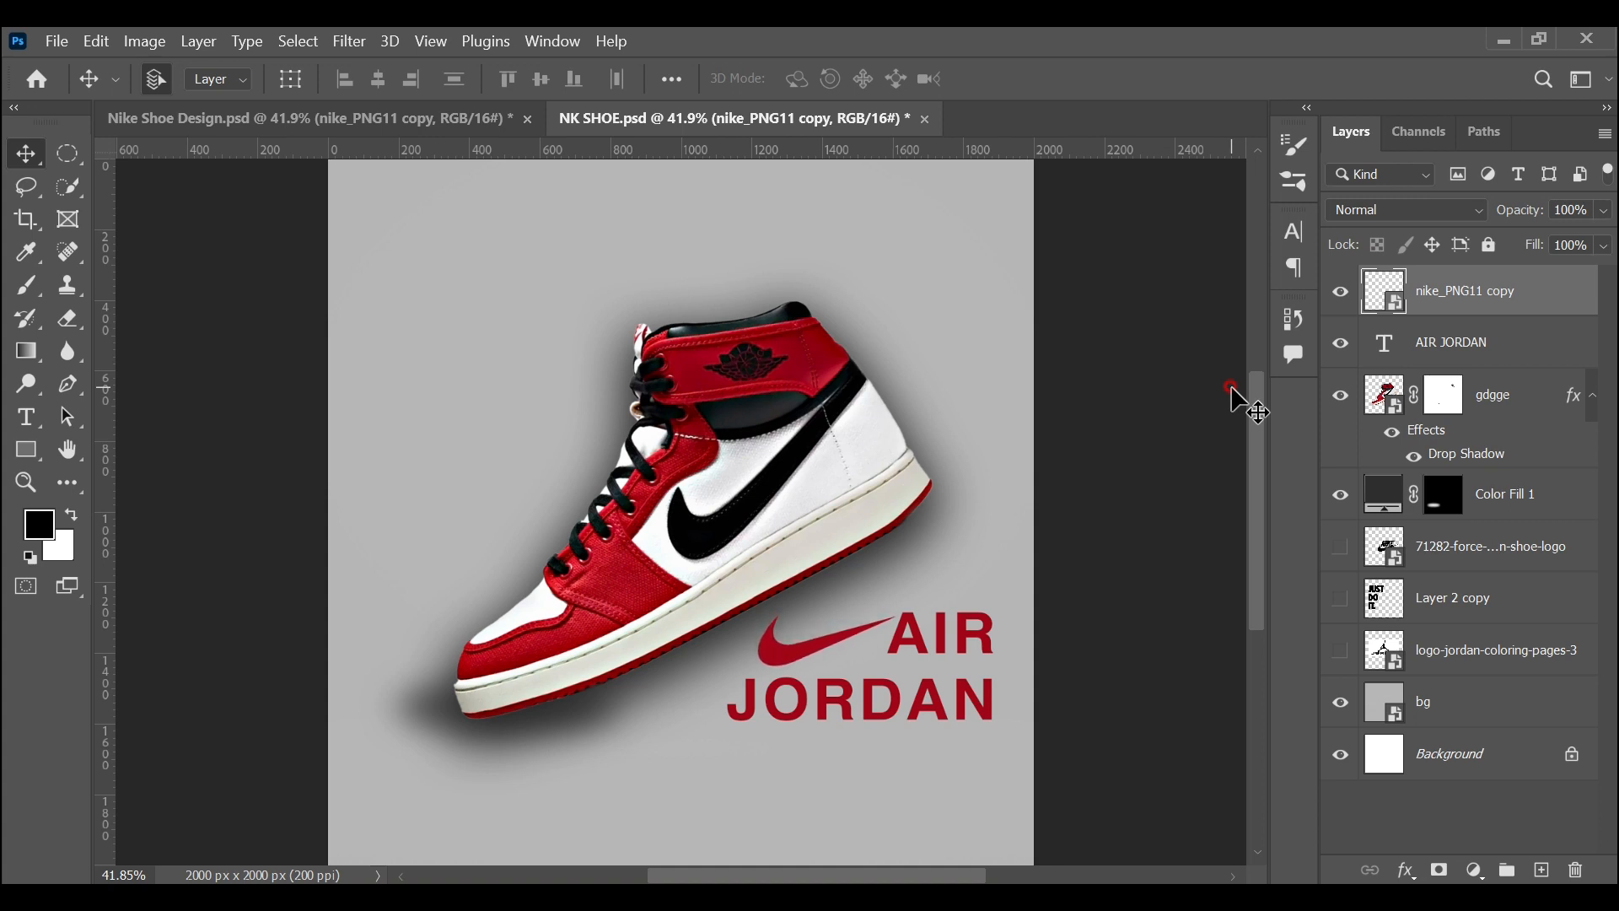
{"action": "key", "text": "Down"}
{"action": "key", "text": "Down"}
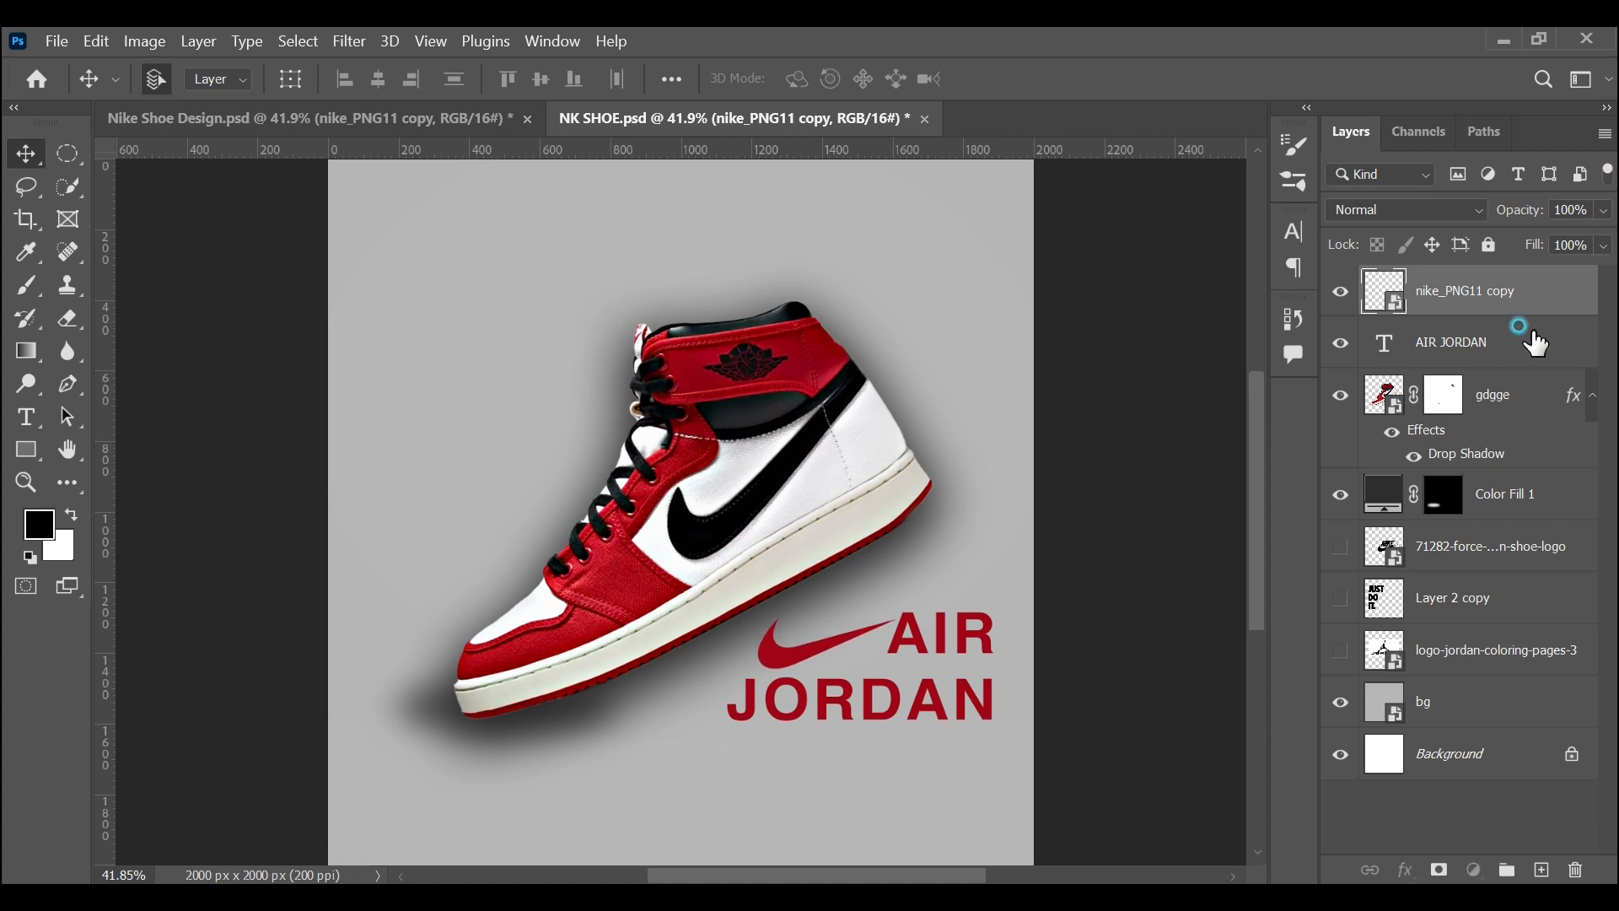
Nudge the AIR JORDAN title down about 50 px
{"action": "left_click", "coordinate": [1536, 343]}
{"action": "key", "text": "Down"}
{"action": "key", "text": "Down"}
{"action": "key", "text": "Down"}
{"action": "key", "text": "Down"}
{"action": "key", "text": "Down"}
{"action": "key", "text": "Down"}
{"action": "key", "text": "Down"}
{"action": "key", "text": "Down"}
{"action": "key", "text": "Down"}
{"action": "key", "text": "Down"}
{"action": "key", "text": "Down"}
{"action": "key", "text": "Down"}
{"action": "key", "text": "Down"}
{"action": "key", "text": "Down"}
{"action": "key", "text": "Down"}
{"action": "key", "text": "Down"}
{"action": "key", "text": "Down"}
{"action": "key", "text": "Down"}
{"action": "key", "text": "Down"}
{"action": "key", "text": "Down"}
{"action": "key", "text": "Down"}
{"action": "key", "text": "Down"}
{"action": "key", "text": "Down"}
{"action": "key", "text": "Down"}
{"action": "key", "text": "Down"}
{"action": "key", "text": "Down"}
{"action": "key", "text": "Down"}
{"action": "key", "text": "Down"}
{"action": "key", "text": "Down"}
{"action": "key", "text": "Down"}
{"action": "key", "text": "Down"}
{"action": "key", "text": "Down"}
{"action": "key", "text": "Down"}
{"action": "key", "text": "Down"}
{"action": "key", "text": "Down"}
{"action": "key", "text": "Down"}
{"action": "key", "text": "Down"}
{"action": "key", "text": "Down"}
{"action": "key", "text": "Down"}
{"action": "key", "text": "Down"}
{"action": "key", "text": "Down"}
{"action": "key", "text": "Down"}
{"action": "key", "text": "Down"}
{"action": "key", "text": "Down"}
{"action": "key", "text": "Down"}
{"action": "key", "text": "Down"}
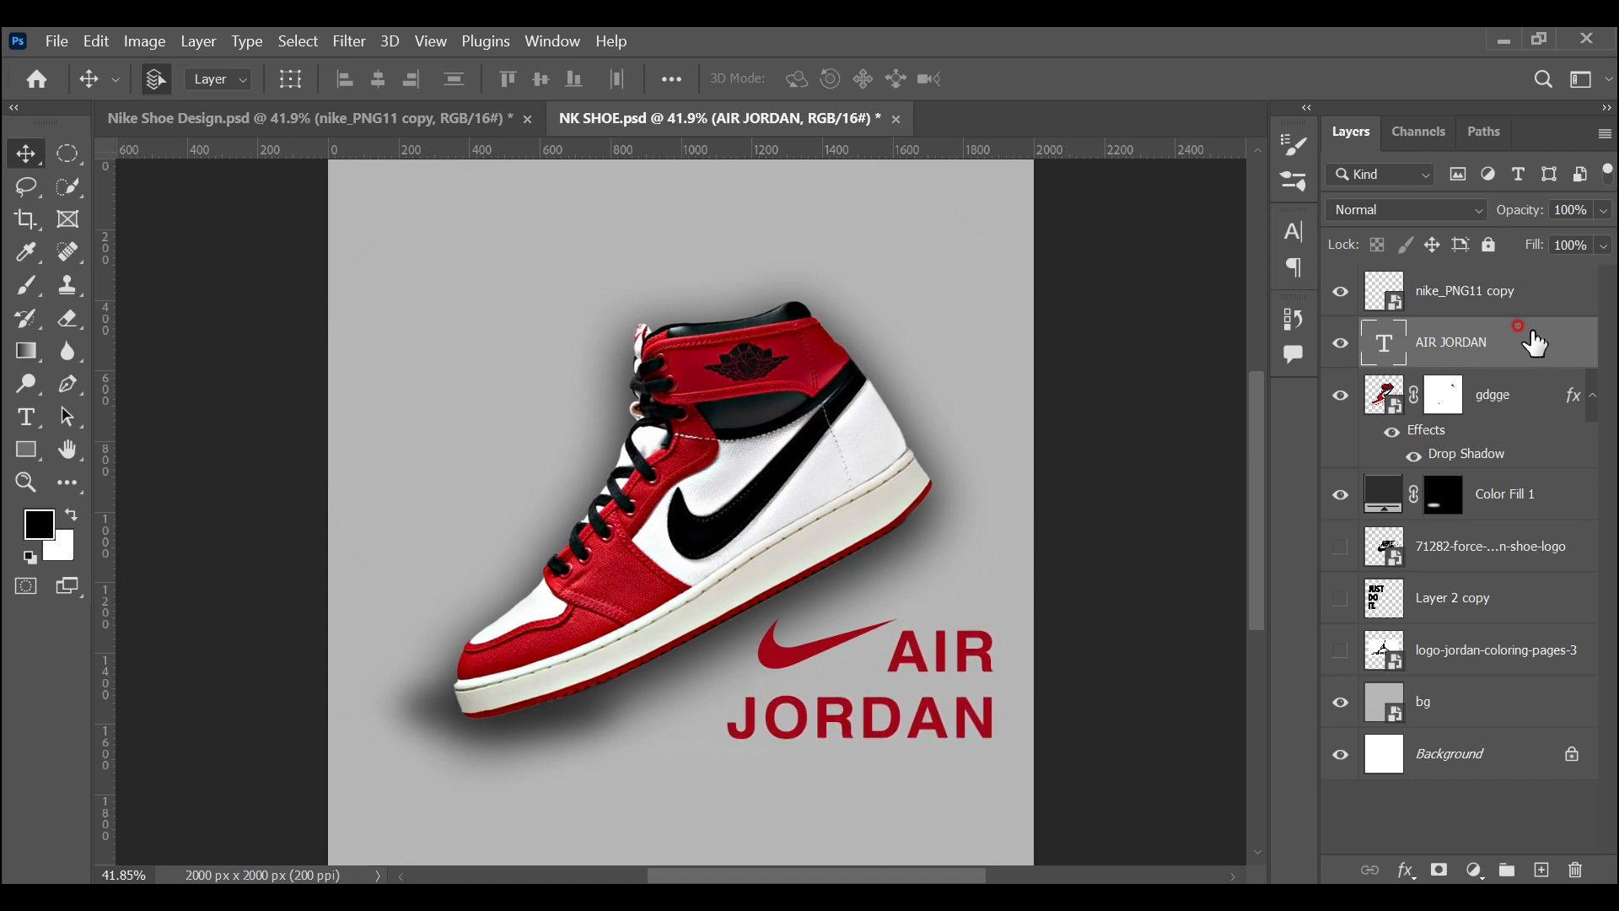
Nudge the swoosh down about 30 px and slightly left so it lines up with the word AIR
{"action": "left_click", "coordinate": [1513, 299]}
{"action": "key", "text": "Down"}
{"action": "key", "text": "Down"}
{"action": "key", "text": "Down"}
{"action": "key", "text": "Down"}
{"action": "key", "text": "Down"}
{"action": "key", "text": "Down"}
{"action": "key", "text": "Down"}
{"action": "key", "text": "Down"}
{"action": "key", "text": "Down"}
{"action": "key", "text": "Down"}
{"action": "key", "text": "Down"}
{"action": "key", "text": "Down"}
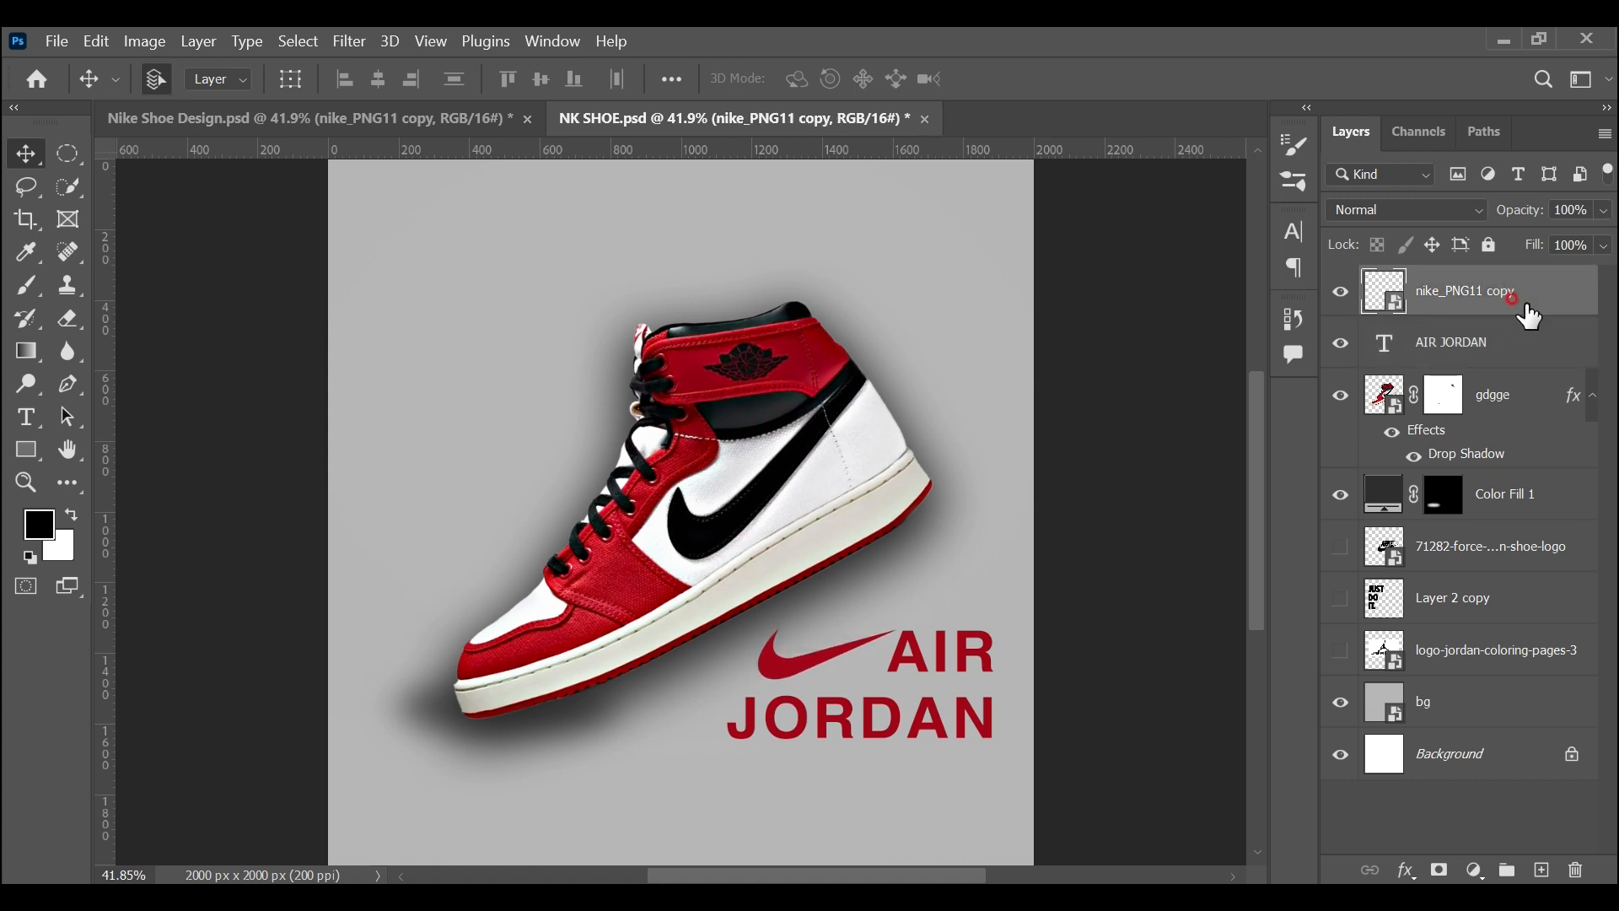
{"action": "left_click_drag", "start_coordinate": [1514, 299], "coordinate": [1556, 287]}
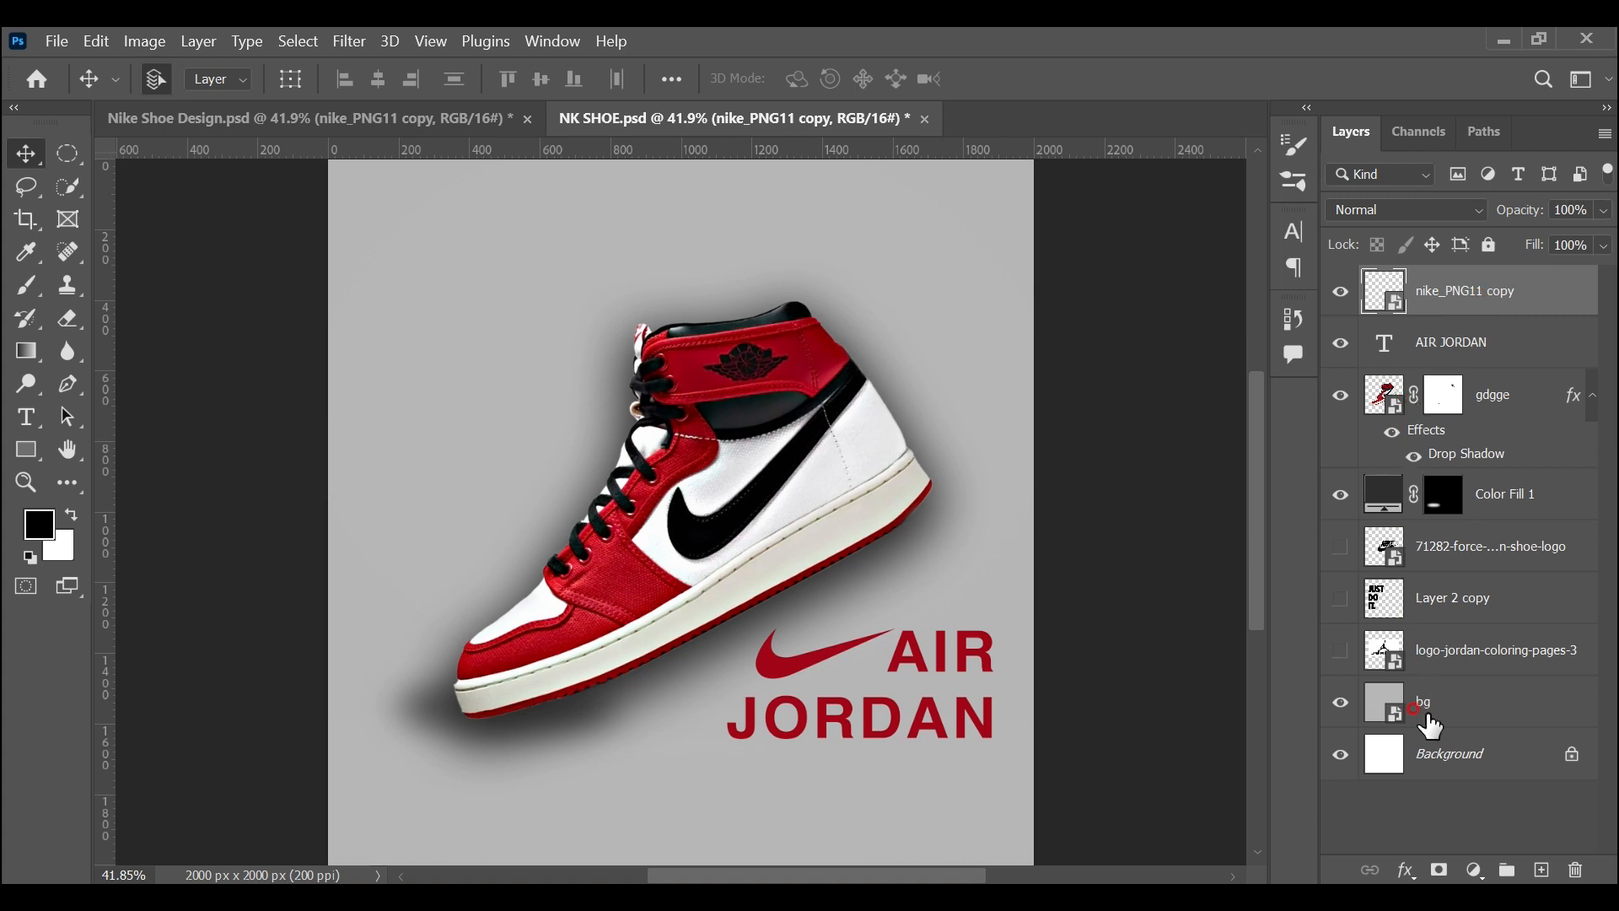
Show the logo-jordan-coloring-pages-3 layer and move it to the top of the layer stack
{"action": "left_click", "coordinate": [1341, 650]}
{"action": "left_click_drag", "start_coordinate": [1486, 653], "coordinate": [1470, 269]}
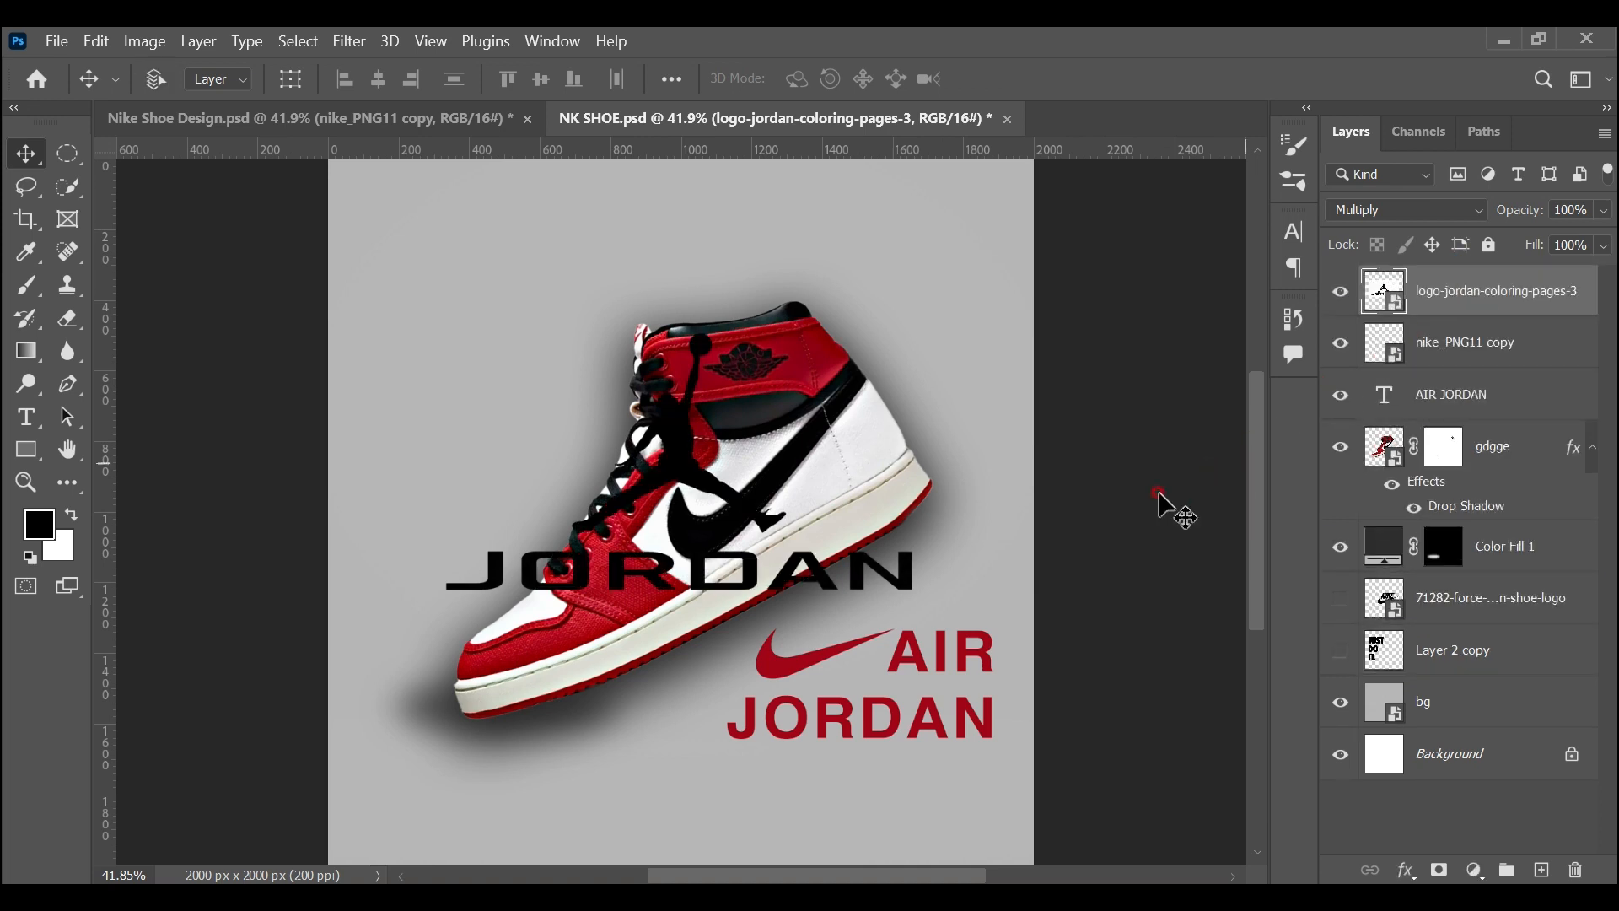
Scale the Jordan logo to 25.20% and place it slightly above the canvas's lower-right corner
{"action": "key", "text": "ctrl+t"}
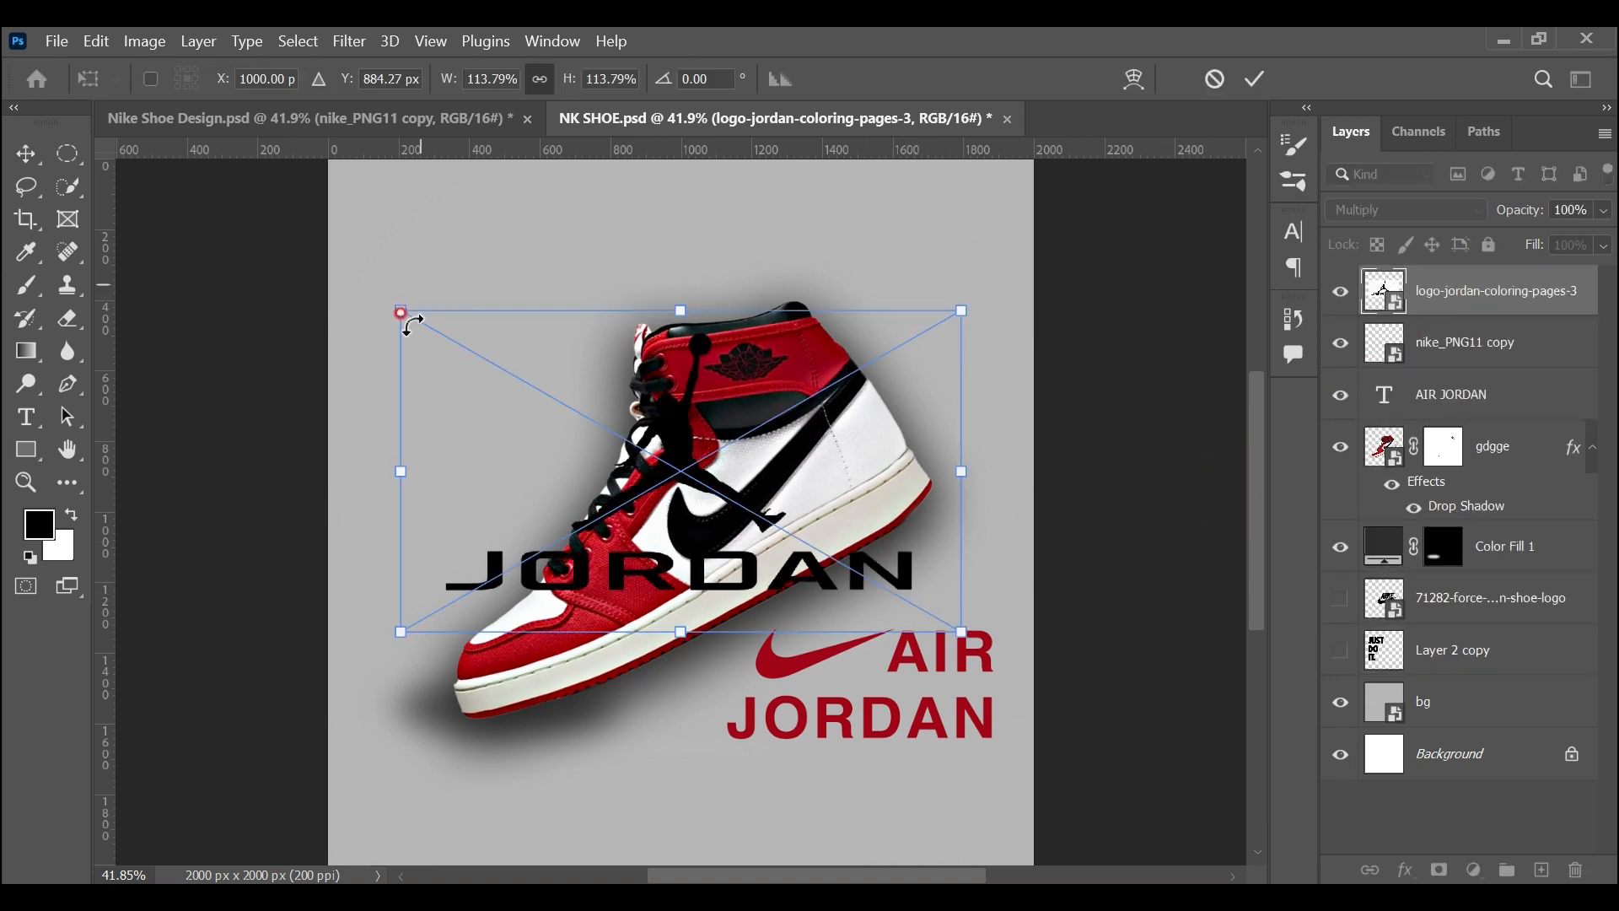
{"action": "left_click_drag", "start_coordinate": [400, 310], "coordinate": [772, 525]}
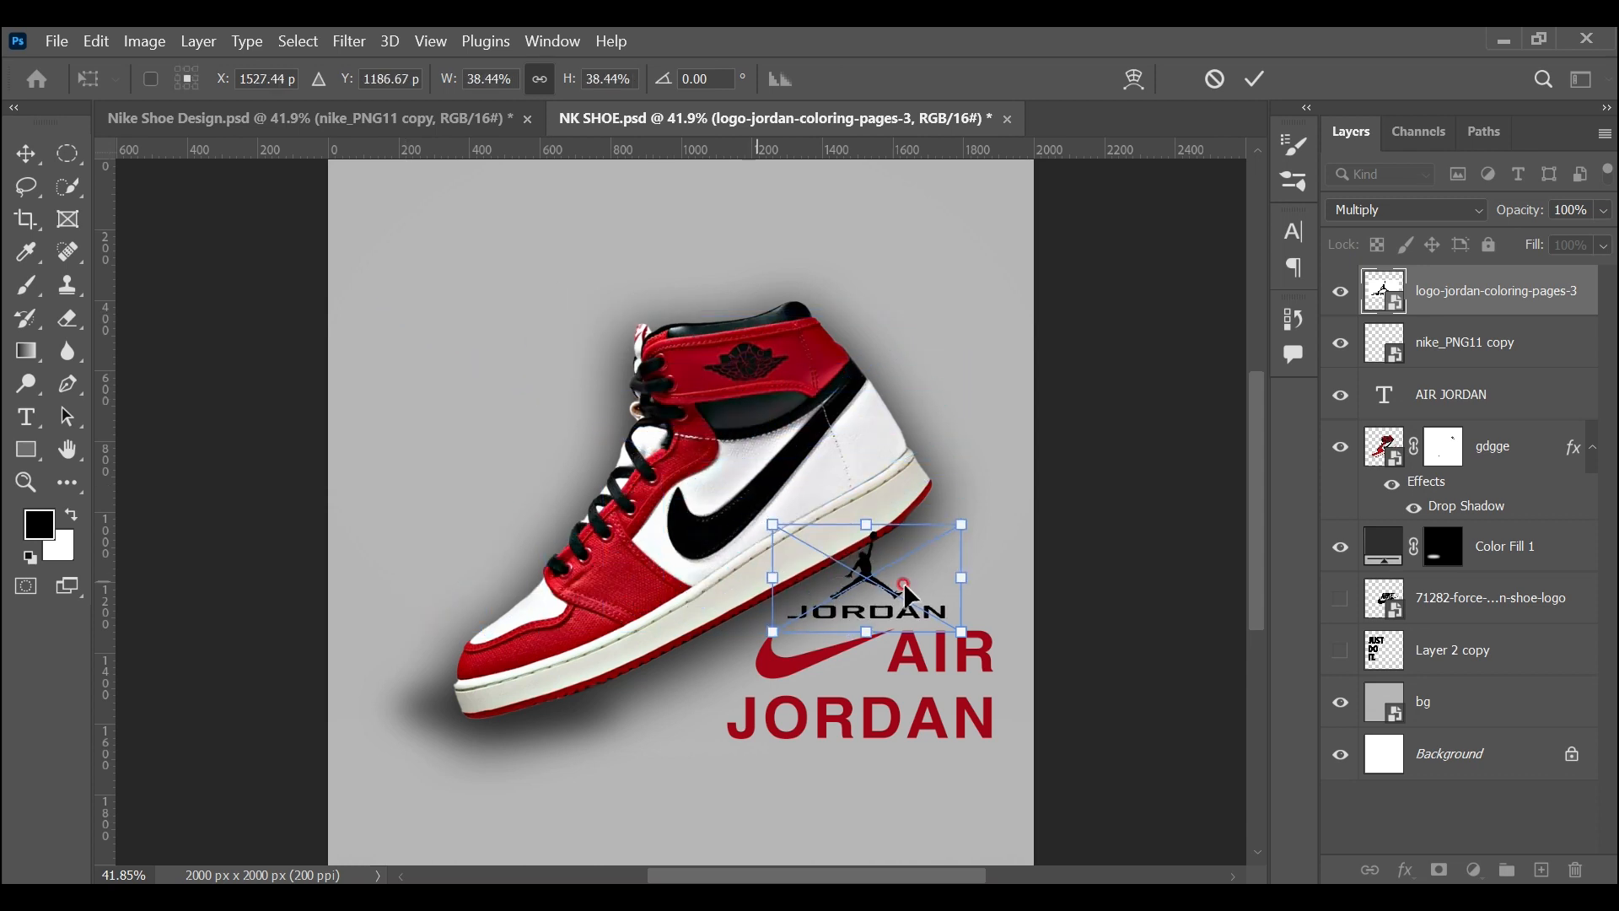
{"action": "left_click_drag", "start_coordinate": [904, 631], "coordinate": [944, 808]}
{"action": "key", "text": "ctrl+0"}
{"action": "left_click_drag", "start_coordinate": [822, 749], "coordinate": [887, 790]}
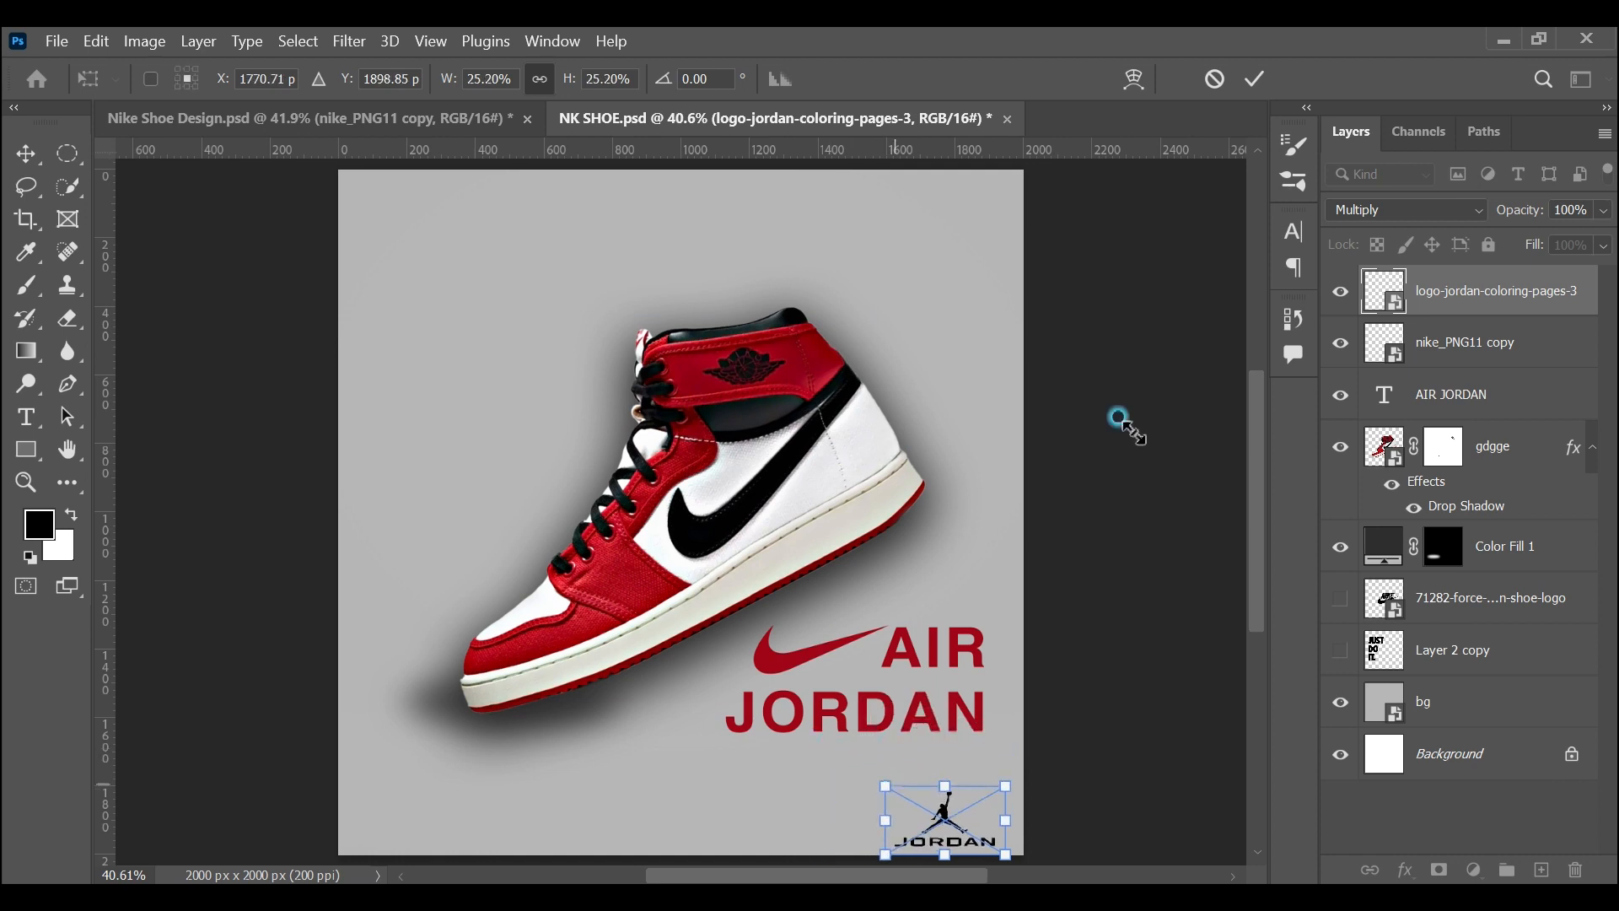
{"action": "left_click", "coordinate": [1255, 78]}
{"action": "key", "text": "shift+Up"}
{"action": "key", "text": "shift+Up"}
{"action": "key", "text": "shift+Up"}
{"action": "key", "text": "shift+Up"}
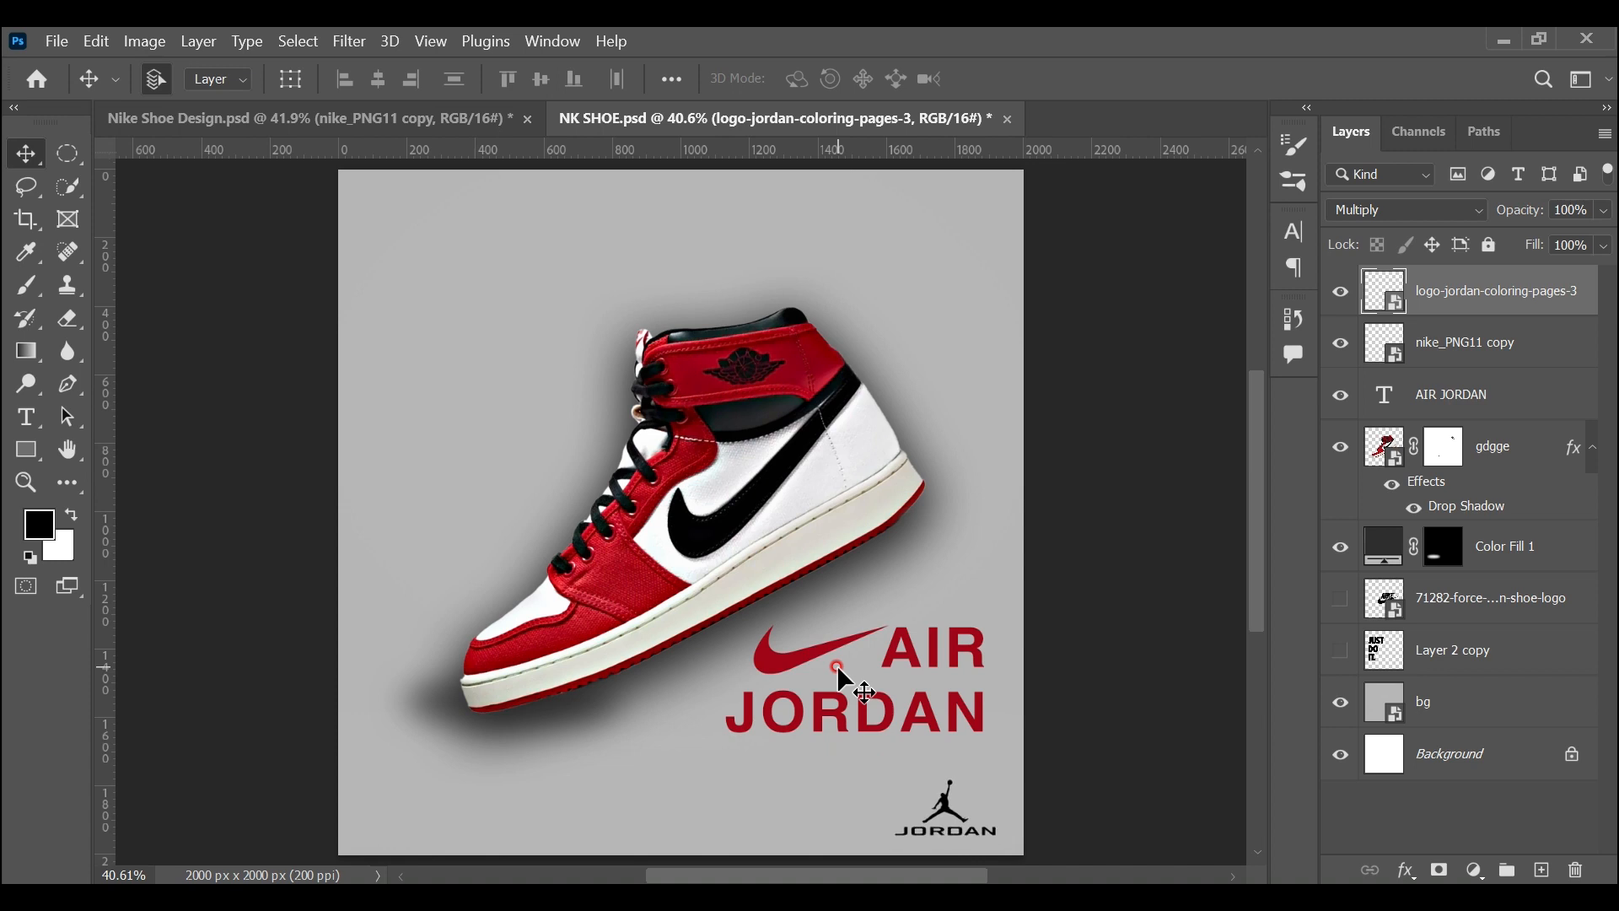
Show the 71282-force Nike logo layer, scale it to 23.82%, and place it in the canvas's upper-left corner
{"action": "left_click", "coordinate": [1472, 599]}
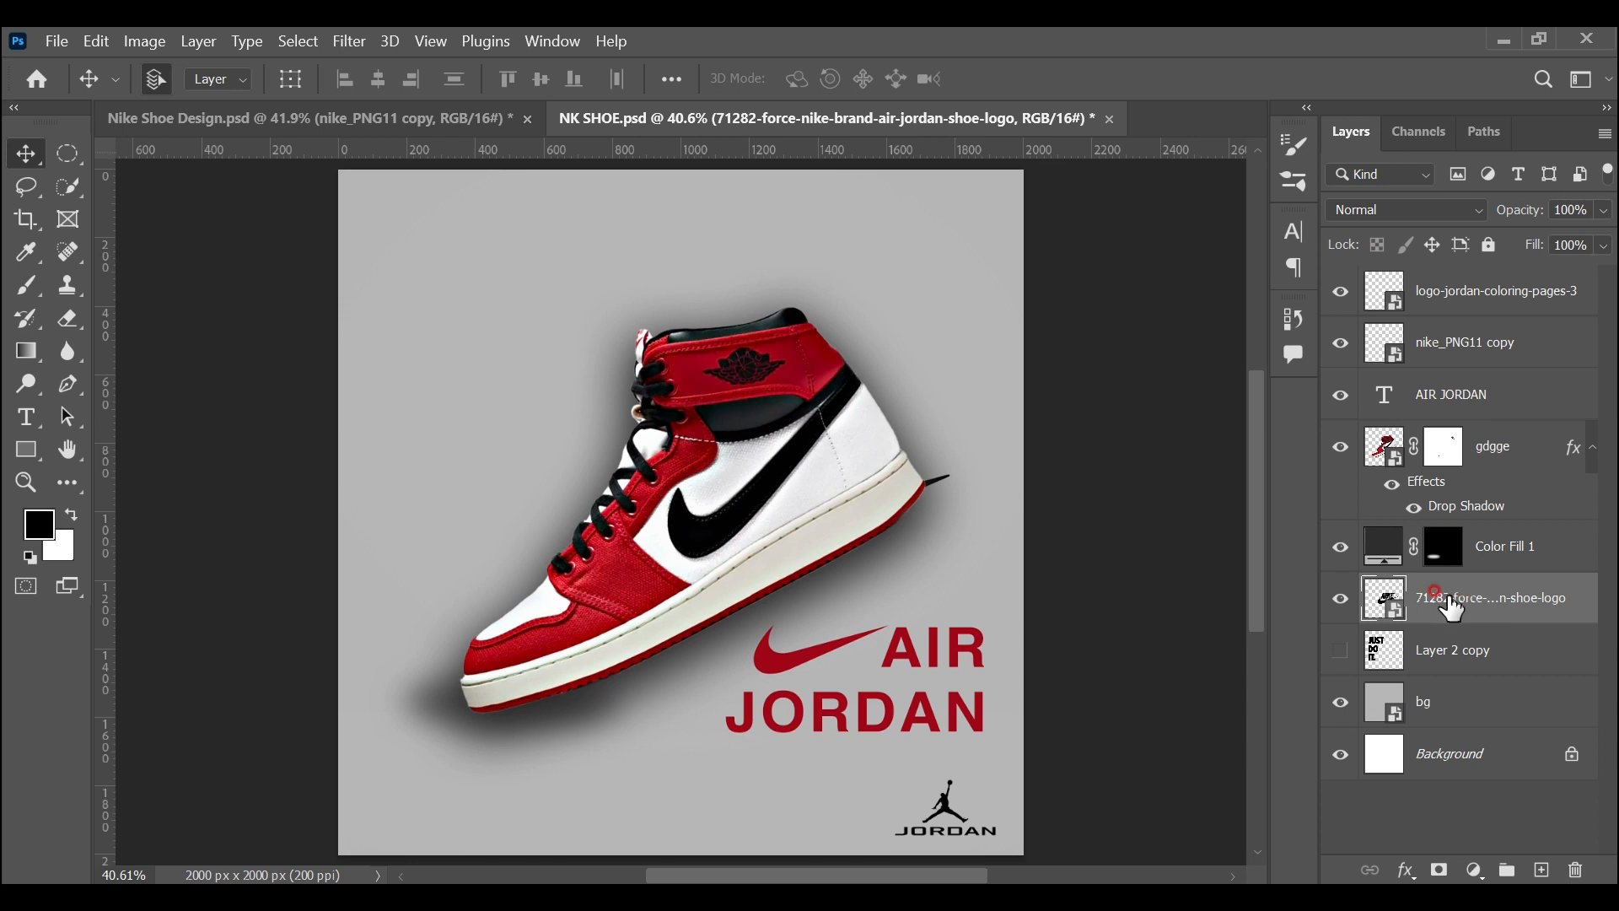
{"action": "key", "text": "ctrl+t"}
{"action": "left_click_drag", "start_coordinate": [933, 542], "coordinate": [703, 337]}
{"action": "left_click_drag", "start_coordinate": [752, 414], "coordinate": [455, 250]}
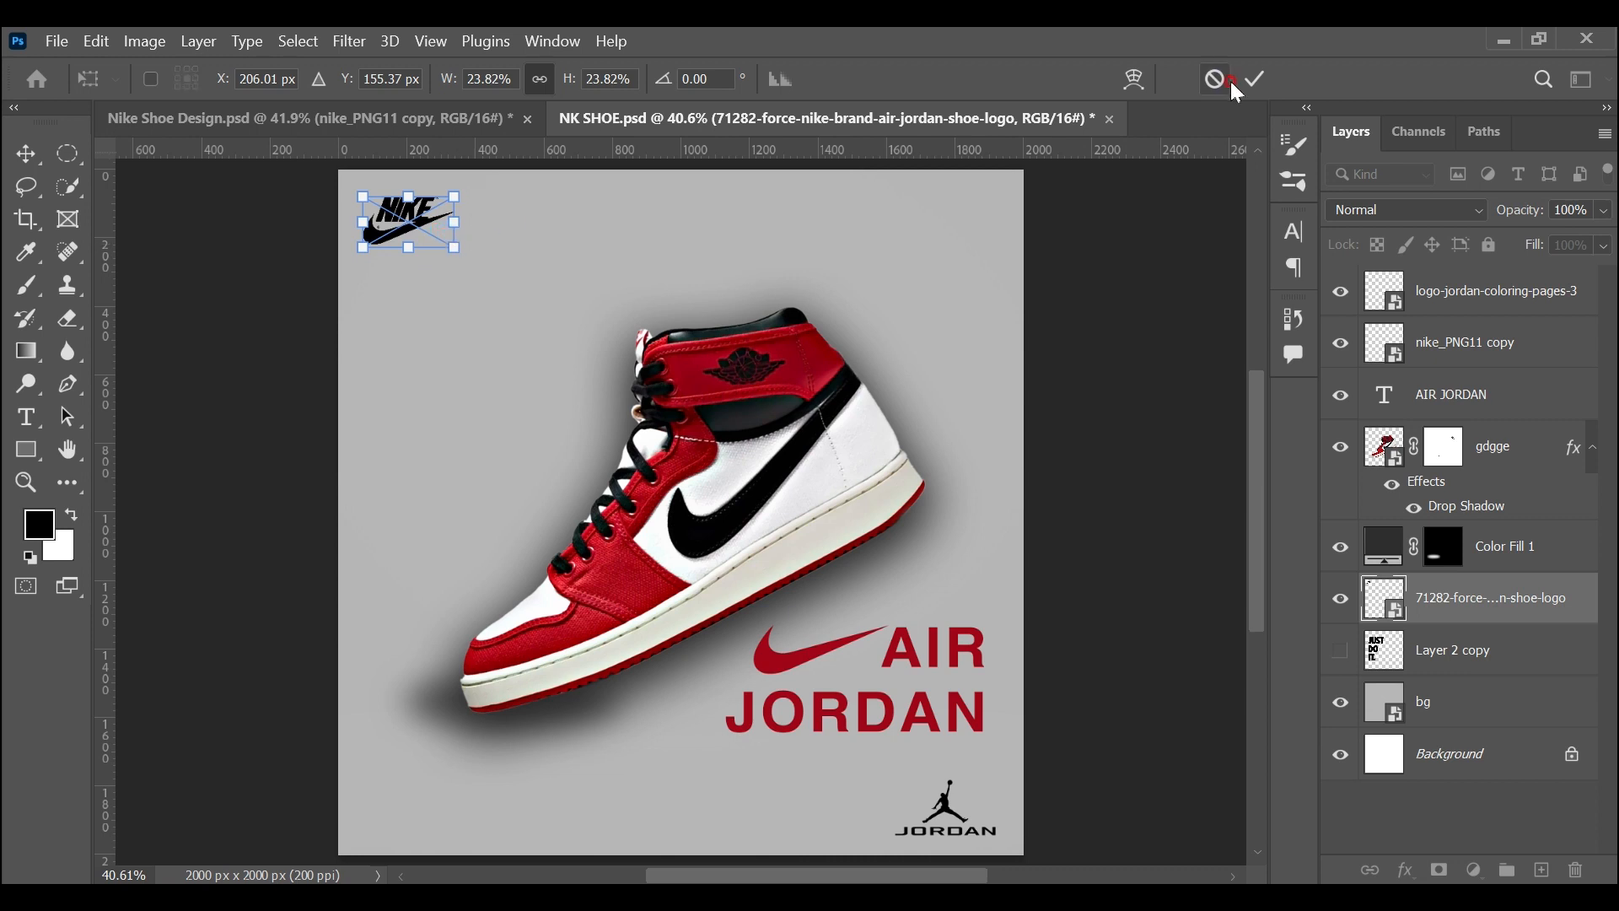
{"action": "left_click", "coordinate": [1255, 79]}
Nudge the Nike logo about 20 px left and 25 px up, closer to the canvas corner
{"action": "key", "text": "Left"}
{"action": "key", "text": "Left"}
{"action": "key", "text": "Left"}
{"action": "key", "text": "Left"}
{"action": "key", "text": "Left"}
{"action": "key", "text": "Left"}
{"action": "key", "text": "Left"}
{"action": "key", "text": "Left"}
{"action": "key", "text": "Left"}
{"action": "key", "text": "Left"}
{"action": "key", "text": "Left"}
{"action": "key", "text": "Left"}
{"action": "key", "text": "Left"}
{"action": "key", "text": "Left"}
{"action": "key", "text": "Left"}
{"action": "key", "text": "Left"}
{"action": "key", "text": "Left"}
{"action": "key", "text": "Left"}
{"action": "key", "text": "Left"}
{"action": "key", "text": "Left"}
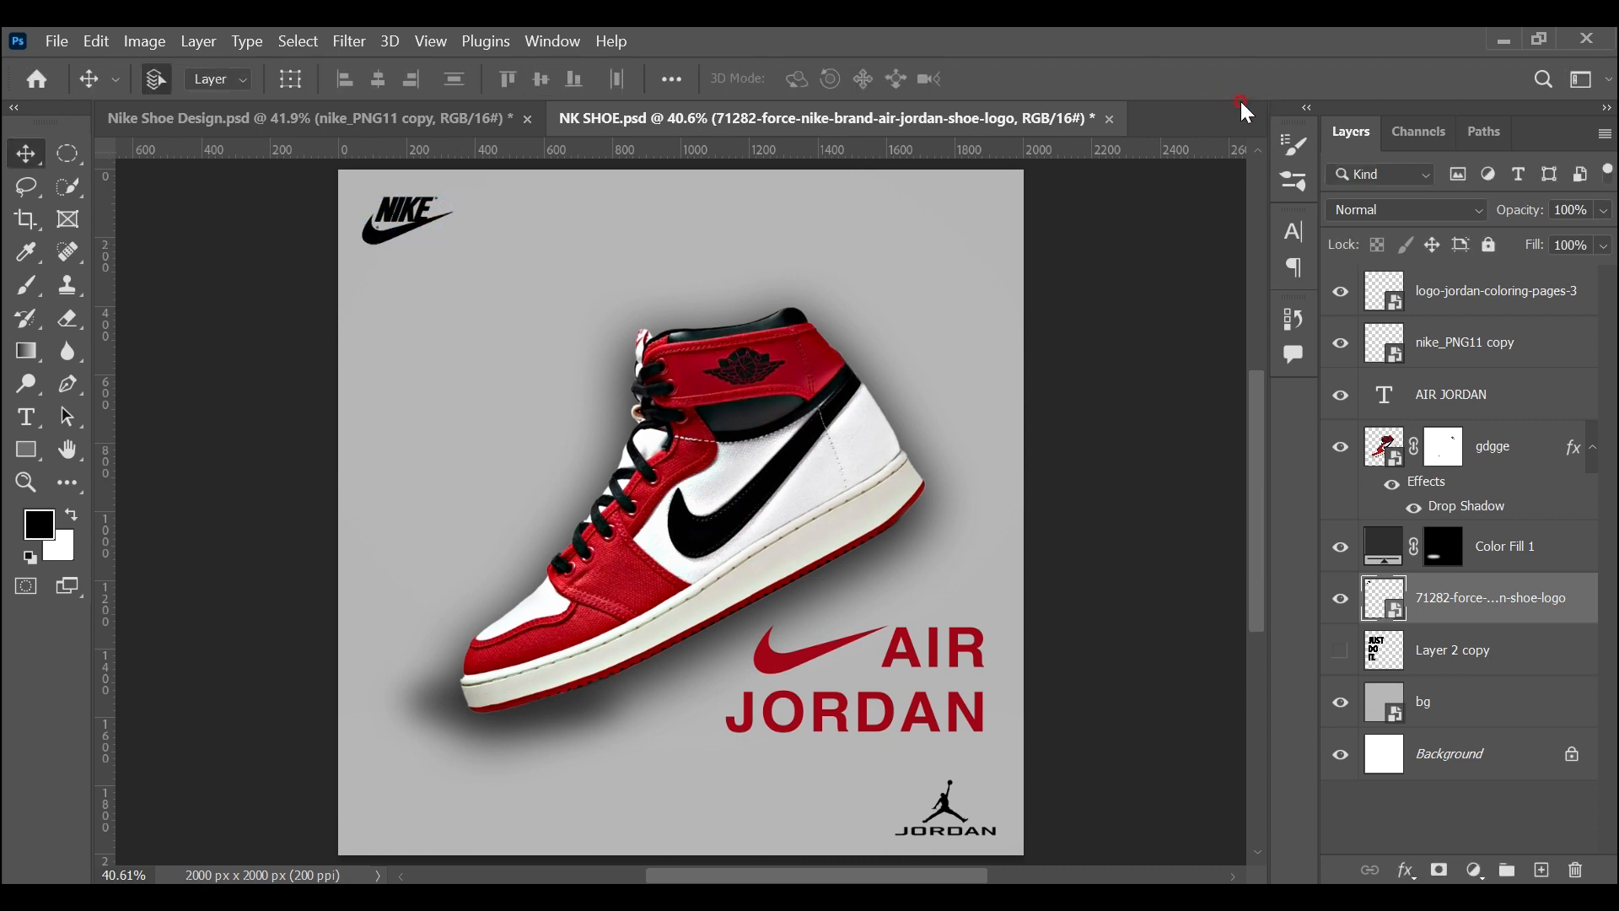
{"action": "key", "text": "Up"}
{"action": "key", "text": "Up"}
{"action": "key", "text": "Up"}
{"action": "key", "text": "Up"}
{"action": "key", "text": "Up"}
{"action": "key", "text": "Up"}
{"action": "key", "text": "Up"}
{"action": "key", "text": "Up"}
{"action": "key", "text": "Up"}
{"action": "key", "text": "Up"}
{"action": "key", "text": "Up"}
{"action": "key", "text": "Up"}
{"action": "key", "text": "Up"}
{"action": "key", "text": "Up"}
{"action": "key", "text": "Up"}
{"action": "key", "text": "Up"}
{"action": "key", "text": "Up"}
{"action": "key", "text": "Up"}
{"action": "key", "text": "Up"}
{"action": "key", "text": "Up"}
{"action": "key", "text": "Up"}
{"action": "key", "text": "Up"}
{"action": "key", "text": "Up"}
{"action": "key", "text": "Up"}
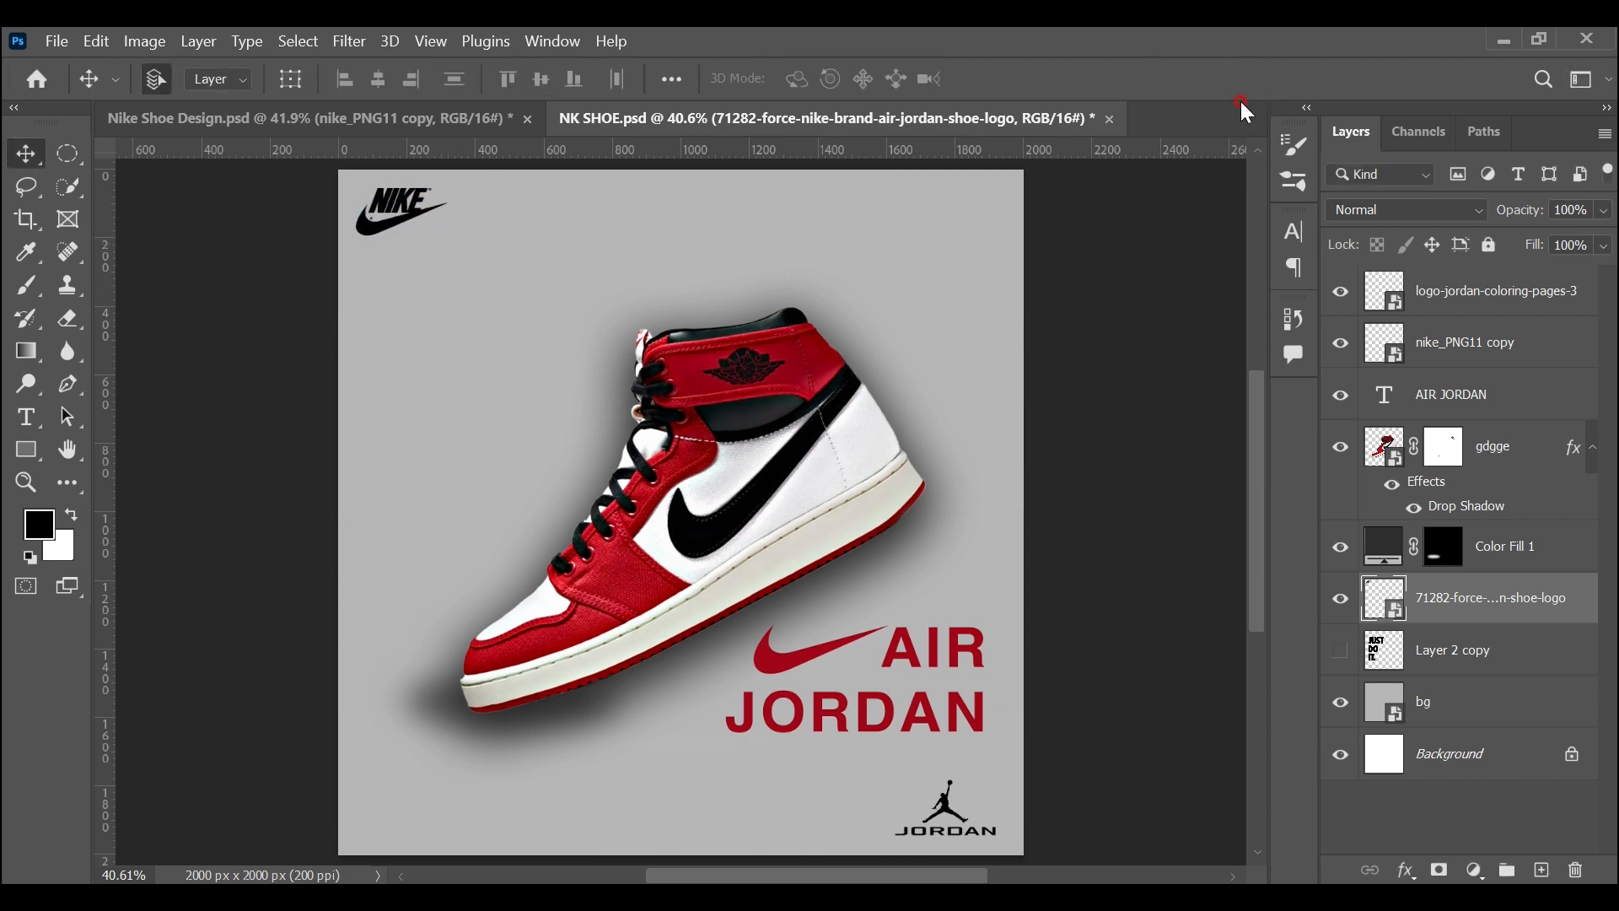
Fine-tune the Nike logo's position by about 7 px left and 8 px up, and deselect its layer
{"action": "key", "text": "Left"}
{"action": "key", "text": "Left"}
{"action": "key", "text": "Left"}
{"action": "key", "text": "Up"}
{"action": "key", "text": "Up"}
{"action": "key", "text": "Up"}
{"action": "key", "text": "Up"}
{"action": "key", "text": "Up"}
{"action": "key", "text": "Up"}
{"action": "key", "text": "Up"}
{"action": "key", "text": "Up"}
{"action": "key", "text": "Up"}
{"action": "key", "text": "Up"}
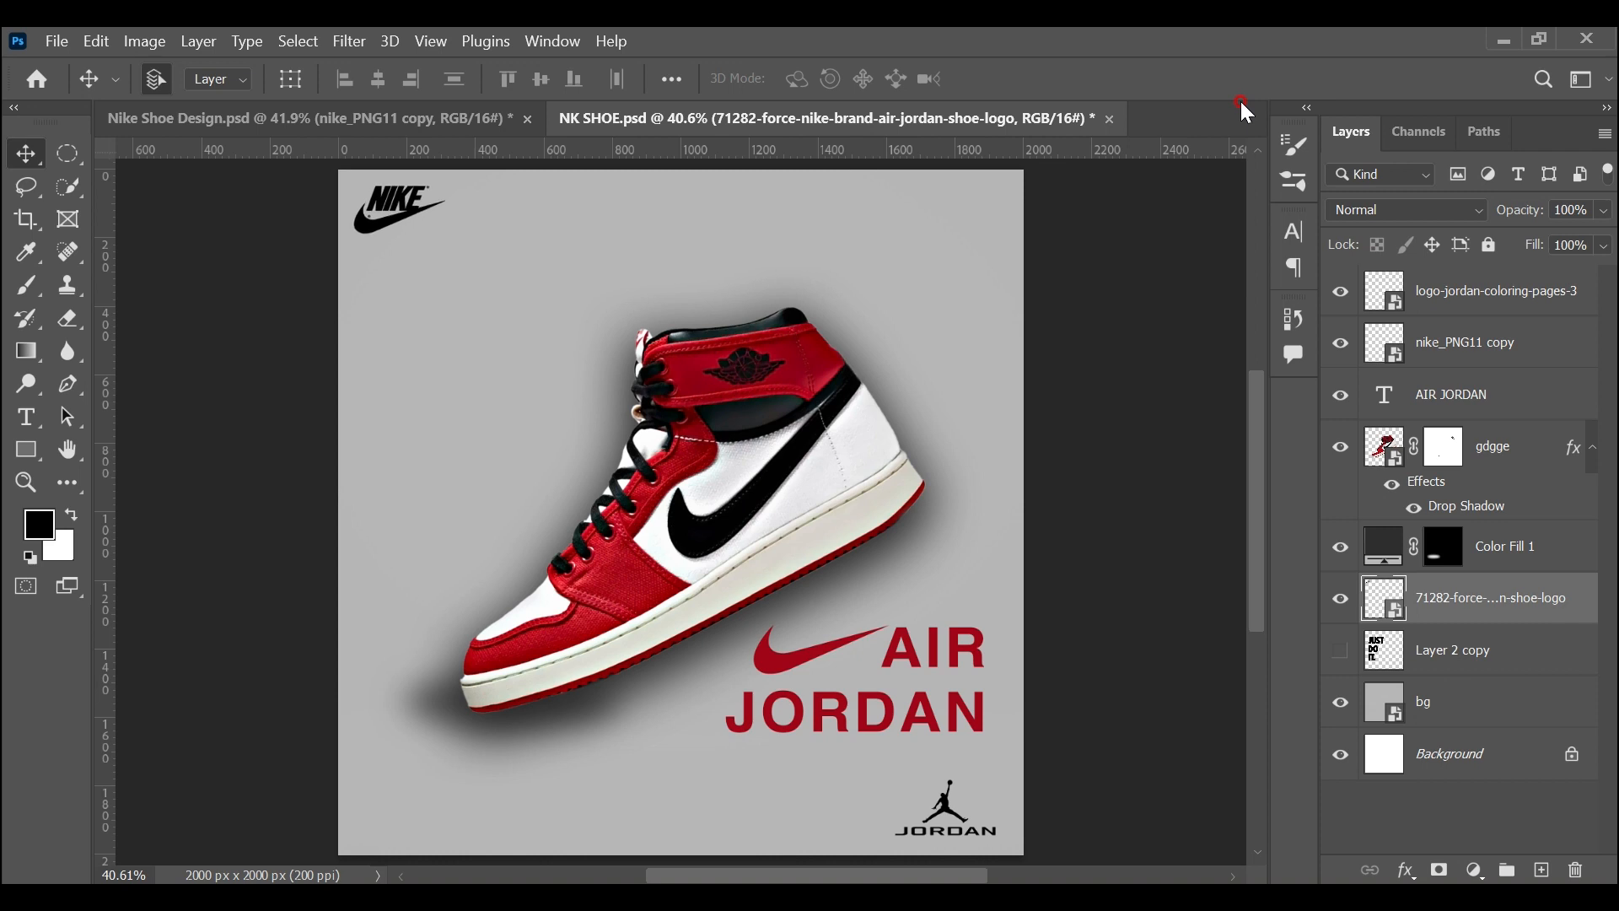
{"action": "key", "text": "Left"}
{"action": "key", "text": "Left"}
{"action": "key", "text": "Left"}
{"action": "key", "text": "Left"}
{"action": "key", "text": "Left"}
{"action": "key", "text": "Left"}
{"action": "key", "text": "Left"}
{"action": "key", "text": "Left"}
{"action": "key", "text": "Left"}
{"action": "key", "text": "Right"}
{"action": "key", "text": "Right"}
{"action": "key", "text": "Right"}
{"action": "key", "text": "Right"}
{"action": "key", "text": "Right"}
{"action": "key", "text": "Down"}
{"action": "key", "text": "Down"}
{"action": "left_click", "coordinate": [1410, 802]}
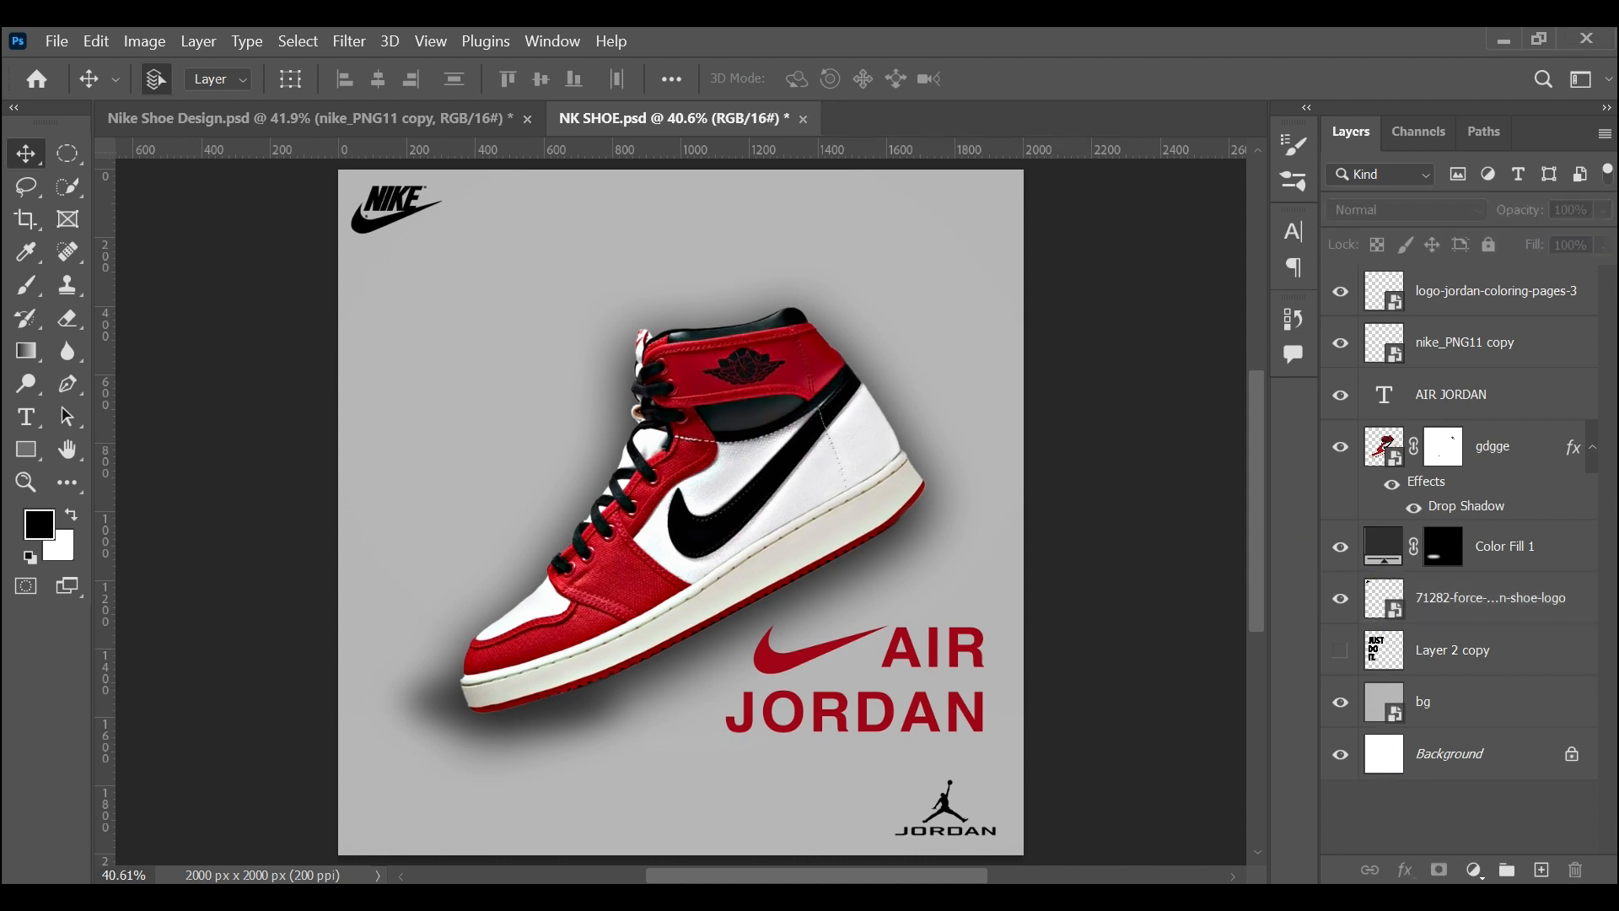
Add a left-aligned horizontal text reading BUY NOW over the lower part of the shoe
{"action": "key", "text": "ctrl+0"}
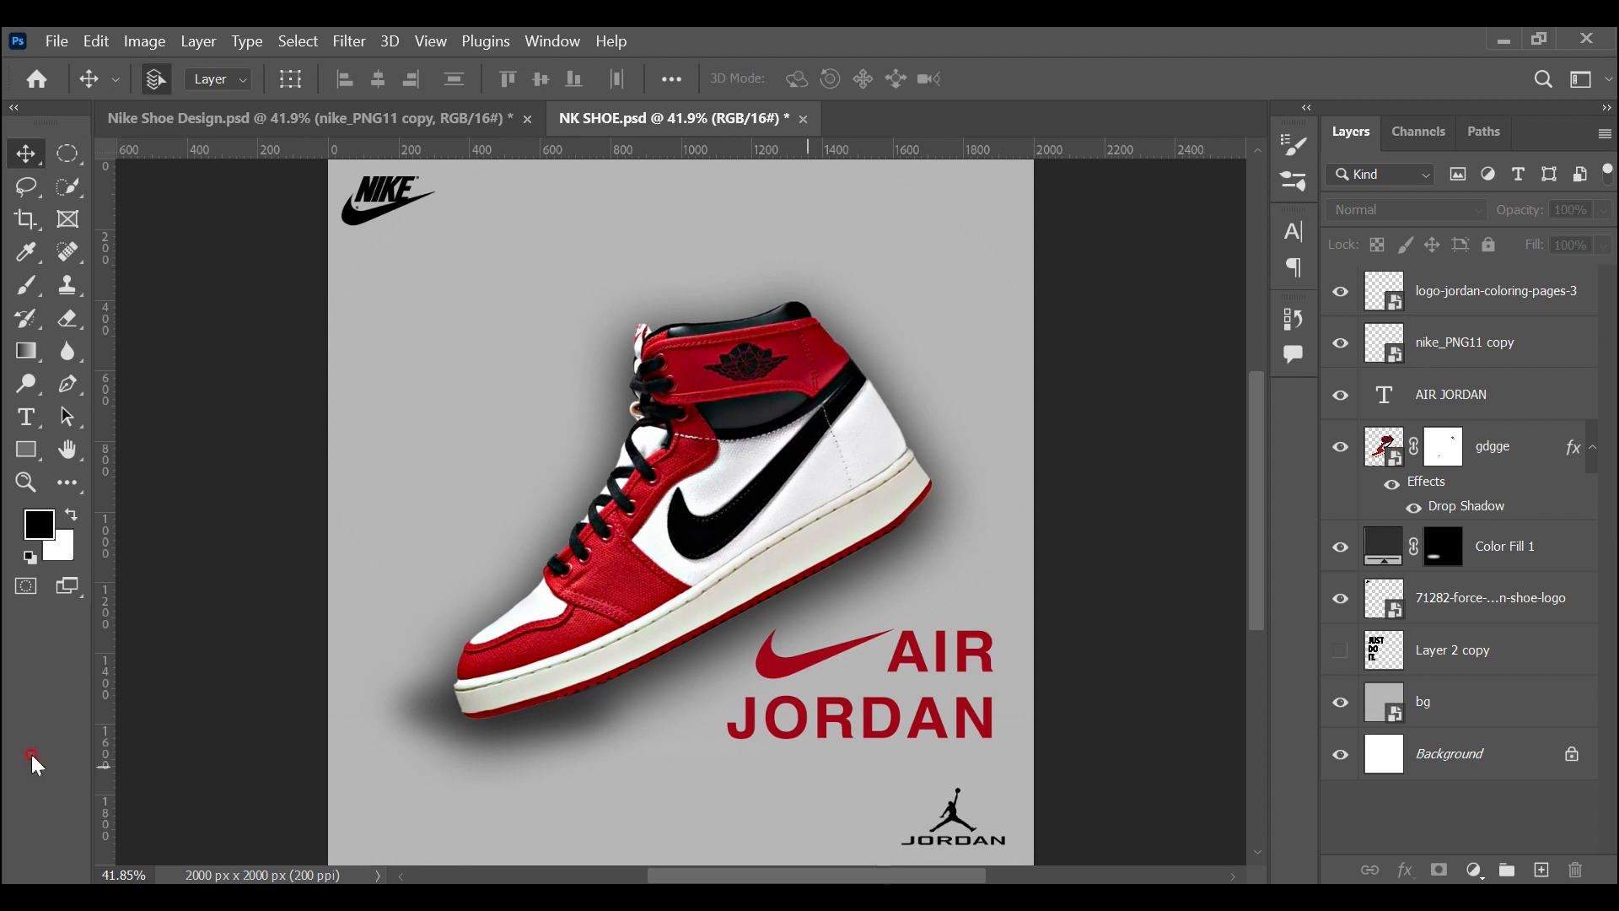
{"action": "left_click", "coordinate": [26, 422]}
{"action": "right_click", "coordinate": [29, 432]}
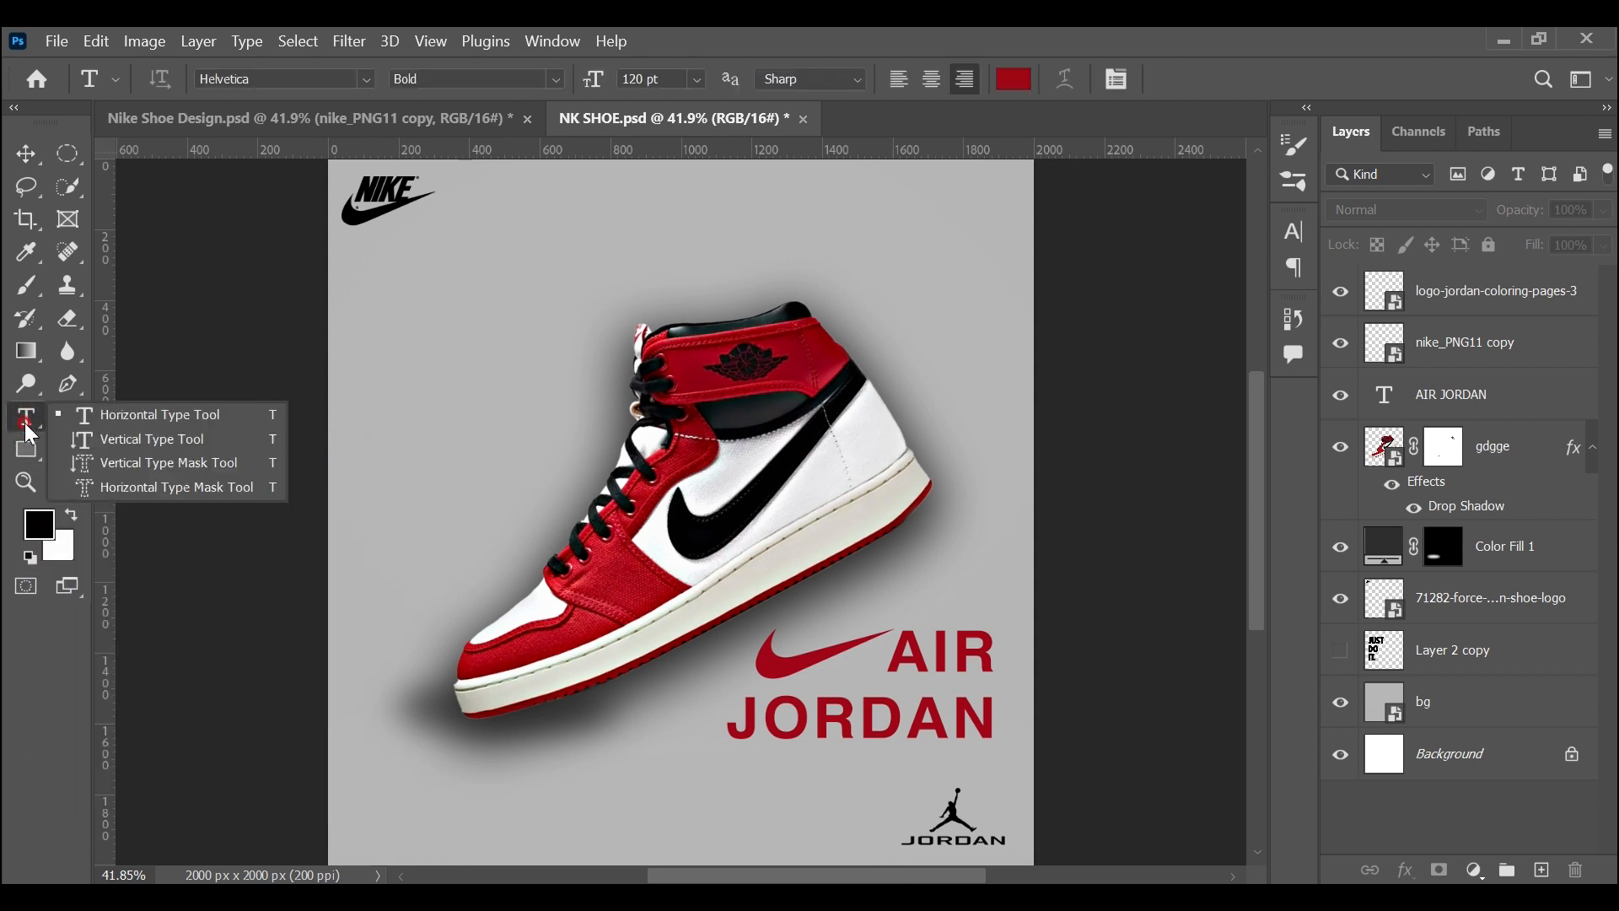
{"action": "left_click", "coordinate": [900, 79]}
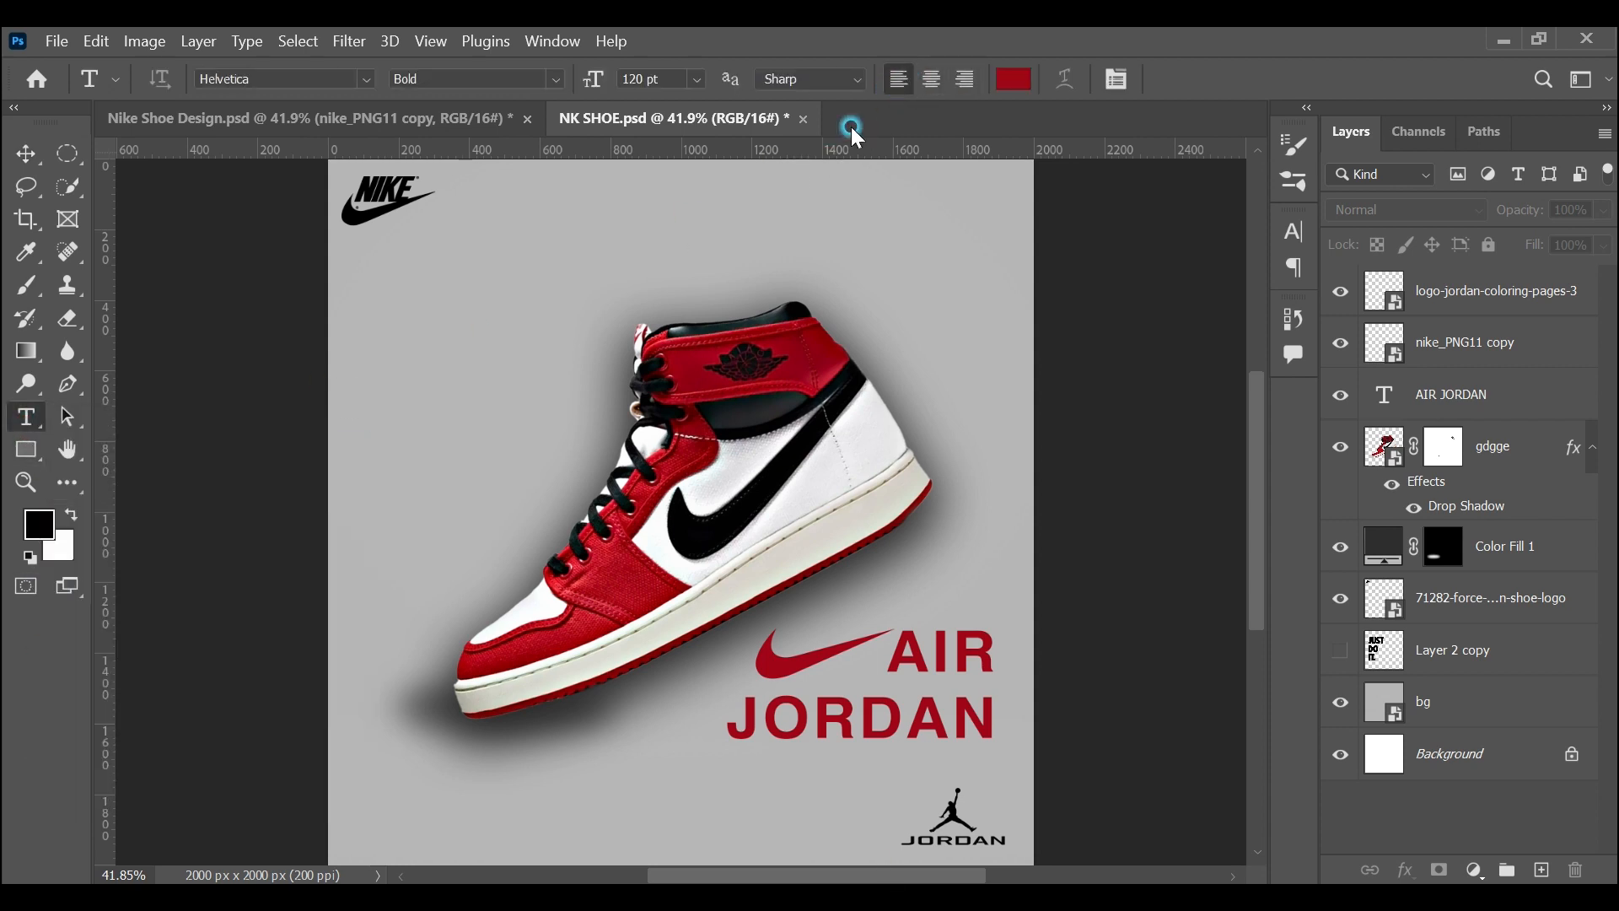
{"action": "left_click", "coordinate": [496, 621]}
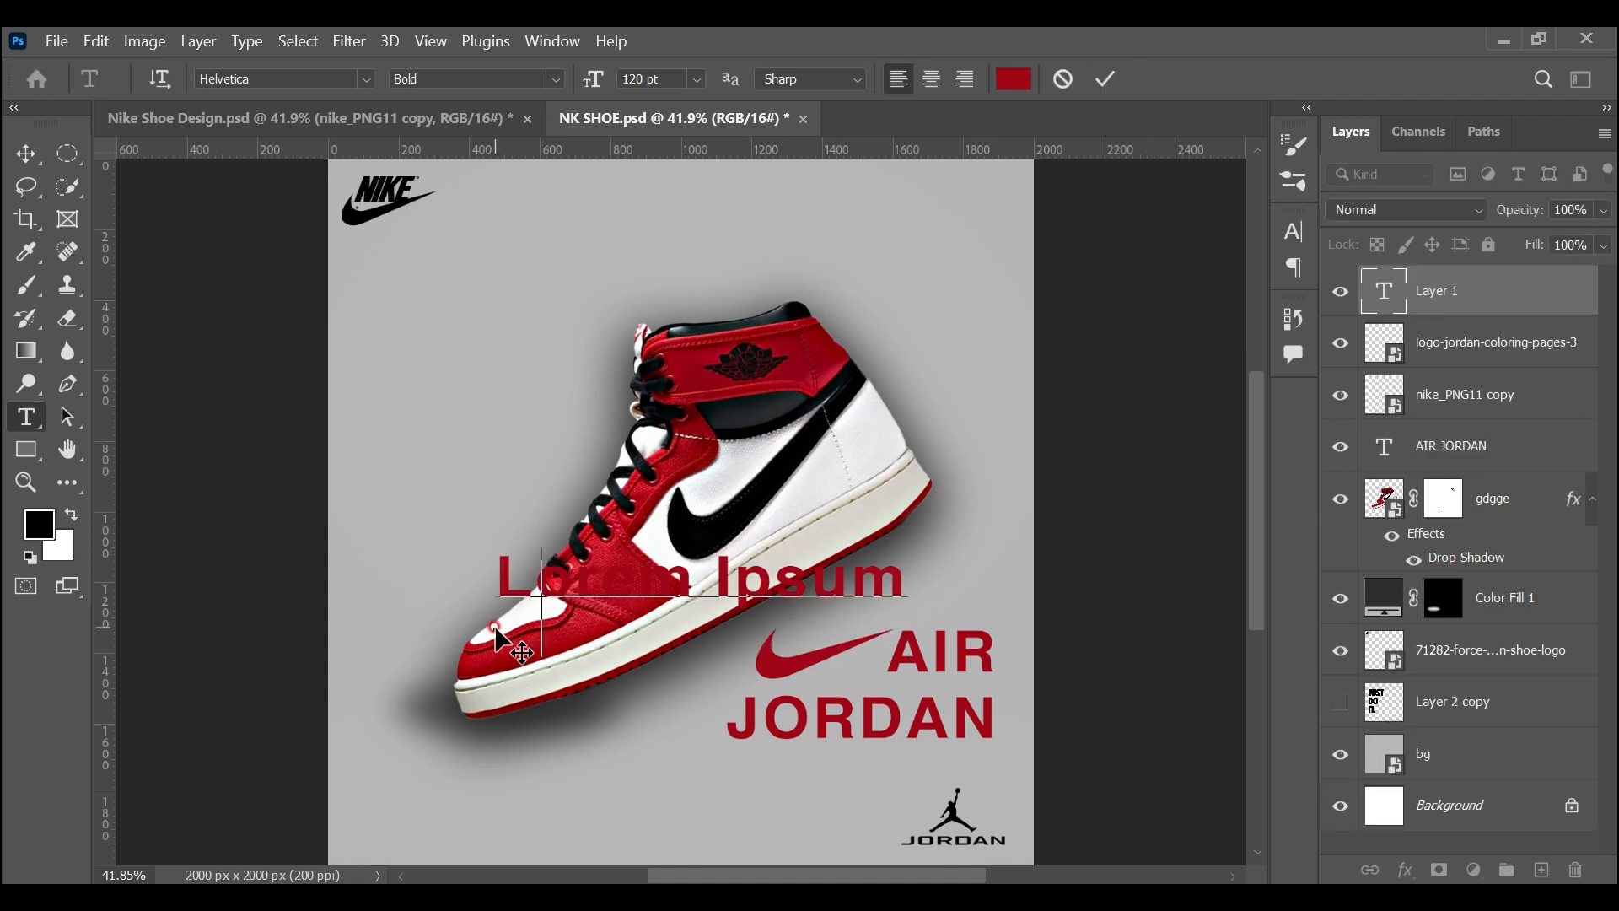
{"action": "type", "text": "BUY NOW"}
{"action": "left_click", "coordinate": [32, 161]}
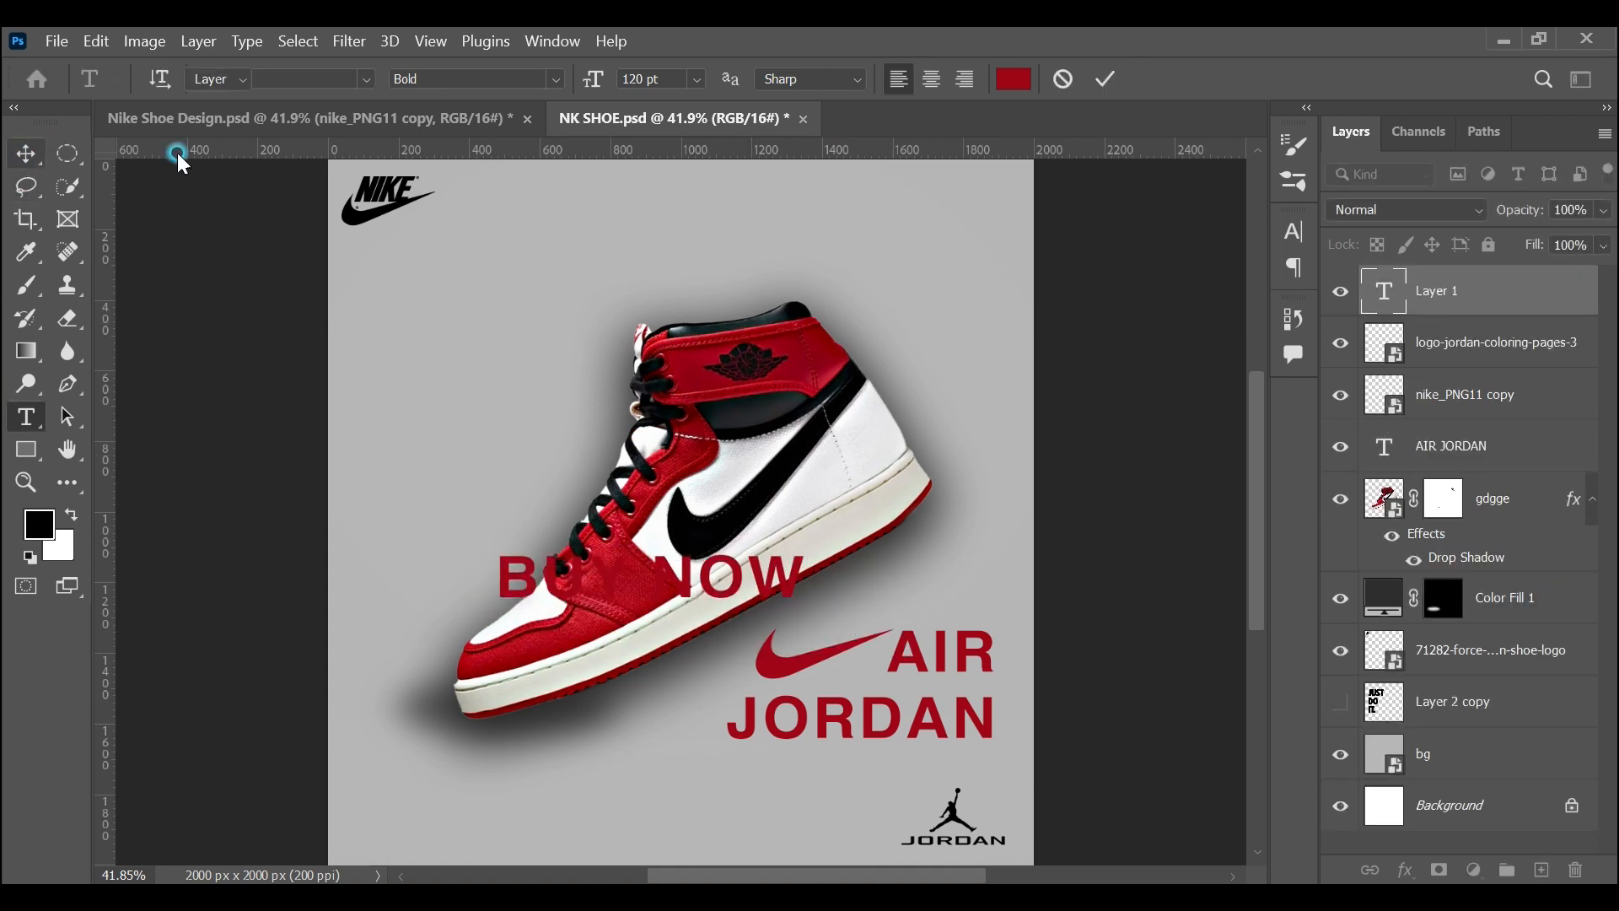
Recolour the BUY NOW text to white (ffffff) and change its font to Bestseller
{"action": "left_click", "coordinate": [1292, 233]}
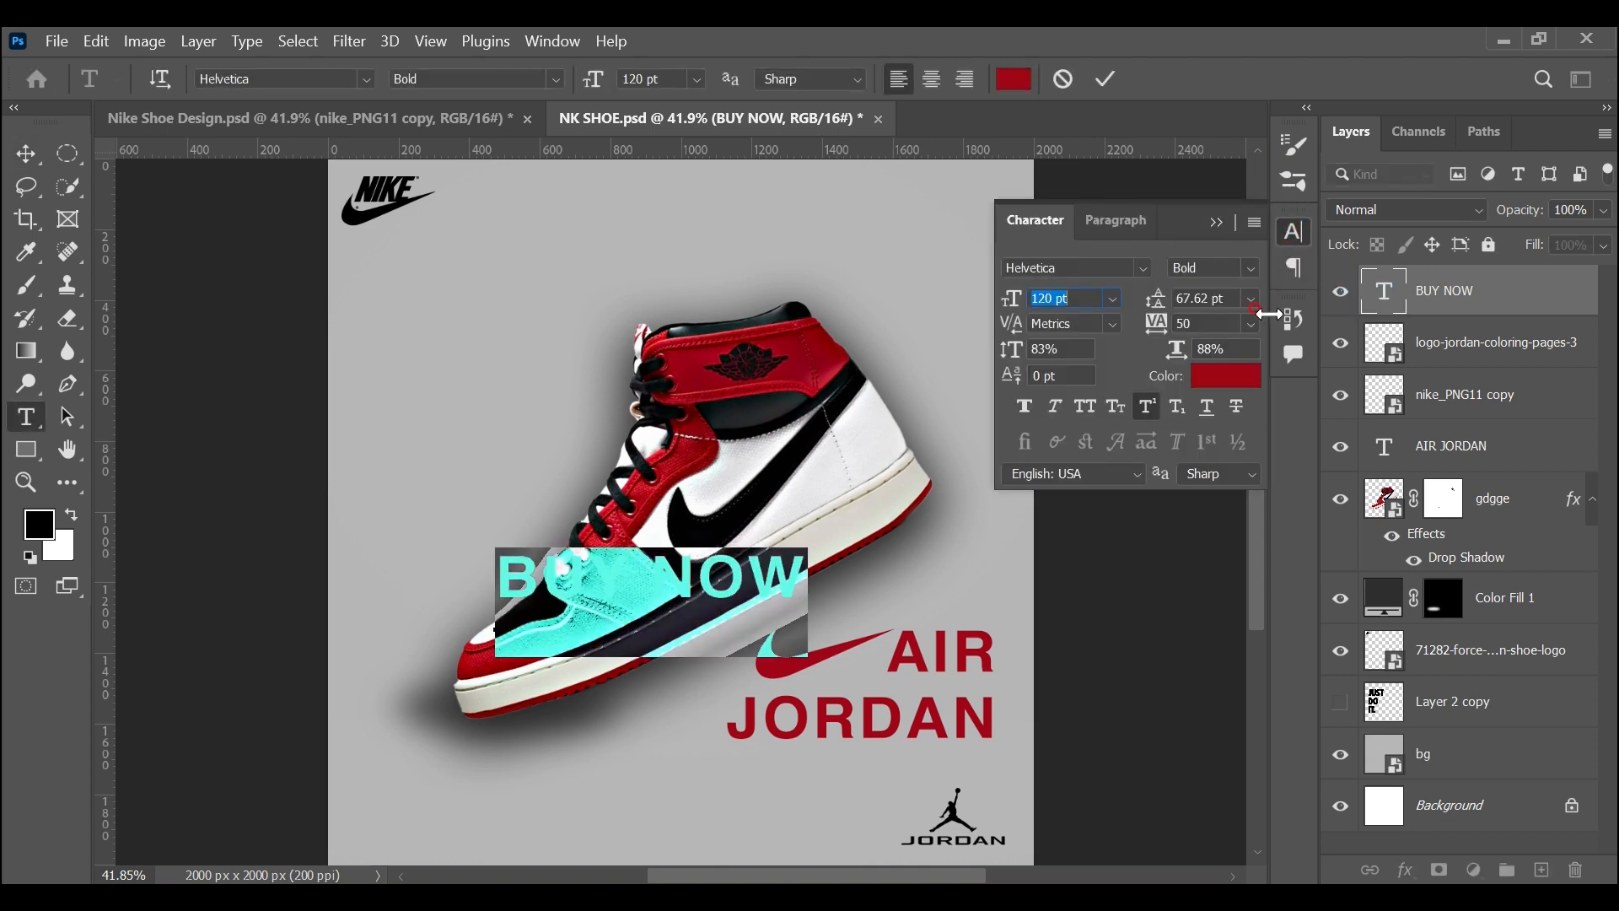
{"action": "left_click", "coordinate": [1227, 374]}
{"action": "left_click_drag", "start_coordinate": [1229, 372], "coordinate": [938, 345]}
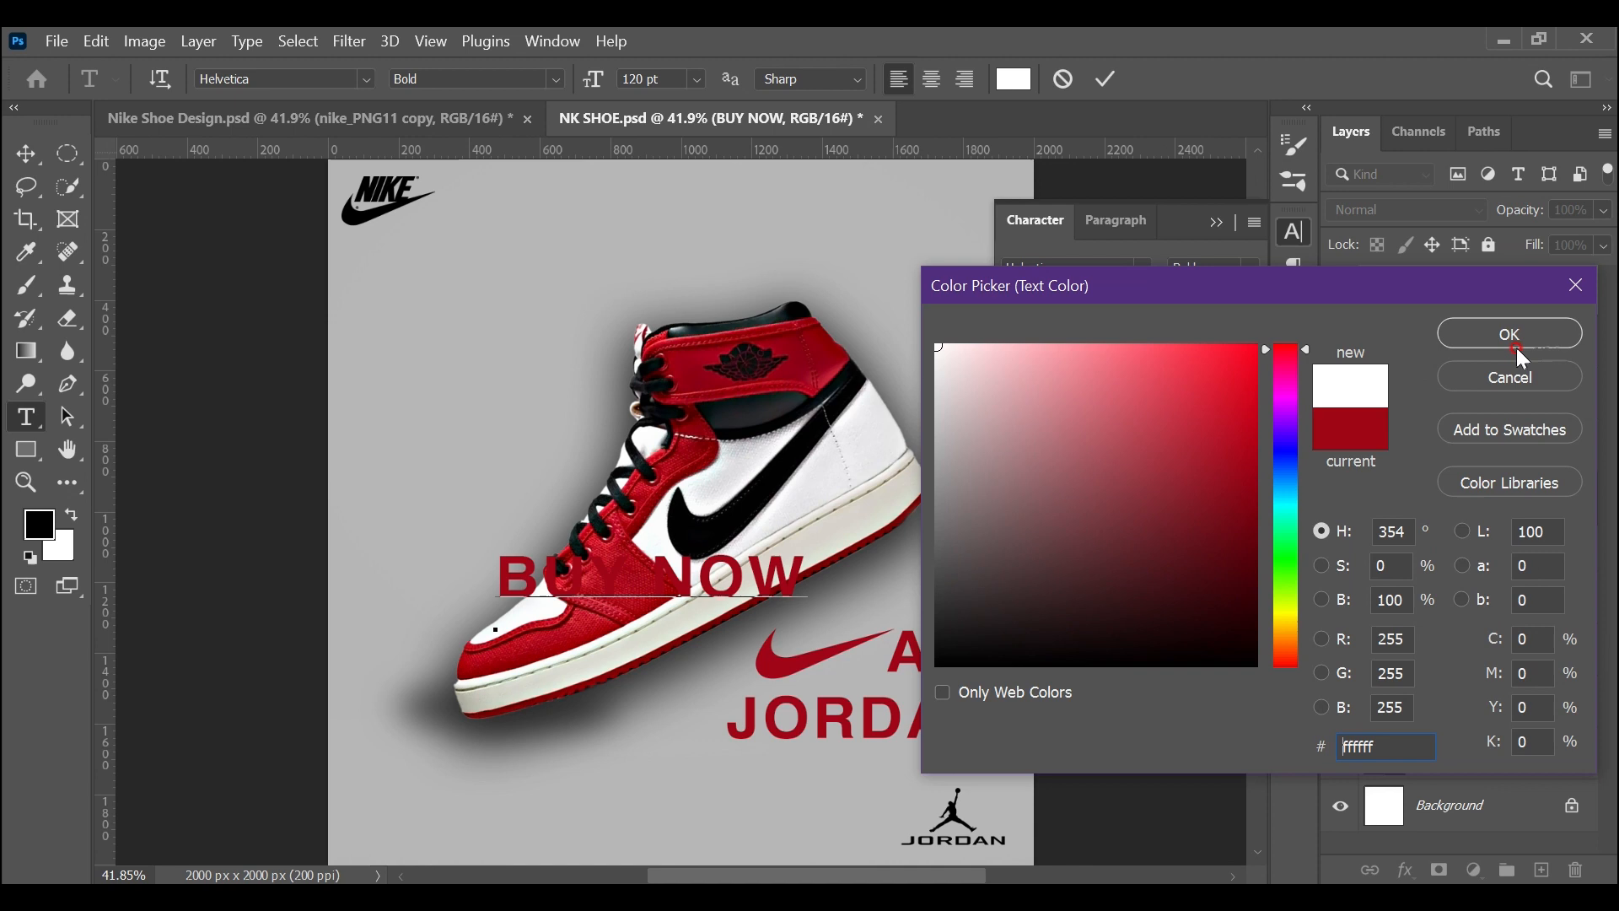
{"action": "left_click", "coordinate": [1518, 332]}
{"action": "left_click", "coordinate": [1149, 268]}
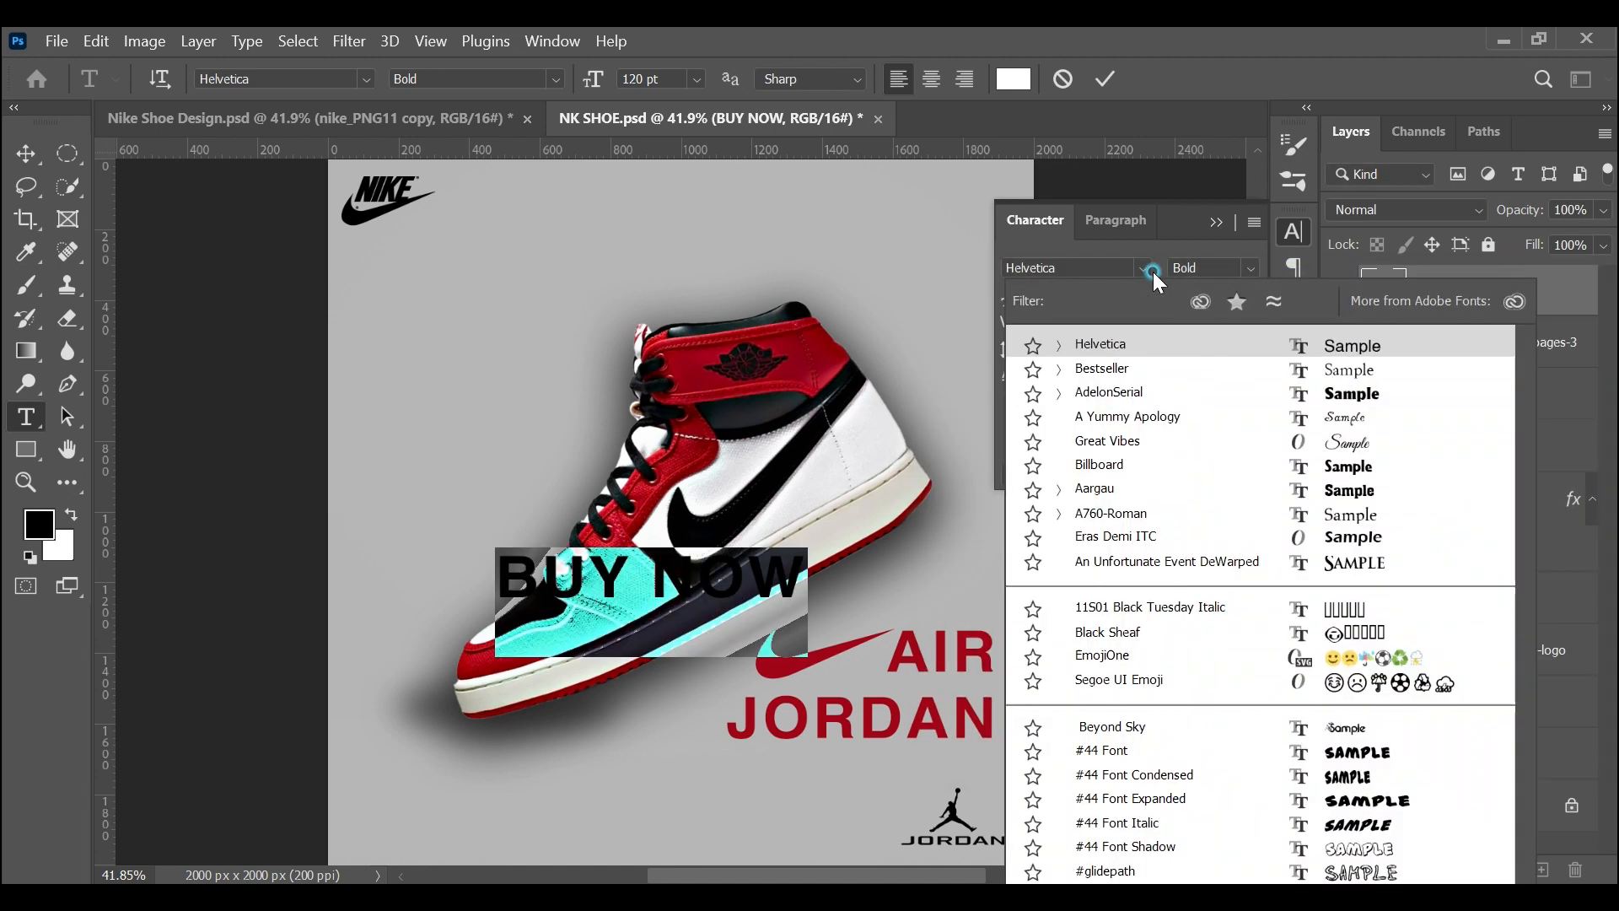
{"action": "left_click", "coordinate": [1214, 371]}
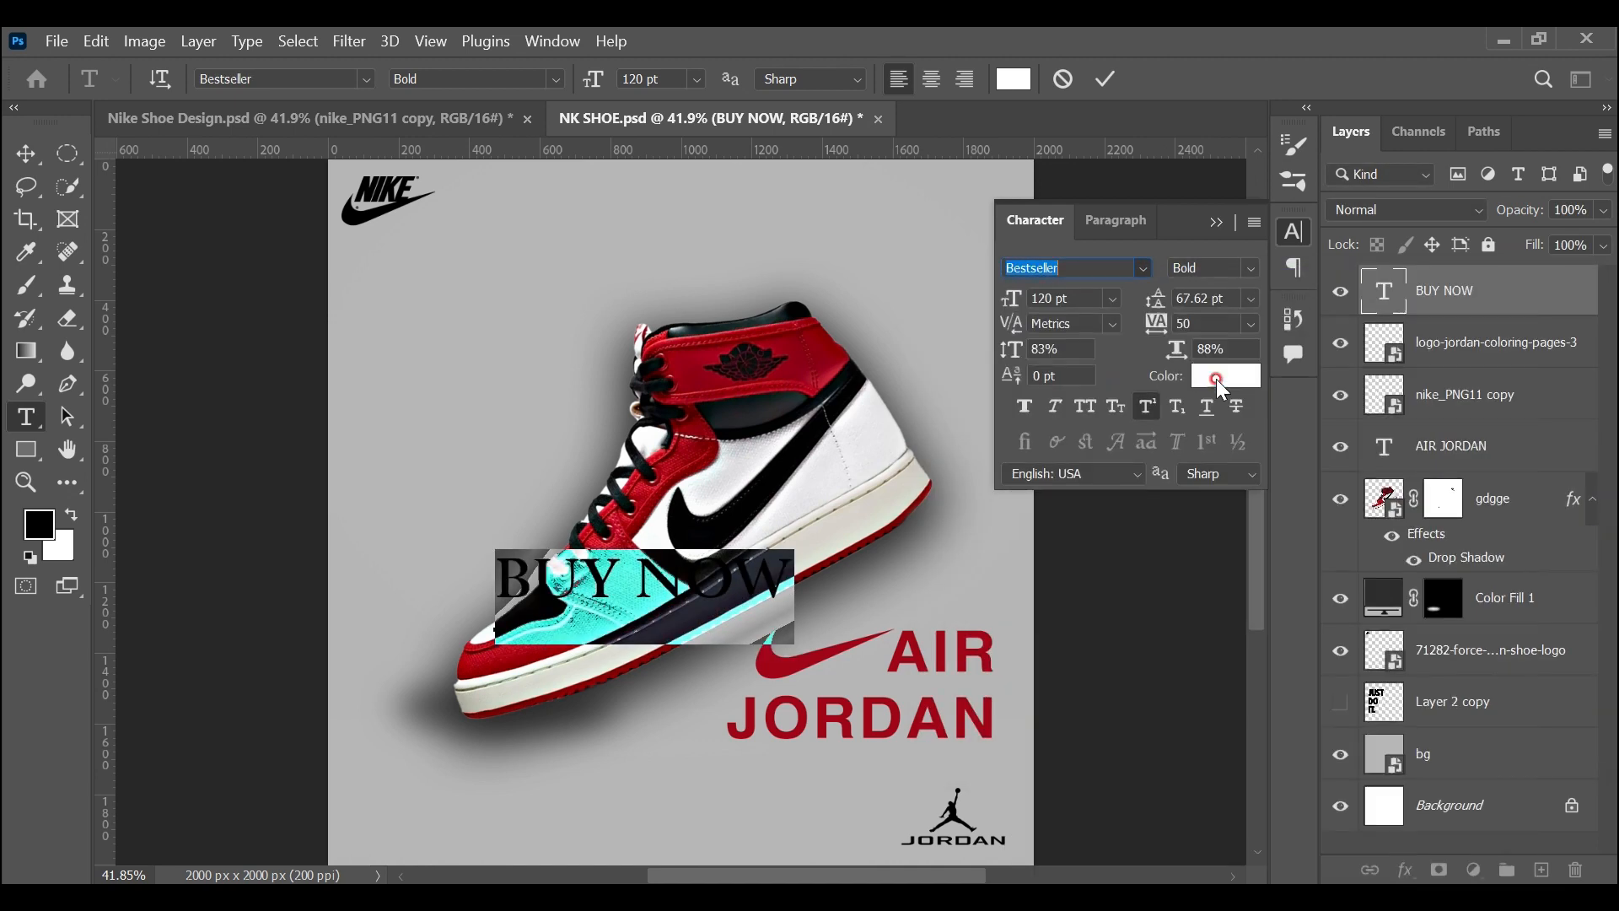
{"action": "left_click", "coordinate": [1217, 224]}
Move the BUY NOW text to the canvas's lower-left corner and set its font size to 54 pt
{"action": "left_click", "coordinate": [25, 153]}
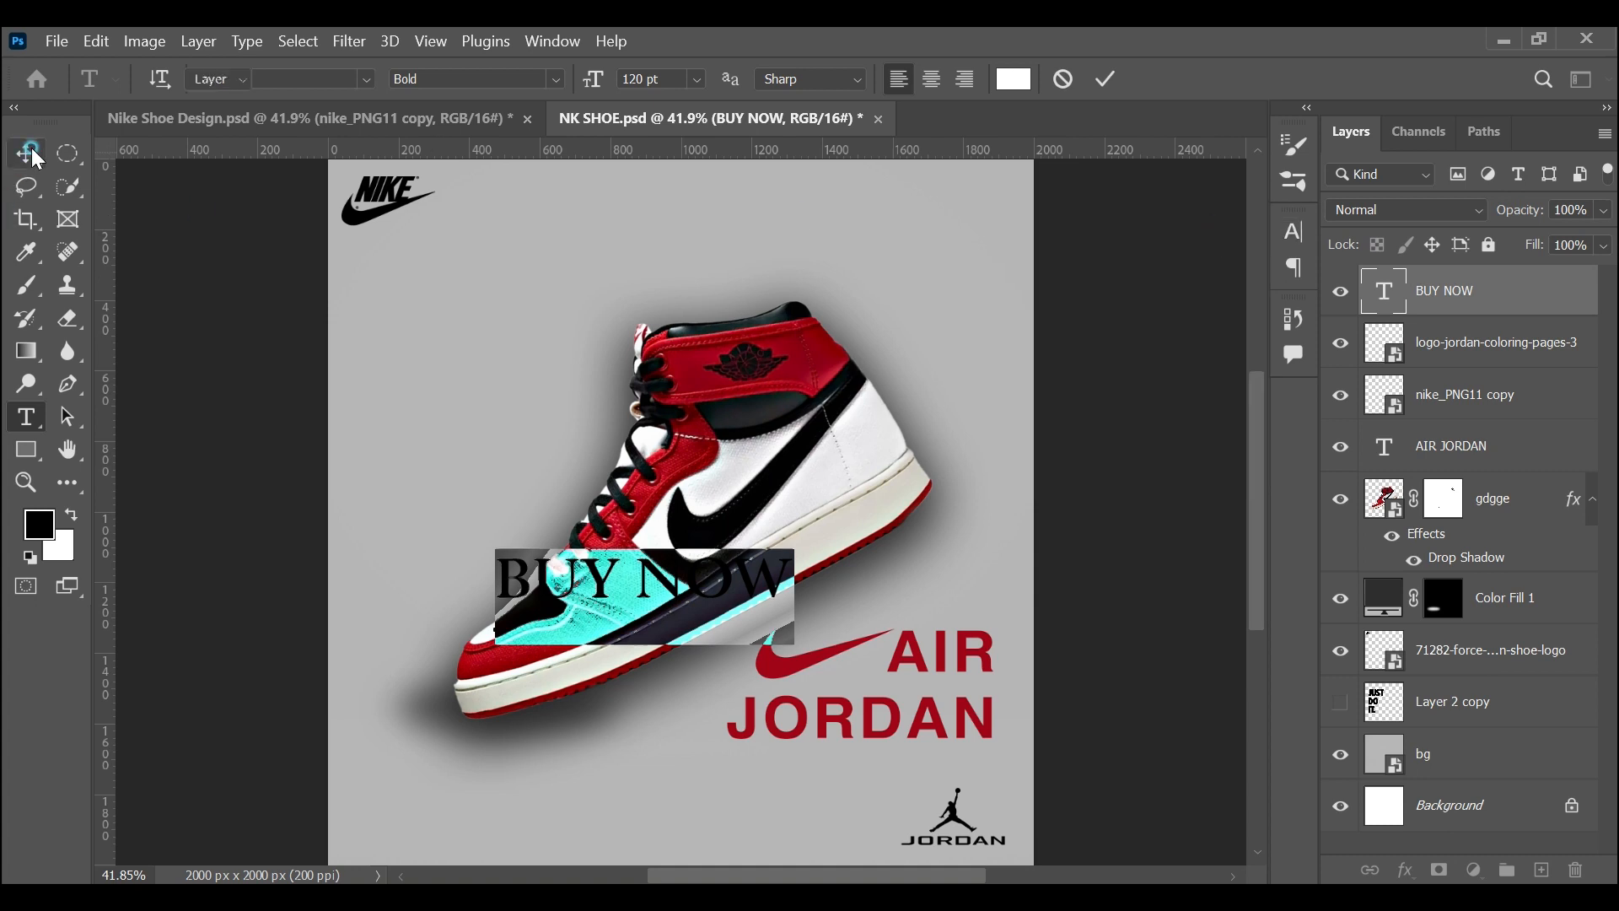
{"action": "left_click_drag", "start_coordinate": [681, 591], "coordinate": [543, 783]}
{"action": "double_click", "coordinate": [548, 789]}
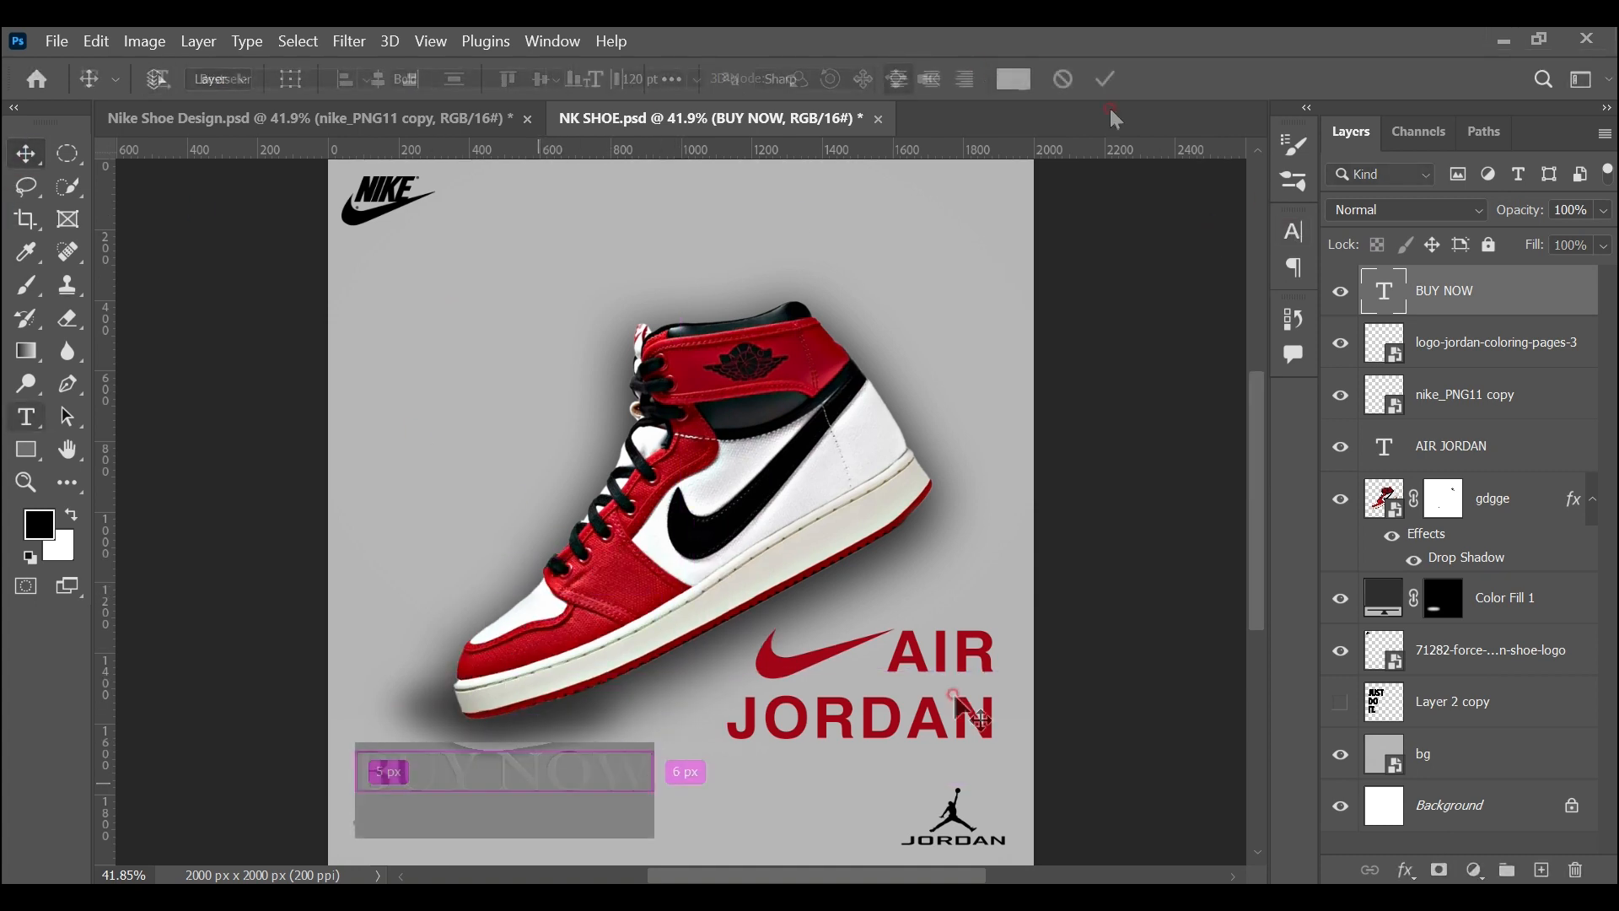
{"action": "left_click", "coordinate": [1297, 229]}
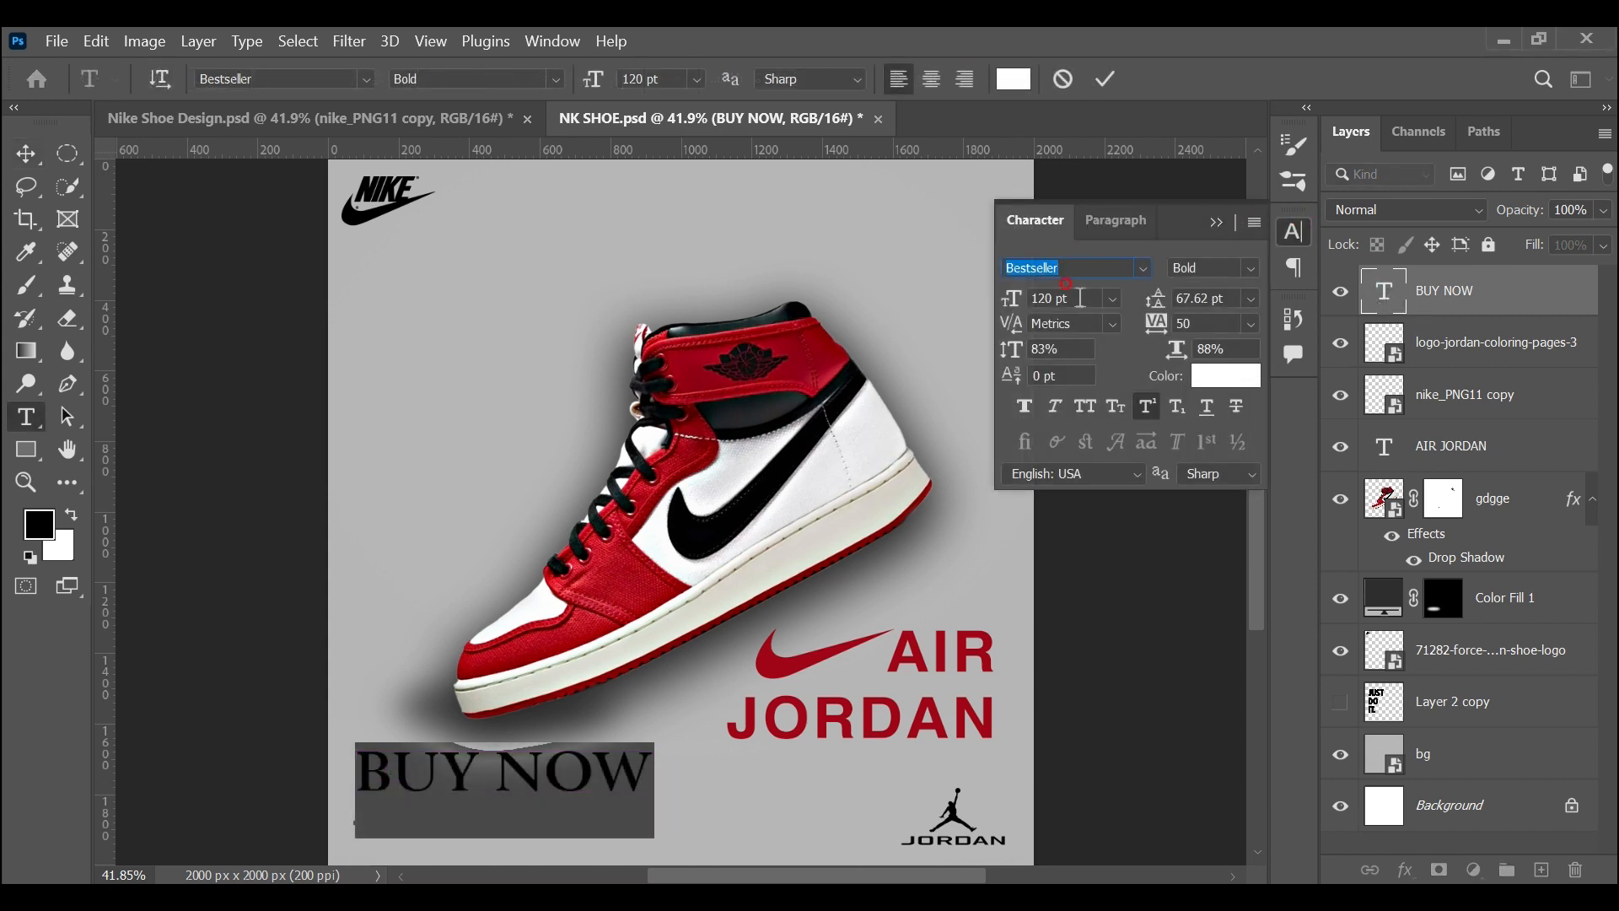
{"action": "left_click", "coordinate": [1023, 288]}
{"action": "key", "text": "Tab"}
{"action": "left_click", "coordinate": [970, 478]}
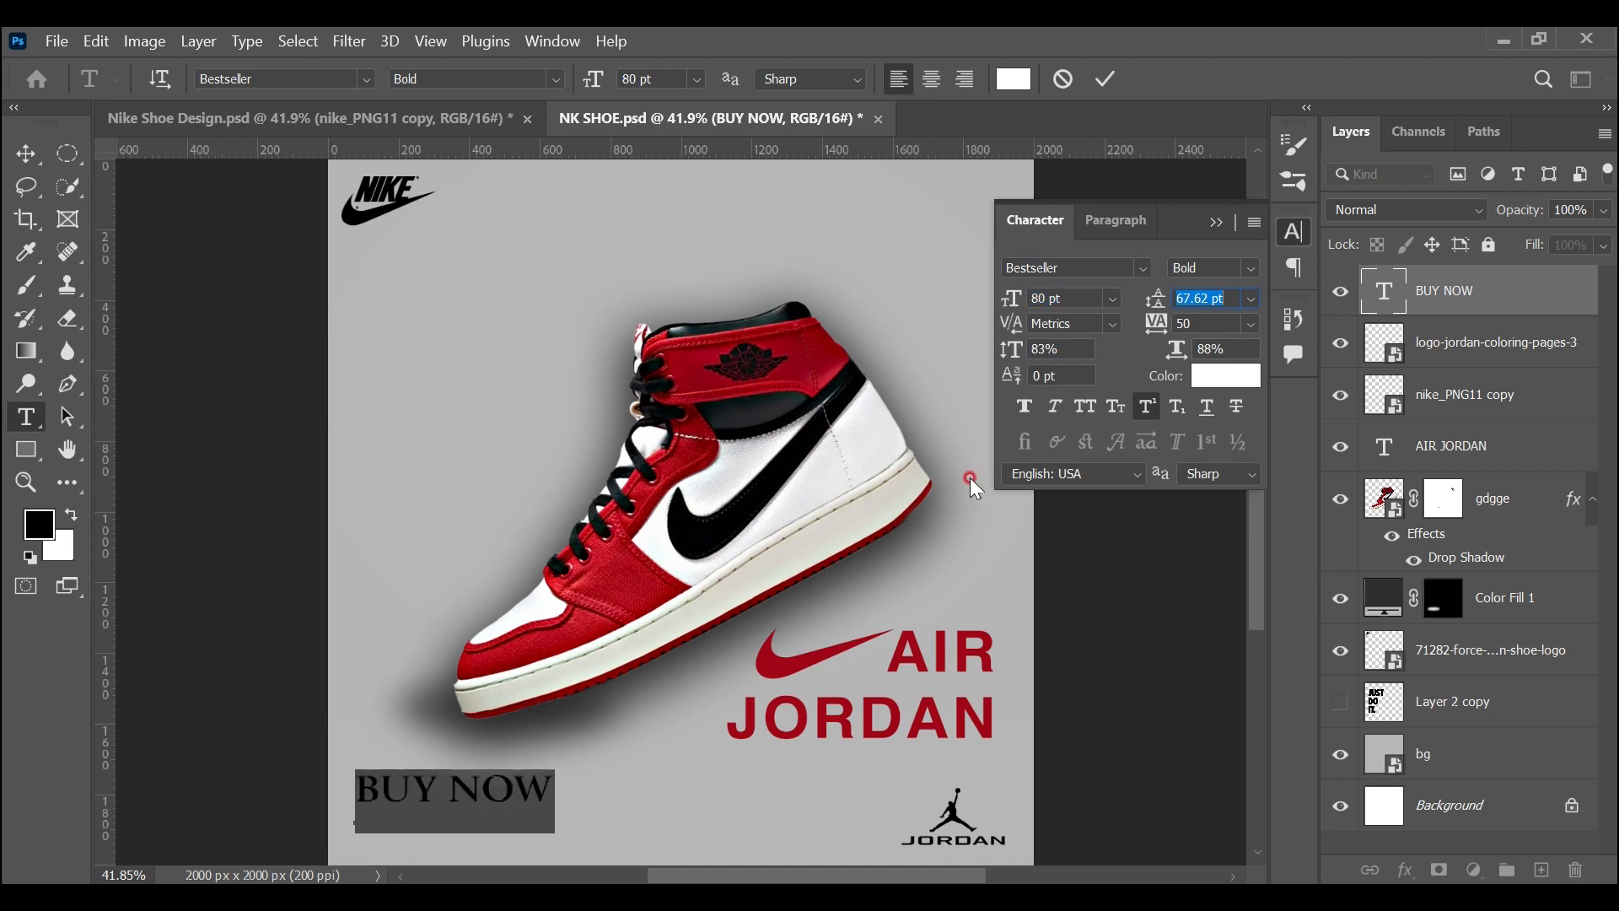
{"action": "left_click_drag", "start_coordinate": [1016, 299], "coordinate": [983, 290]}
{"action": "left_click", "coordinate": [1100, 83]}
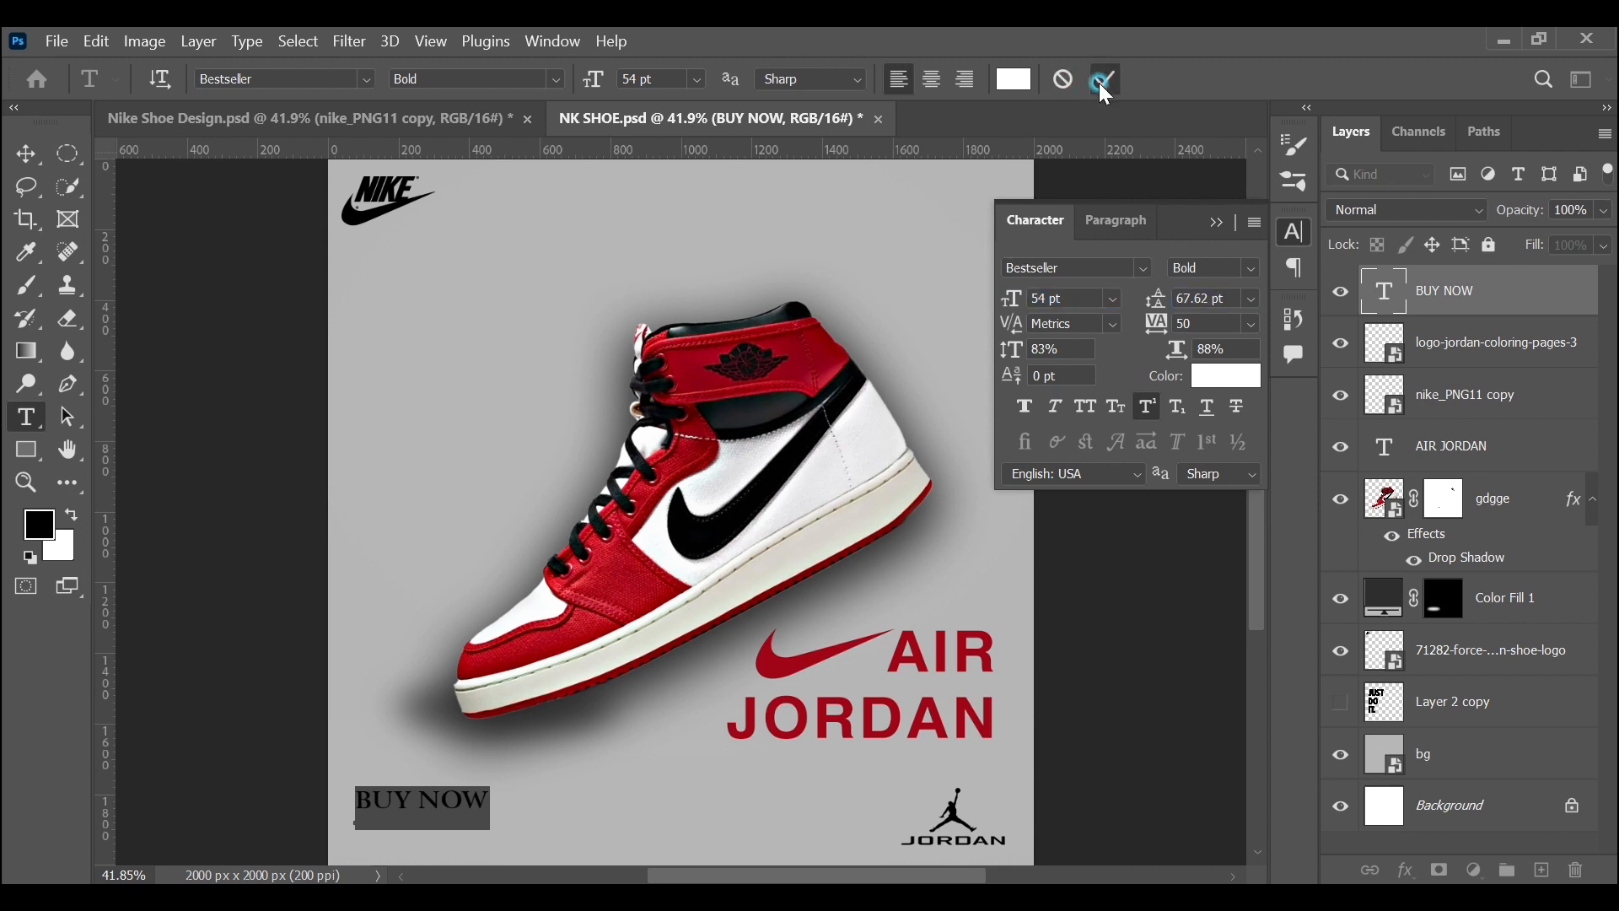
Nudge the BUY NOW text down about 15 px, closer to the canvas's lower edge
{"action": "left_click", "coordinate": [27, 157]}
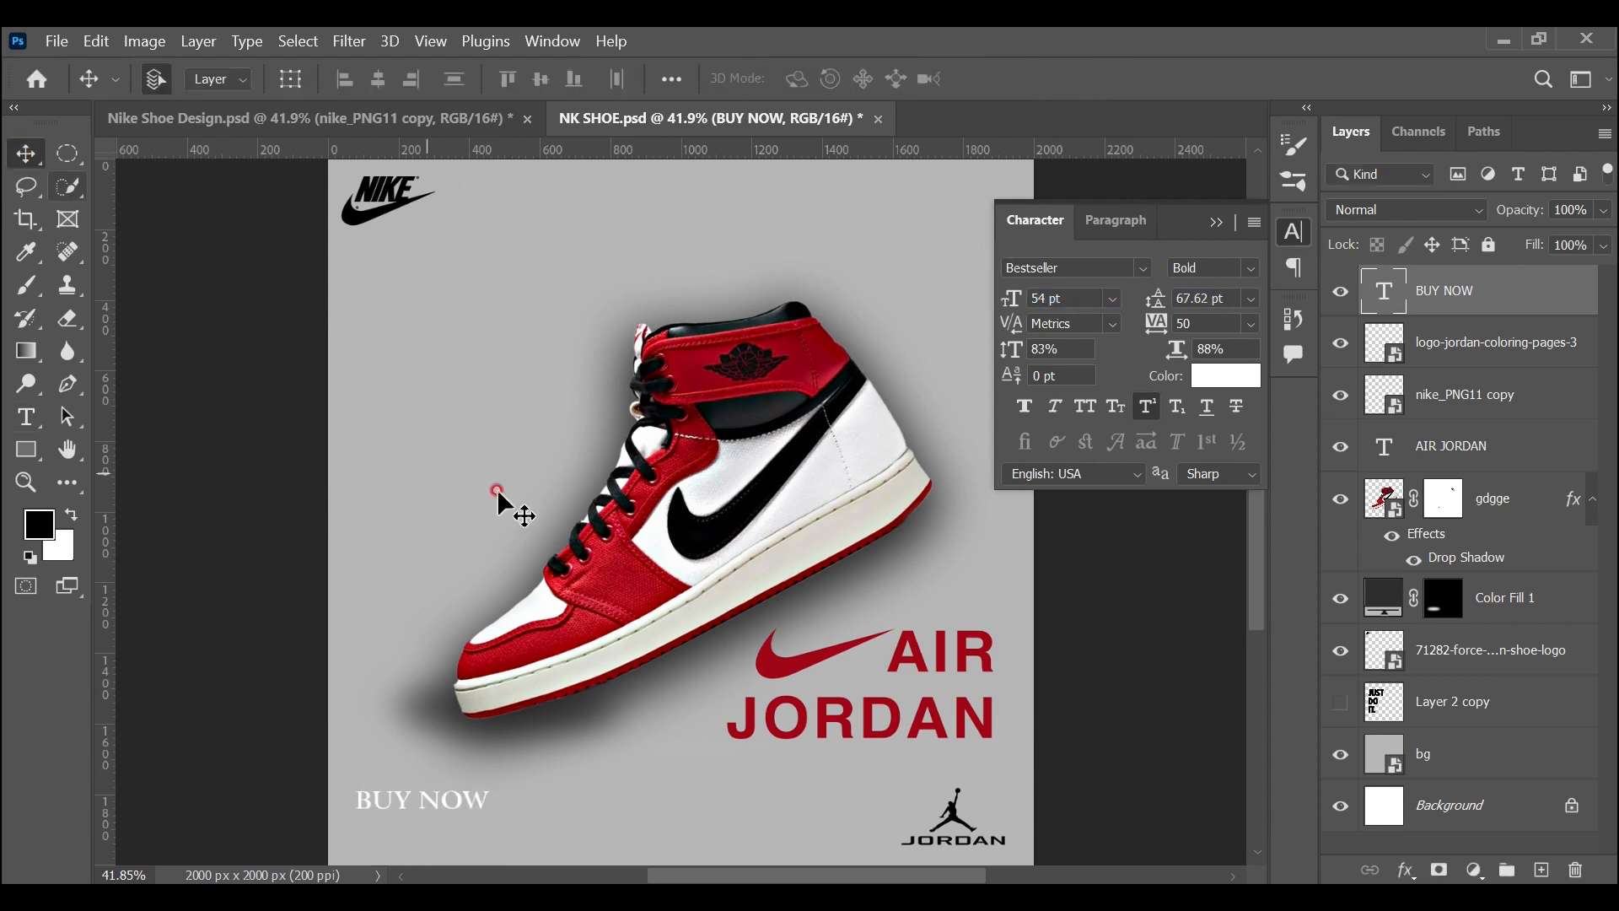
{"action": "left_click_drag", "start_coordinate": [885, 413], "coordinate": [888, 419]}
{"action": "key", "text": "shift+Down"}
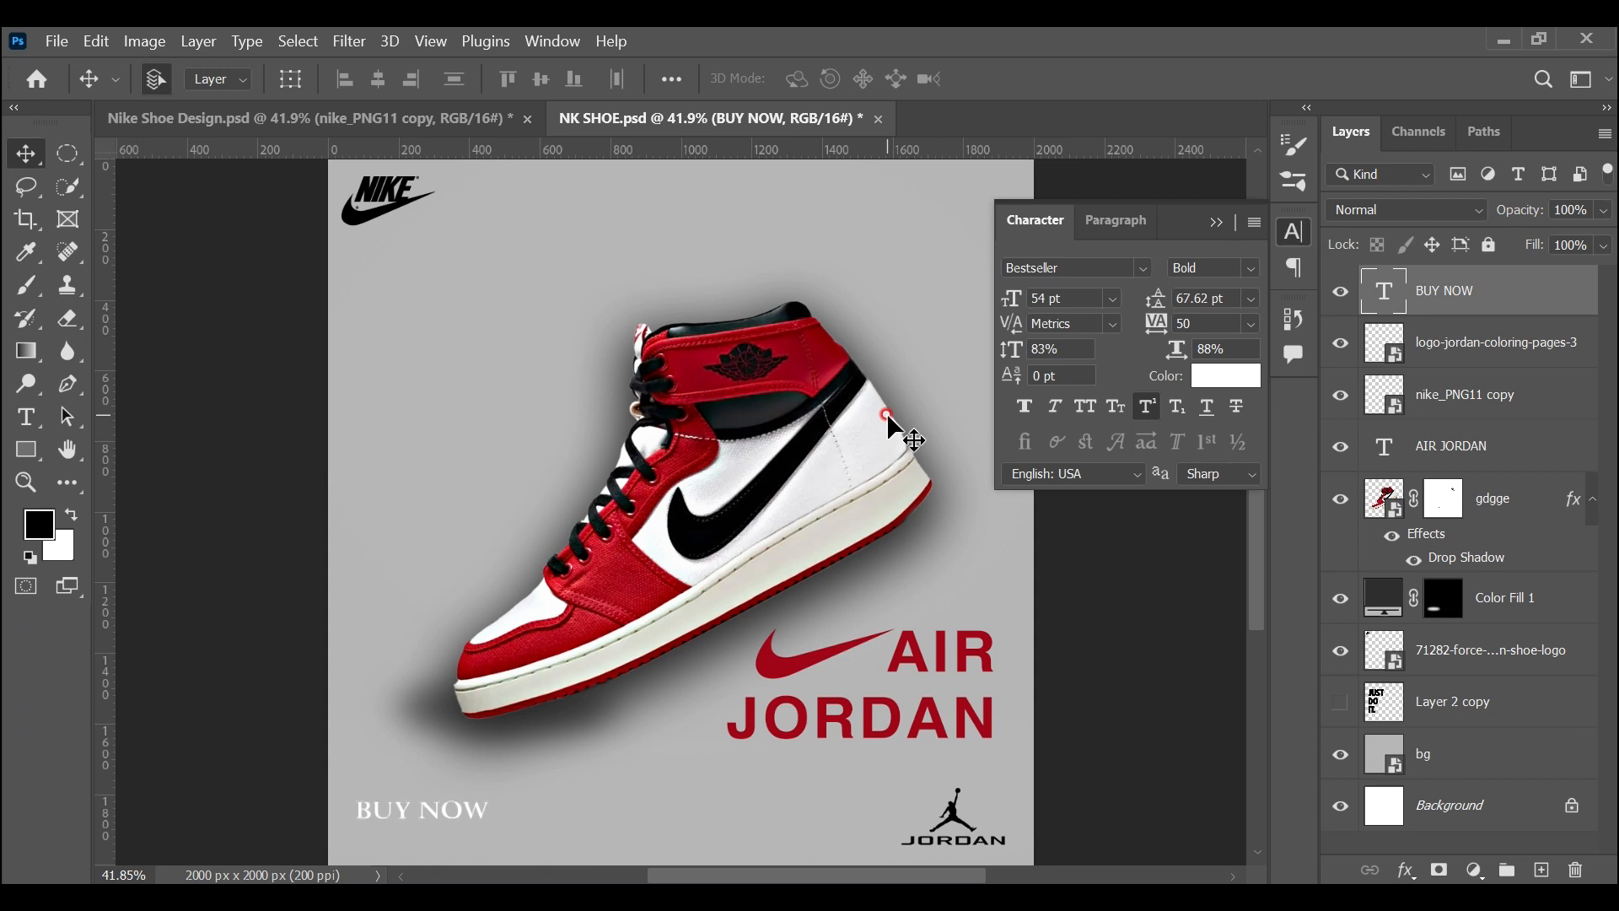
Reduce the BUY NOW text's font size to 46 pt
{"action": "double_click", "coordinate": [1361, 295]}
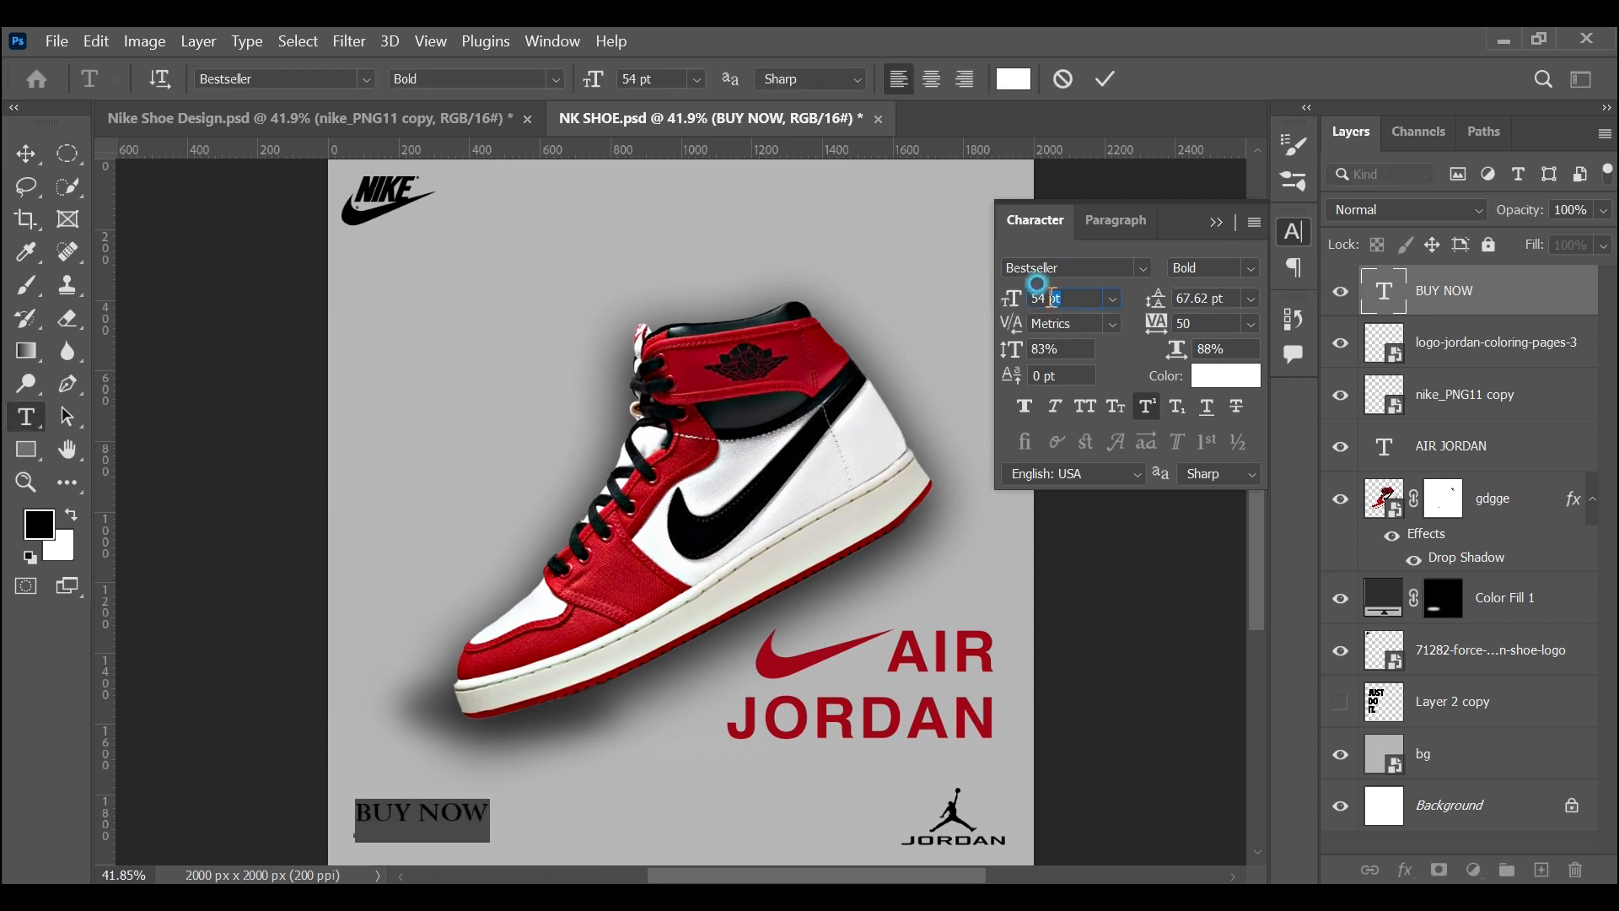
{"action": "left_click_drag", "start_coordinate": [1090, 299], "coordinate": [1010, 297]}
{"action": "type", "text": "4"}
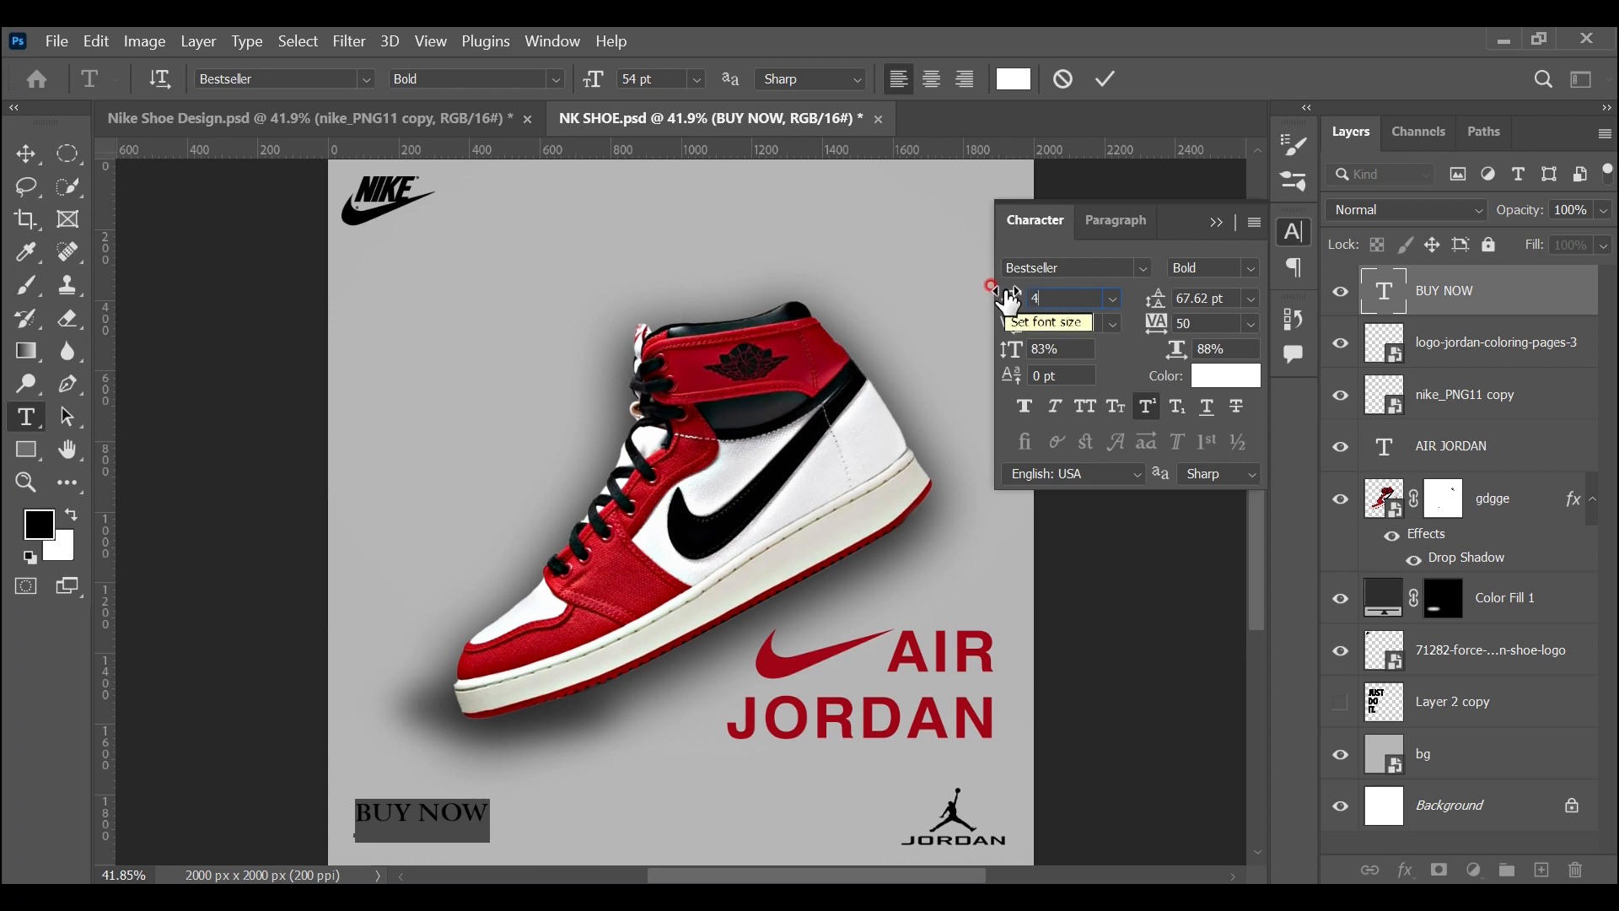
{"action": "type", "text": "8"}
{"action": "key", "text": "Tab"}
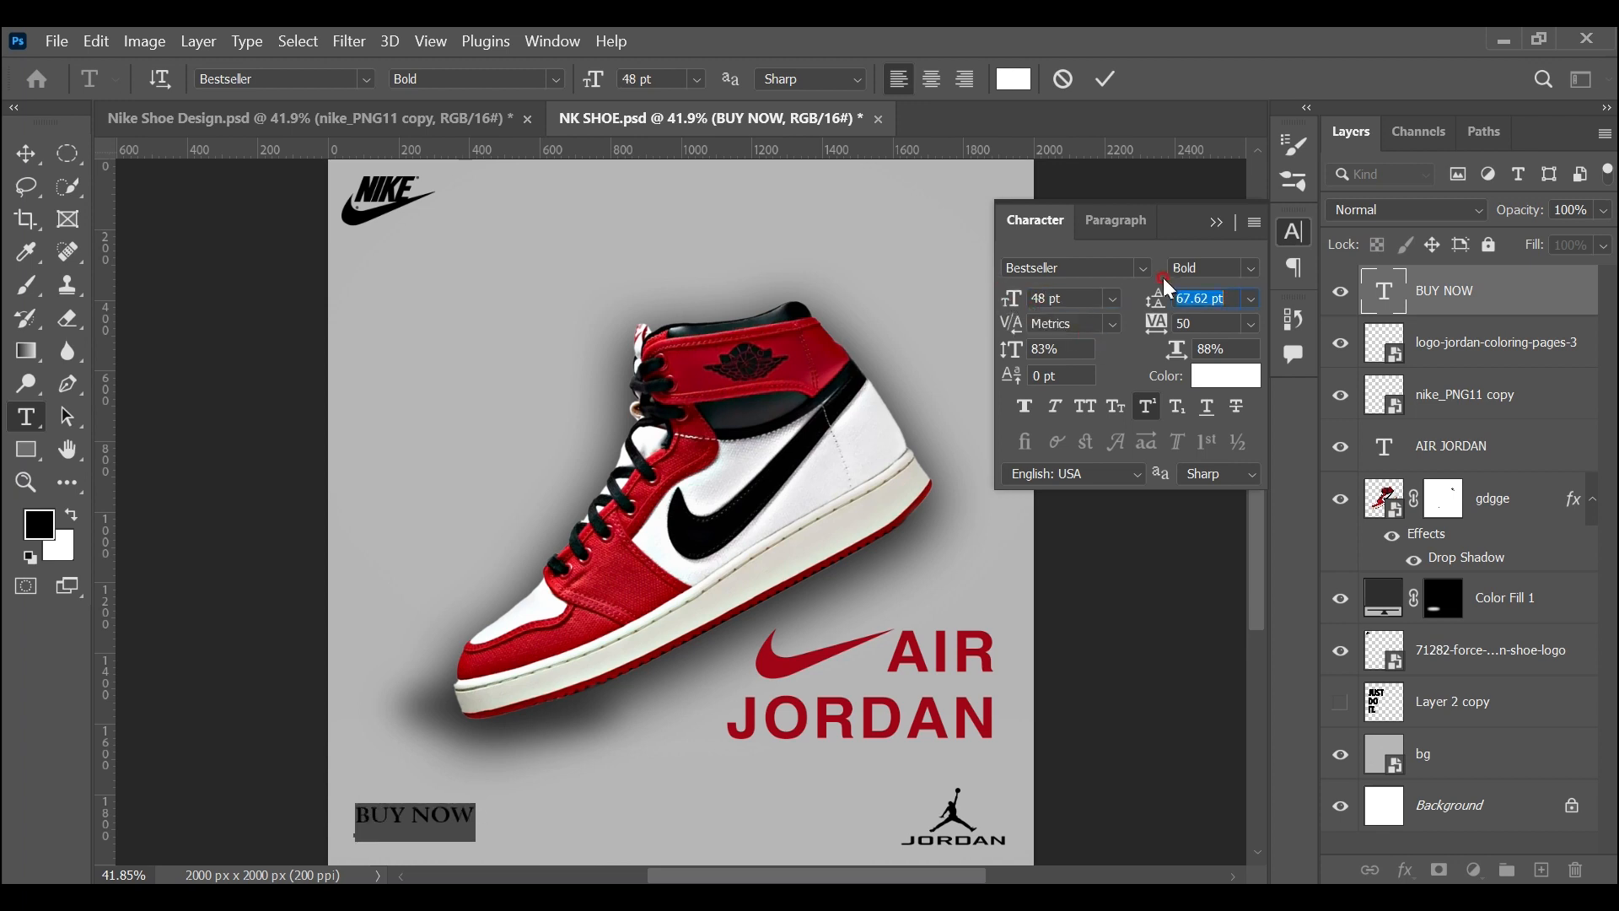
{"action": "left_click_drag", "start_coordinate": [1076, 299], "coordinate": [1024, 299]}
{"action": "left_click", "coordinate": [1215, 222]}
{"action": "left_click", "coordinate": [22, 165]}
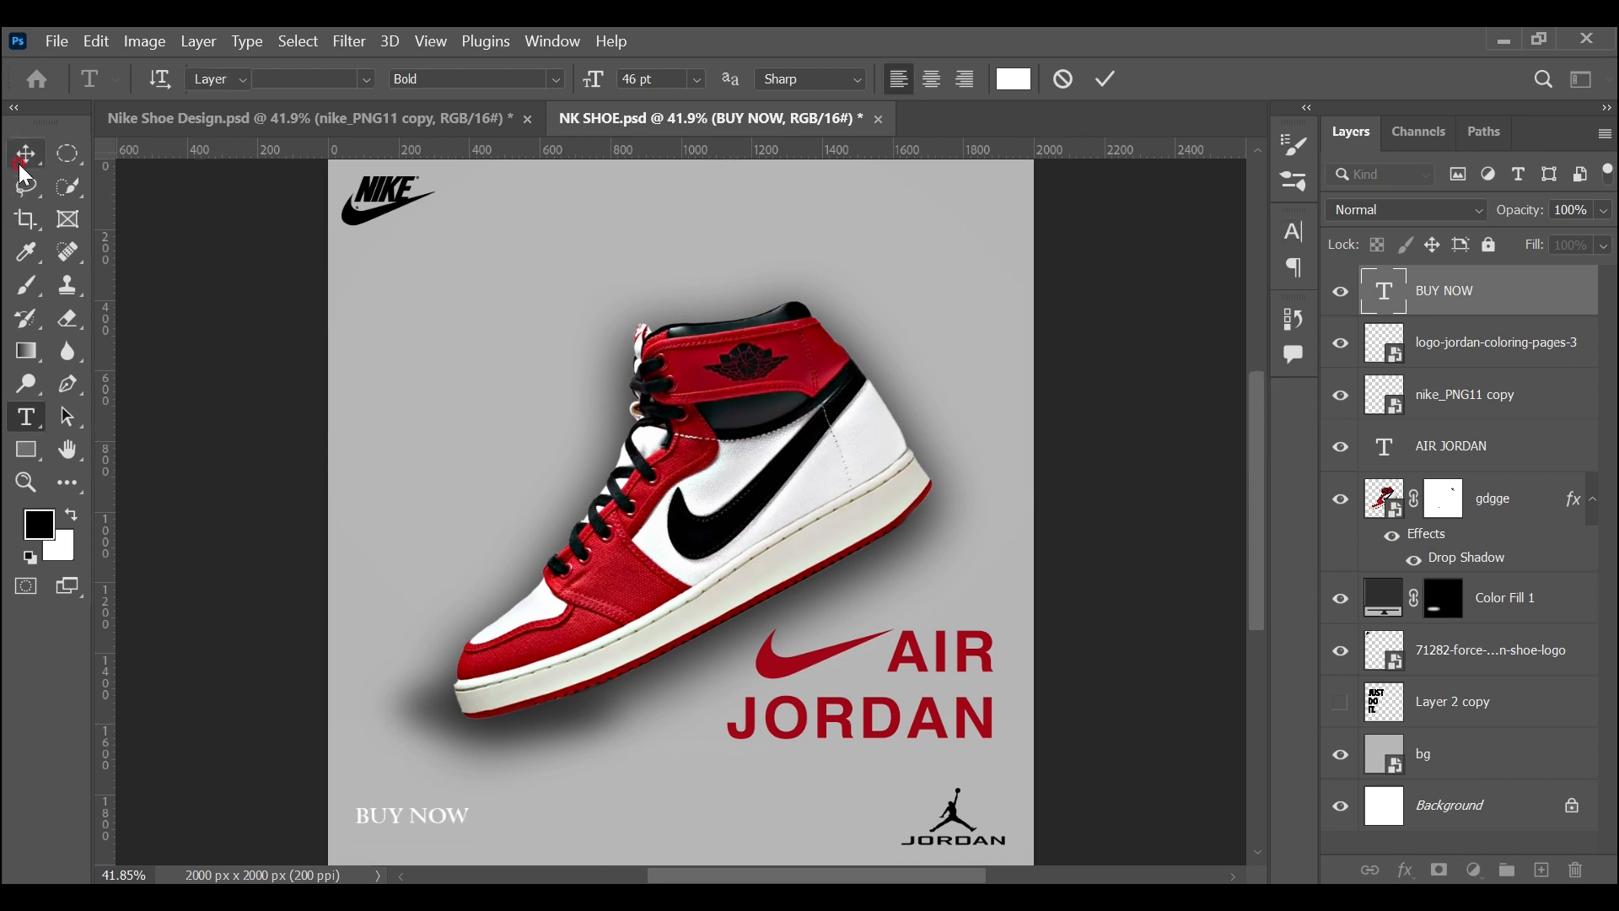
{"action": "key", "text": "ctrl+plus"}
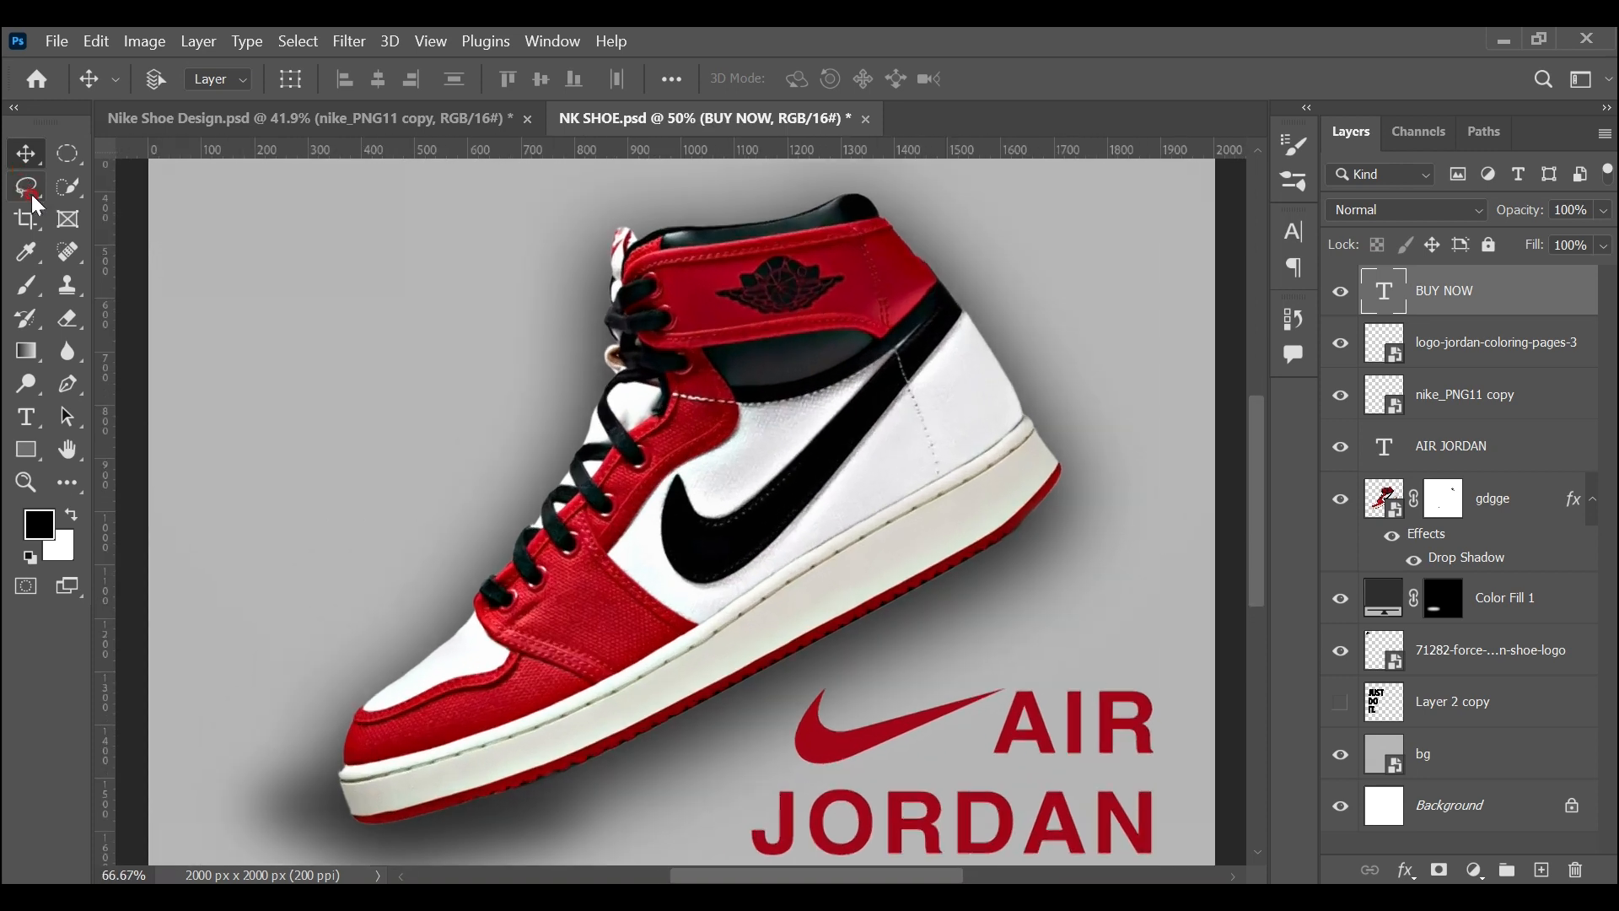
{"action": "key", "text": "ctrl+0"}
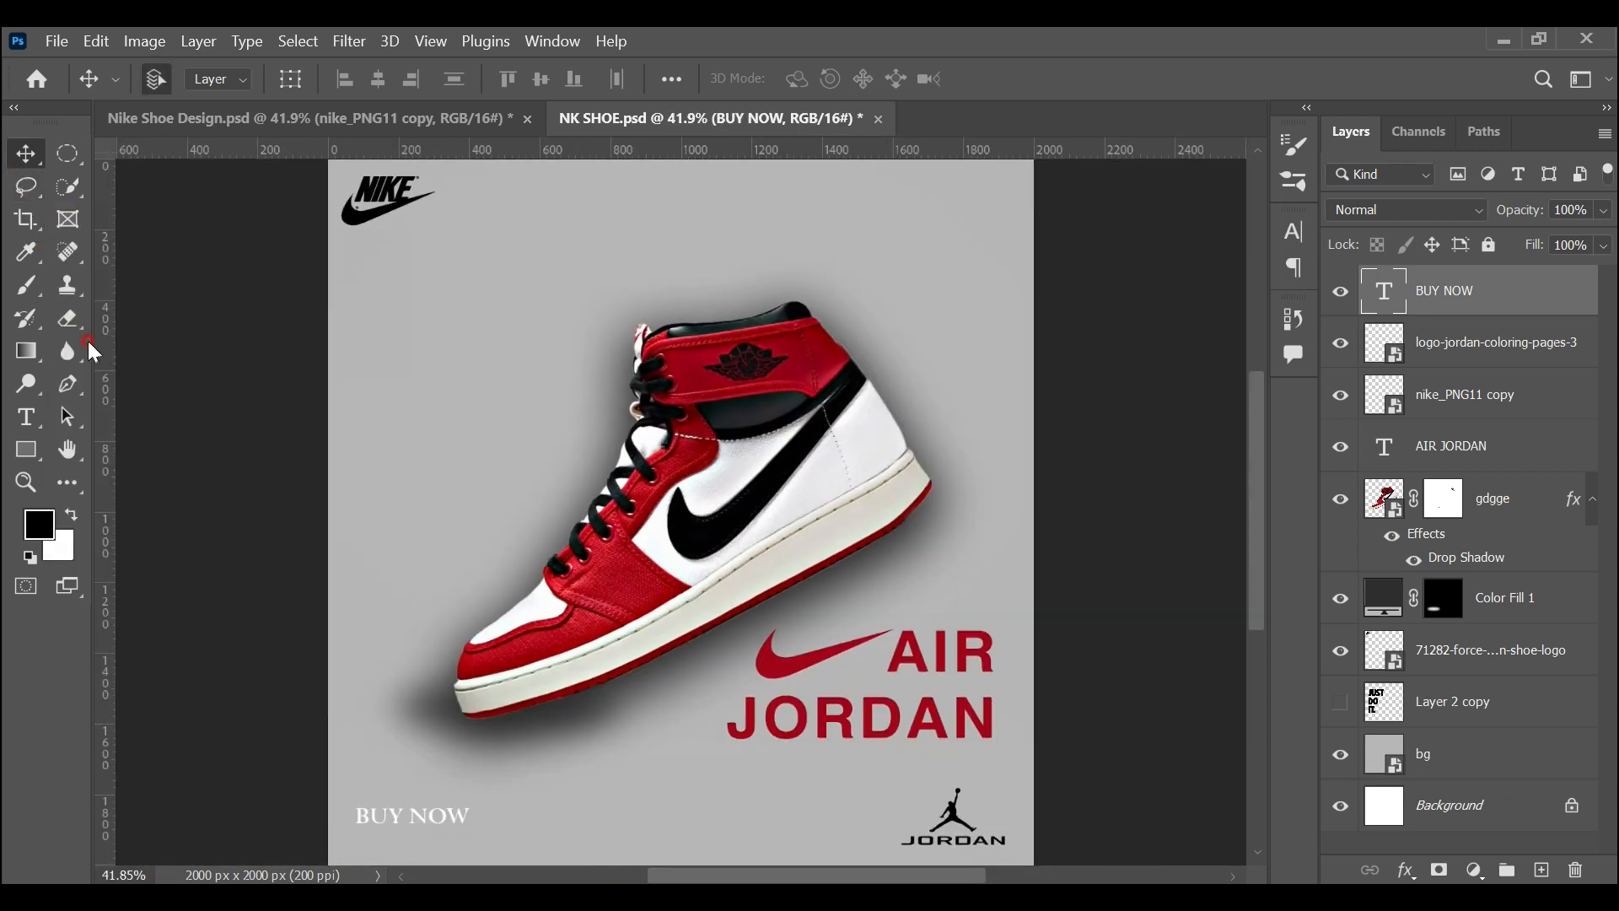
{"action": "left_click", "coordinate": [357, 172]}
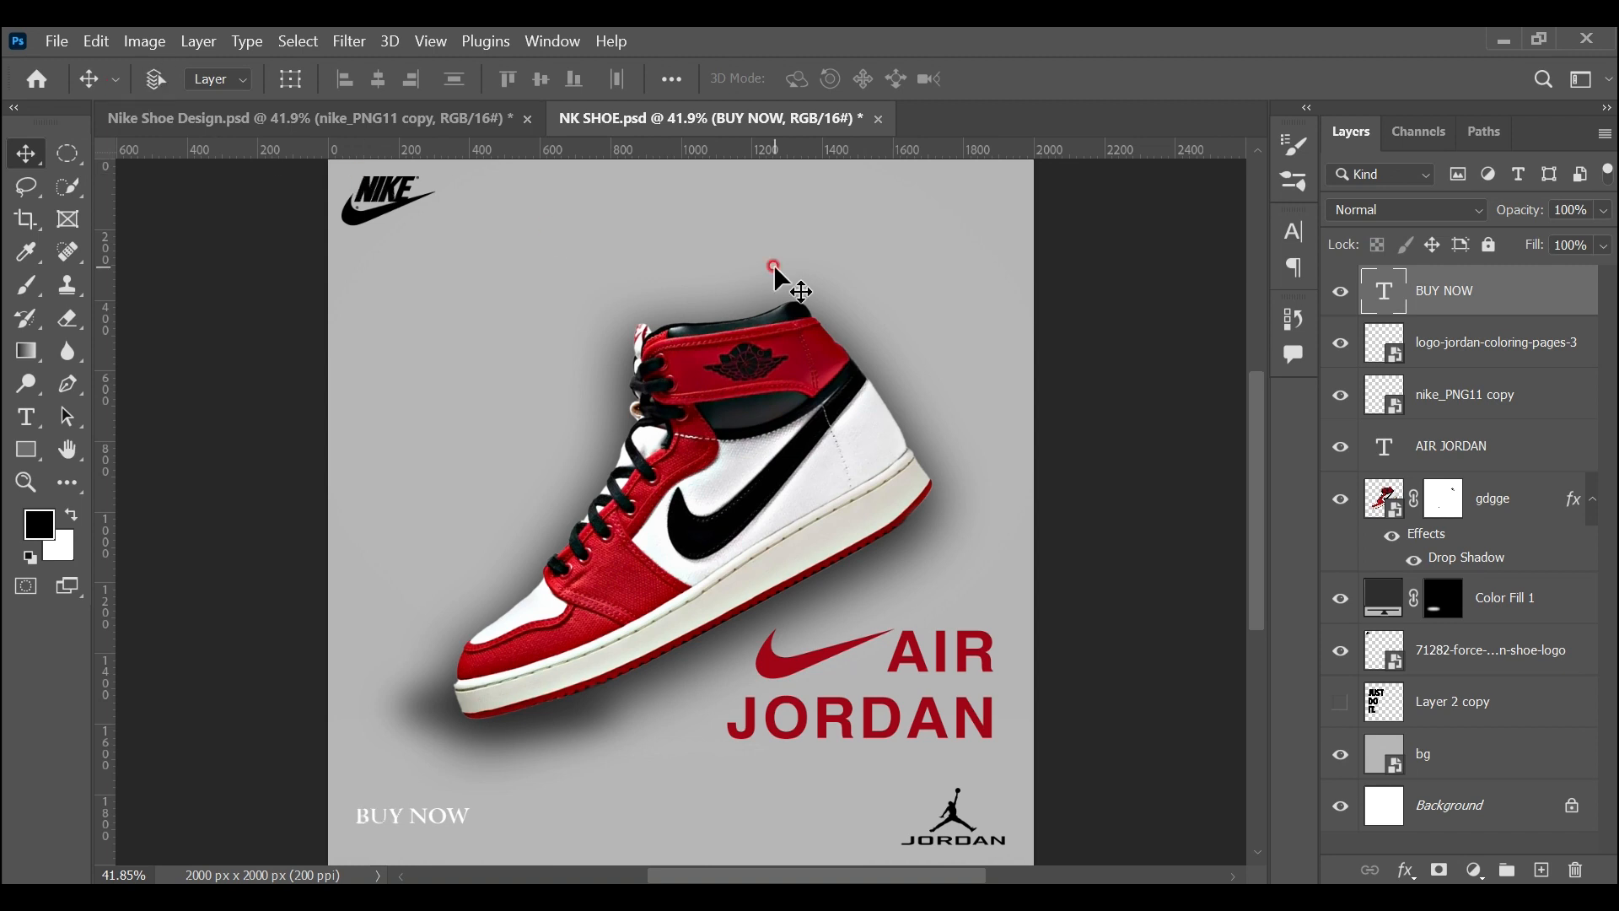
Duplicate the BUY NOW text directly below the original and change the copy's wording to WW.NIKE.COM
{"action": "key", "text": "ctrl+j"}
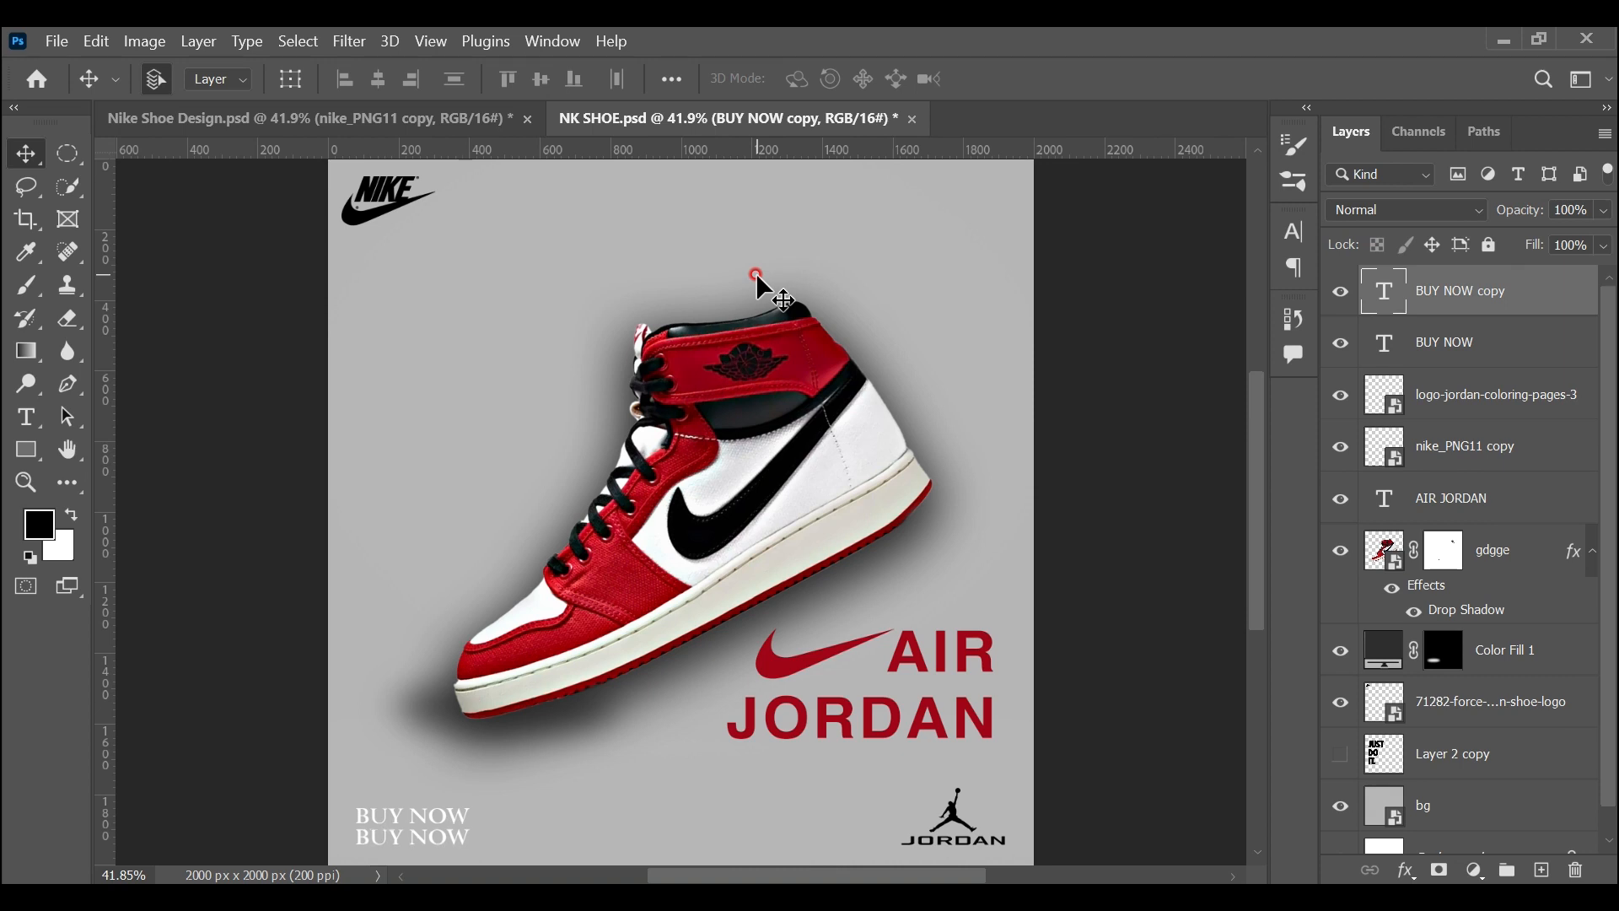
{"action": "double_click", "coordinate": [463, 835]}
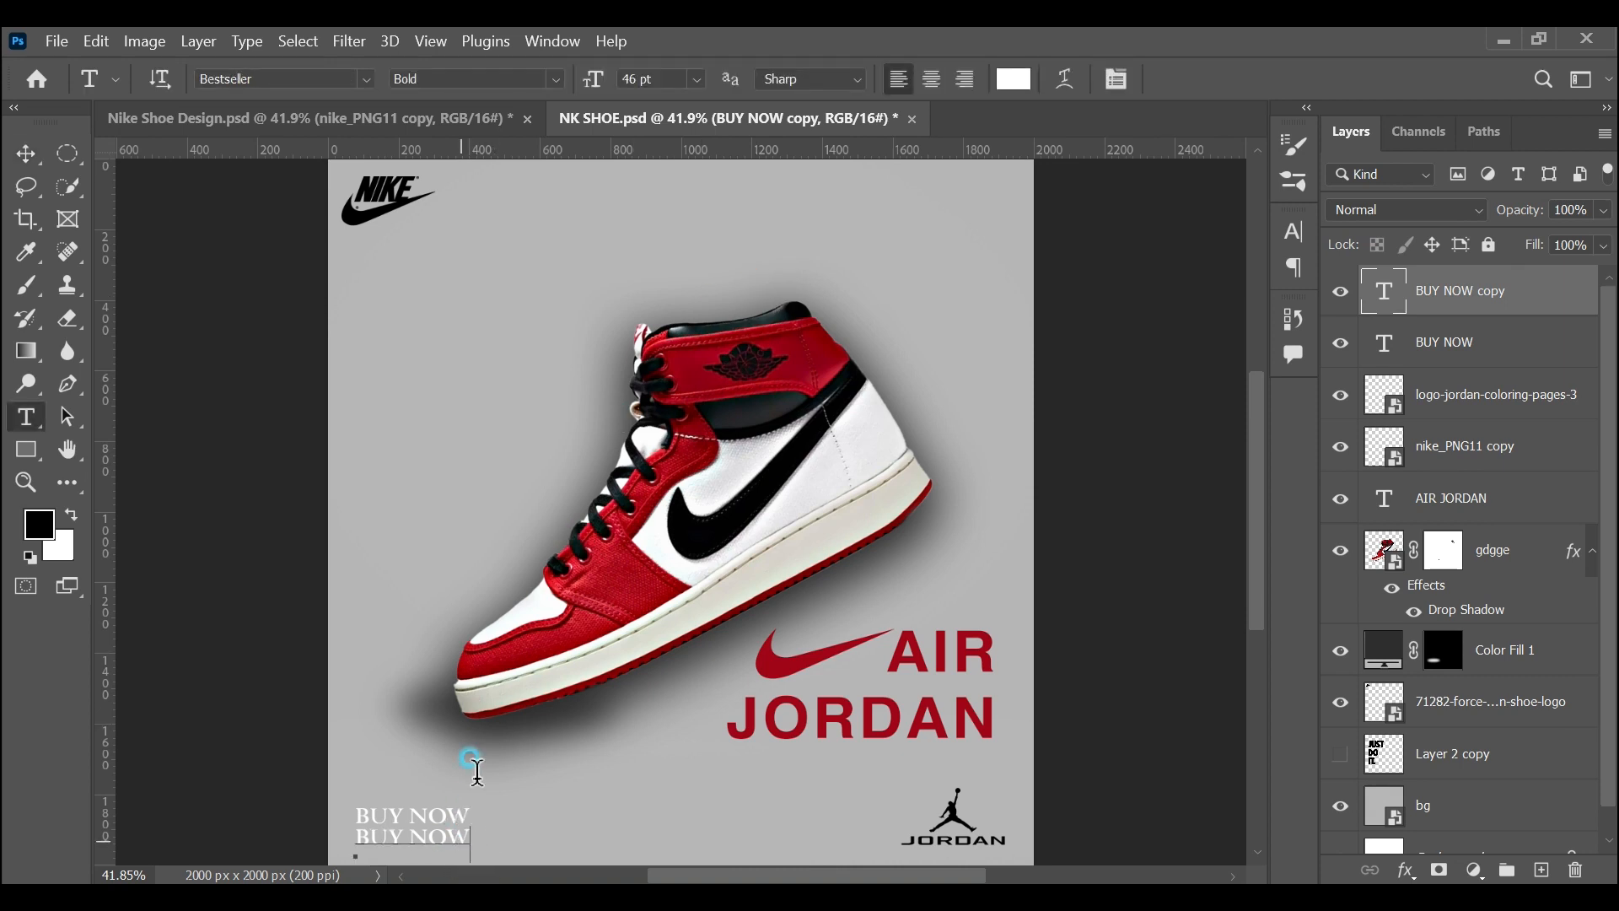
{"action": "key", "text": "Left"}
{"action": "key", "text": "Left"}
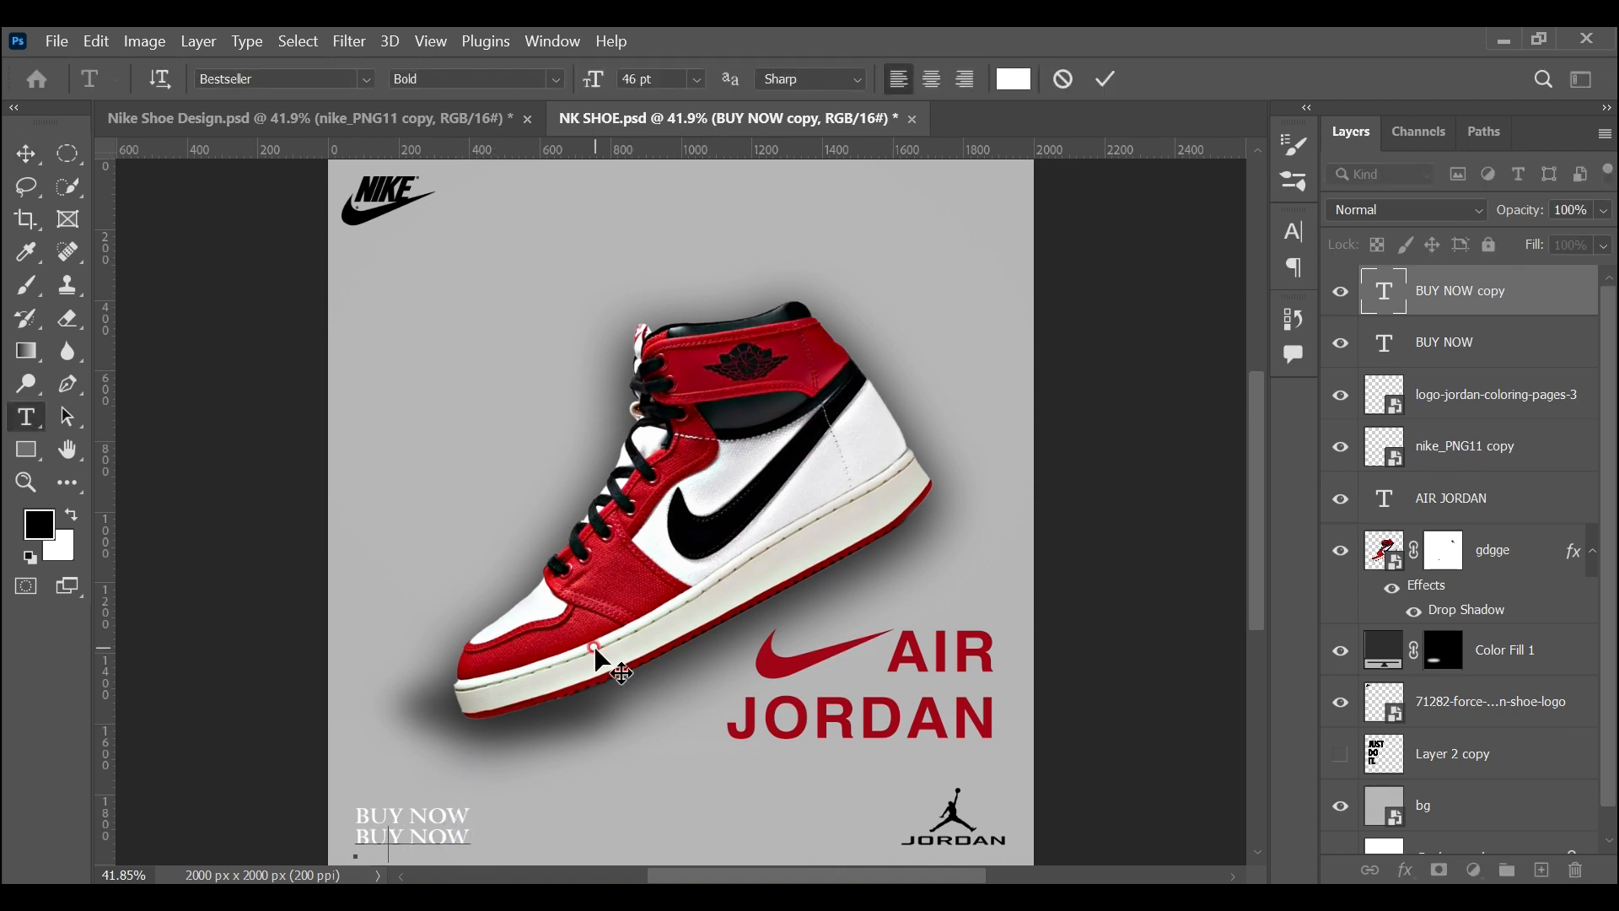
{"action": "key", "text": "Delete"}
{"action": "key", "text": "Delete"}
{"action": "key", "text": "Delete"}
{"action": "key", "text": "Delete"}
{"action": "key", "text": "Delete"}
{"action": "key", "text": "Delete"}
{"action": "left_click", "coordinate": [41, 157]}
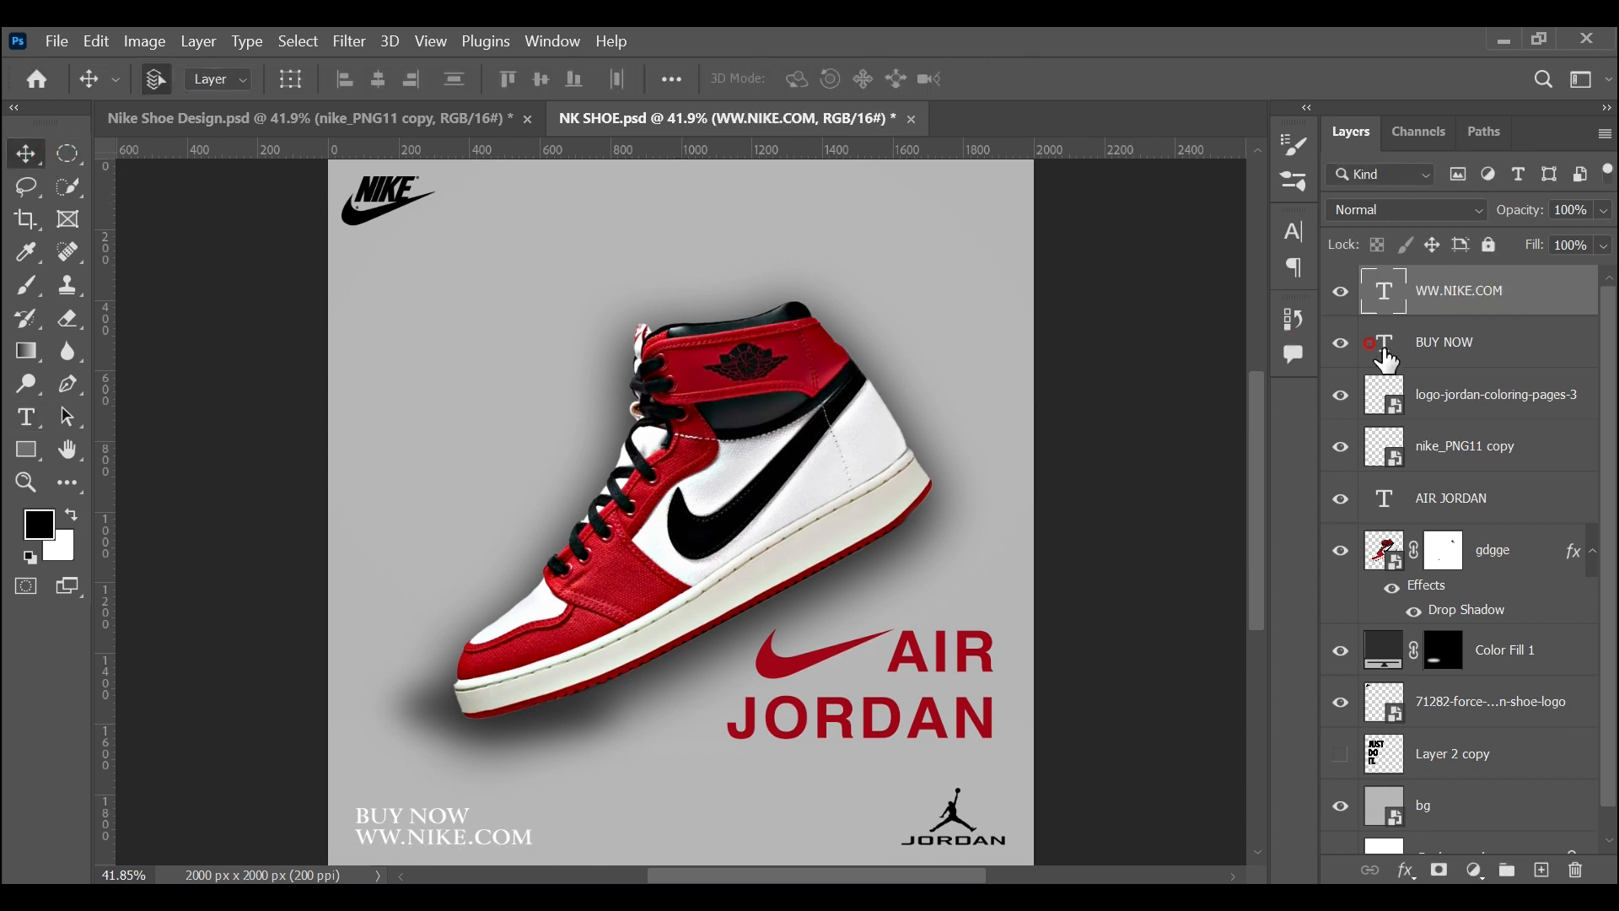
Slightly enlarge the font size of the original BUY NOW text
{"action": "double_click", "coordinate": [1385, 352]}
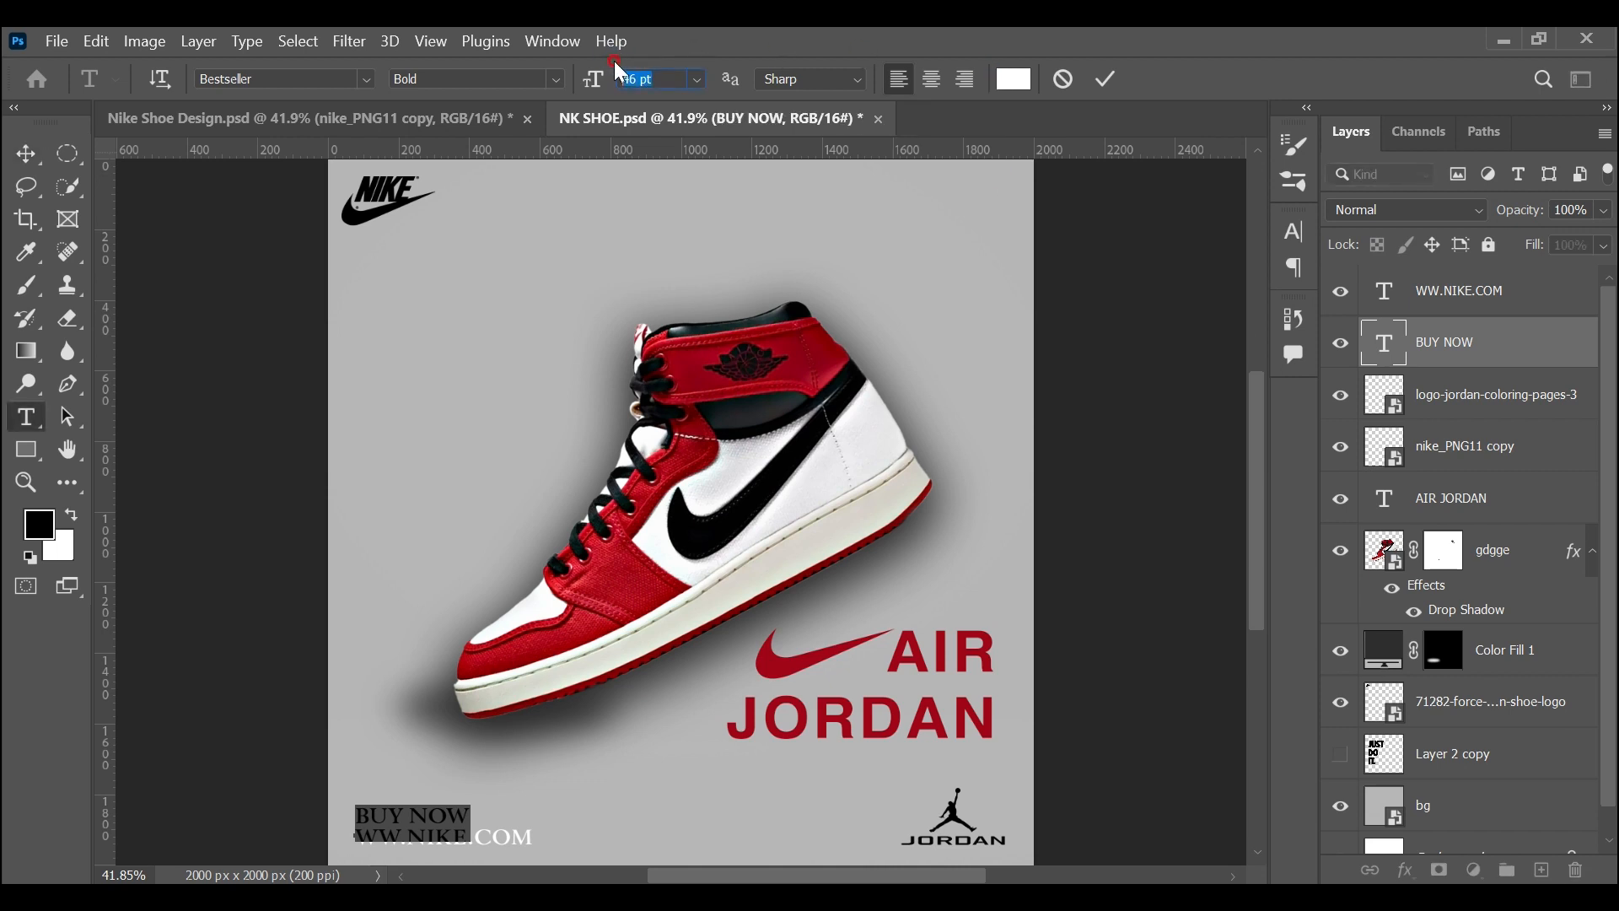
{"action": "left_click_drag", "start_coordinate": [614, 64], "coordinate": [713, 184]}
{"action": "left_click", "coordinate": [1105, 79]}
{"action": "left_click", "coordinate": [31, 162]}
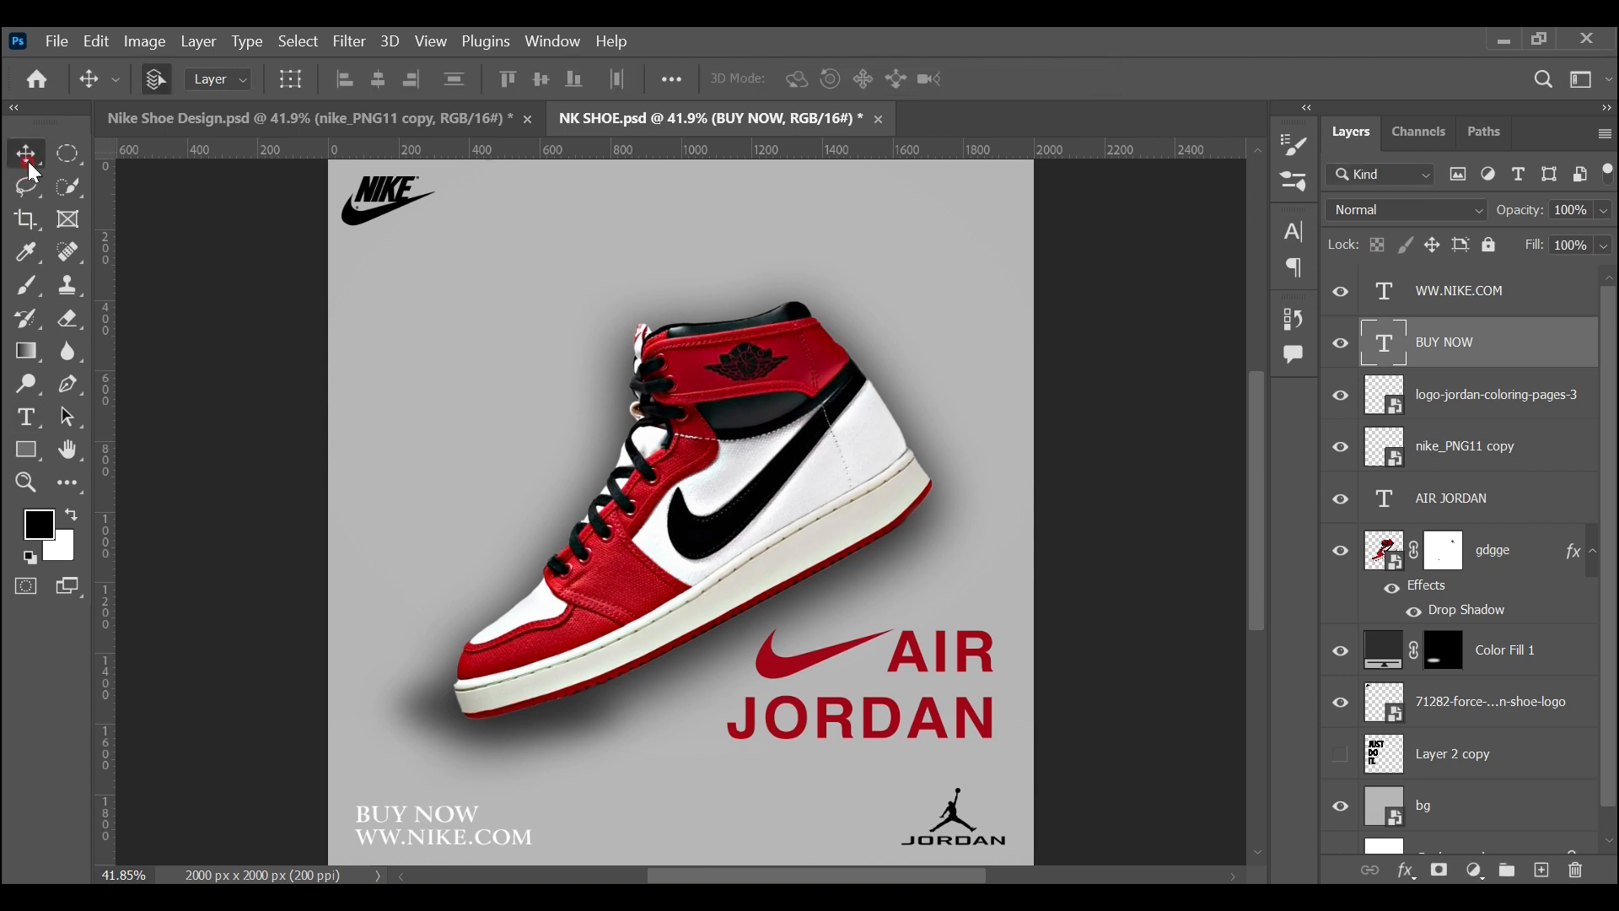
Nudge the BUY NOW text about 20 px right and a few pixels up above the web address
{"action": "key", "text": "Right"}
{"action": "key", "text": "Right"}
{"action": "key", "text": "Right"}
{"action": "key", "text": "Right"}
{"action": "key", "text": "Right"}
{"action": "key", "text": "Right"}
{"action": "key", "text": "Right"}
{"action": "key", "text": "Right"}
{"action": "key", "text": "Right"}
{"action": "key", "text": "Right"}
{"action": "key", "text": "Right"}
{"action": "key", "text": "Right"}
{"action": "key", "text": "Right"}
{"action": "key", "text": "Right"}
{"action": "key", "text": "Right"}
{"action": "key", "text": "Right"}
{"action": "key", "text": "Right"}
{"action": "key", "text": "Right"}
{"action": "key", "text": "Right"}
{"action": "key", "text": "Right"}
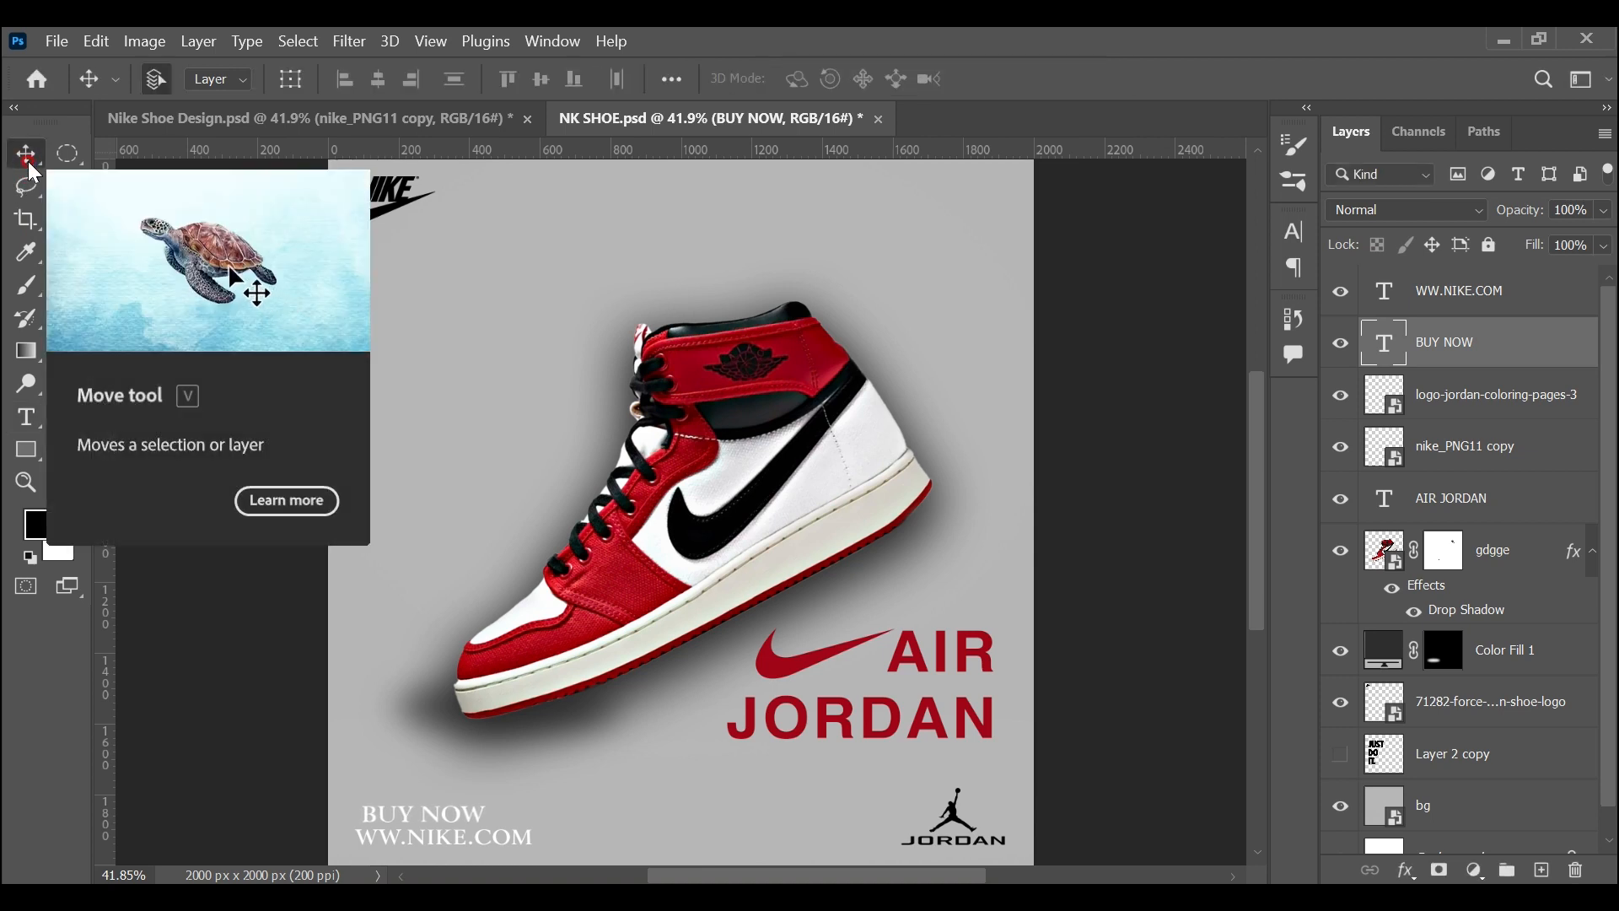
{"action": "key", "text": "Up"}
{"action": "key", "text": "Up"}
{"action": "key", "text": "Up"}
{"action": "key", "text": "Up"}
{"action": "key", "text": "Up"}
{"action": "key", "text": "Up"}
{"action": "key", "text": "Up"}
{"action": "key", "text": "Up"}
{"action": "key", "text": "Up"}
{"action": "key", "text": "Up"}
{"action": "key", "text": "Up"}
{"action": "key", "text": "Up"}
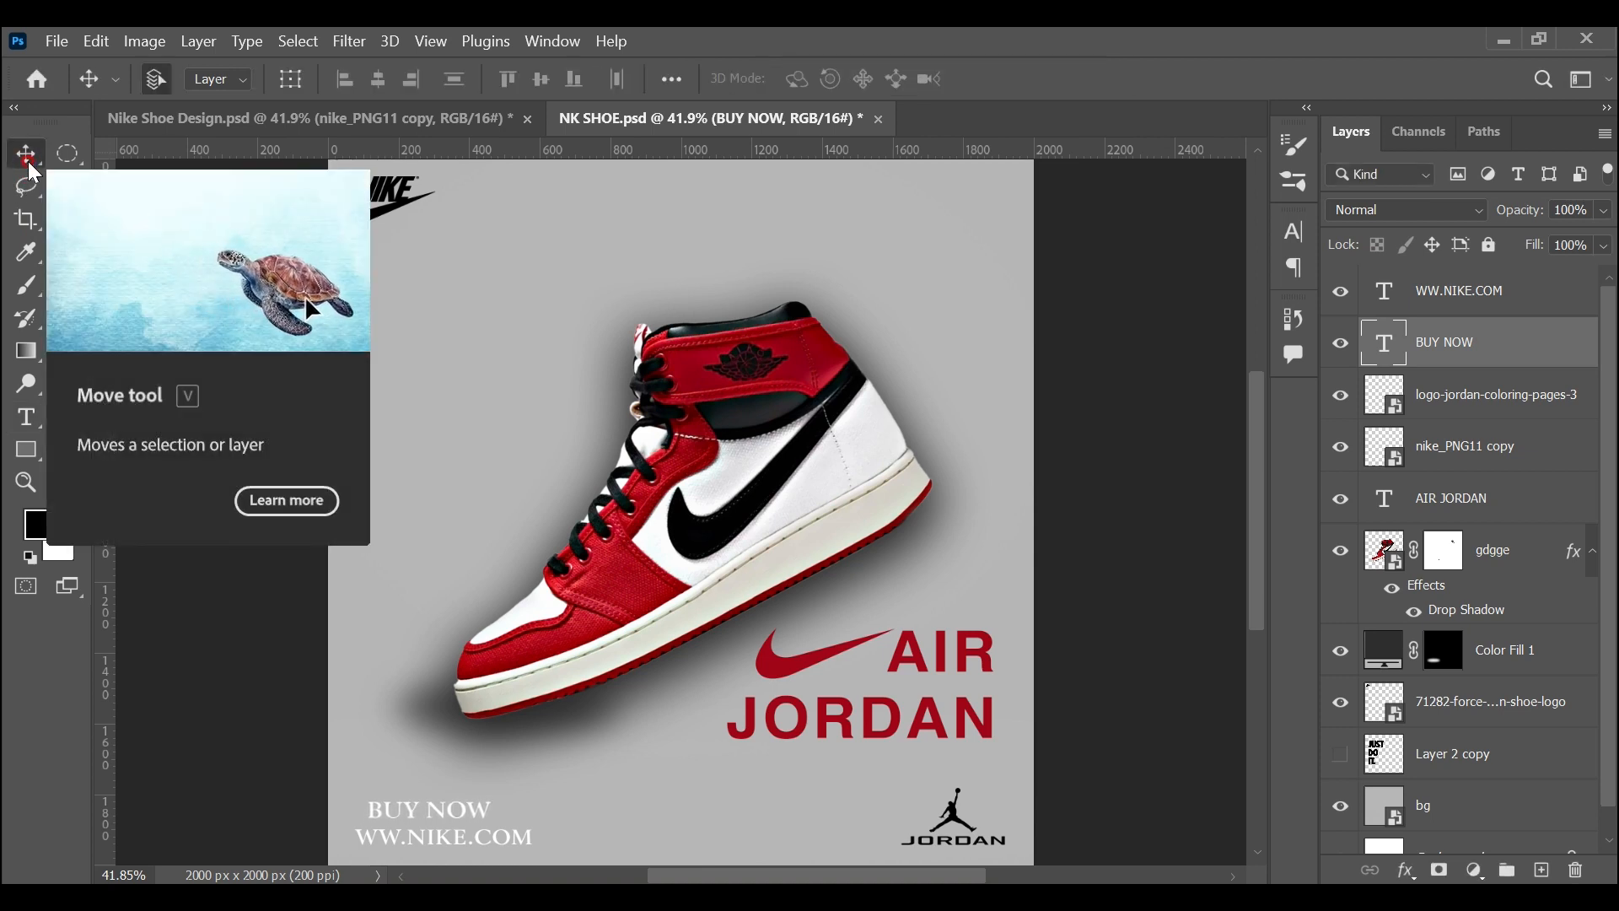
Nudge the WW.NIKE.COM text about 20 px left so it sits centred beneath BUY NOW
{"action": "left_click", "coordinate": [1548, 297]}
{"action": "key", "text": "Left"}
{"action": "key", "text": "Left"}
{"action": "key", "text": "Left"}
{"action": "key", "text": "Left"}
{"action": "key", "text": "Left"}
{"action": "key", "text": "Left"}
{"action": "key", "text": "Left"}
{"action": "key", "text": "Left"}
{"action": "key", "text": "Left"}
{"action": "key", "text": "Left"}
{"action": "key", "text": "Left"}
{"action": "key", "text": "Left"}
{"action": "key", "text": "Left"}
{"action": "key", "text": "Left"}
{"action": "key", "text": "Left"}
{"action": "key", "text": "Left"}
{"action": "key", "text": "Left"}
{"action": "key", "text": "Left"}
{"action": "key", "text": "Left"}
{"action": "key", "text": "Left"}
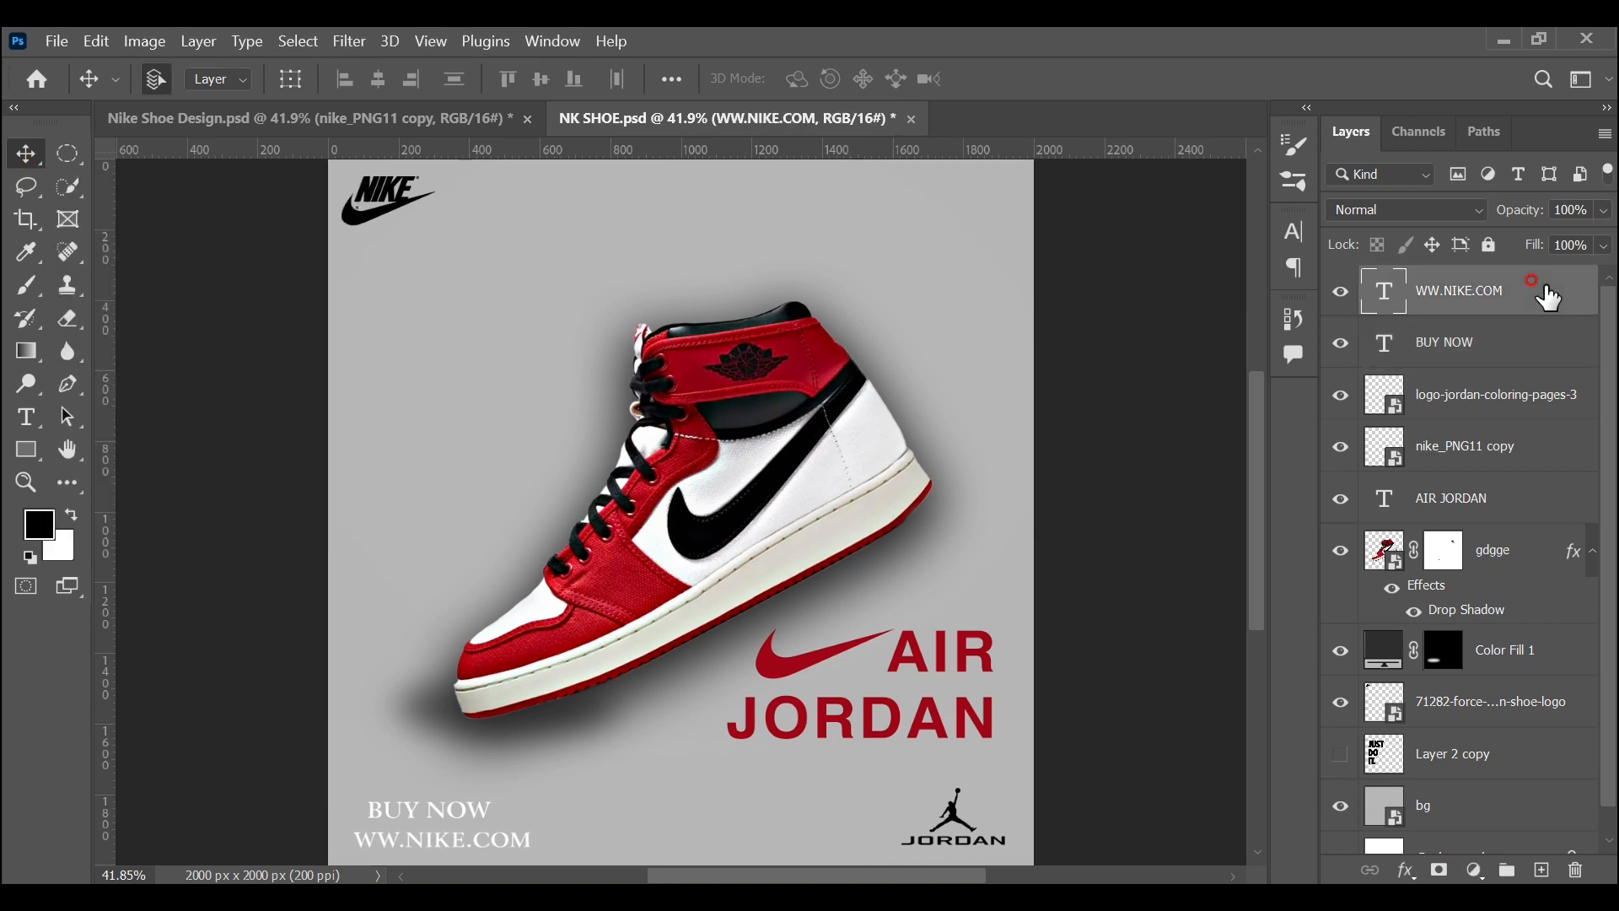
{"action": "key", "text": "Left"}
{"action": "key", "text": "Left"}
{"action": "key", "text": "Left"}
{"action": "key", "text": "Left"}
{"action": "key", "text": "Left"}
{"action": "key", "text": "Left"}
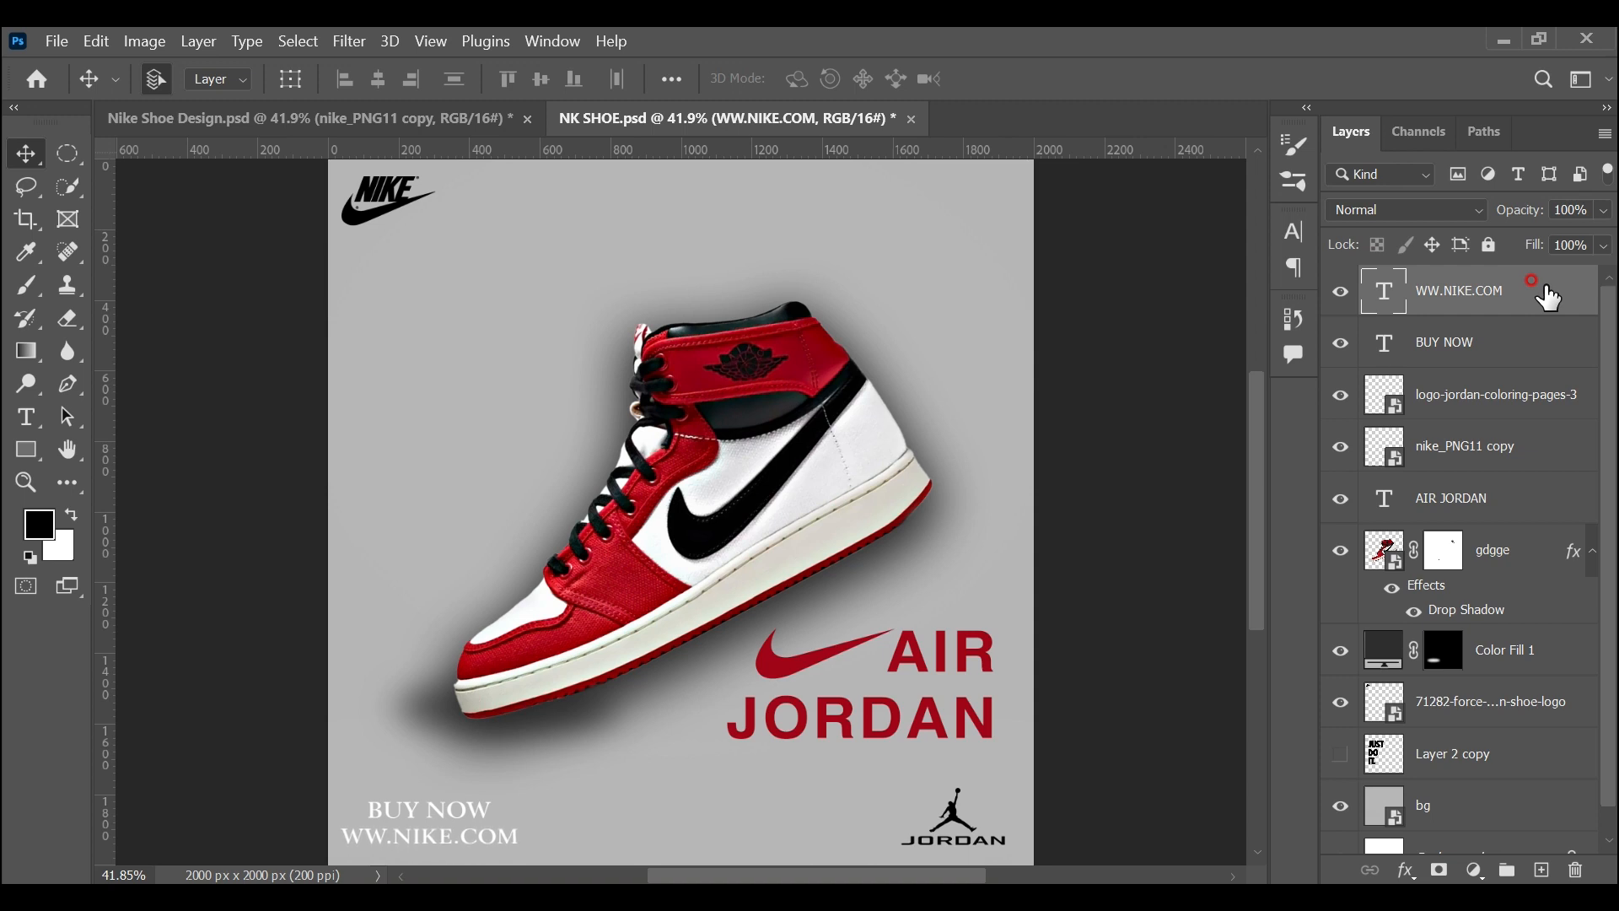
Nudge the BUY NOW text horizontally by a few pixels to line it up with the web address
{"action": "left_click", "coordinate": [1561, 353]}
{"action": "key", "text": "Left"}
{"action": "key", "text": "Left"}
{"action": "key", "text": "Left"}
{"action": "key", "text": "Left"}
{"action": "key", "text": "Left"}
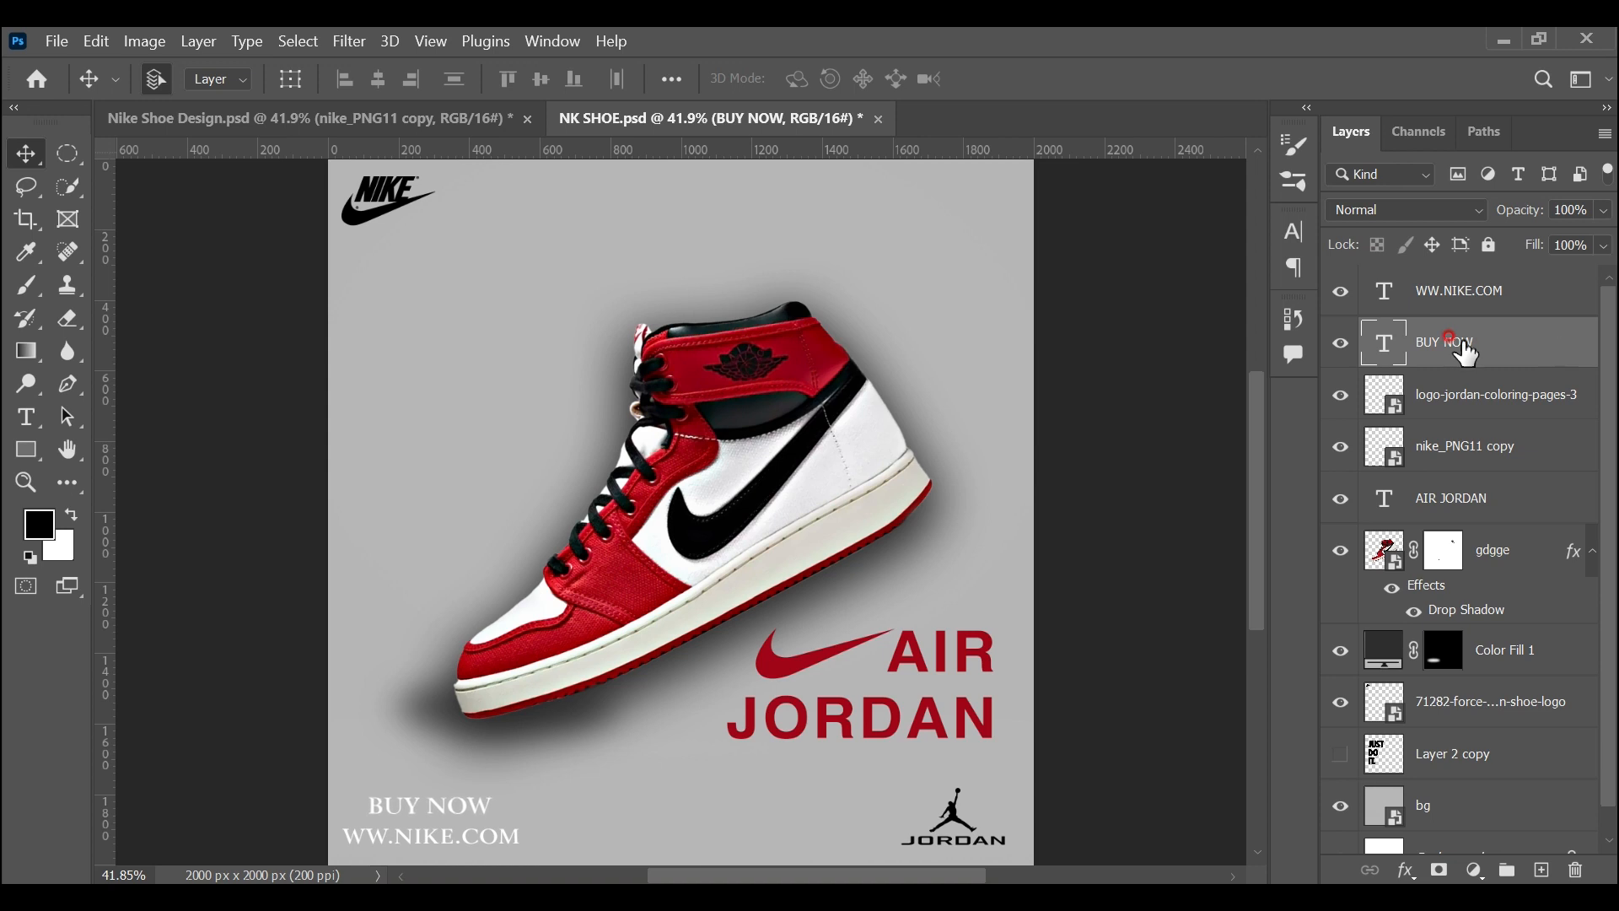
Draw a black rounded rectangle about 412 by 101 px over the BUY NOW text and remove its stroke
{"action": "left_click", "coordinate": [26, 482]}
{"action": "left_click_drag", "start_coordinate": [460, 794], "coordinate": [408, 705]}
{"action": "left_click", "coordinate": [25, 154]}
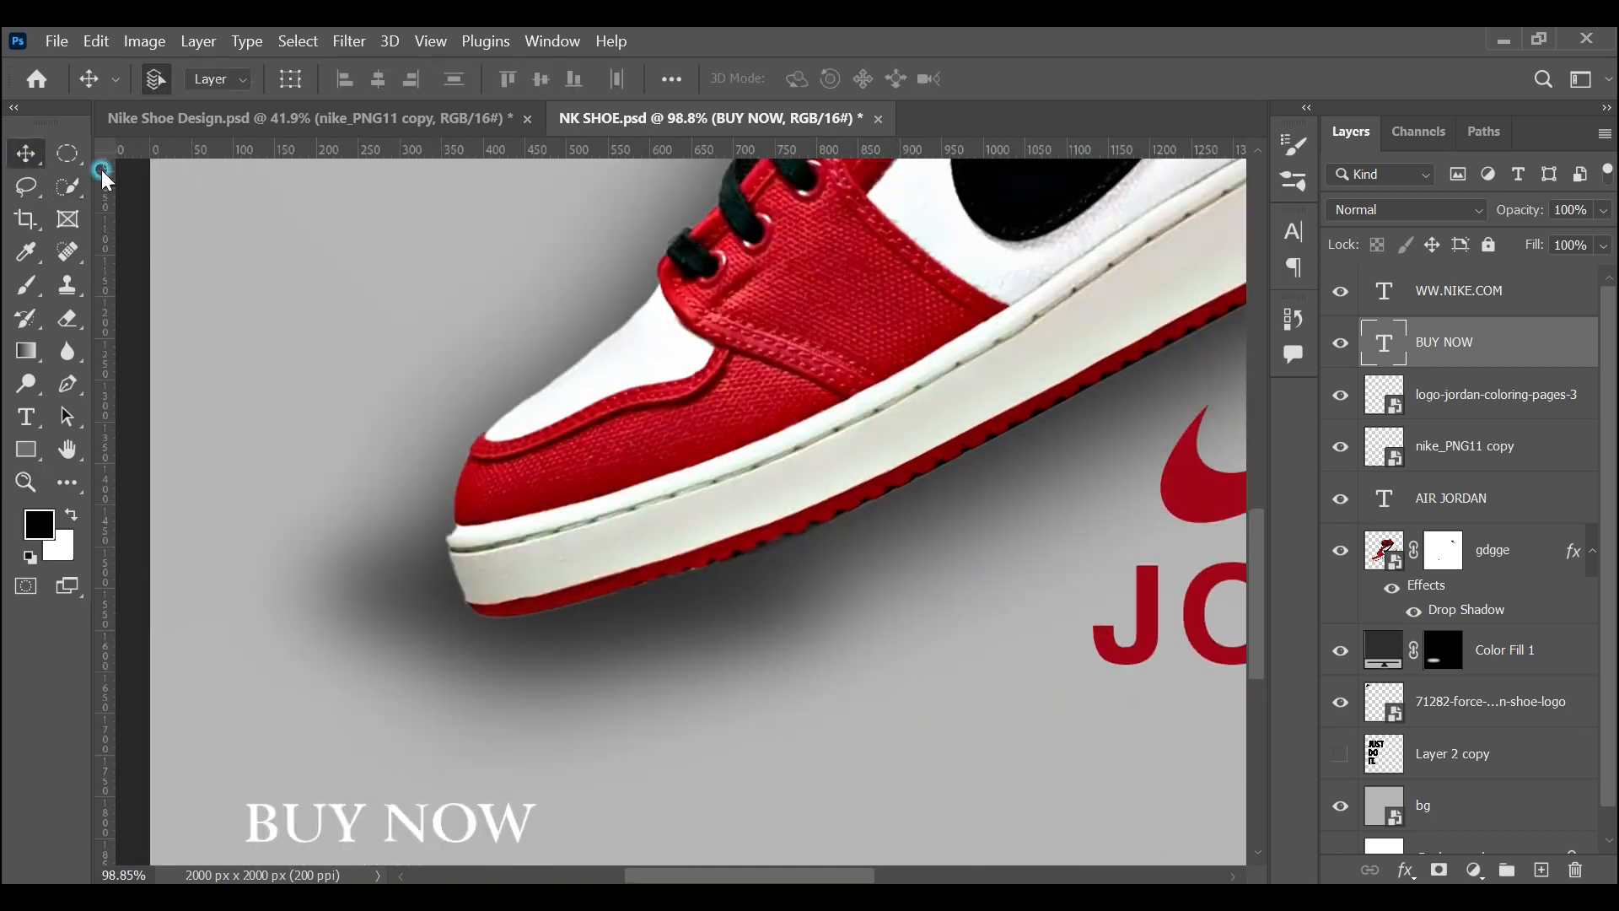
{"action": "left_click_drag", "start_coordinate": [634, 313], "coordinate": [694, 316]}
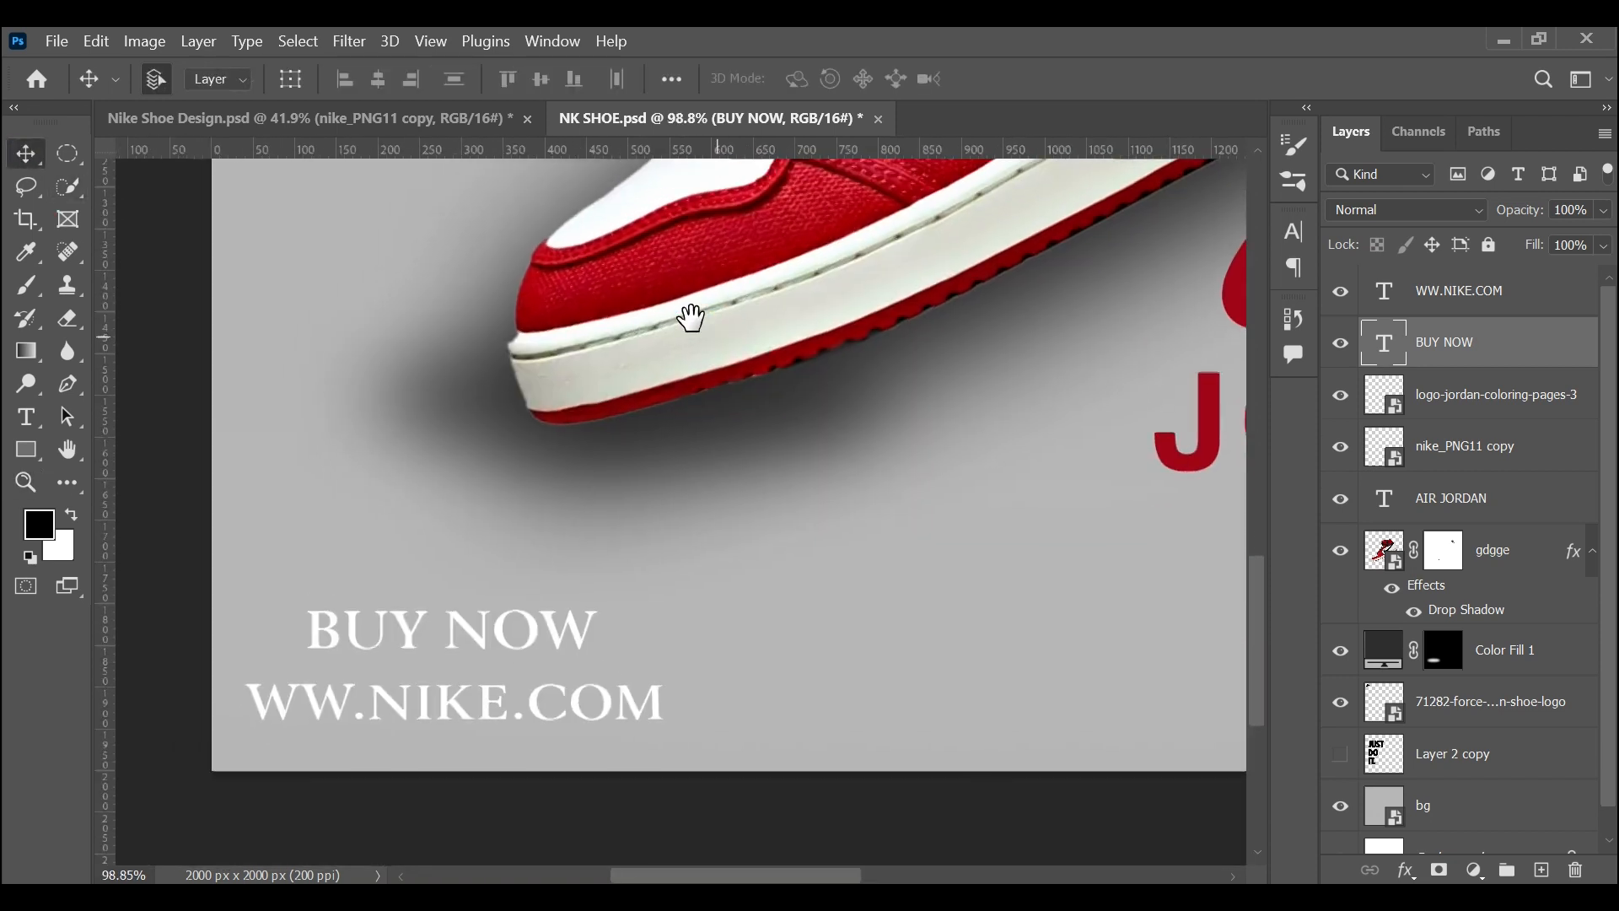
{"action": "left_click", "coordinate": [27, 449]}
{"action": "mouse_move", "coordinate": [281, 585]}
{"action": "left_mouse_down"}
{"action": "mouse_move", "coordinate": [354, 620]}
{"action": "mouse_move", "coordinate": [623, 667]}
{"action": "left_mouse_up"}
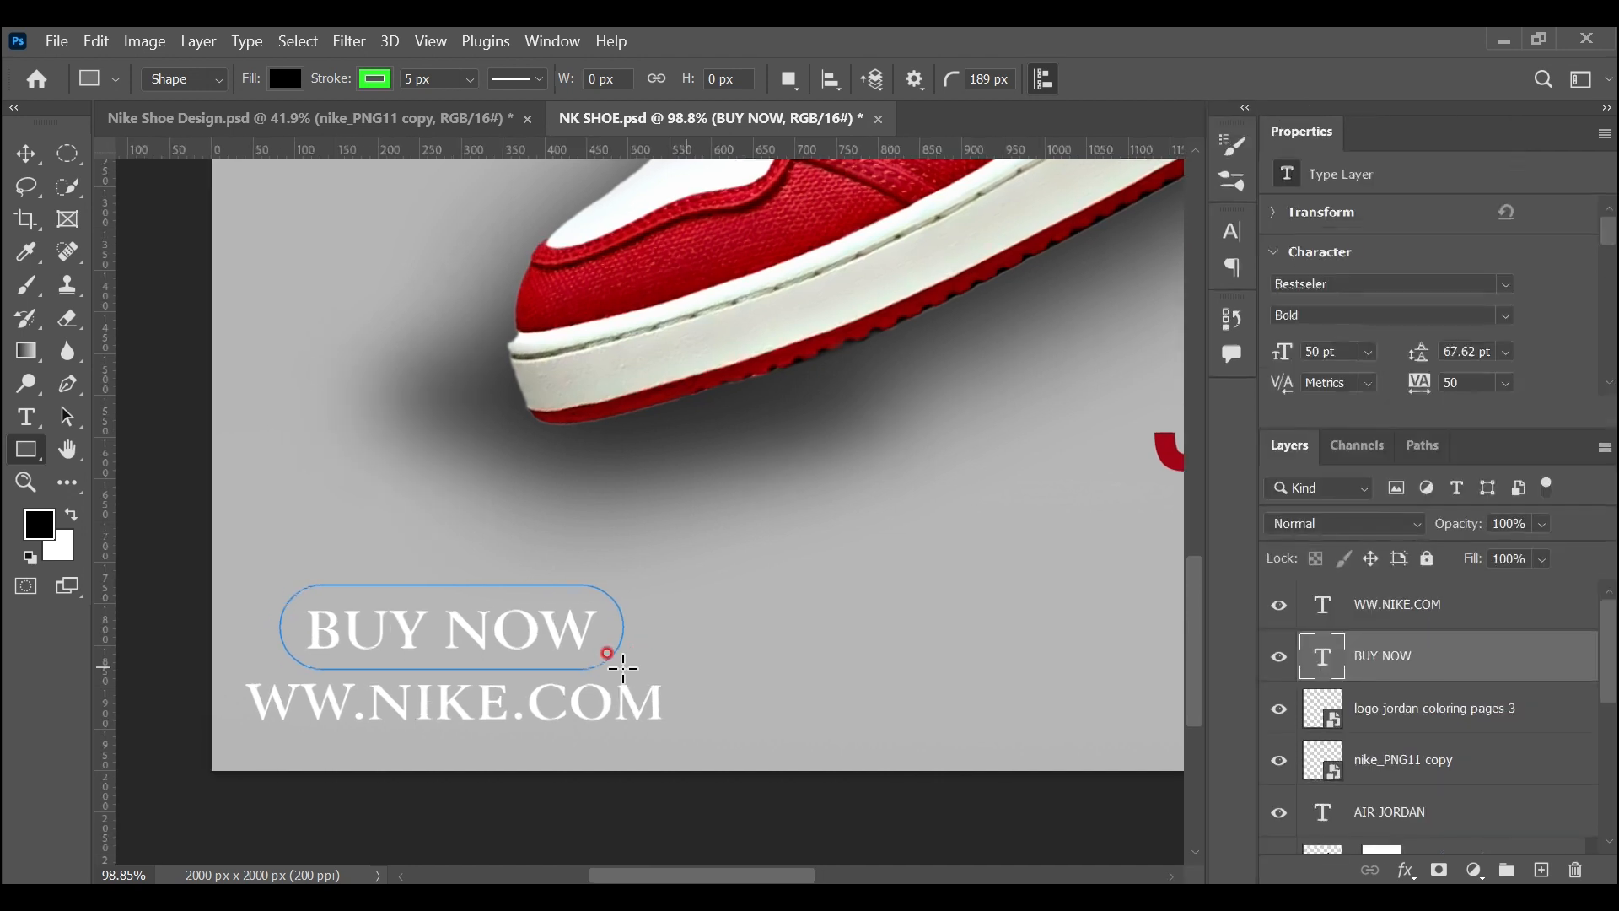
{"action": "left_click", "coordinate": [367, 79]}
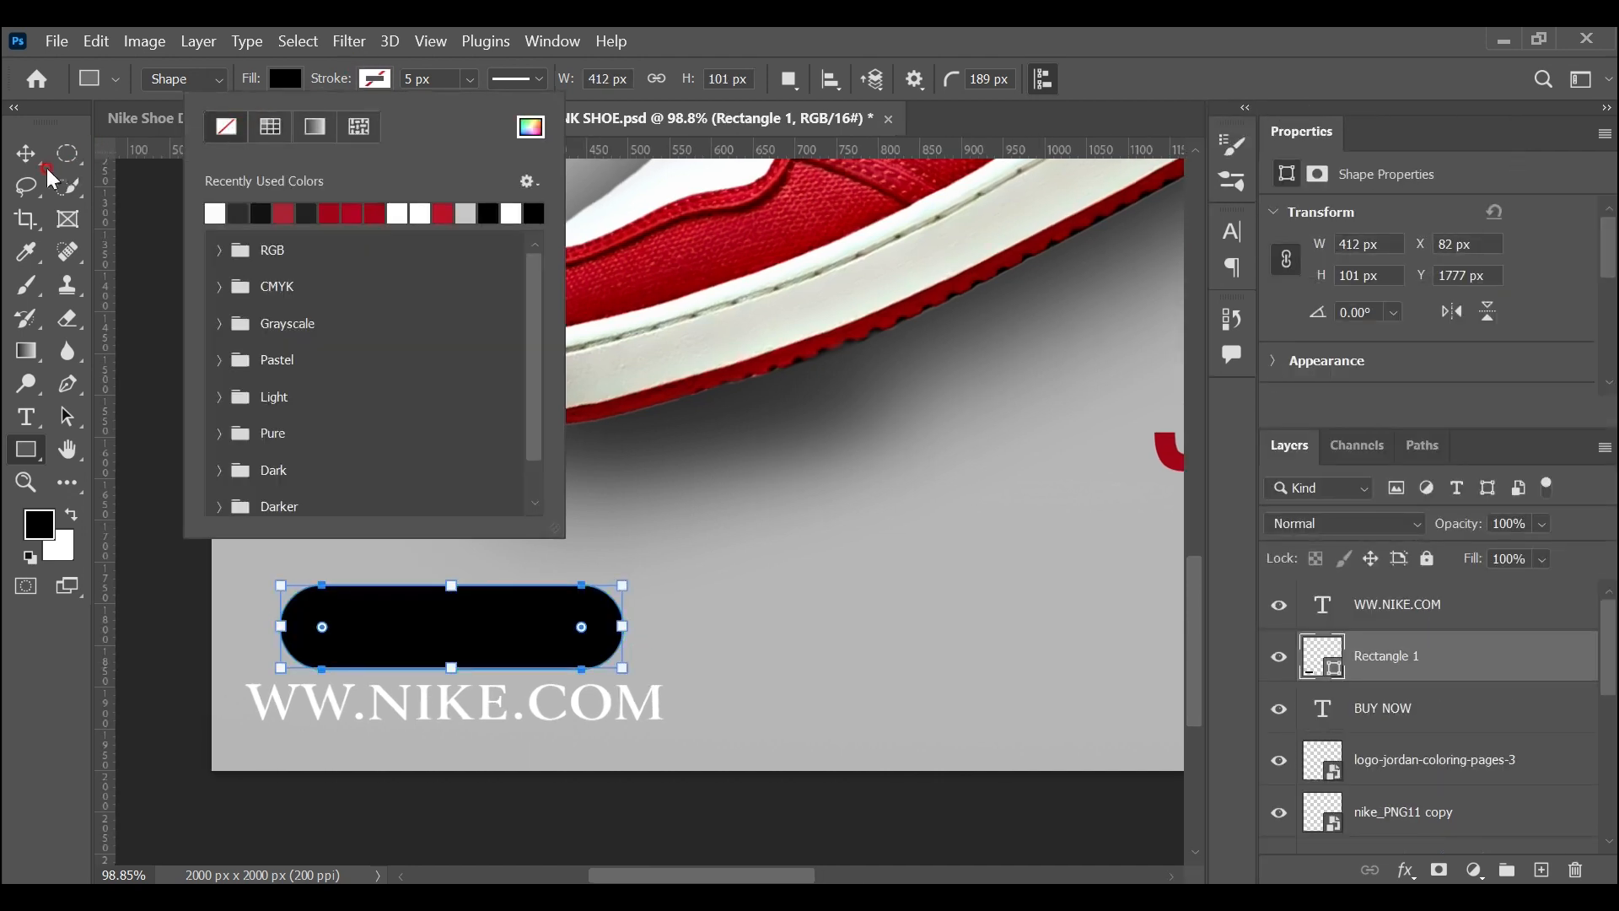
{"action": "left_click", "coordinate": [26, 153]}
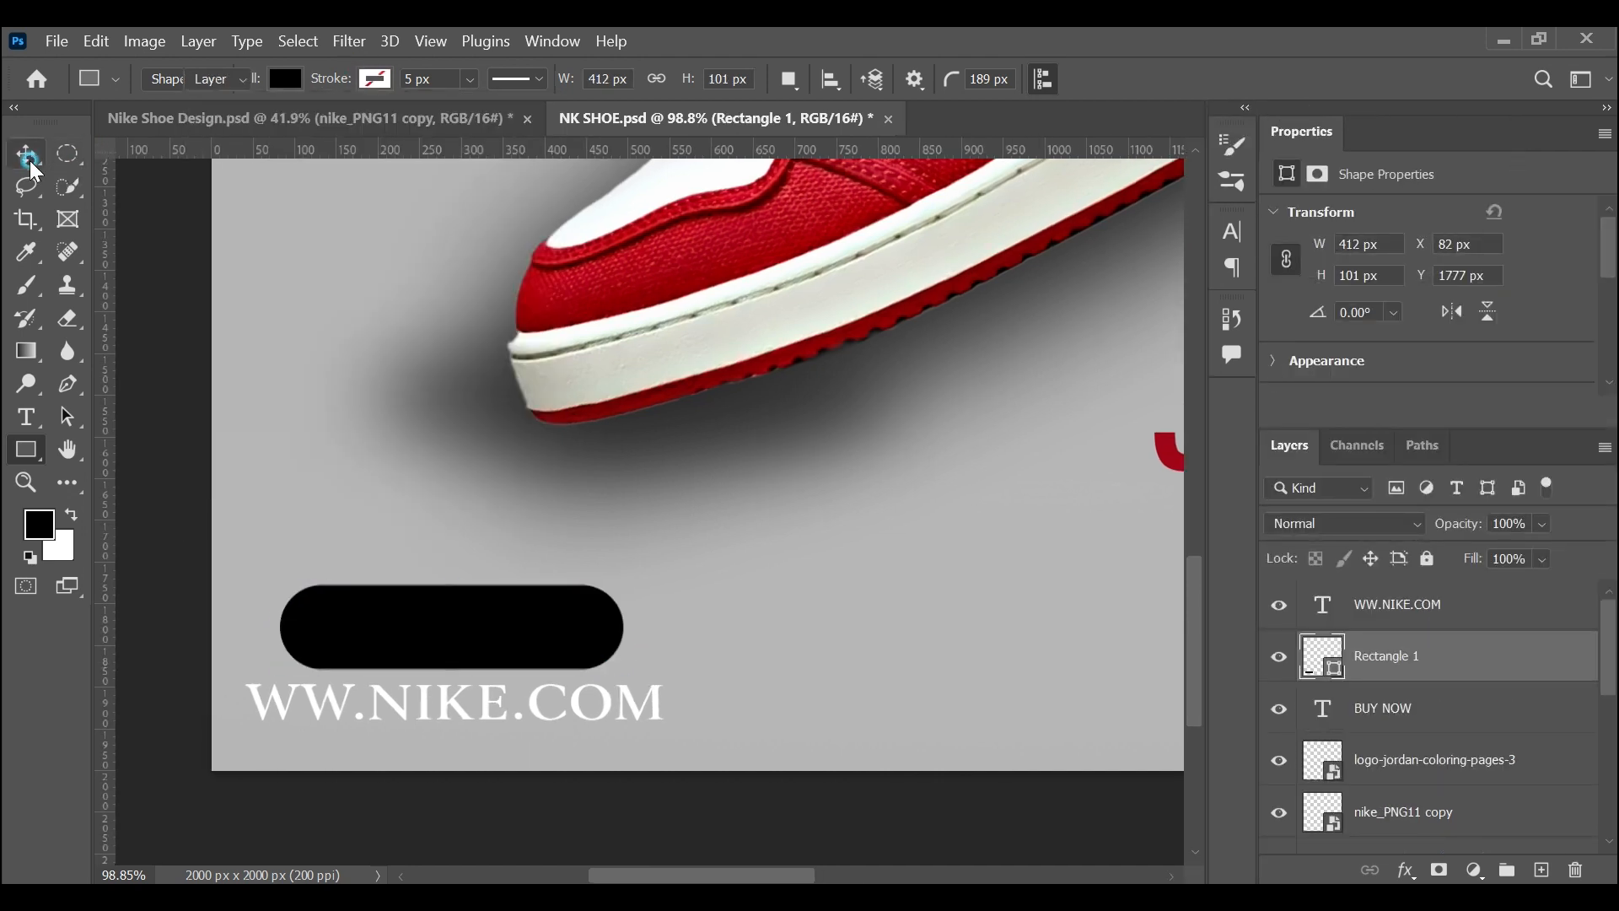
Move the rounded rectangle's layer behind the BUY NOW text and nudge the text up a few pixels to centre it
{"action": "right_click", "coordinate": [1315, 150]}
{"action": "left_click", "coordinate": [1358, 160]}
{"action": "left_click_drag", "start_coordinate": [1408, 293], "coordinate": [1469, 320]}
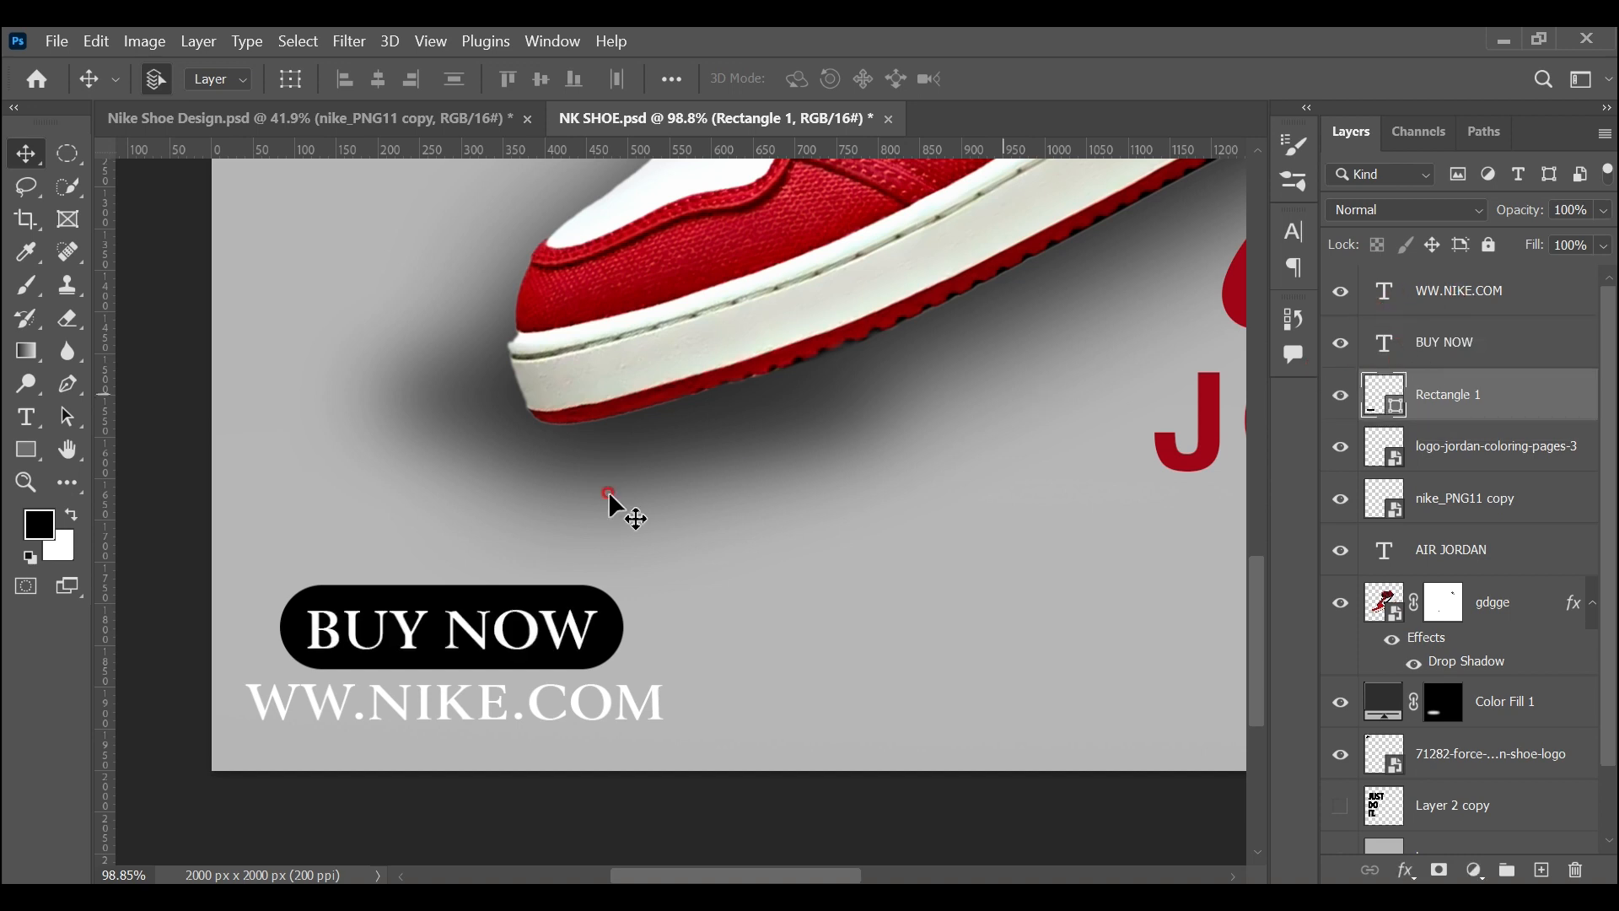
{"action": "left_click", "coordinate": [1544, 351]}
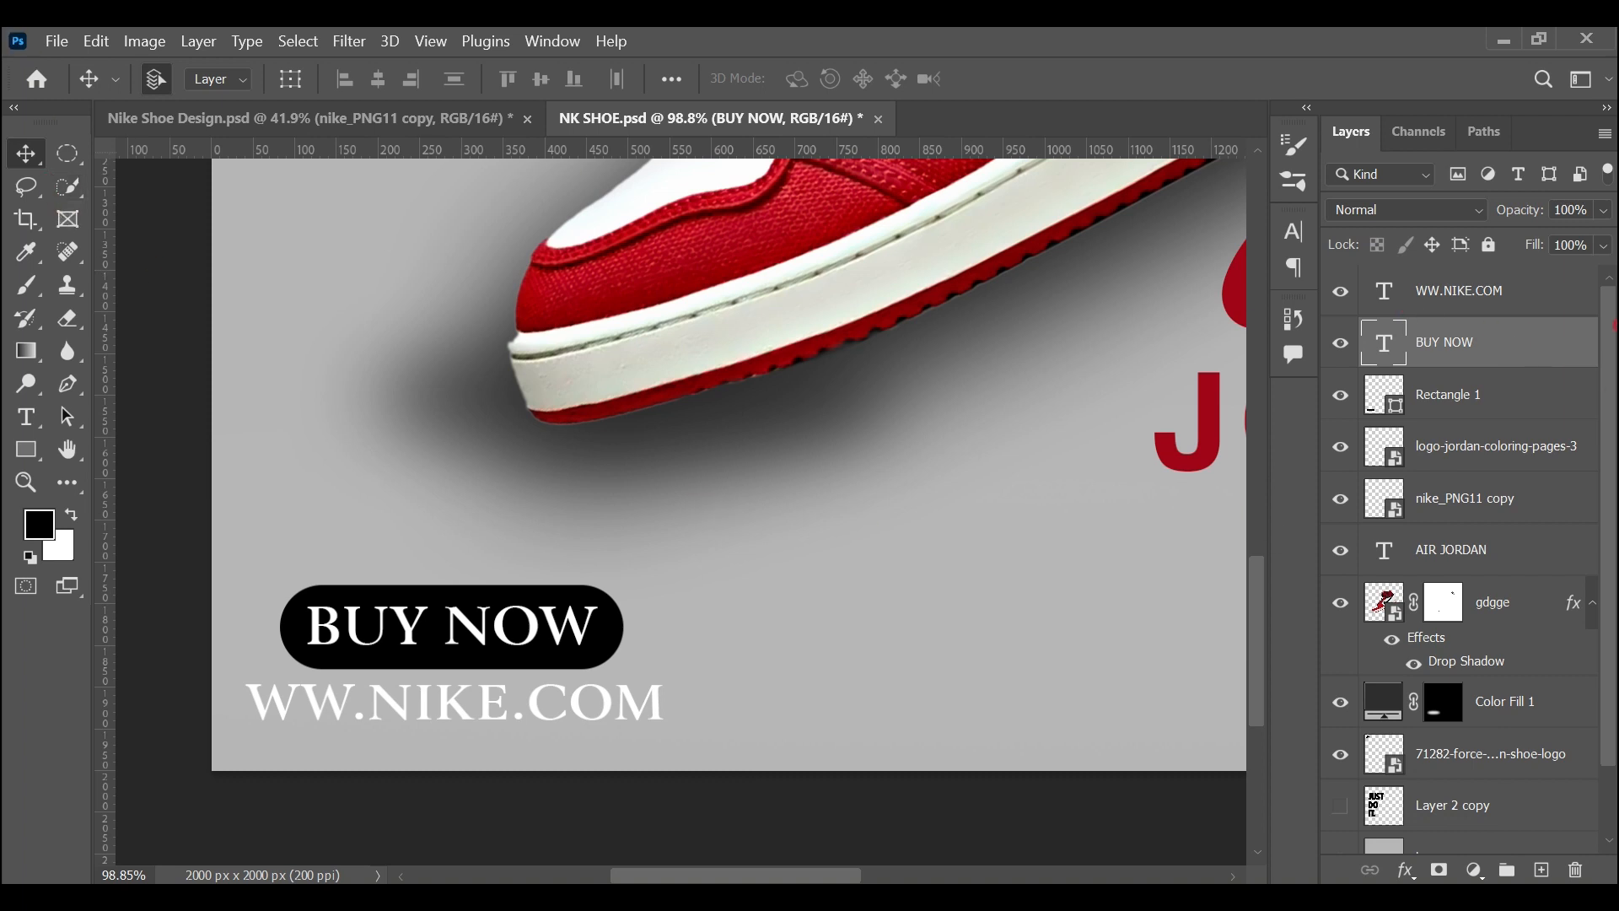
Try to reduce the corner radius of the black rectangle behind BUY NOW to 126 px
{"action": "left_click", "coordinate": [1403, 399]}
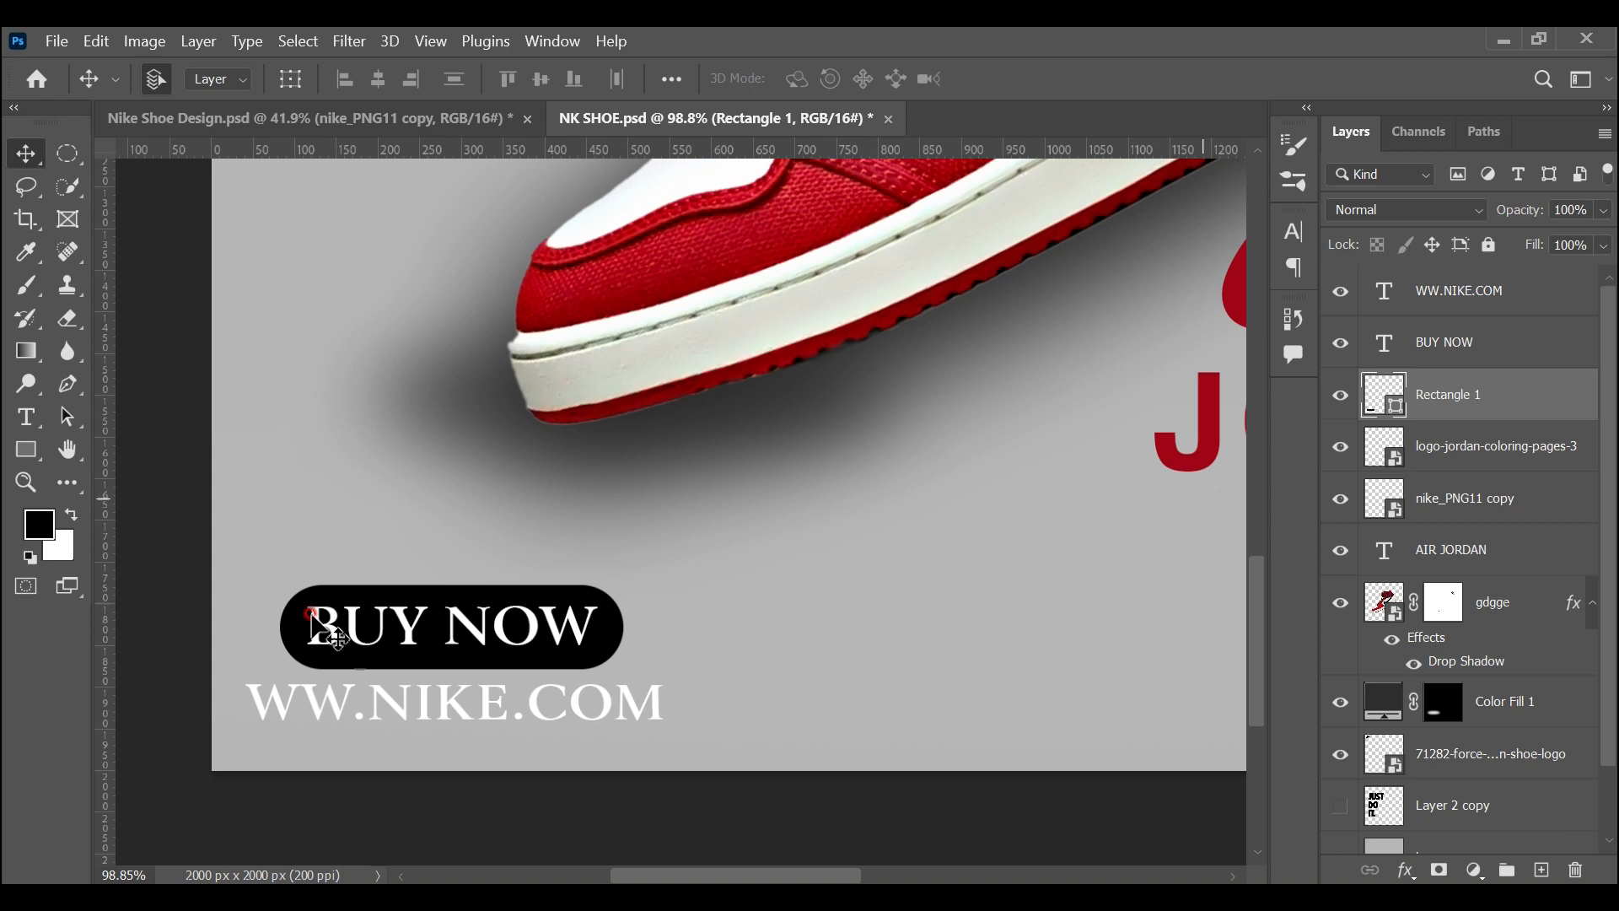
{"action": "left_click", "coordinate": [26, 449]}
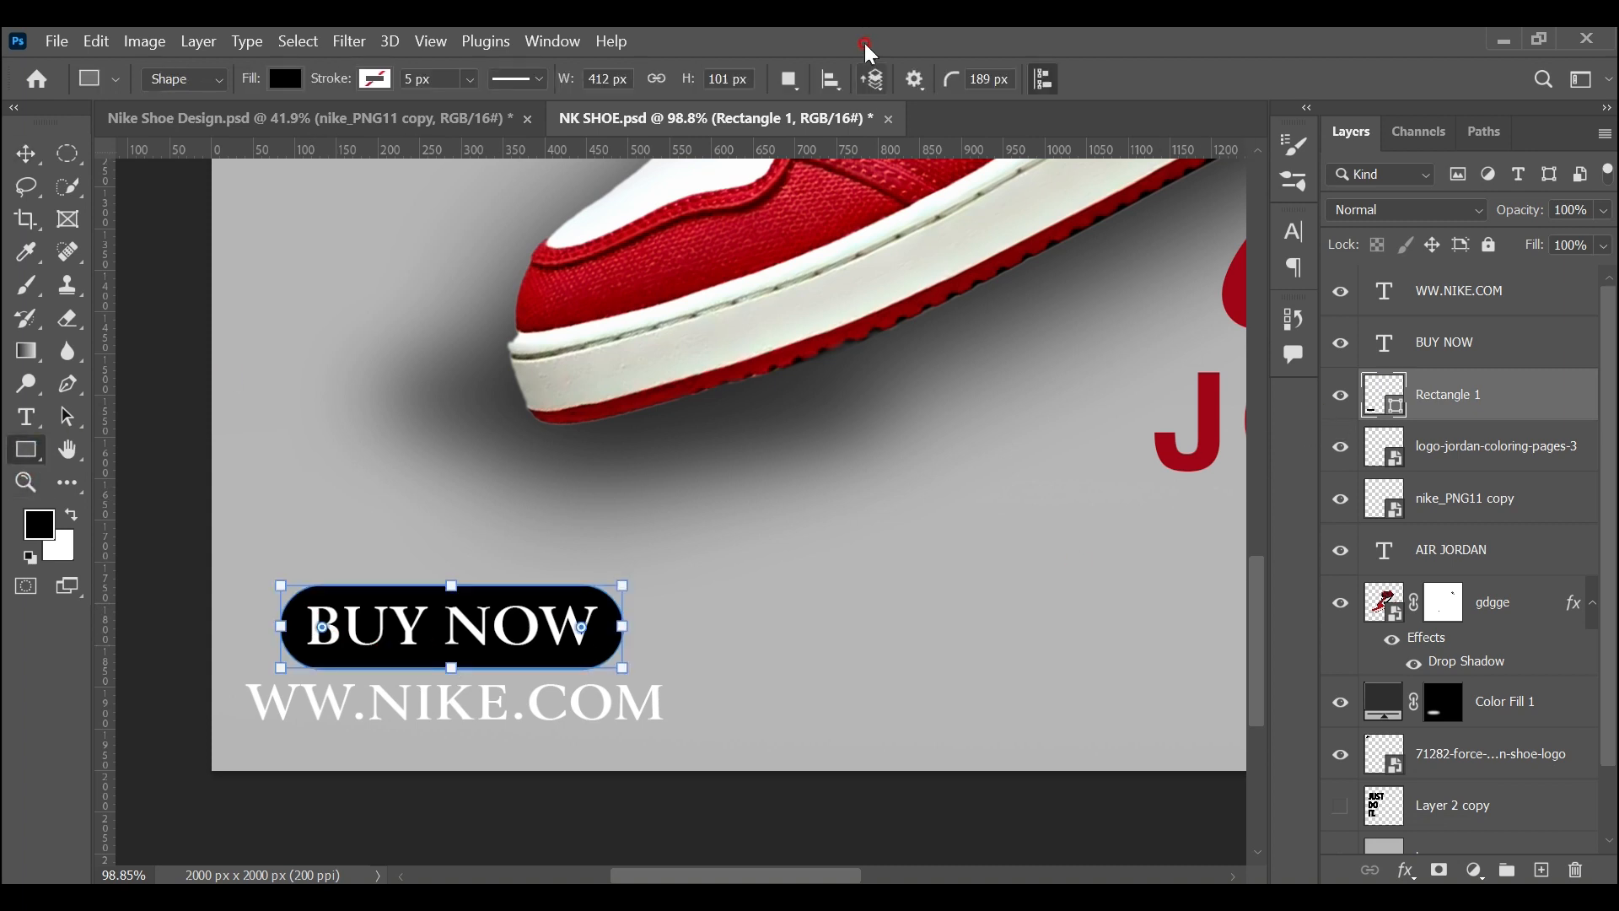
{"action": "left_click_drag", "start_coordinate": [962, 92], "coordinate": [875, 98]}
{"action": "left_click_drag", "start_coordinate": [584, 626], "coordinate": [759, 640]}
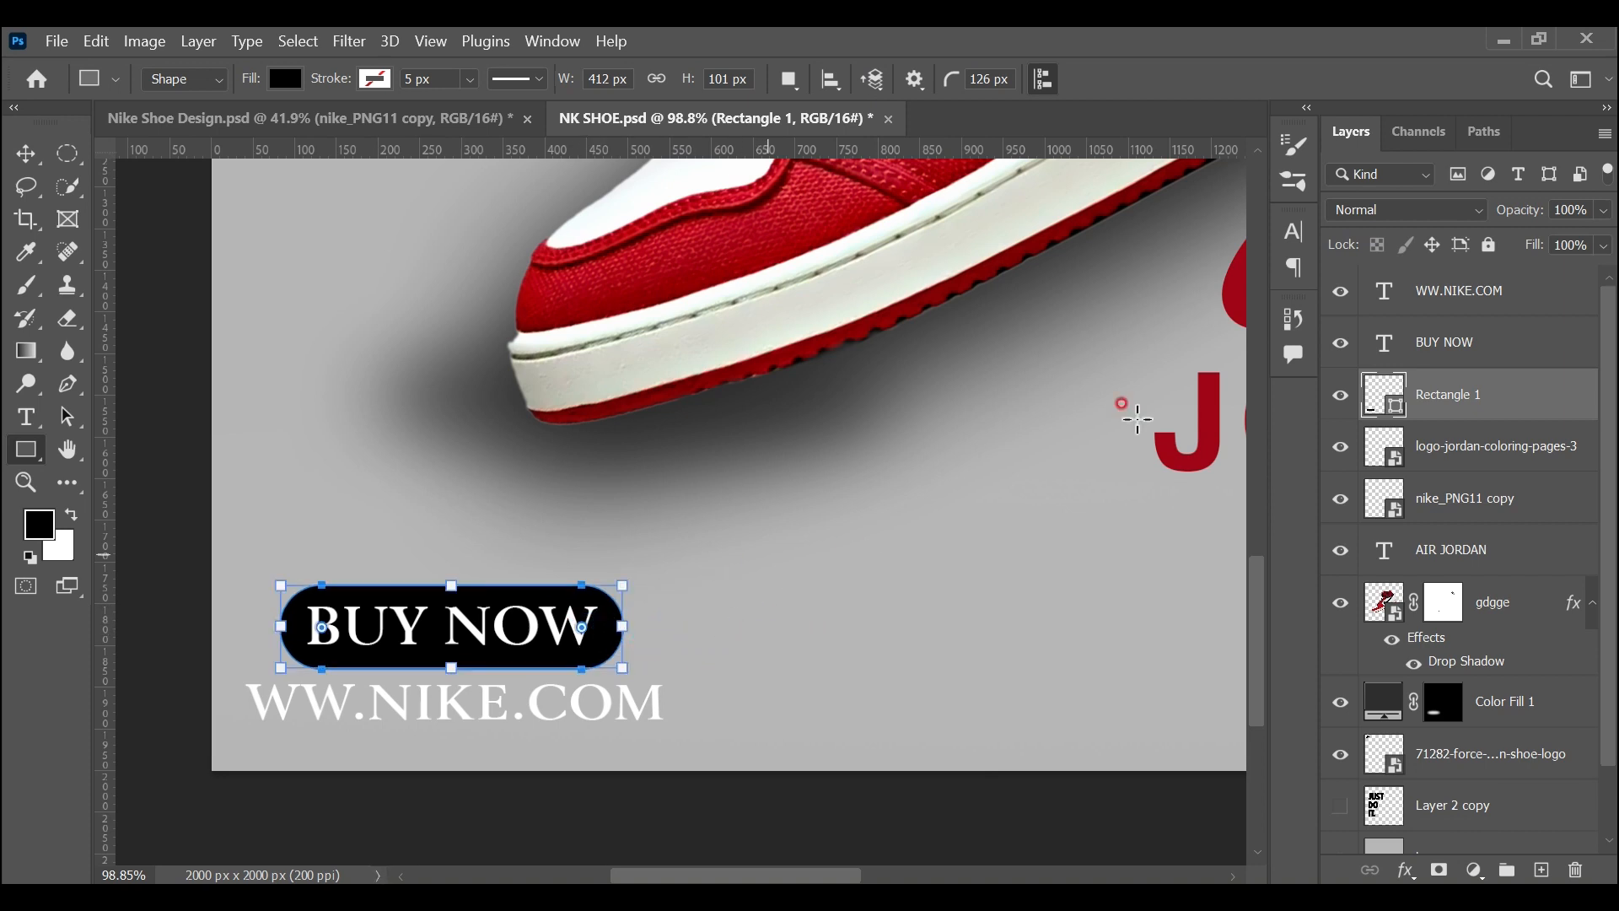
{"action": "left_click", "coordinate": [24, 152]}
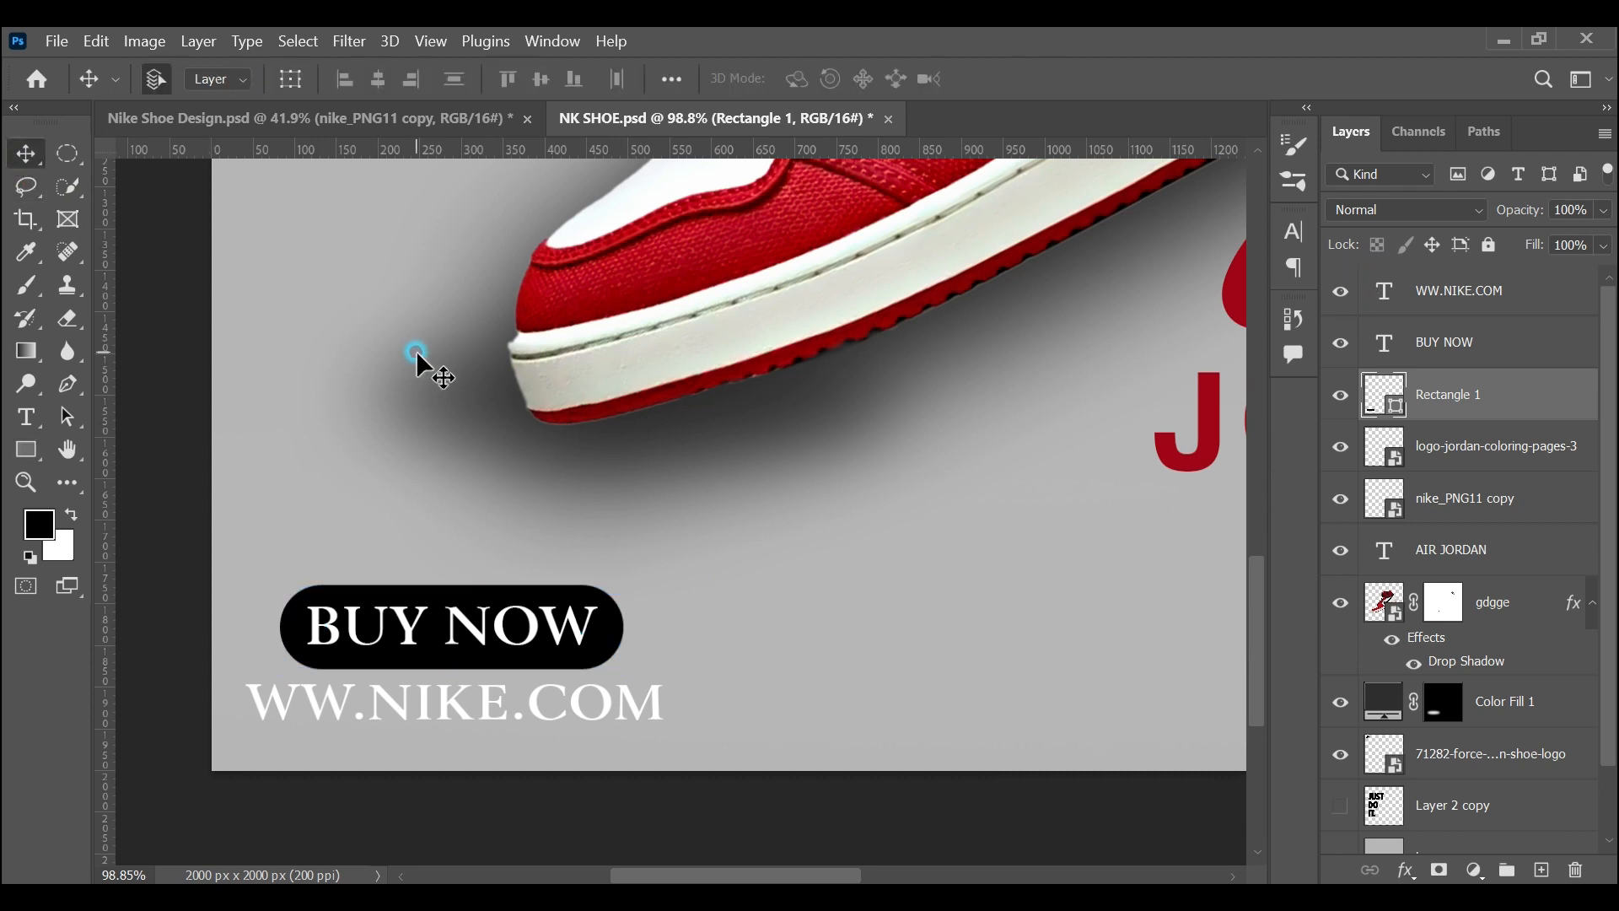
Show the hidden JUST DO IT. lettering, shift it slightly down and place its layer directly below the shoe layer
{"action": "key", "text": "ctrl+0"}
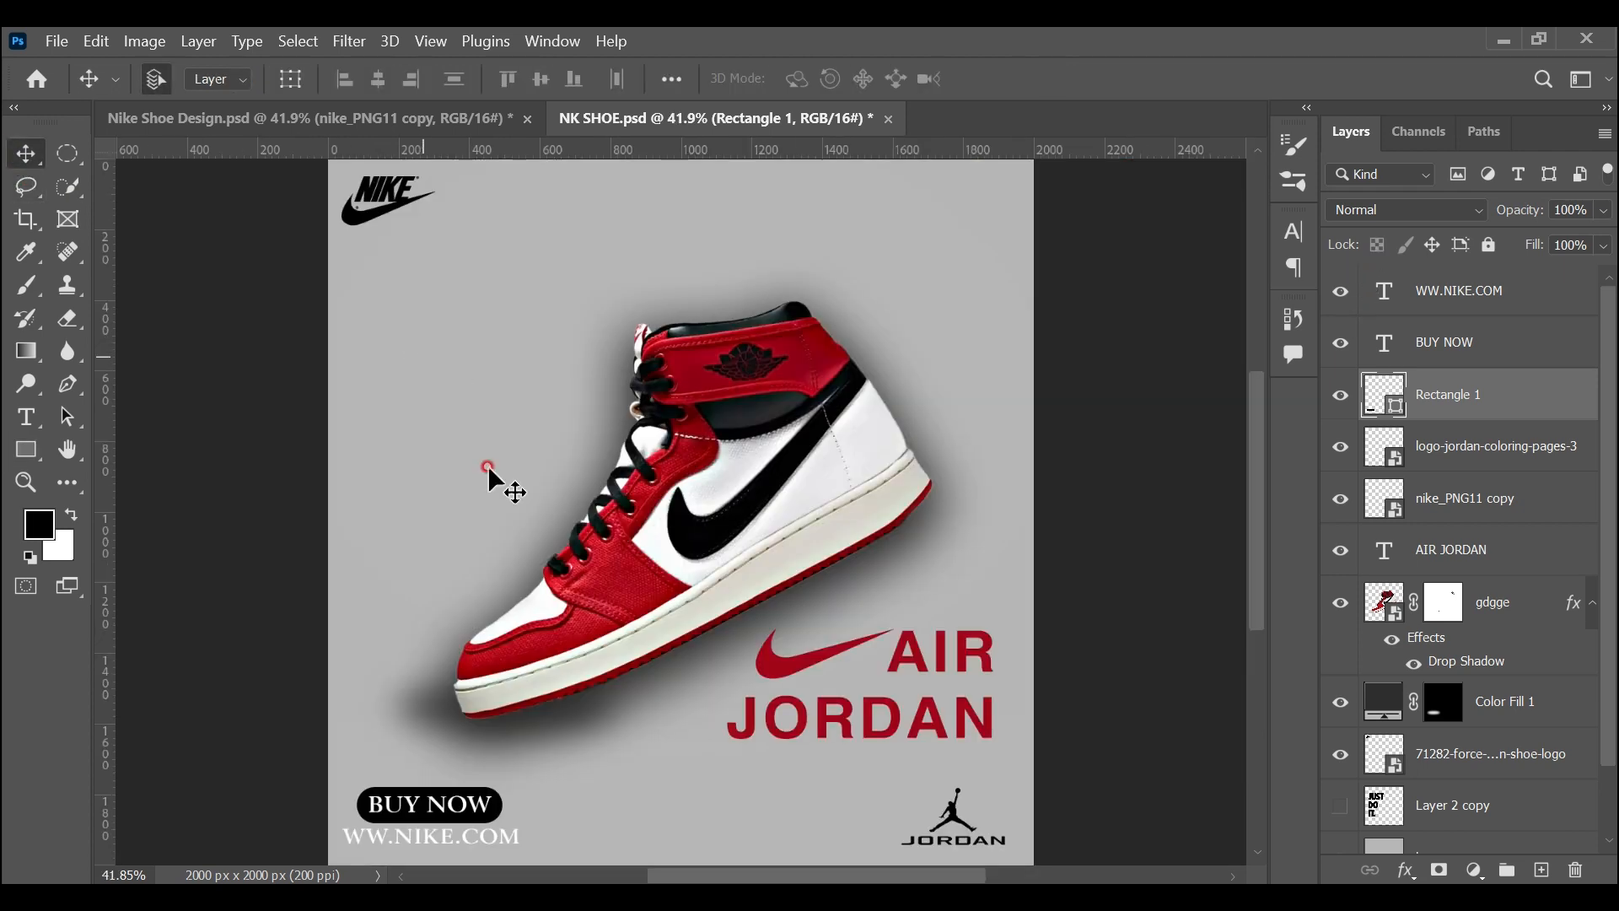
{"action": "scroll", "coordinate": [1350, 738], "scroll_direction": "down", "scroll_amount": 2}
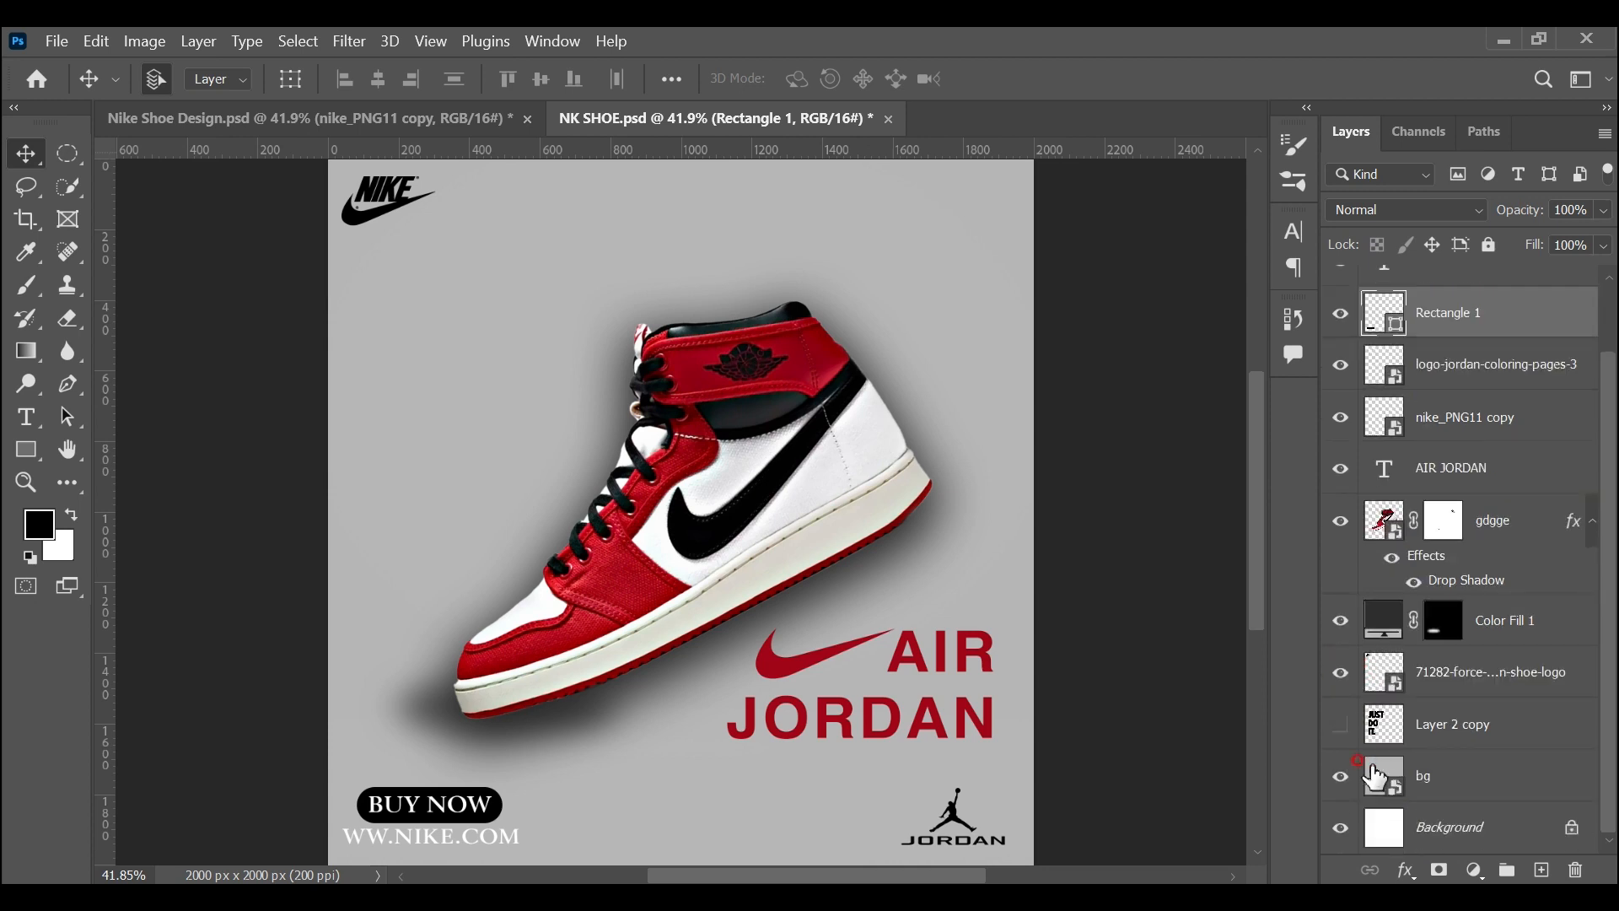
{"action": "left_click", "coordinate": [1341, 724]}
{"action": "left_click_drag", "start_coordinate": [1522, 741], "coordinate": [1486, 559]}
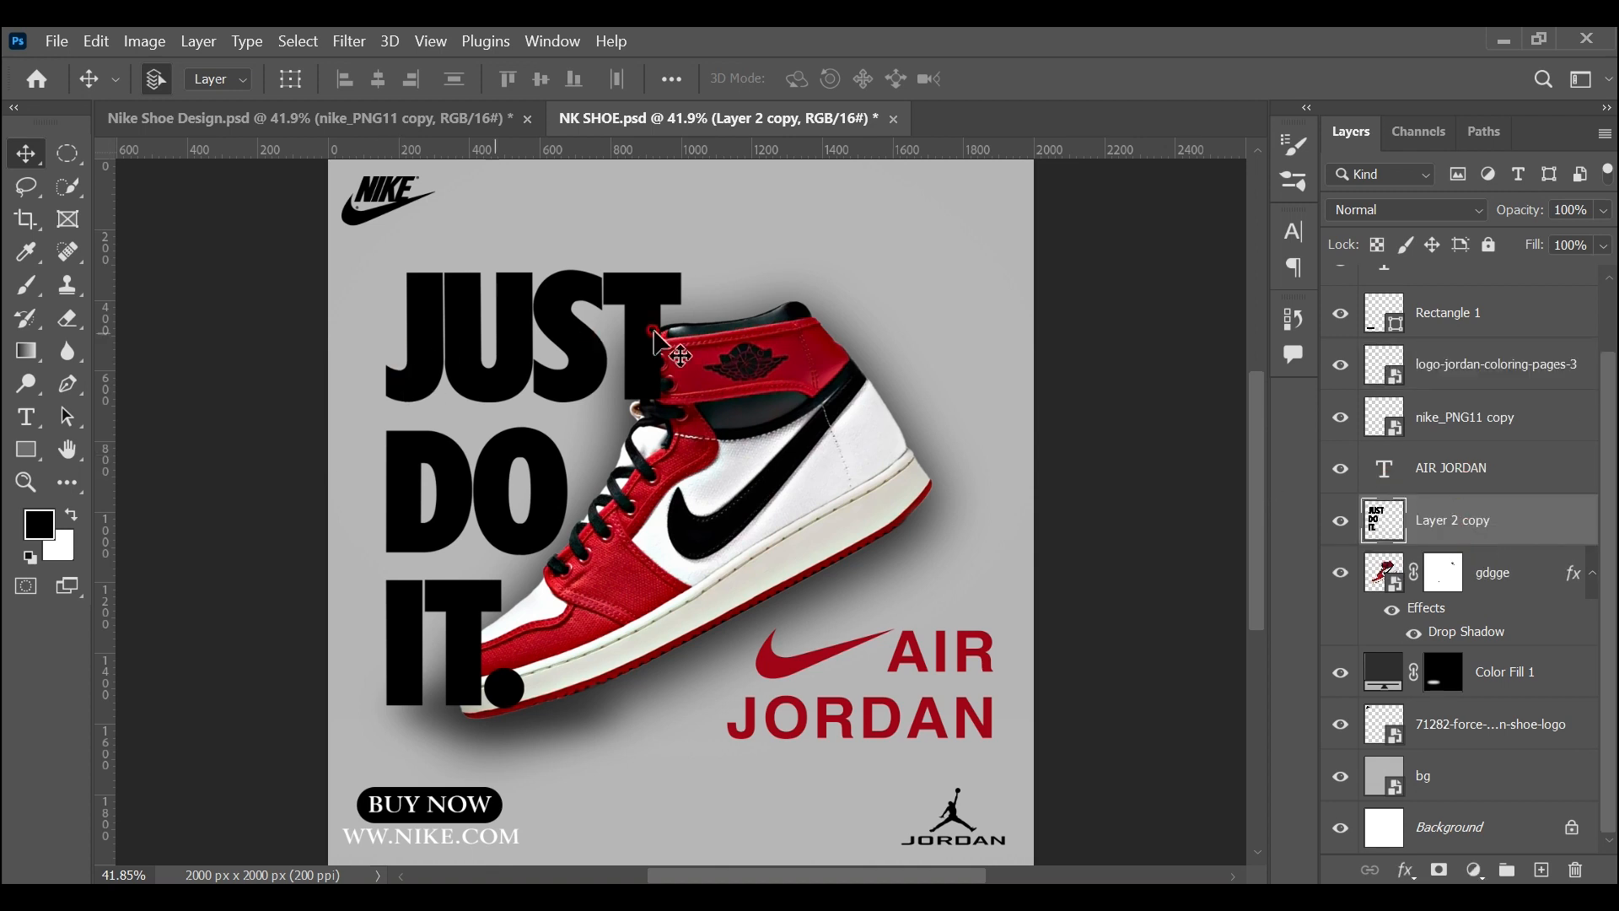
{"action": "mouse_move", "coordinate": [650, 330]}
{"action": "left_mouse_down"}
{"action": "mouse_move", "coordinate": [649, 366]}
{"action": "mouse_move", "coordinate": [646, 347]}
{"action": "left_mouse_up"}
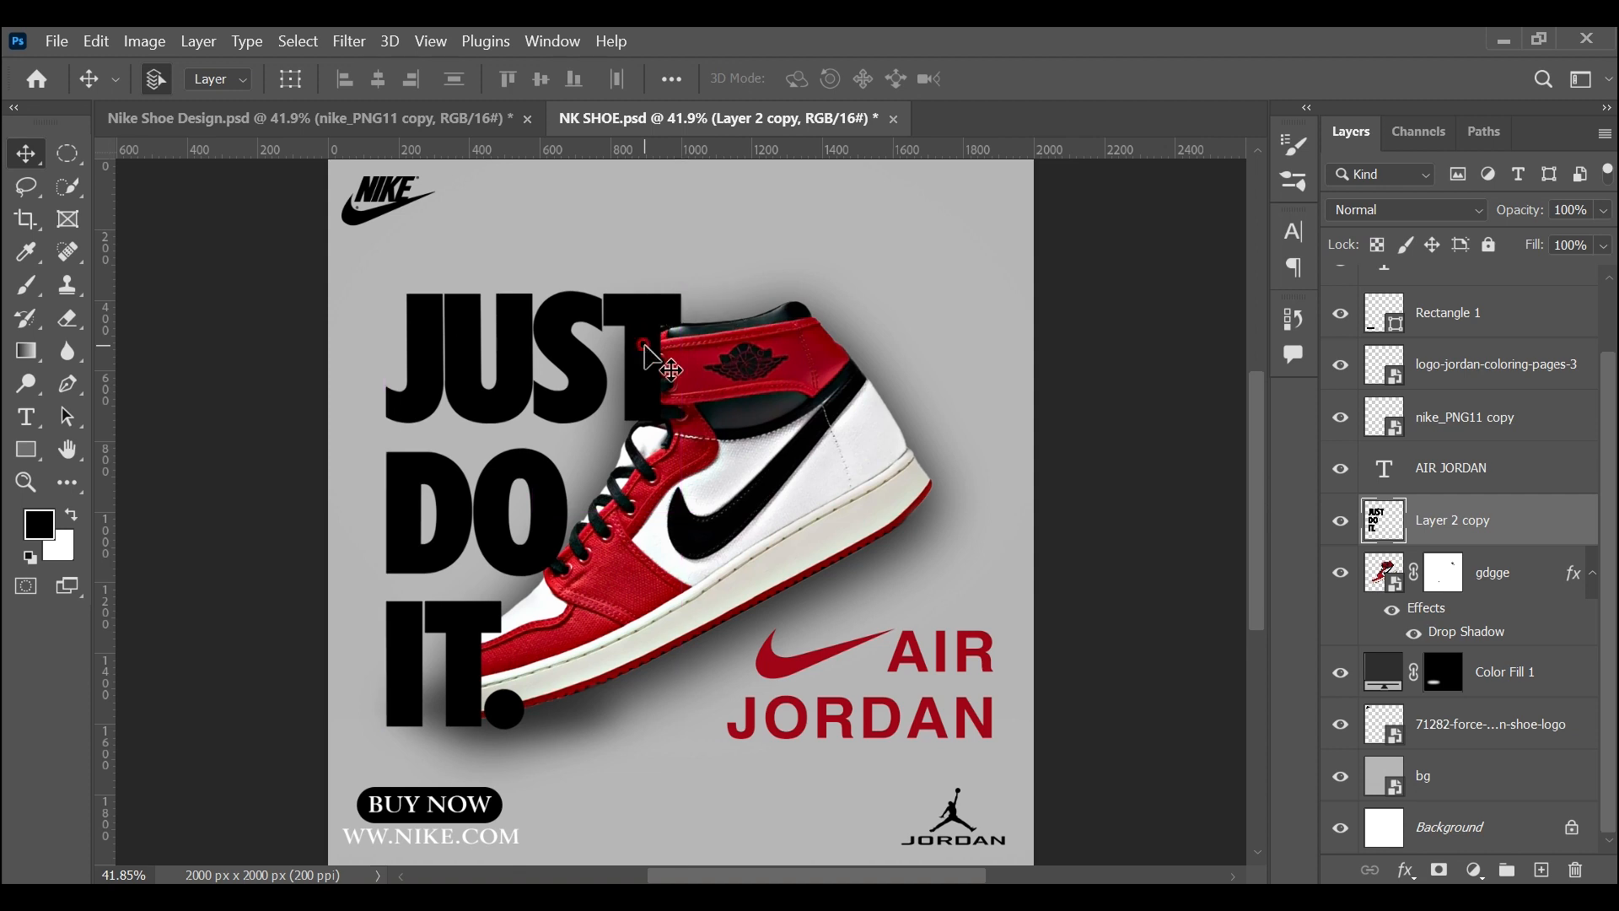
{"action": "left_click_drag", "start_coordinate": [1490, 533], "coordinate": [1512, 622]}
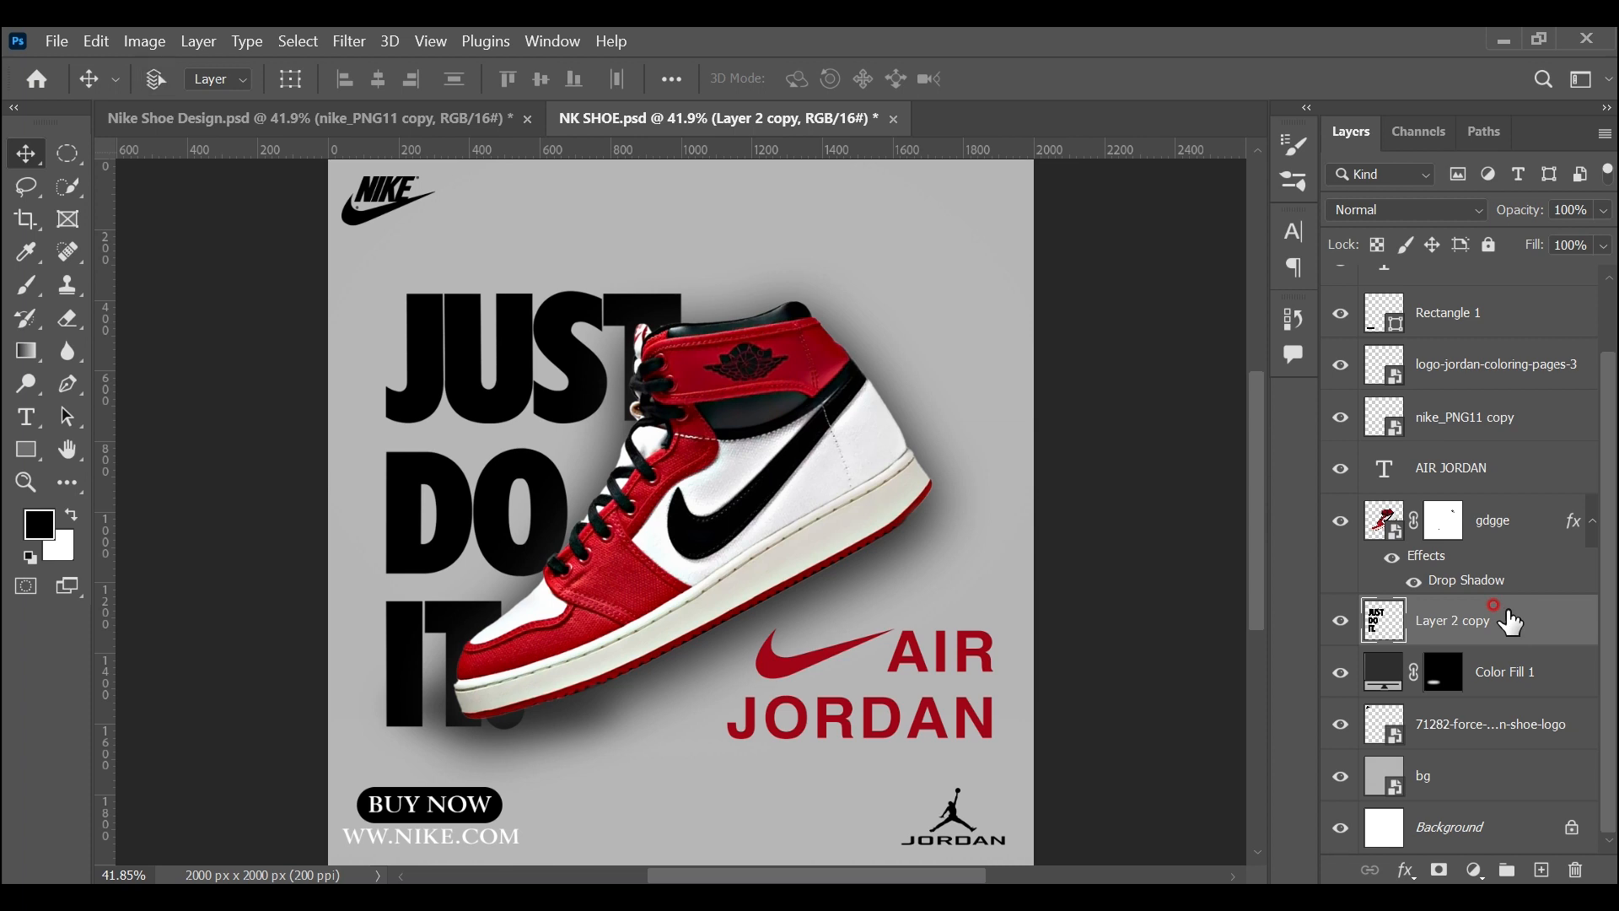
Duplicate the JUST DO IT. layer, move the copy above the shoe and set its fill to 0%
{"action": "key", "text": "ctrl+j"}
{"action": "left_click_drag", "start_coordinate": [1511, 621], "coordinate": [1518, 510]}
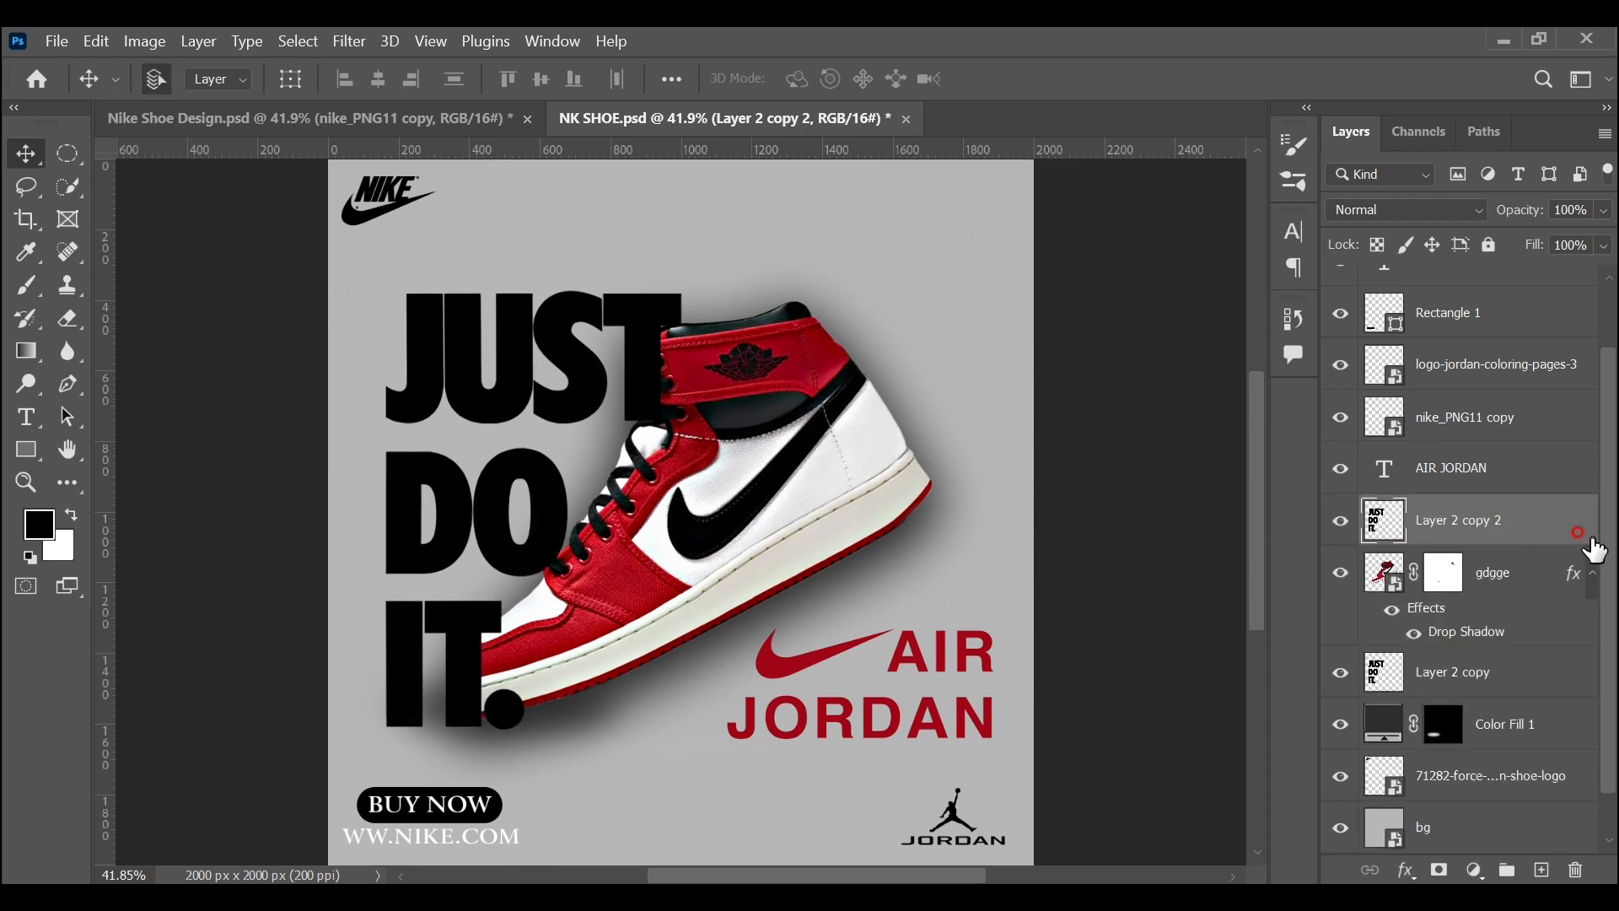
{"action": "left_click", "coordinate": [1605, 249]}
{"action": "left_click_drag", "start_coordinate": [1579, 269], "coordinate": [1480, 278]}
{"action": "left_click", "coordinate": [1549, 532]}
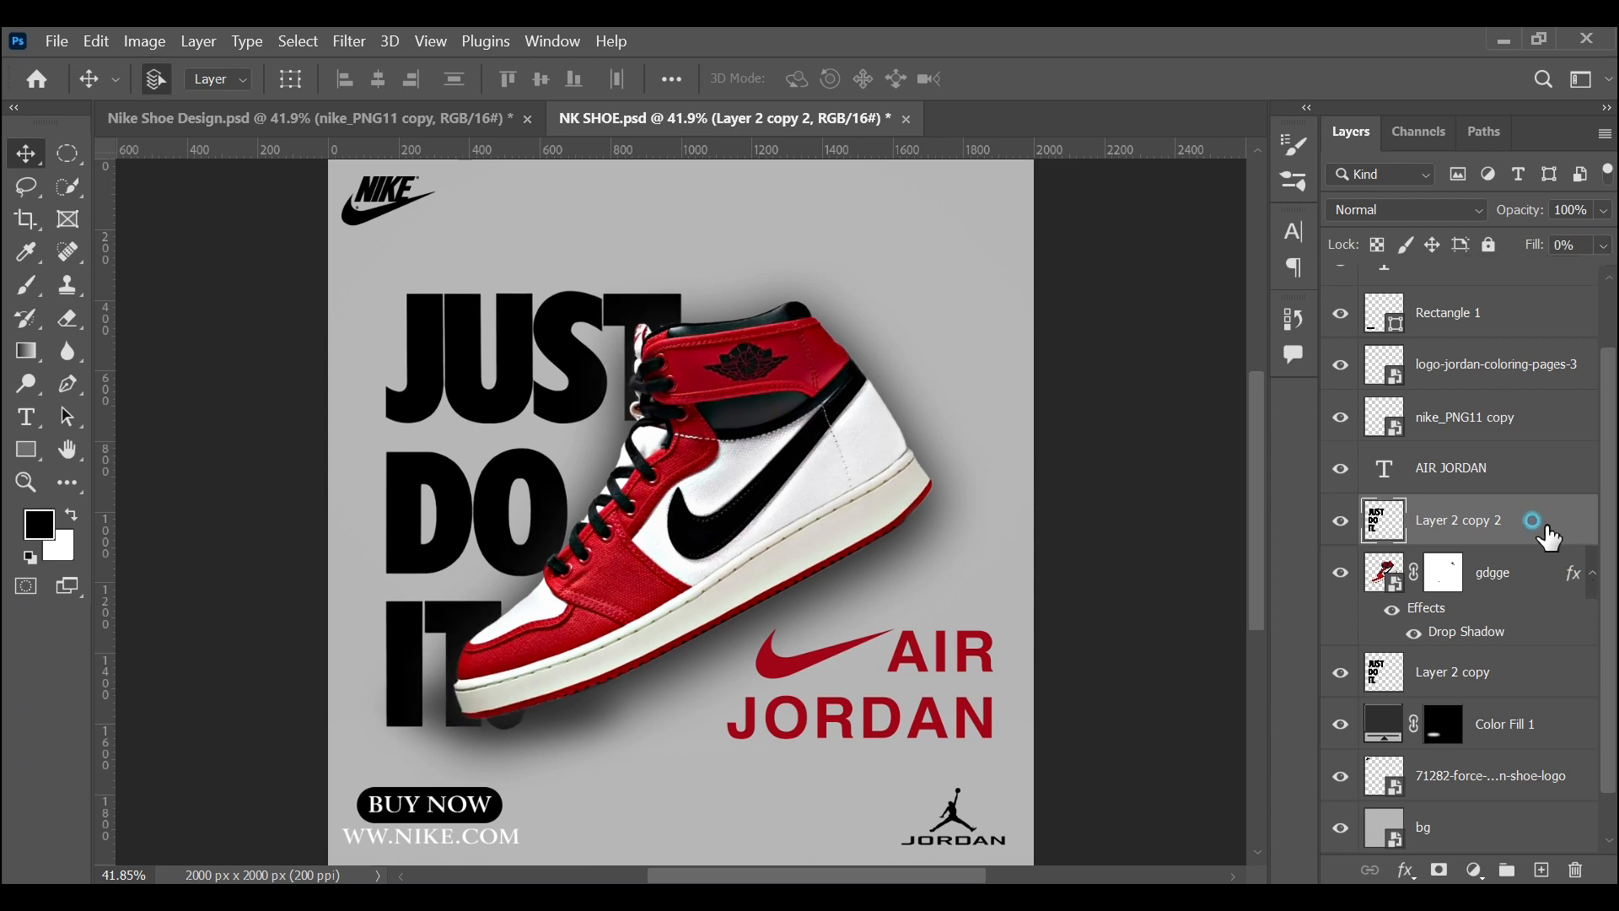
Add a white 5 px centre-positioned stroke style to the JUST DO IT. copy above the shoe
{"action": "double_click", "coordinate": [1549, 533]}
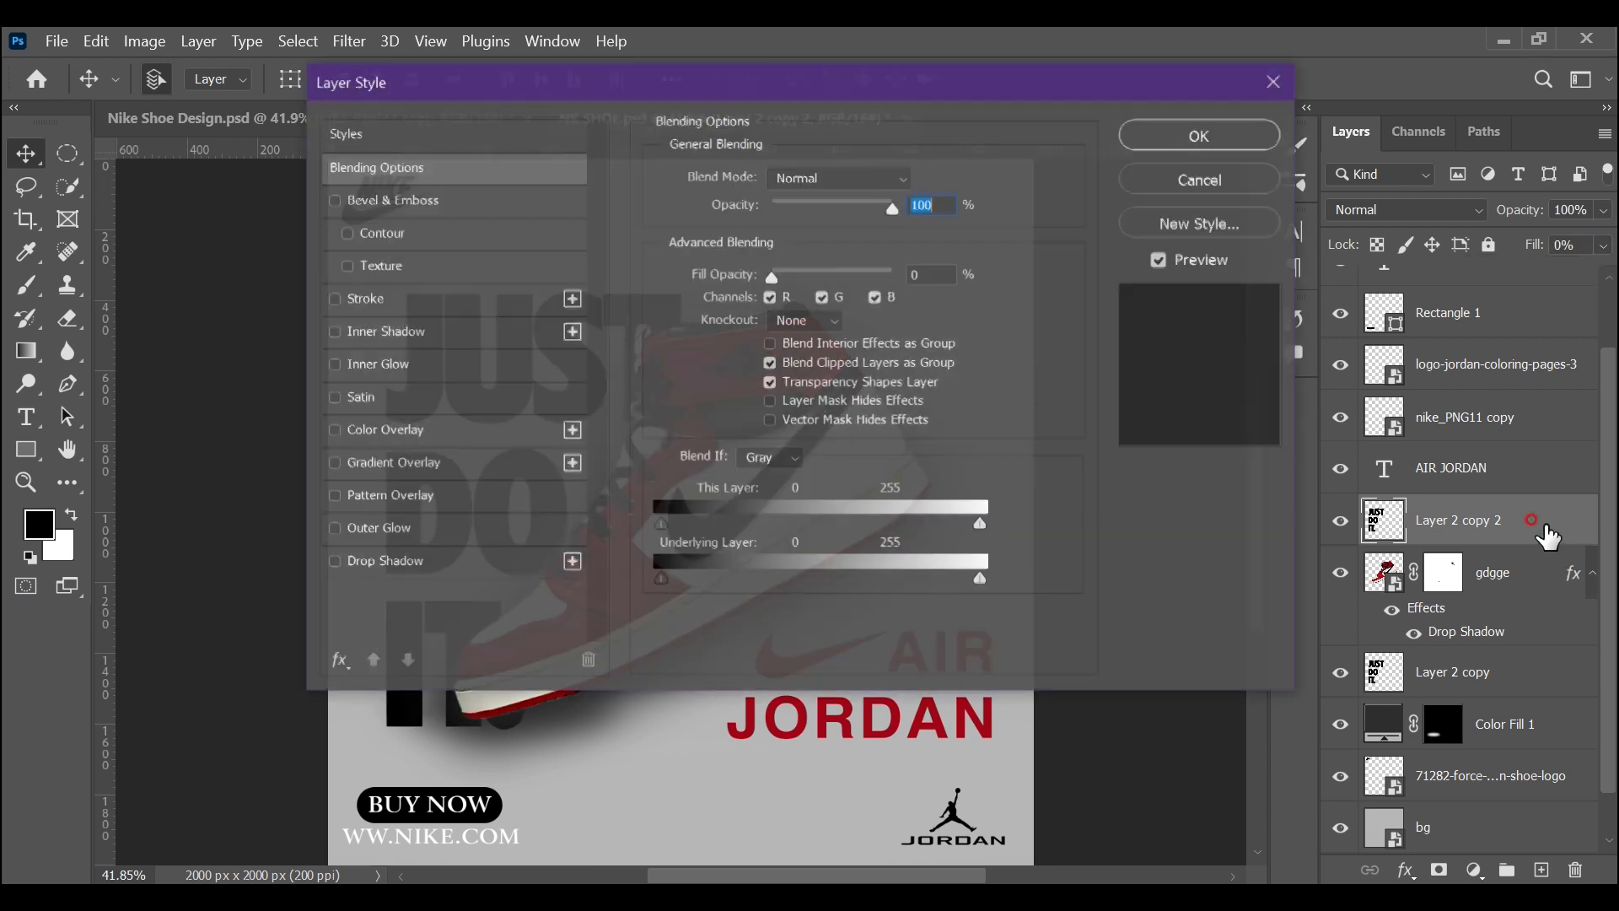
{"action": "left_click", "coordinate": [421, 312]}
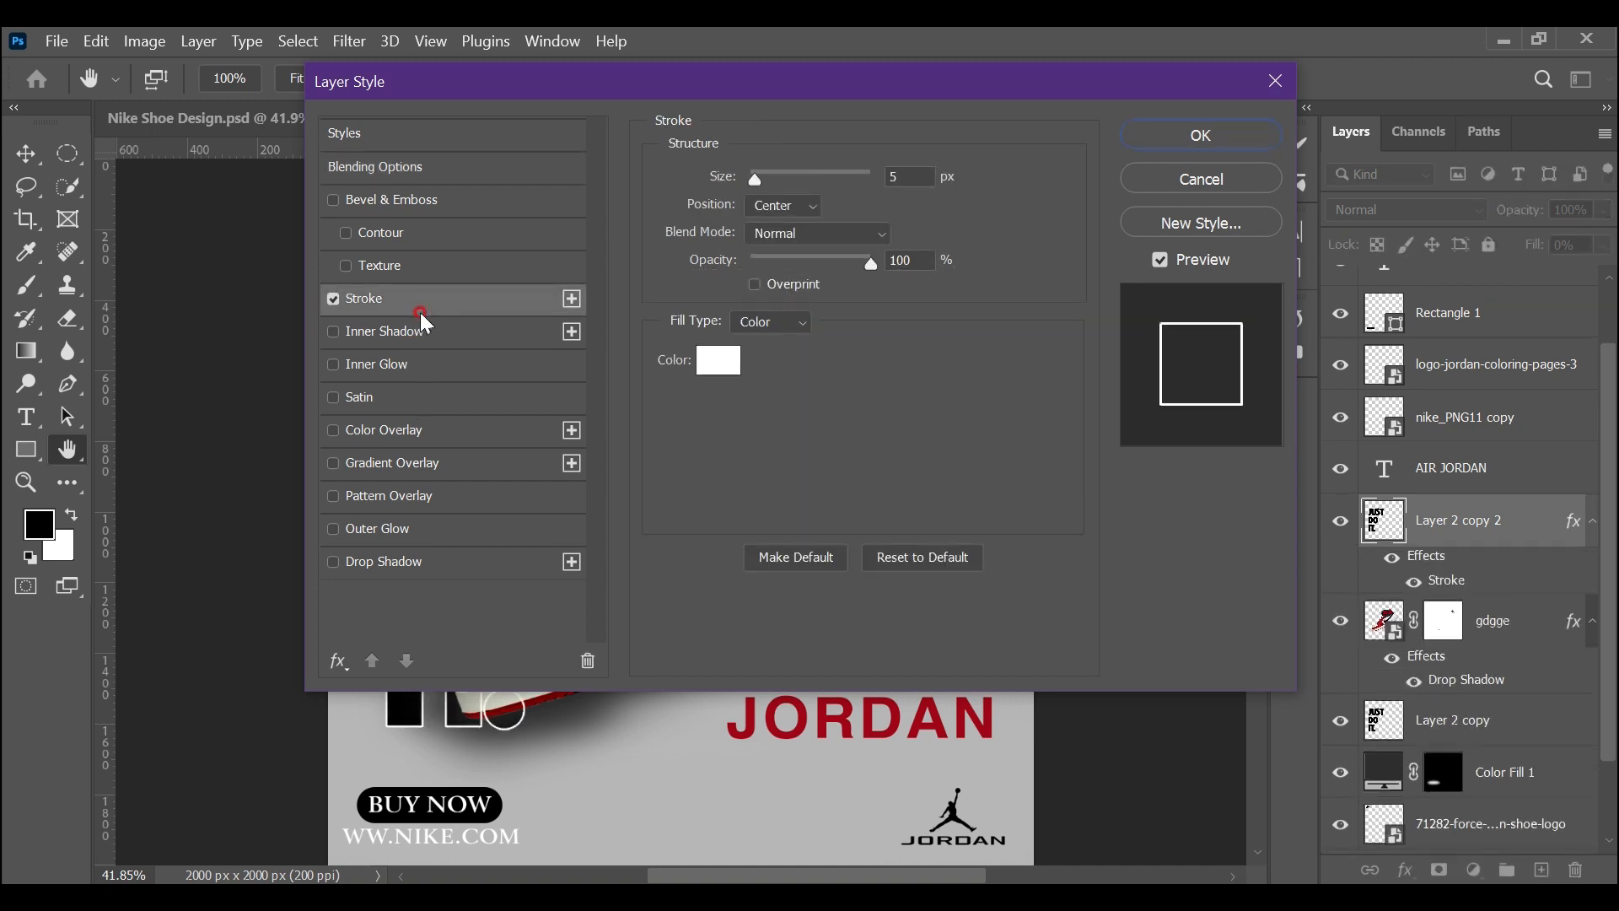
{"action": "left_click_drag", "start_coordinate": [883, 78], "coordinate": [1222, 140]}
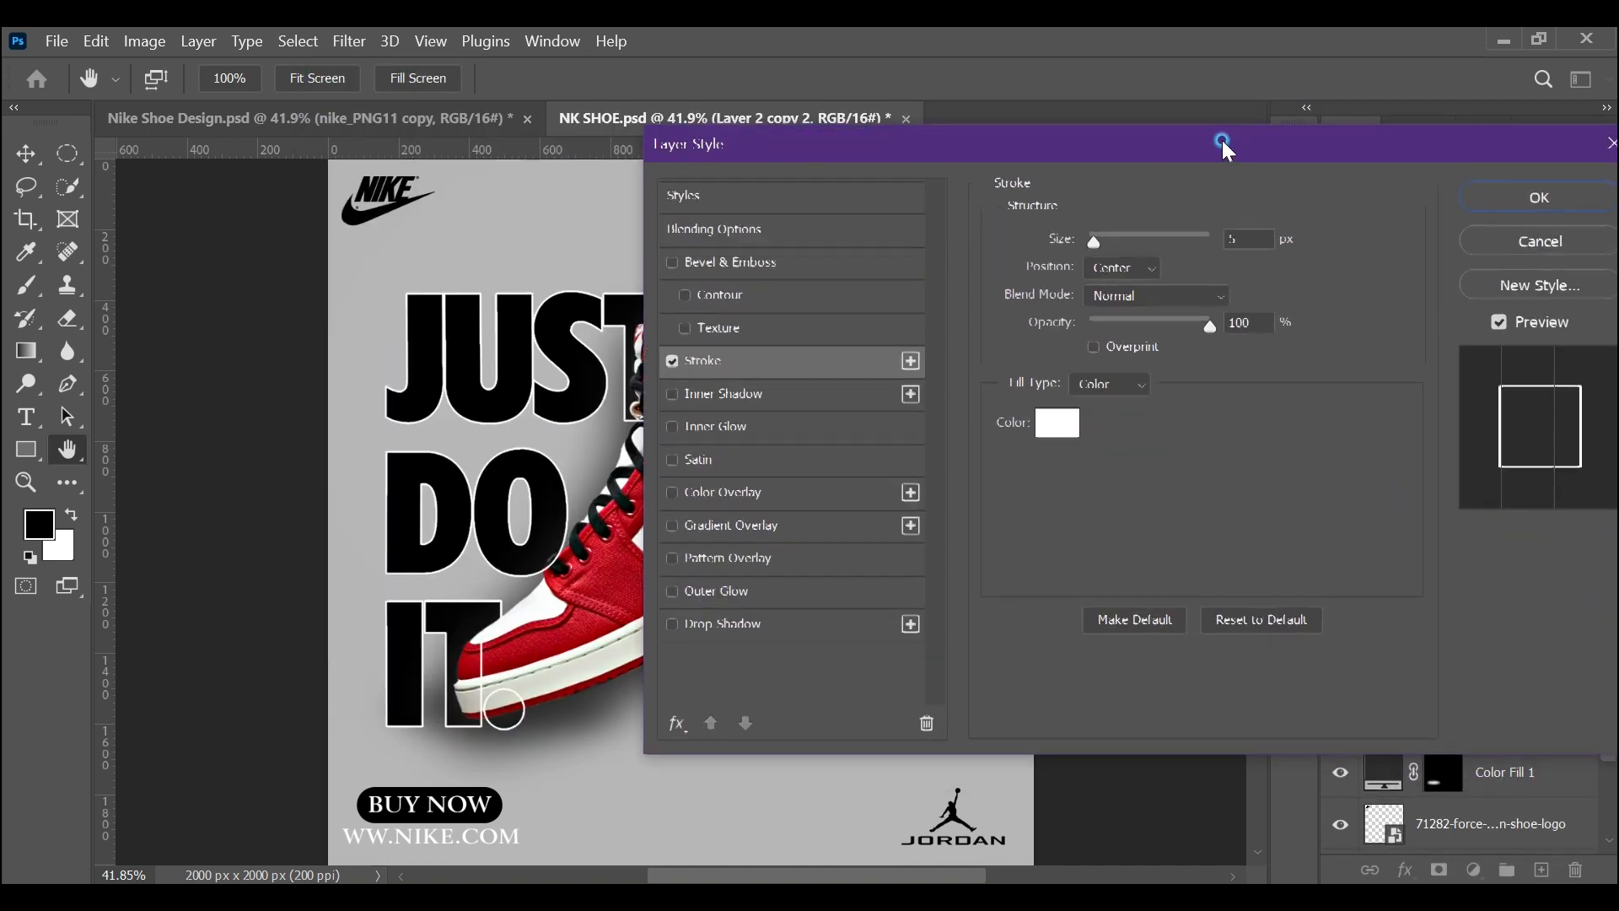
{"action": "left_click", "coordinate": [1063, 447]}
{"action": "left_click", "coordinate": [568, 622]}
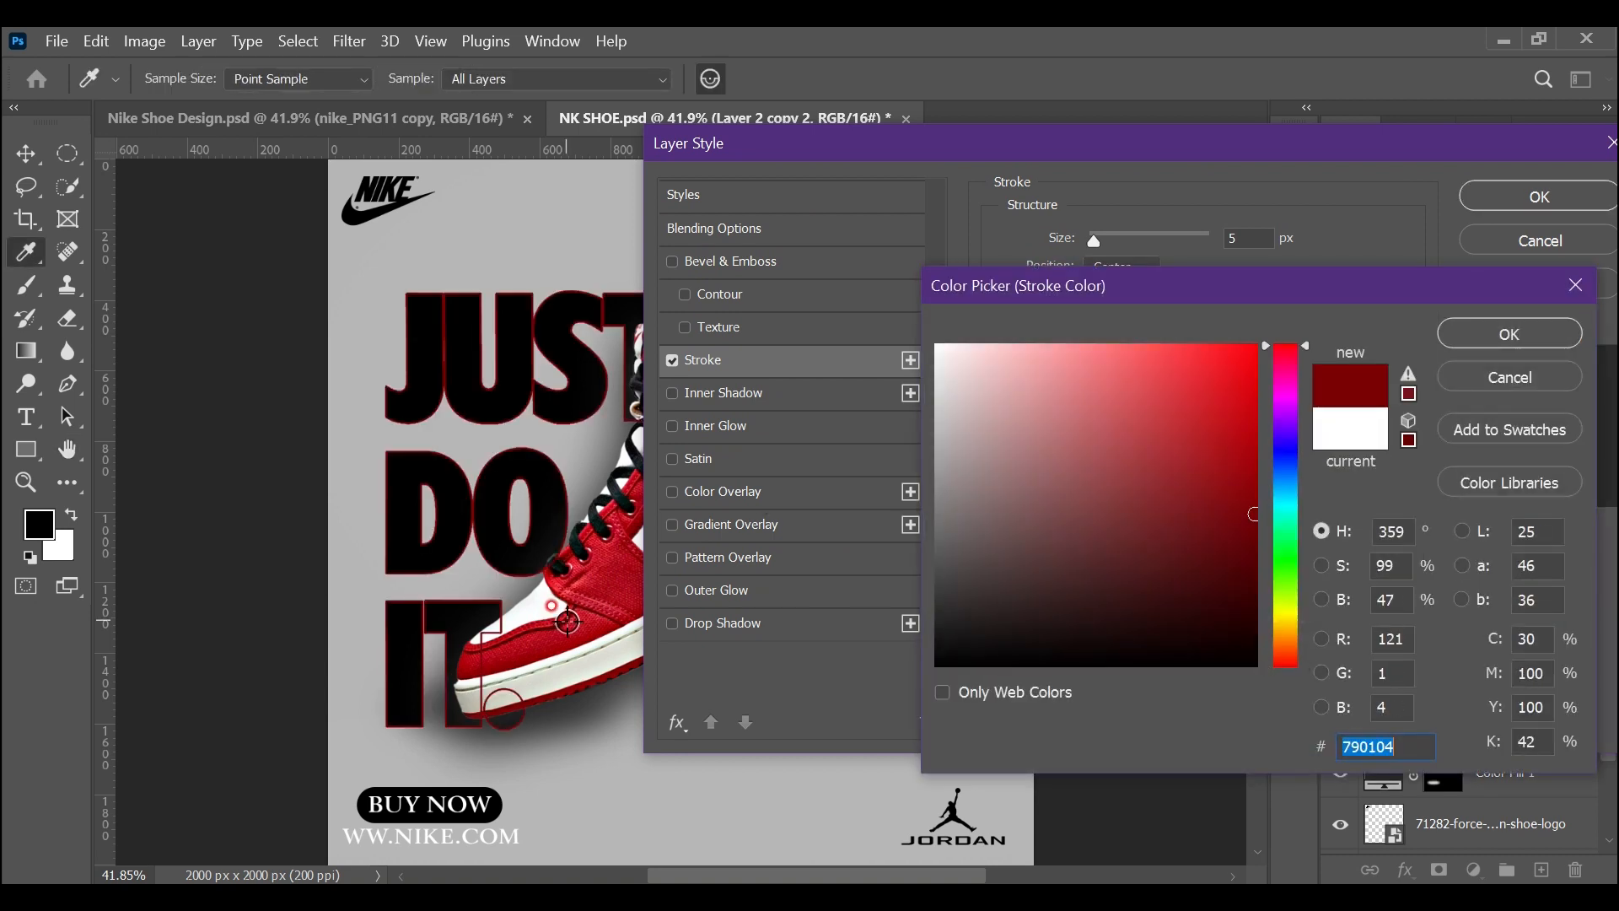
{"action": "left_click", "coordinate": [1541, 369]}
Apply the stroke layer style to the JUST DO IT. copy
{"action": "mouse_move", "coordinate": [1320, 146]}
{"action": "left_mouse_down"}
{"action": "mouse_move", "coordinate": [1395, 593]}
{"action": "mouse_move", "coordinate": [1394, 705]}
{"action": "mouse_move", "coordinate": [1243, 313]}
{"action": "left_mouse_up"}
{"action": "left_click", "coordinate": [1460, 365]}
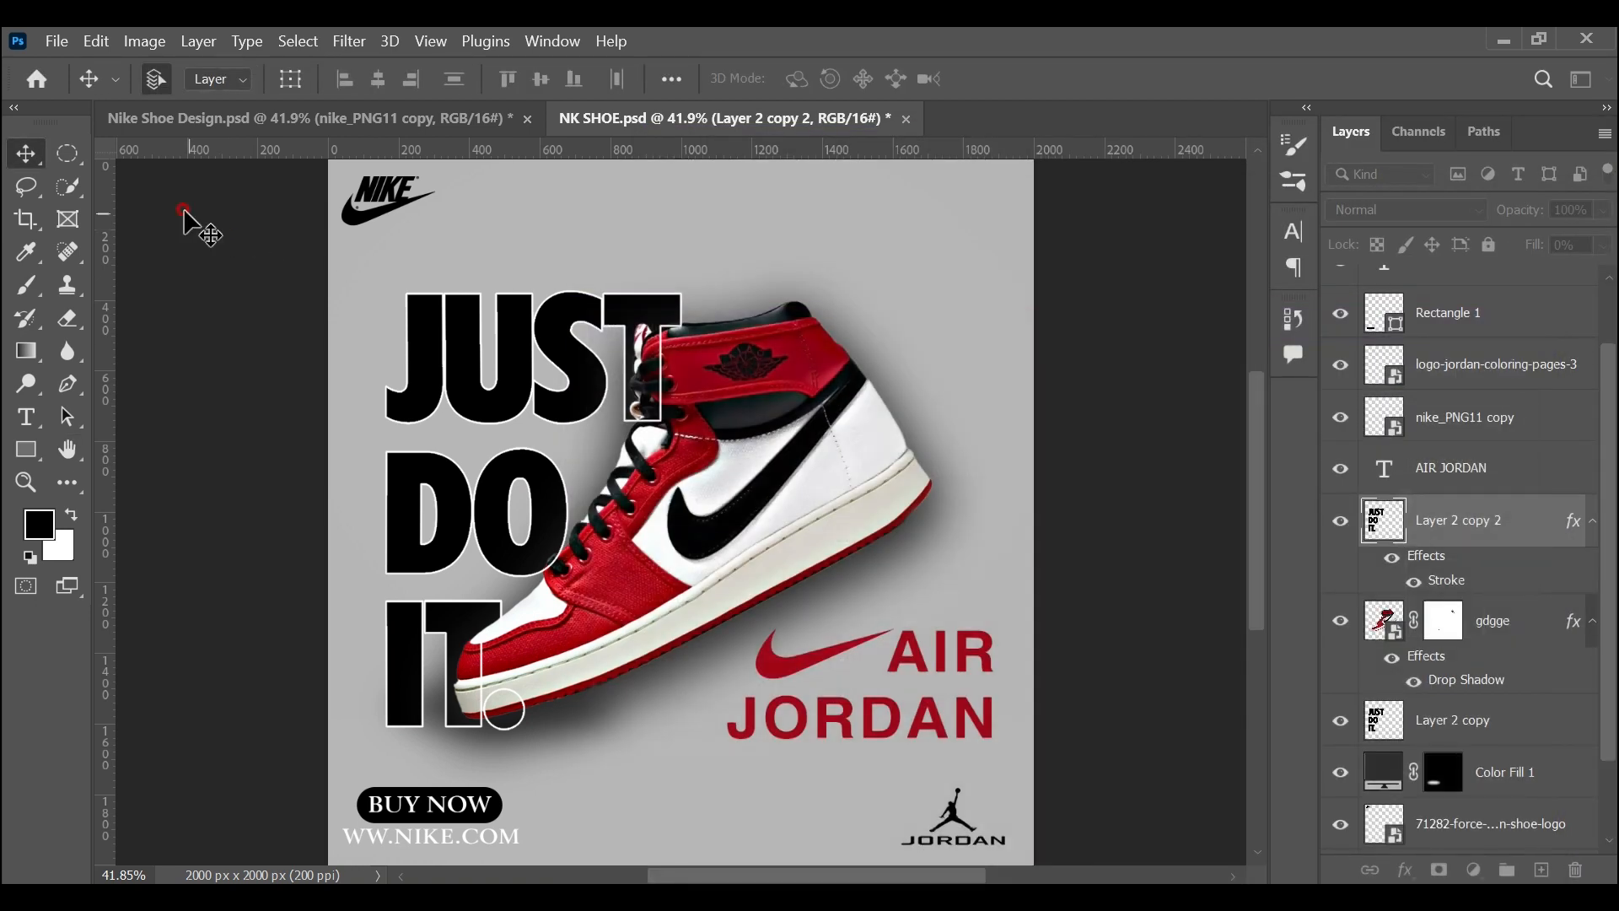
Start a right-aligned text at the top of the poster in Helvetica Bold at 100 pt
{"action": "left_click", "coordinate": [26, 417]}
{"action": "left_click", "coordinate": [964, 78]}
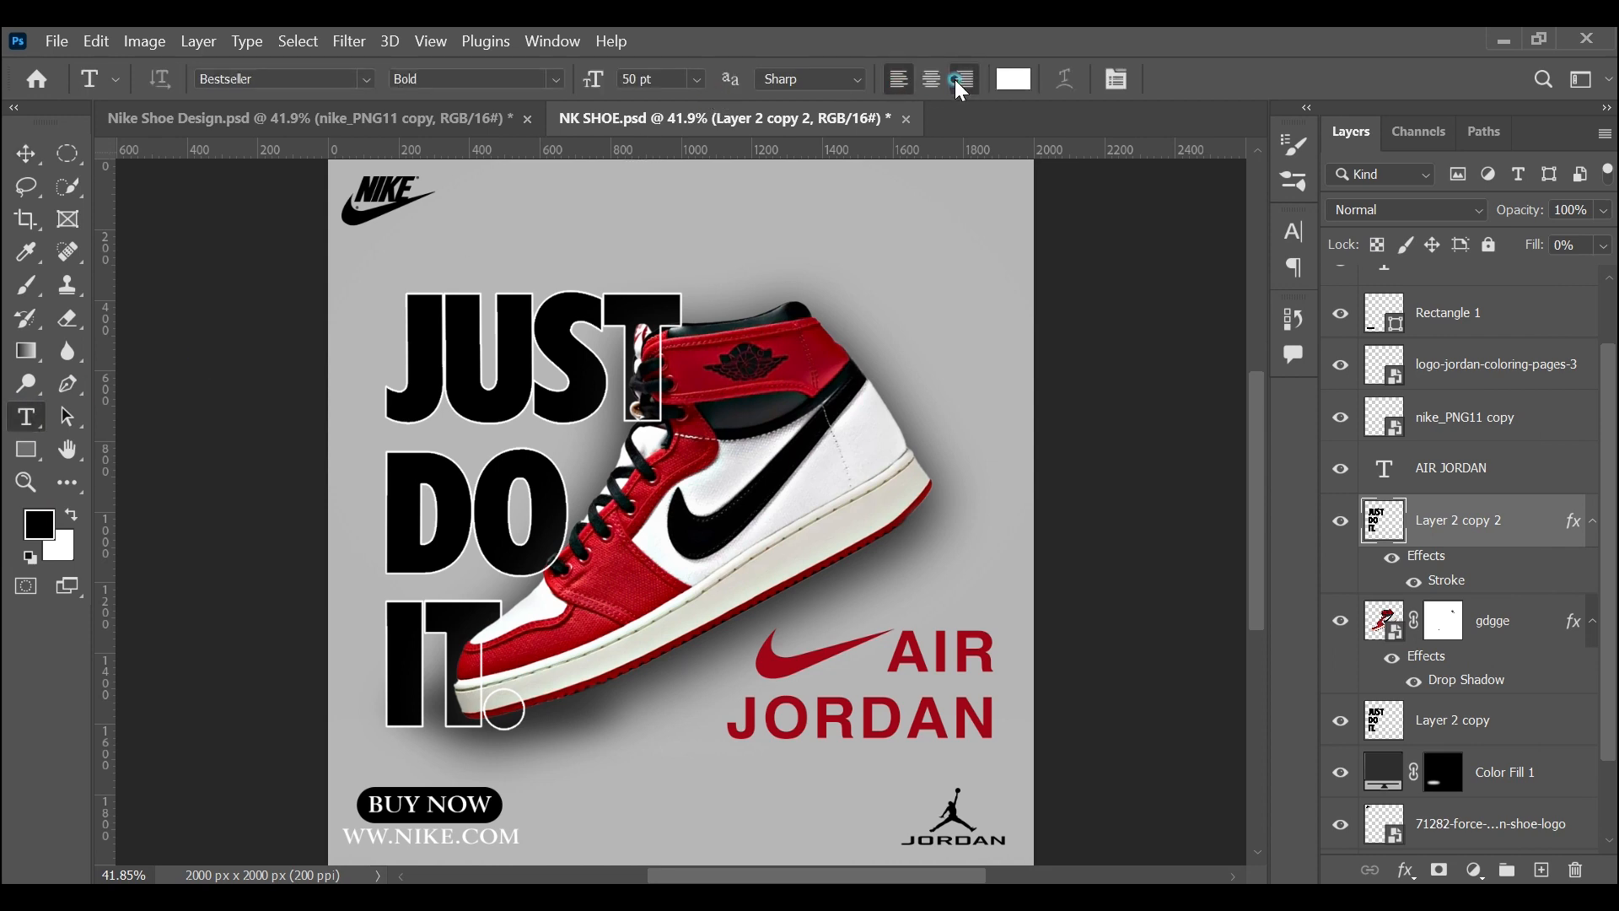
{"action": "left_click", "coordinate": [769, 208]}
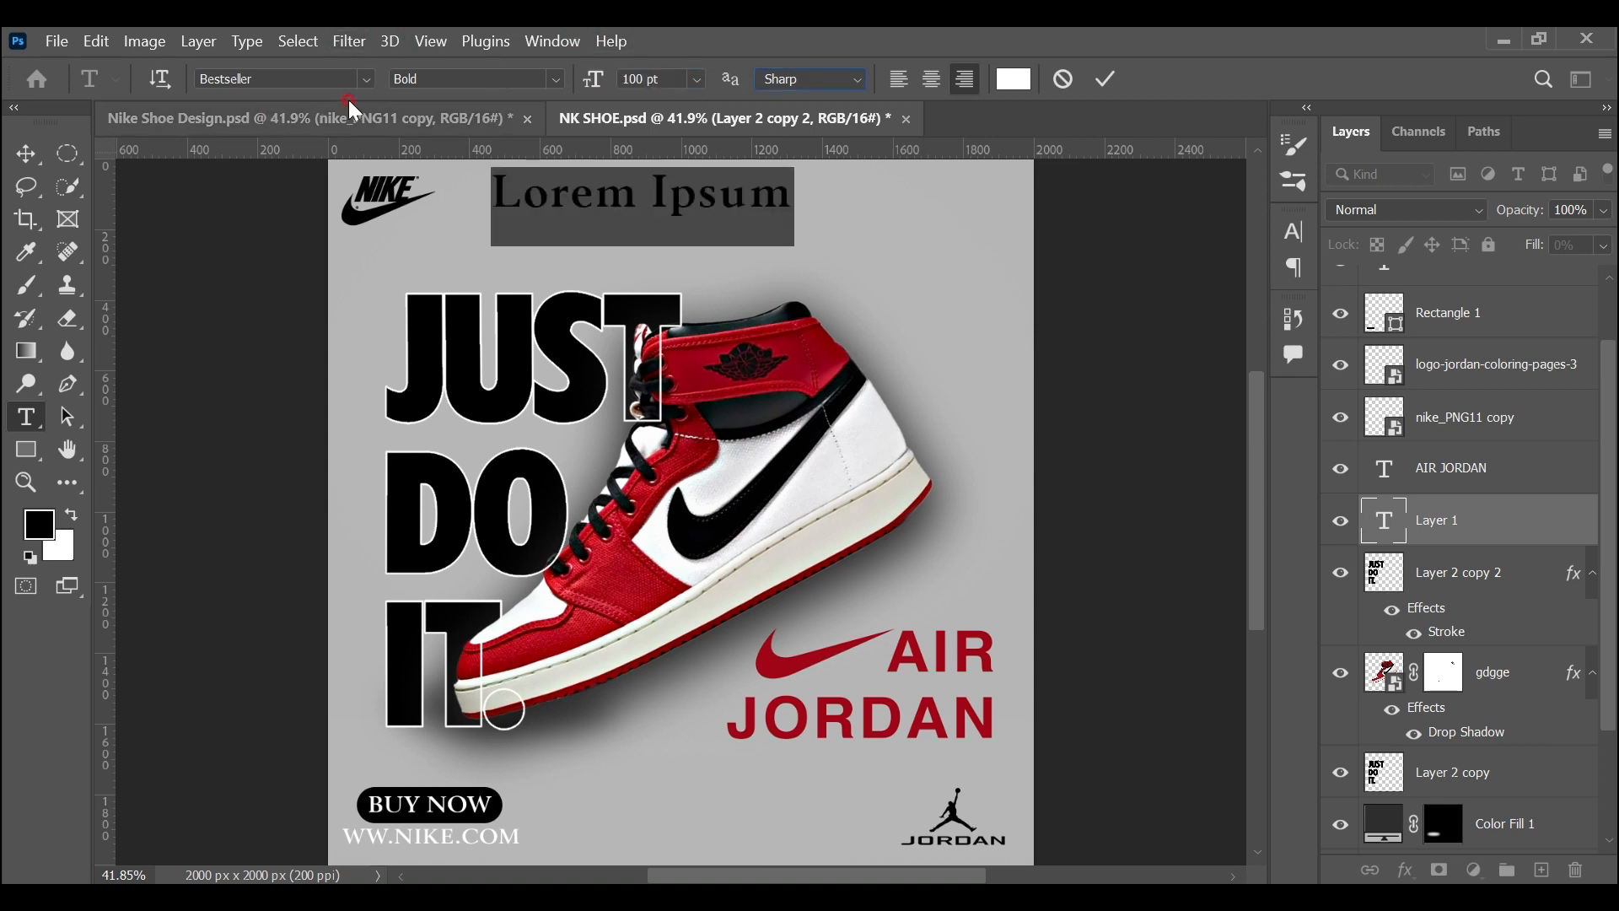
{"action": "left_click", "coordinate": [365, 78]}
{"action": "left_click", "coordinate": [379, 177]}
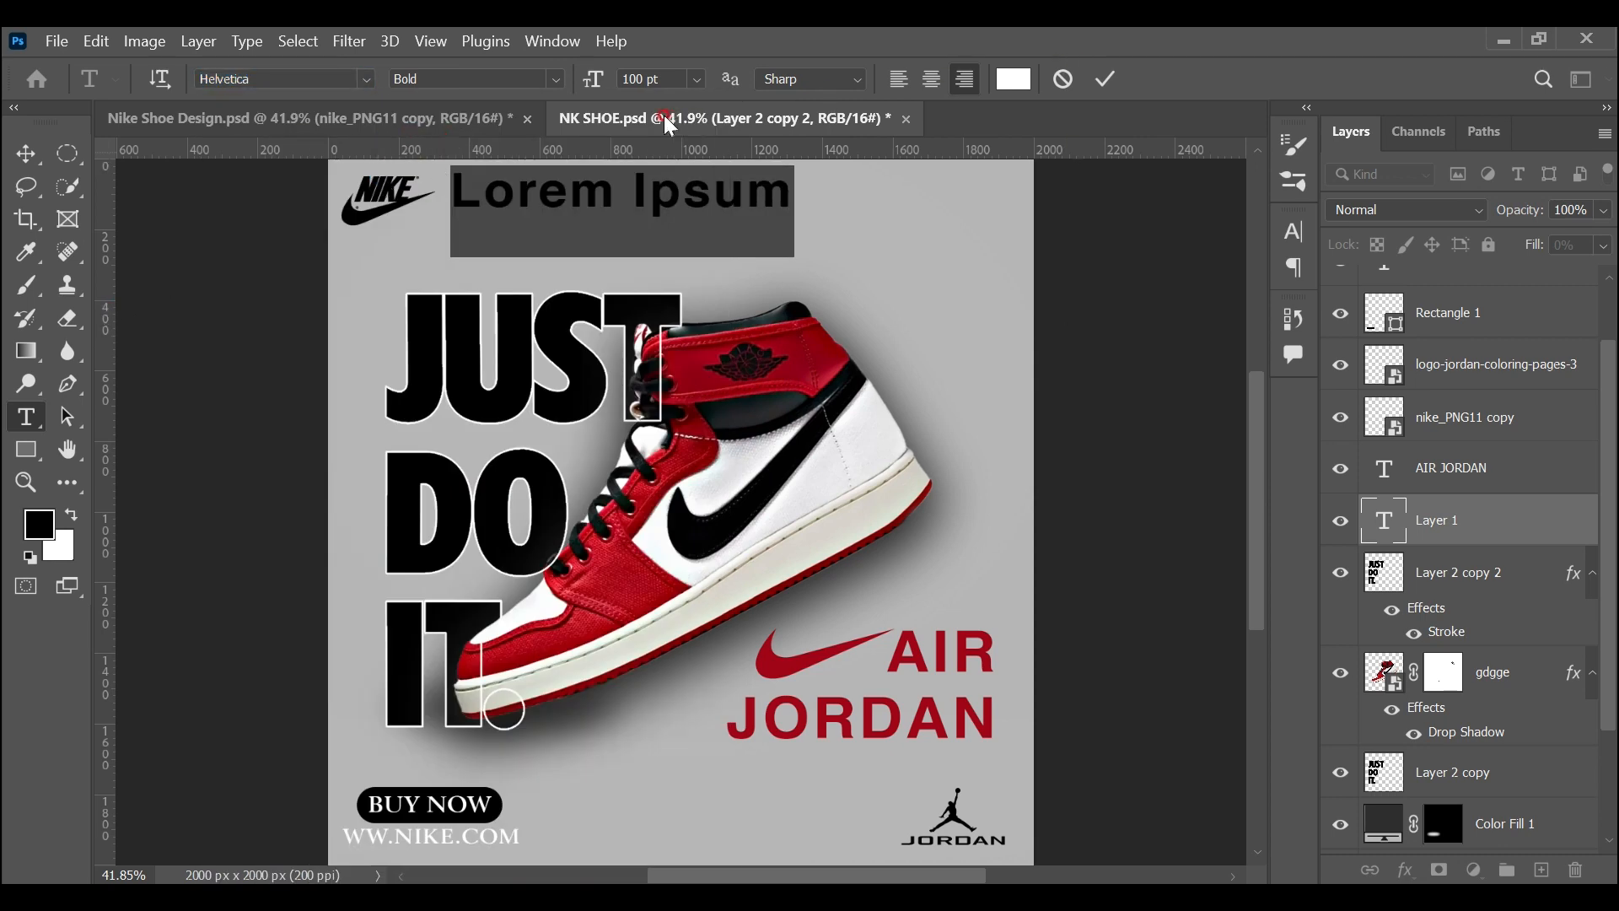
Set the new text's tracking to 10 and its leading to 25 pt
{"action": "left_click", "coordinate": [1294, 227]}
{"action": "left_click", "coordinate": [1252, 324]}
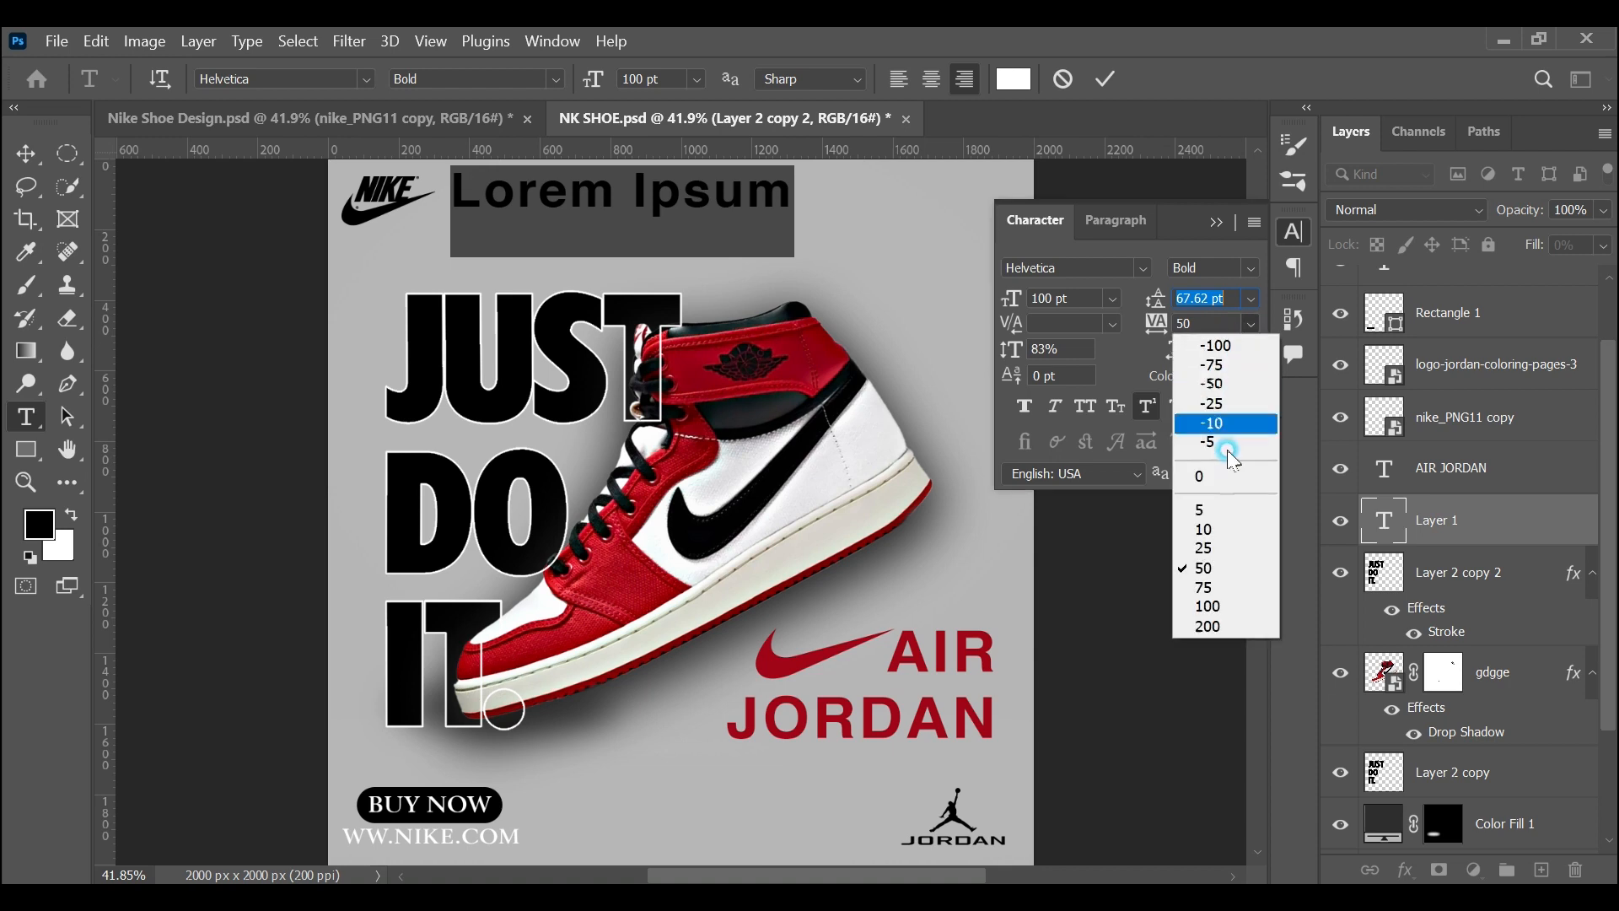
{"action": "left_click", "coordinate": [1205, 531]}
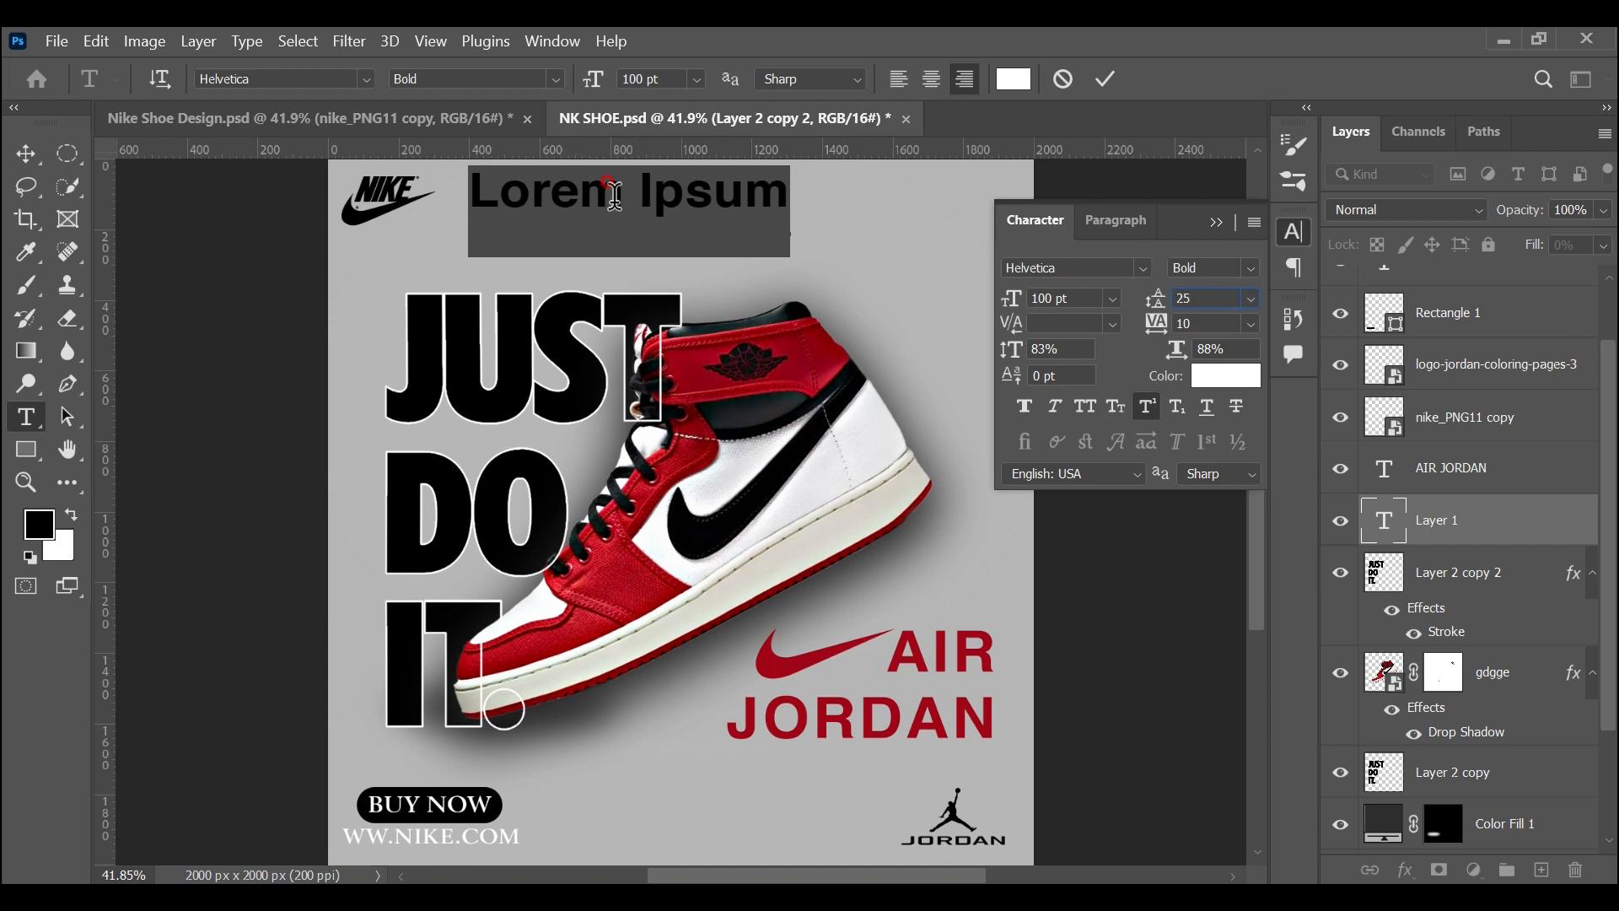
{"action": "left_click", "coordinate": [614, 203]}
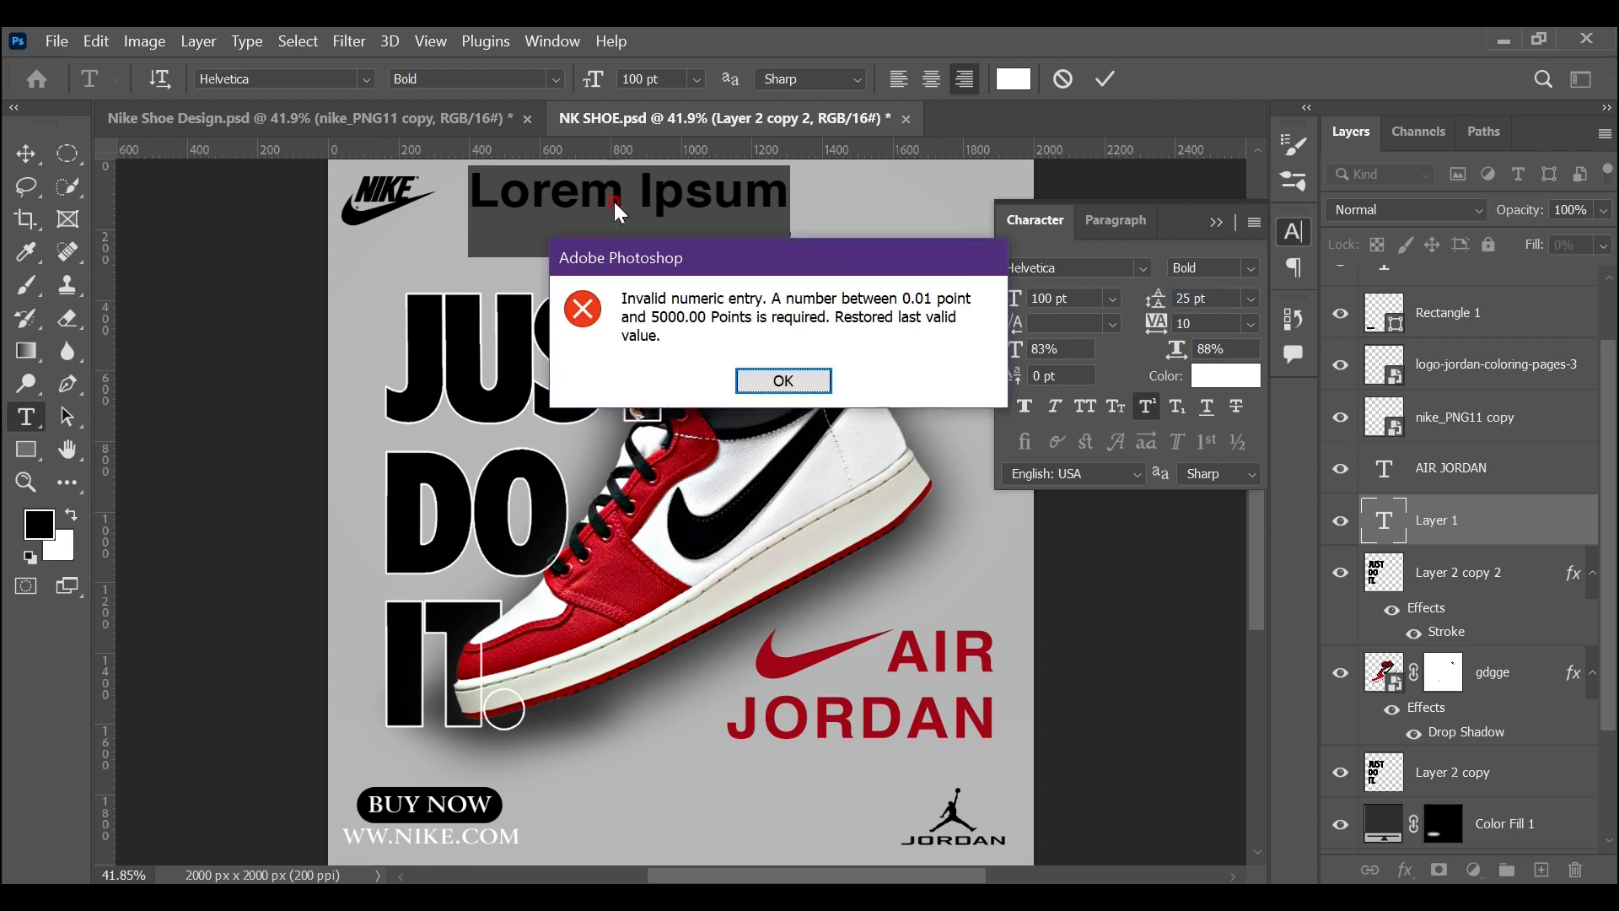
{"action": "left_click", "coordinate": [780, 379]}
{"action": "left_click", "coordinate": [1216, 222]}
Write 25% and SALE on two lines at the top of the poster and correct the discount to 20%
{"action": "left_click", "coordinate": [749, 182]}
{"action": "type", "text": "2"}
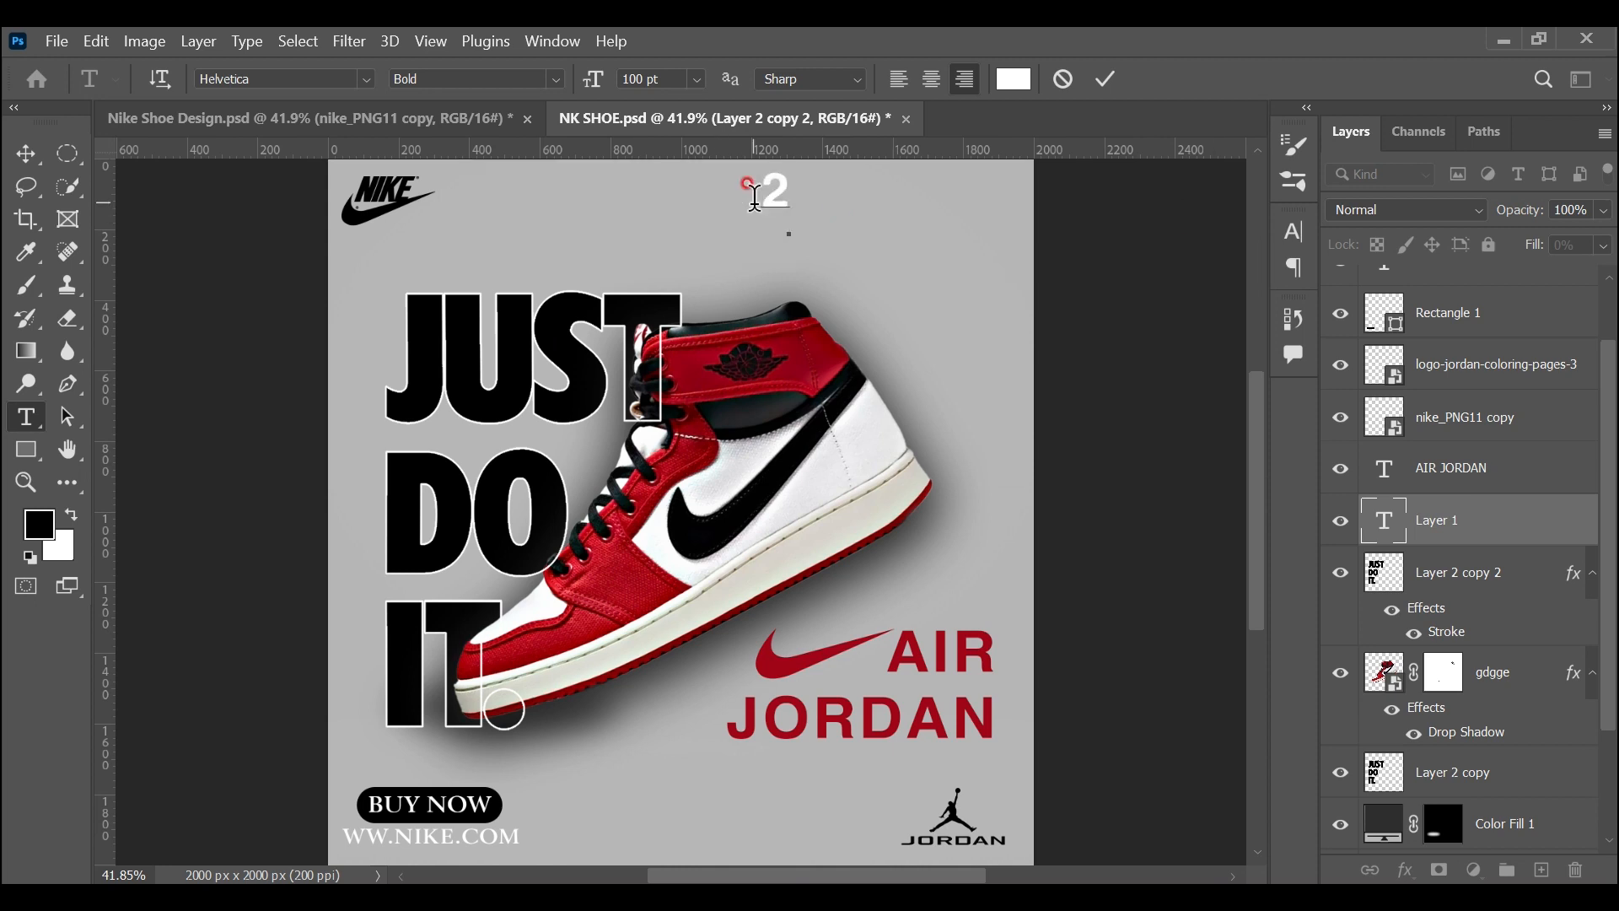
{"action": "type", "text": "5%"}
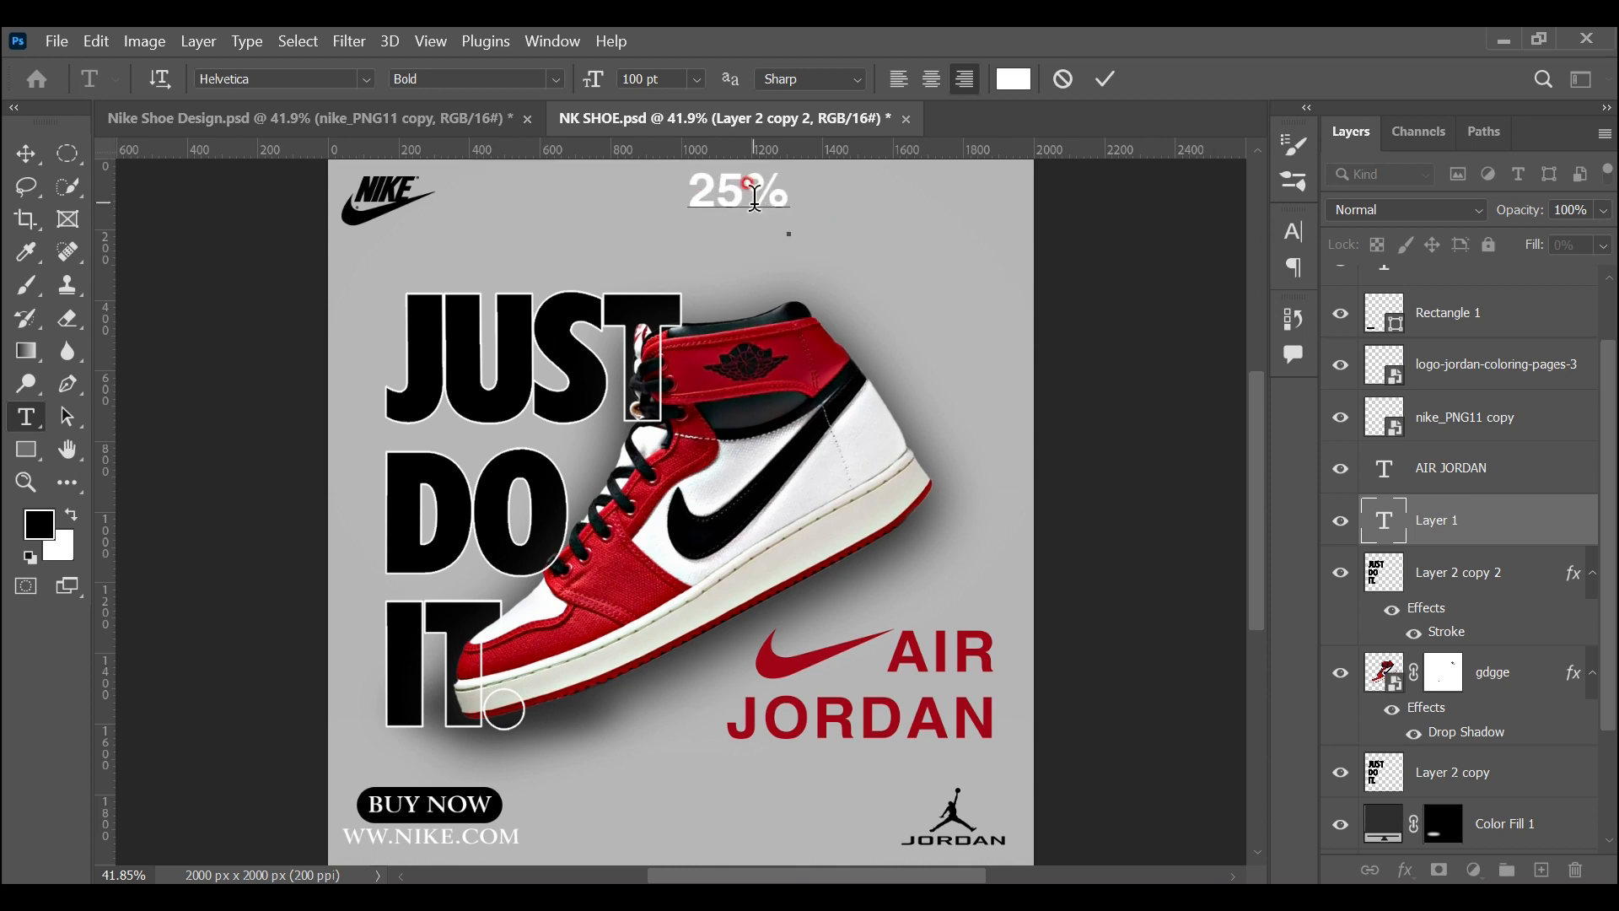
{"action": "key", "text": "Return"}
{"action": "type", "text": "SALE"}
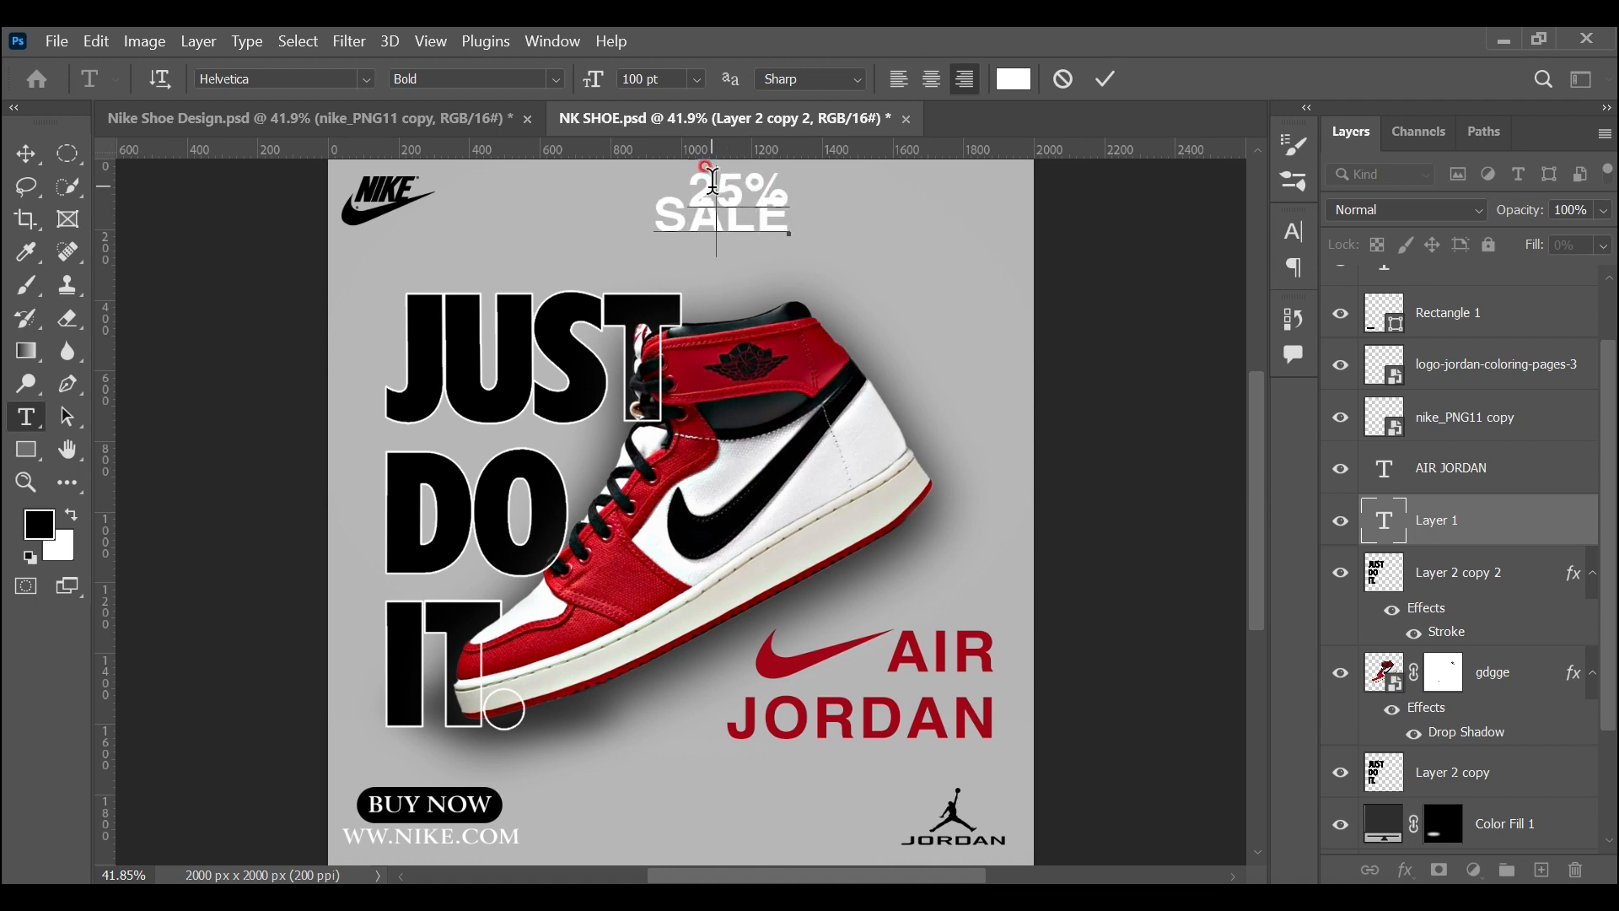
{"action": "key", "text": "BackSpace"}
{"action": "left_click", "coordinate": [26, 154]}
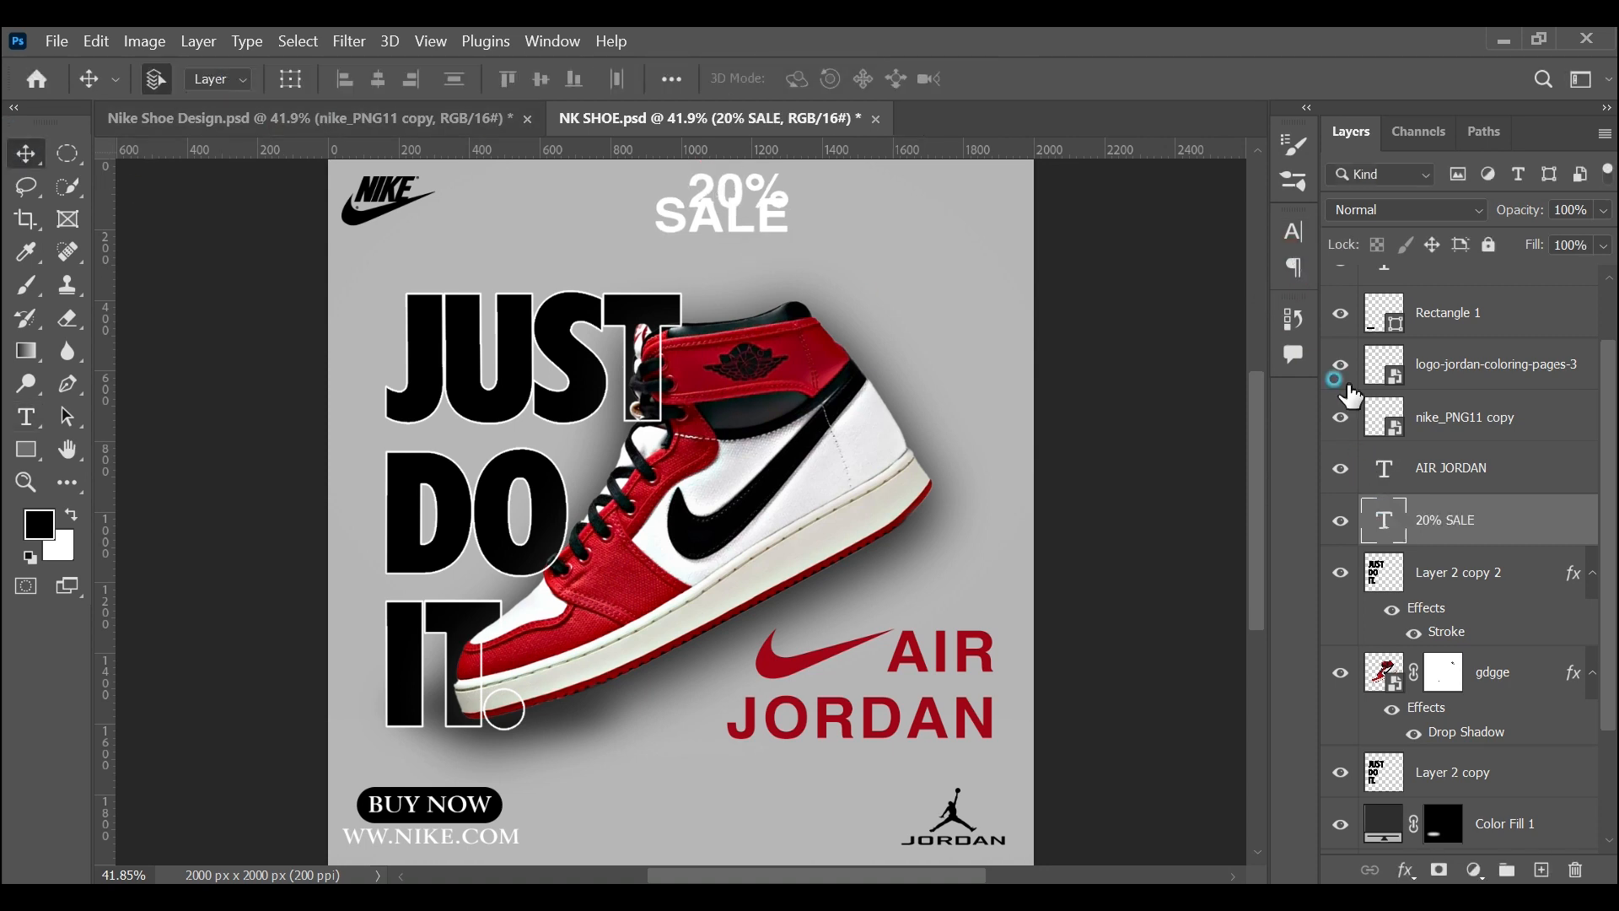
Enlarge the 20% SALE text to 169 pt and move it to the poster's top-right corner
{"action": "left_click", "coordinate": [1294, 232]}
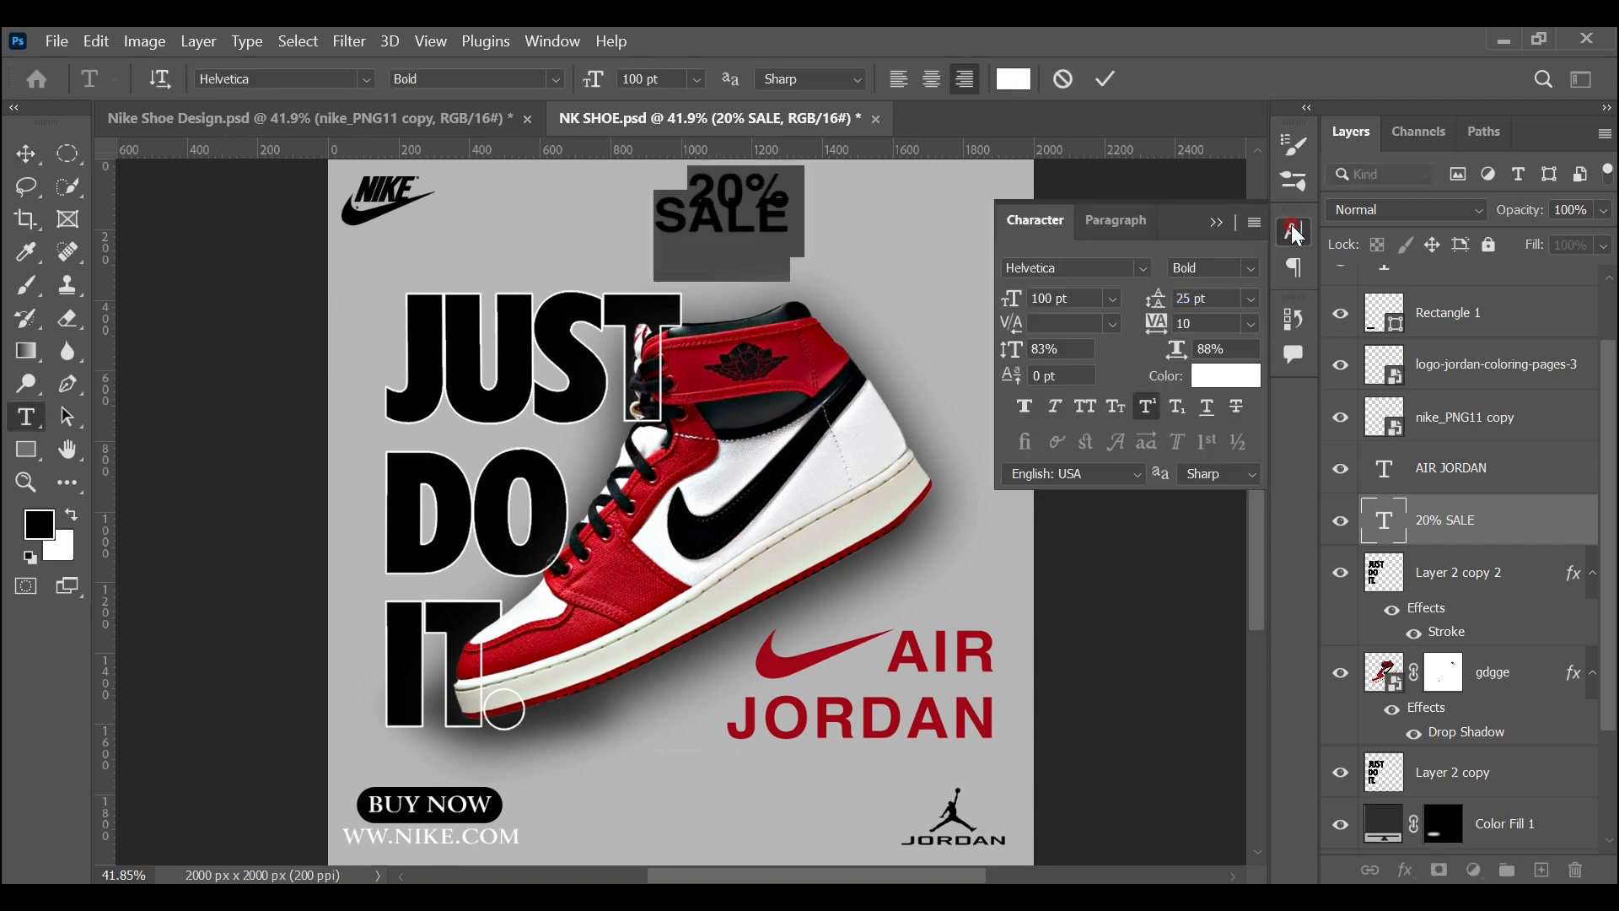
{"action": "left_click", "coordinate": [1110, 299]}
{"action": "left_click", "coordinate": [1110, 298]}
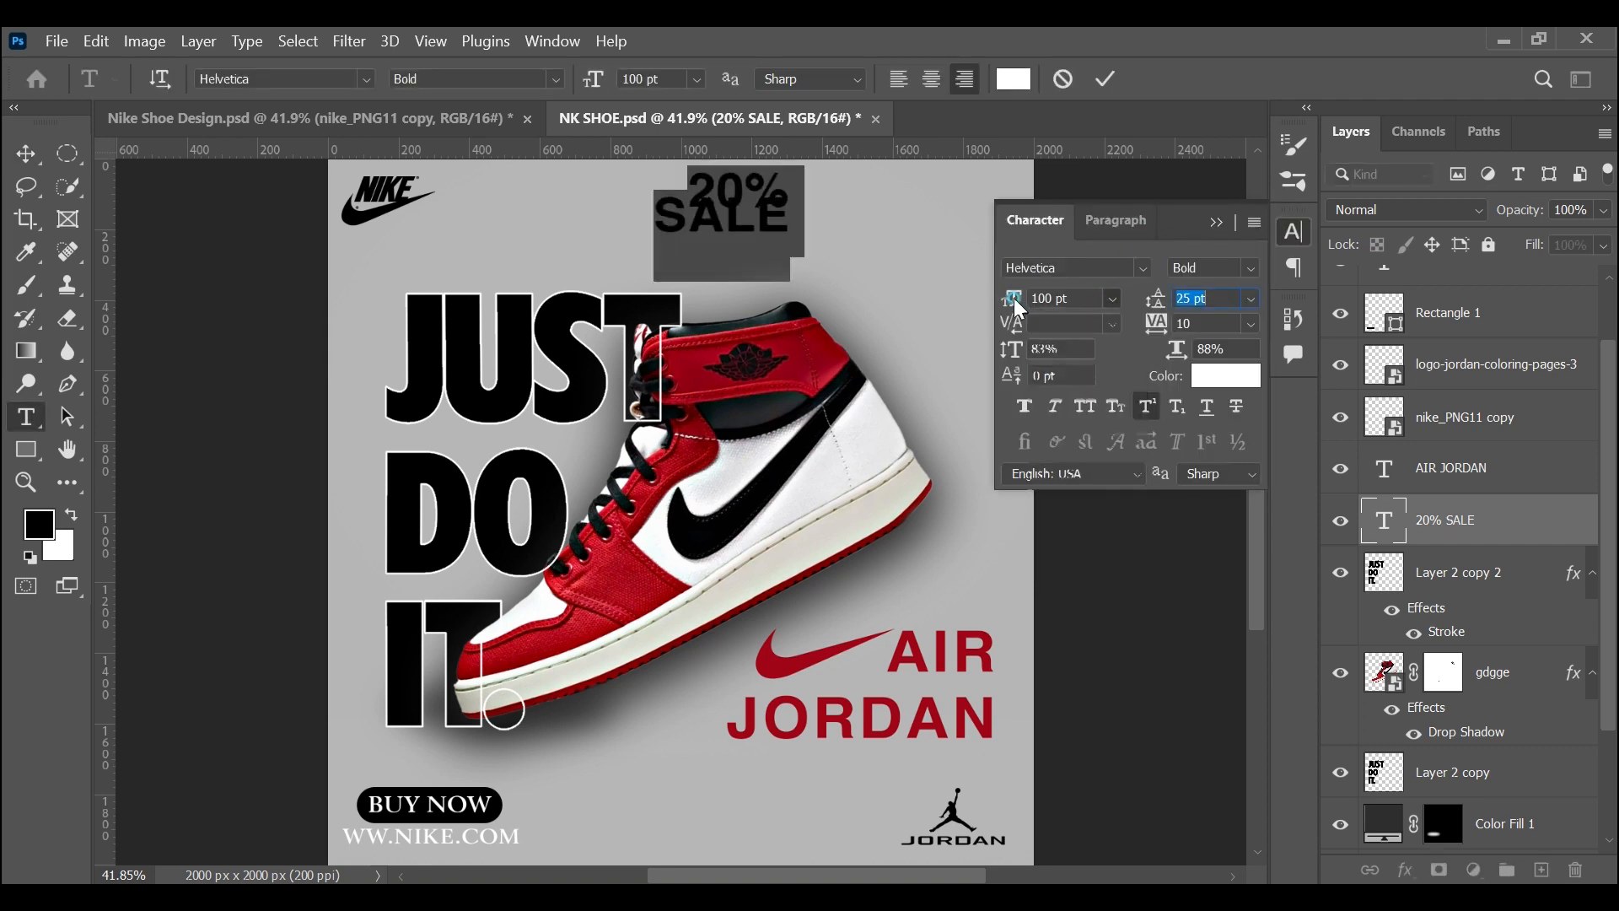
{"action": "left_click_drag", "start_coordinate": [1010, 300], "coordinate": [1092, 339]}
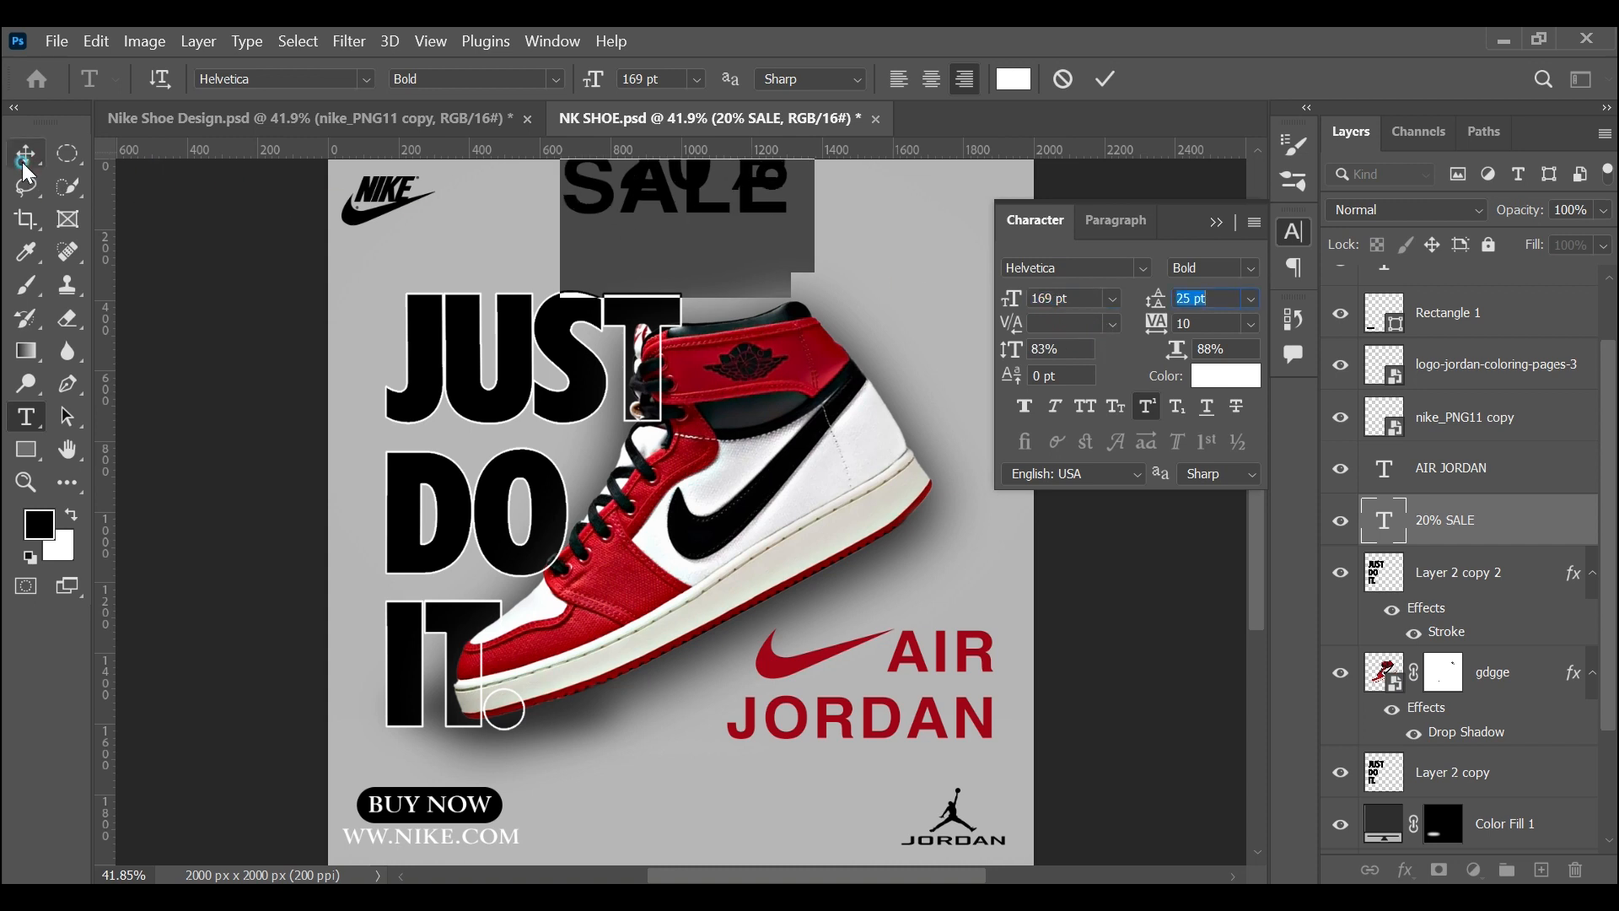
{"action": "key", "text": "ctrl+Return"}
{"action": "left_click_drag", "start_coordinate": [733, 200], "coordinate": [941, 250]}
Set the leading of the 20% SALE text to 75 pt
{"action": "double_click", "coordinate": [1384, 520]}
{"action": "left_click_drag", "start_coordinate": [1153, 285], "coordinate": [1217, 335]}
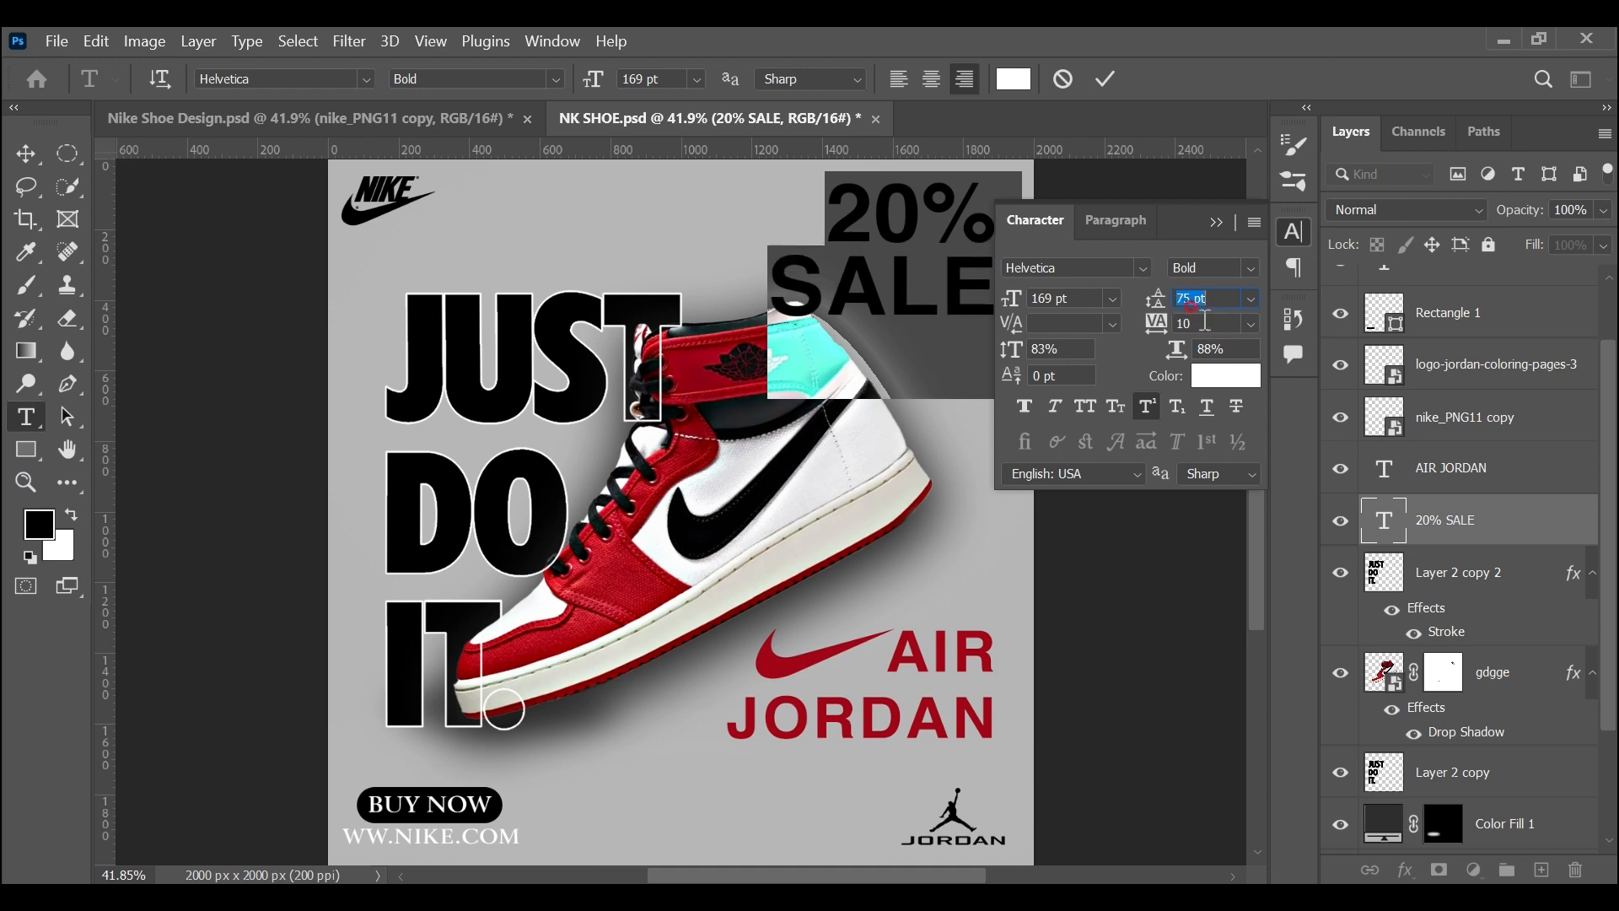
{"action": "left_click", "coordinate": [996, 211]}
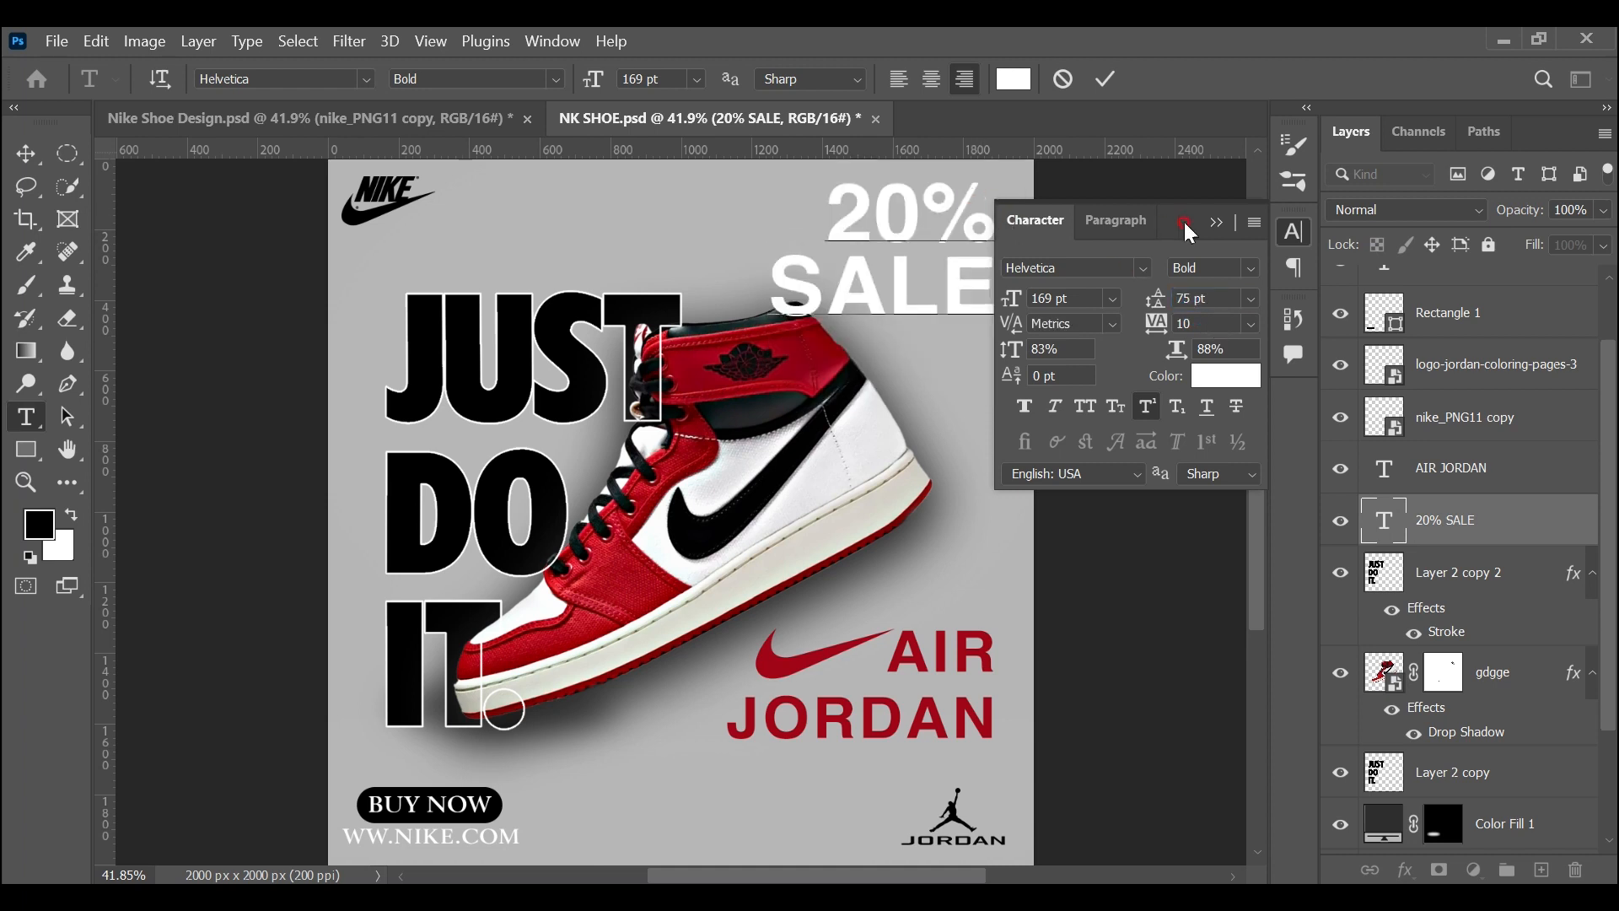
{"action": "left_click", "coordinate": [1217, 226]}
Narrow the percent sign of the 20% SALE text to a 72% horizontal scale
{"action": "left_click_drag", "start_coordinate": [988, 219], "coordinate": [939, 207]}
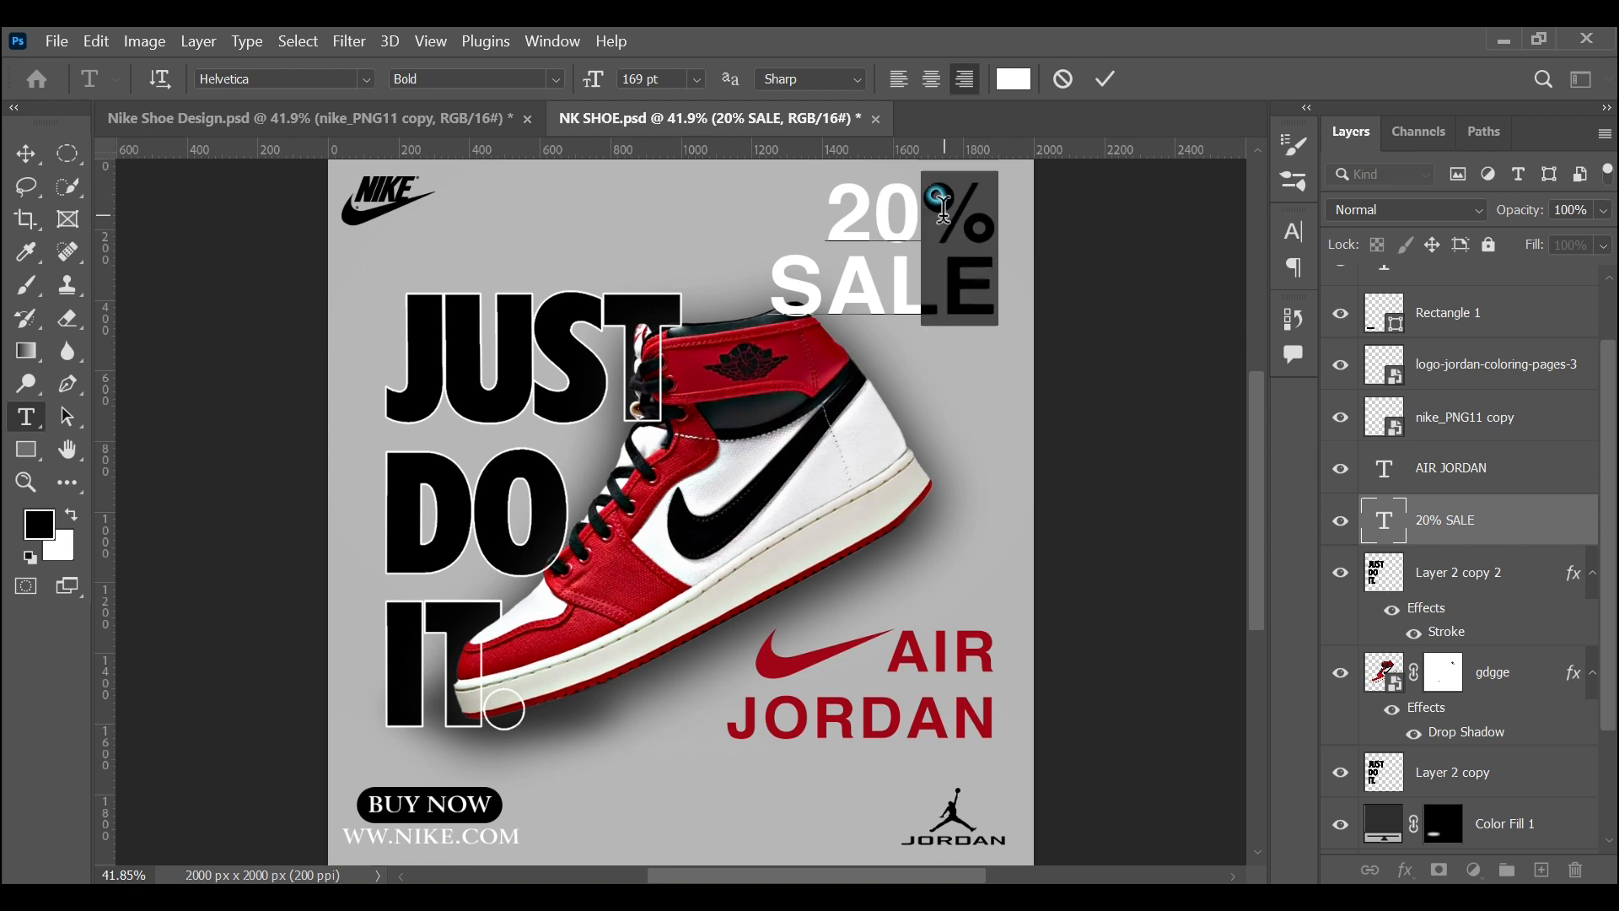
{"action": "left_click", "coordinate": [1306, 233]}
{"action": "mouse_move", "coordinate": [1176, 349]}
{"action": "left_mouse_down"}
{"action": "mouse_move", "coordinate": [1196, 359]}
{"action": "mouse_move", "coordinate": [1130, 353]}
{"action": "mouse_move", "coordinate": [1168, 357]}
{"action": "left_mouse_up"}
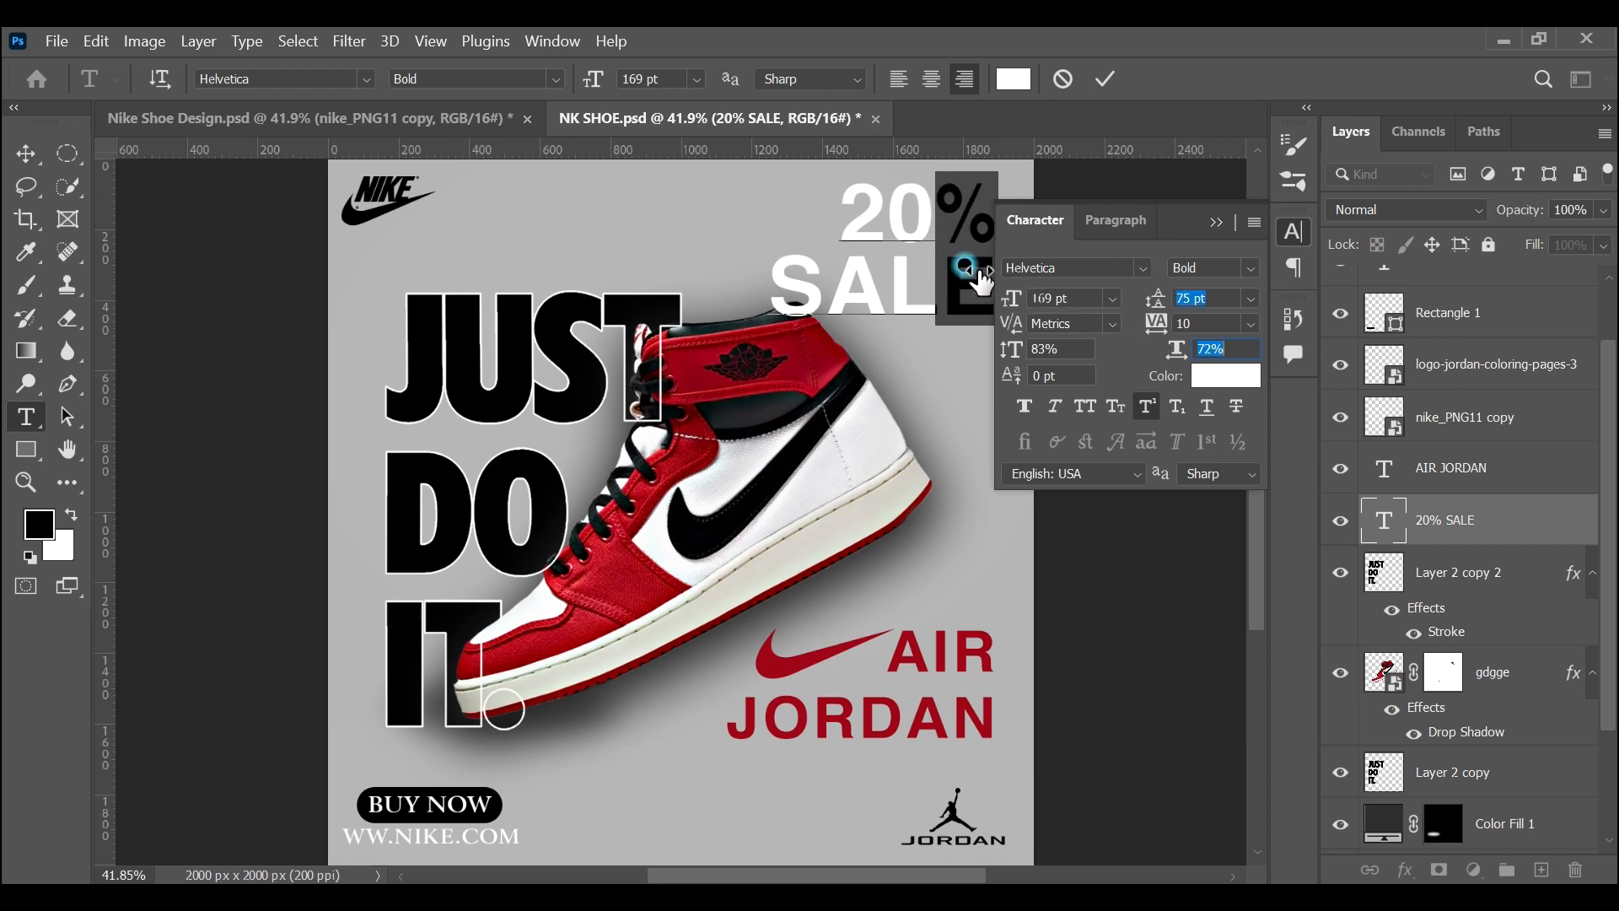
{"action": "left_click", "coordinate": [931, 226]}
Set the font size of the 20% line to 274 pt
{"action": "left_click_drag", "start_coordinate": [984, 222], "coordinate": [838, 221]}
{"action": "left_click_drag", "start_coordinate": [1012, 299], "coordinate": [1135, 355]}
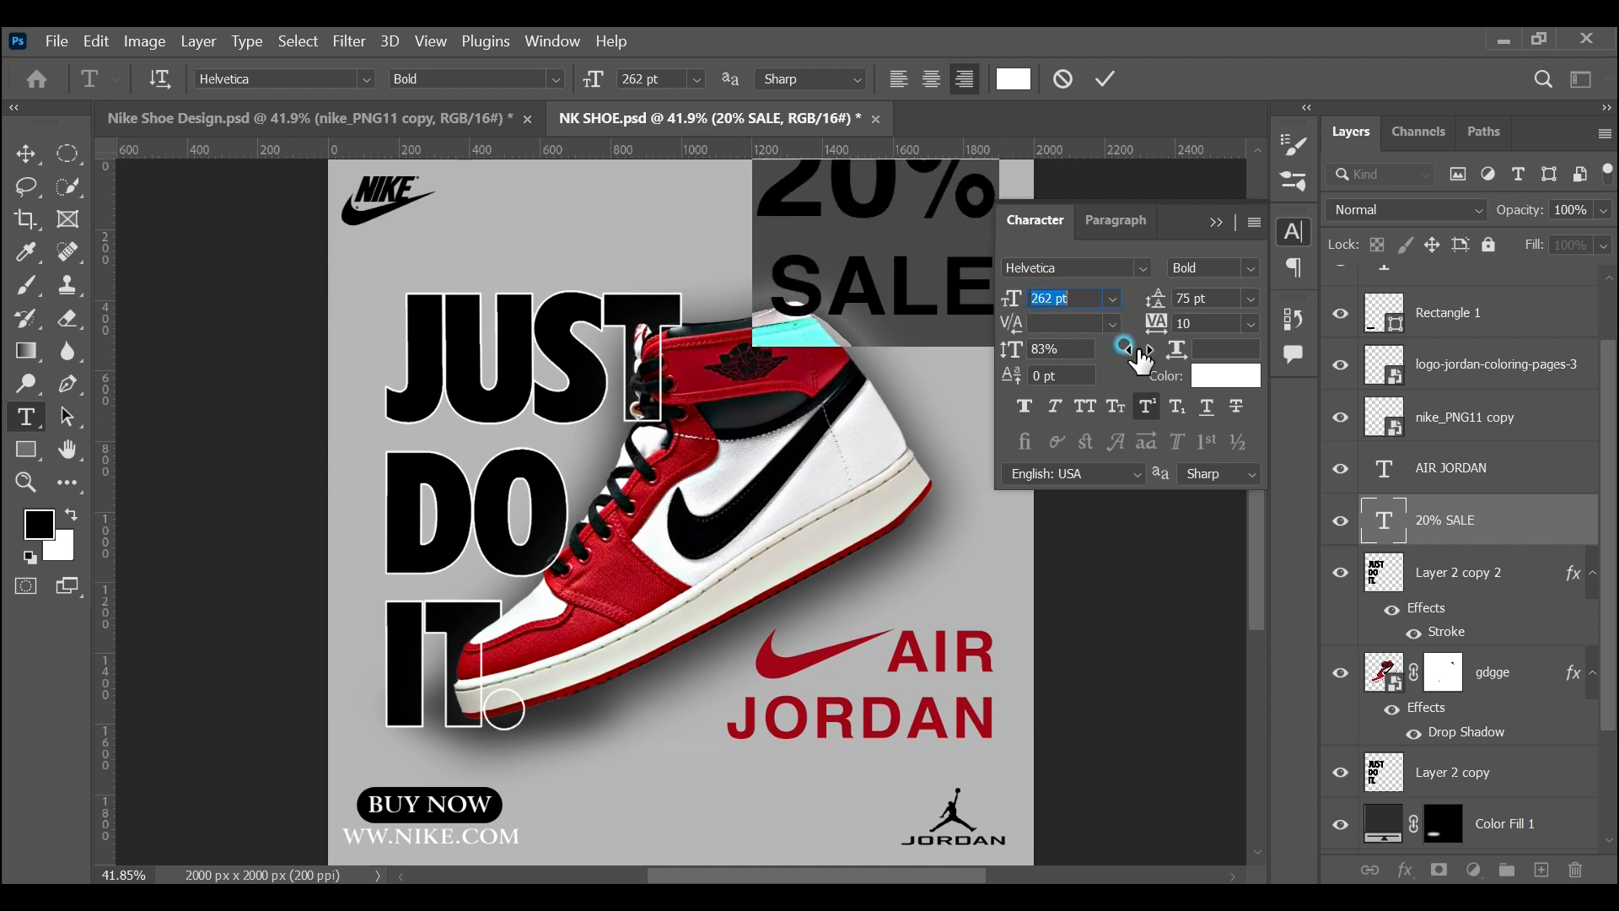
{"action": "left_click", "coordinate": [1249, 323]}
{"action": "left_click", "coordinate": [1128, 335]}
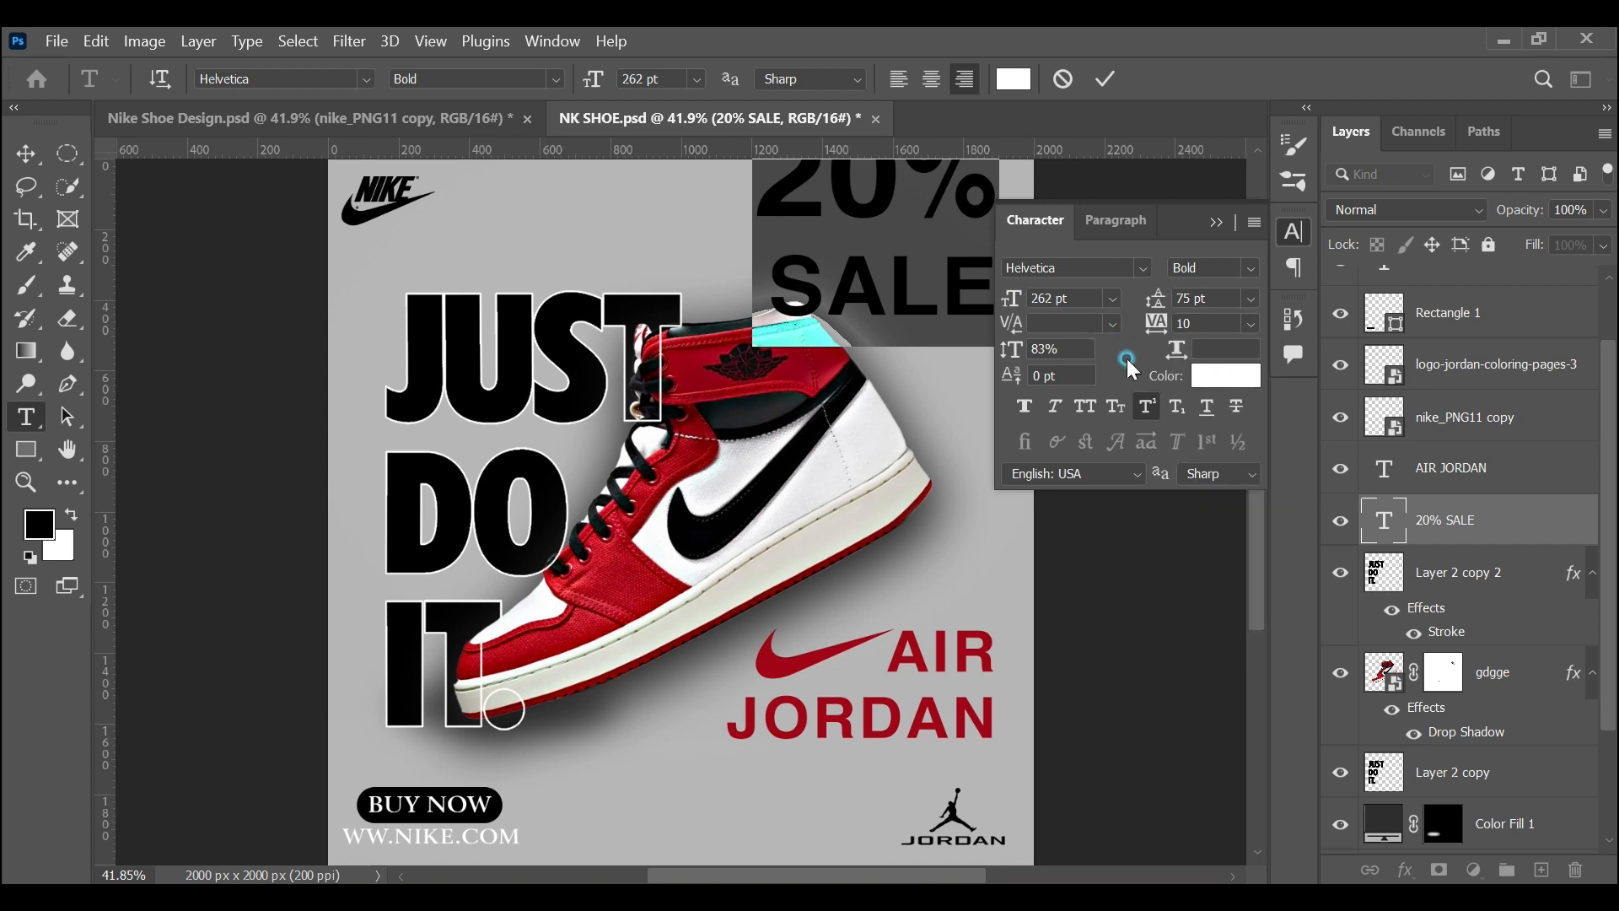
{"action": "left_click_drag", "start_coordinate": [1023, 296], "coordinate": [1037, 301]}
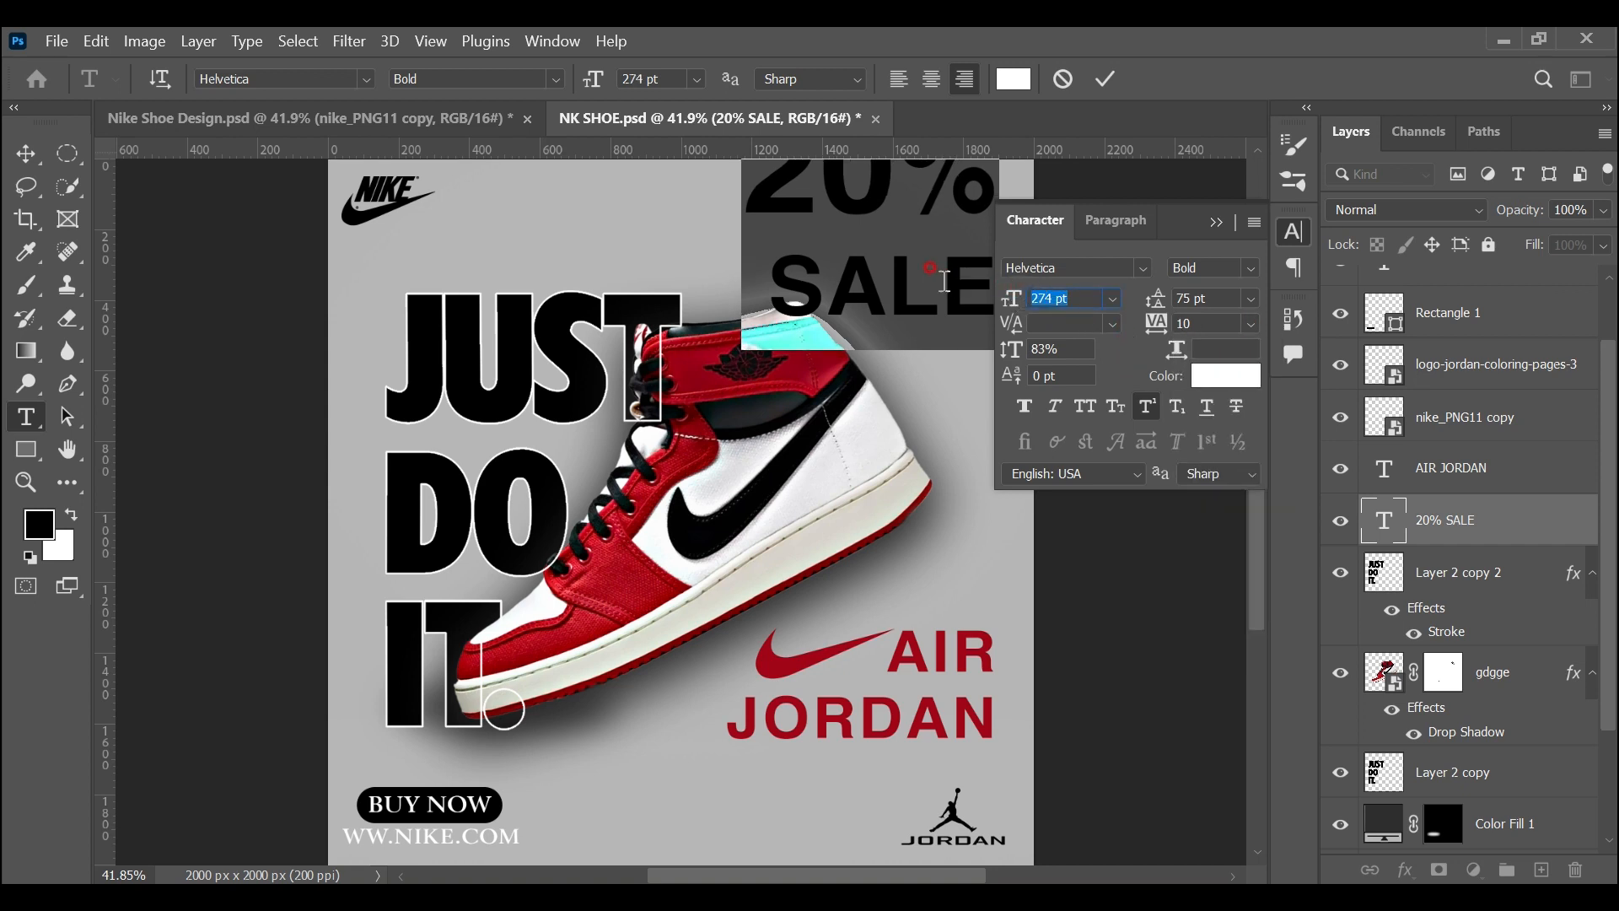
Set the font size of the word SALE to 194 pt
{"action": "left_click", "coordinate": [790, 275]}
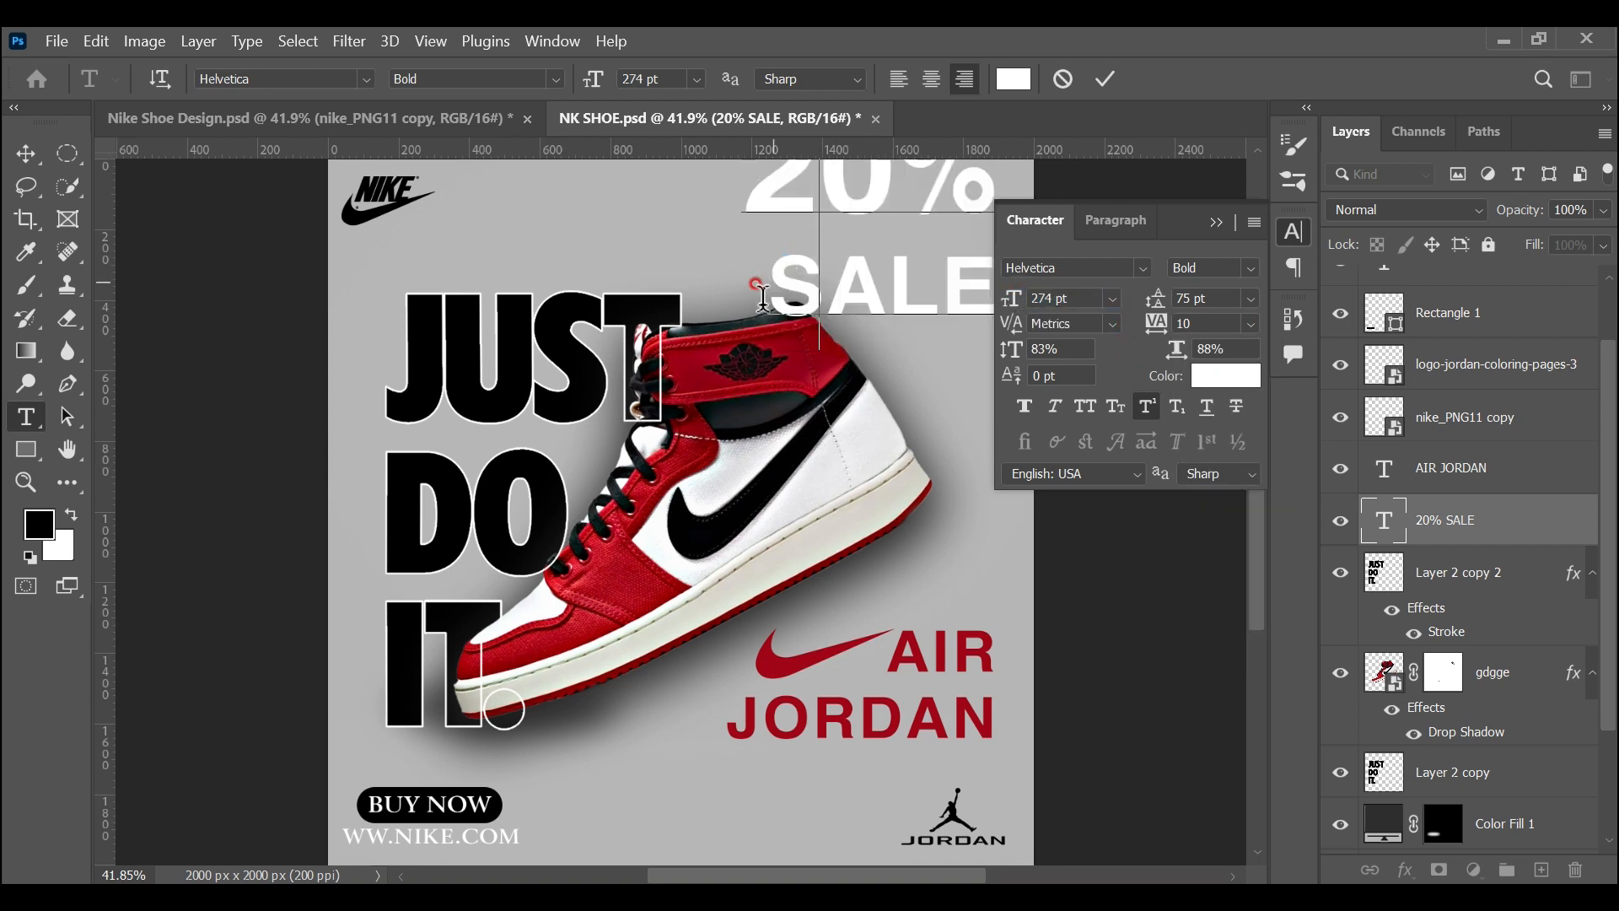
{"action": "mouse_move", "coordinate": [769, 308]}
{"action": "left_mouse_down"}
{"action": "mouse_move", "coordinate": [994, 351]}
{"action": "mouse_move", "coordinate": [1015, 318]}
{"action": "mouse_move", "coordinate": [1052, 332]}
{"action": "left_mouse_up"}
{"action": "left_click", "coordinate": [1254, 298]}
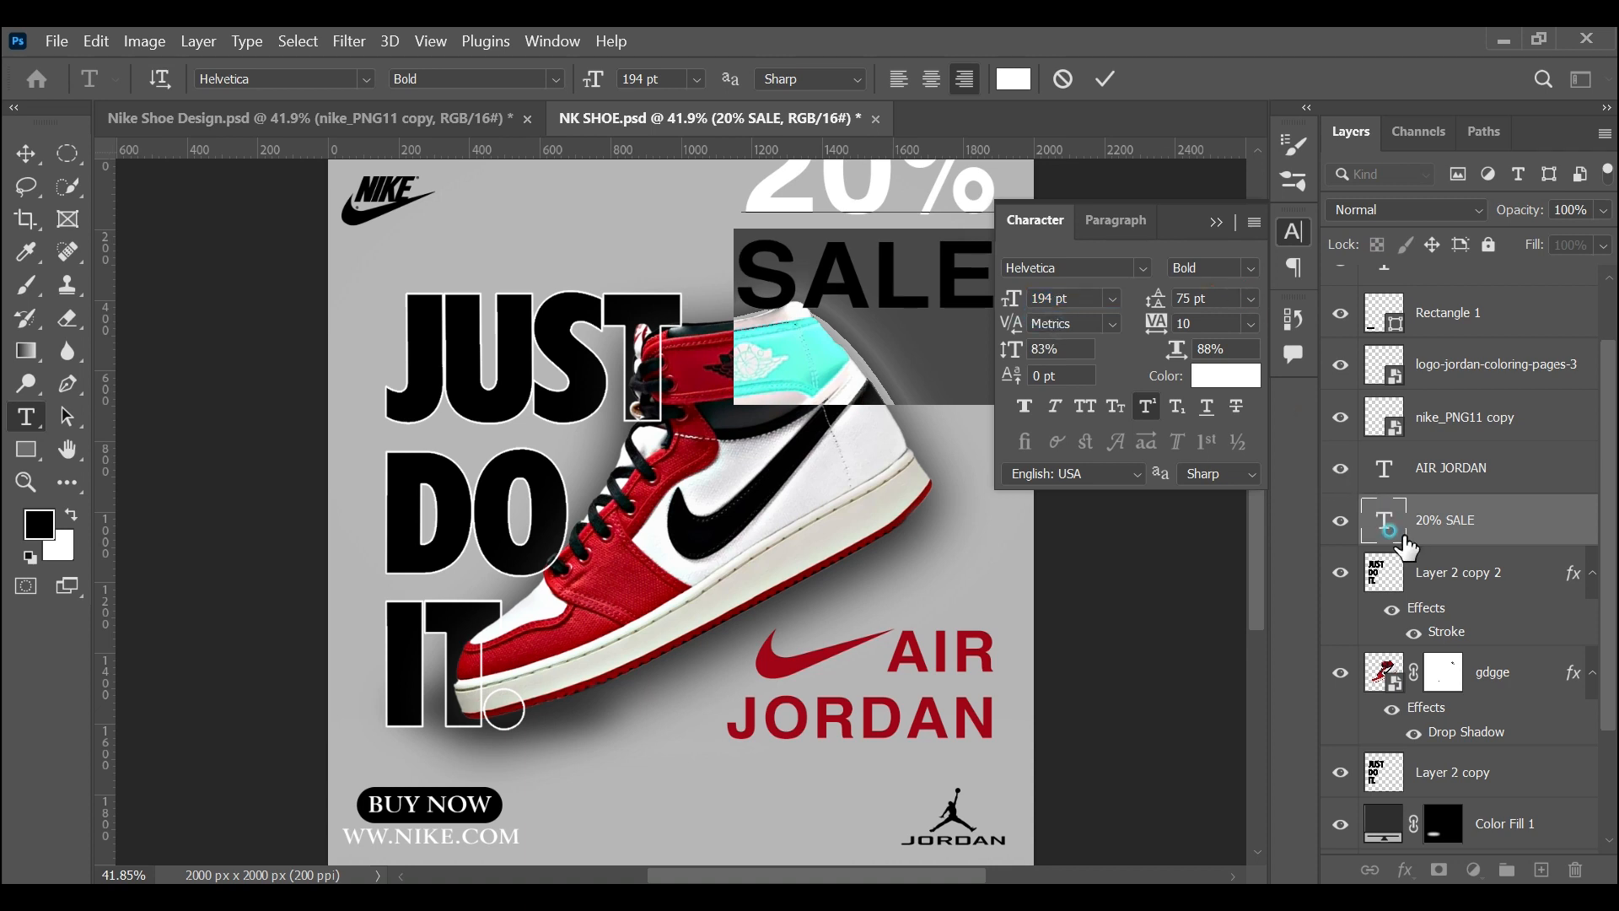
{"action": "left_click", "coordinate": [1367, 516]}
{"action": "key", "text": "v"}
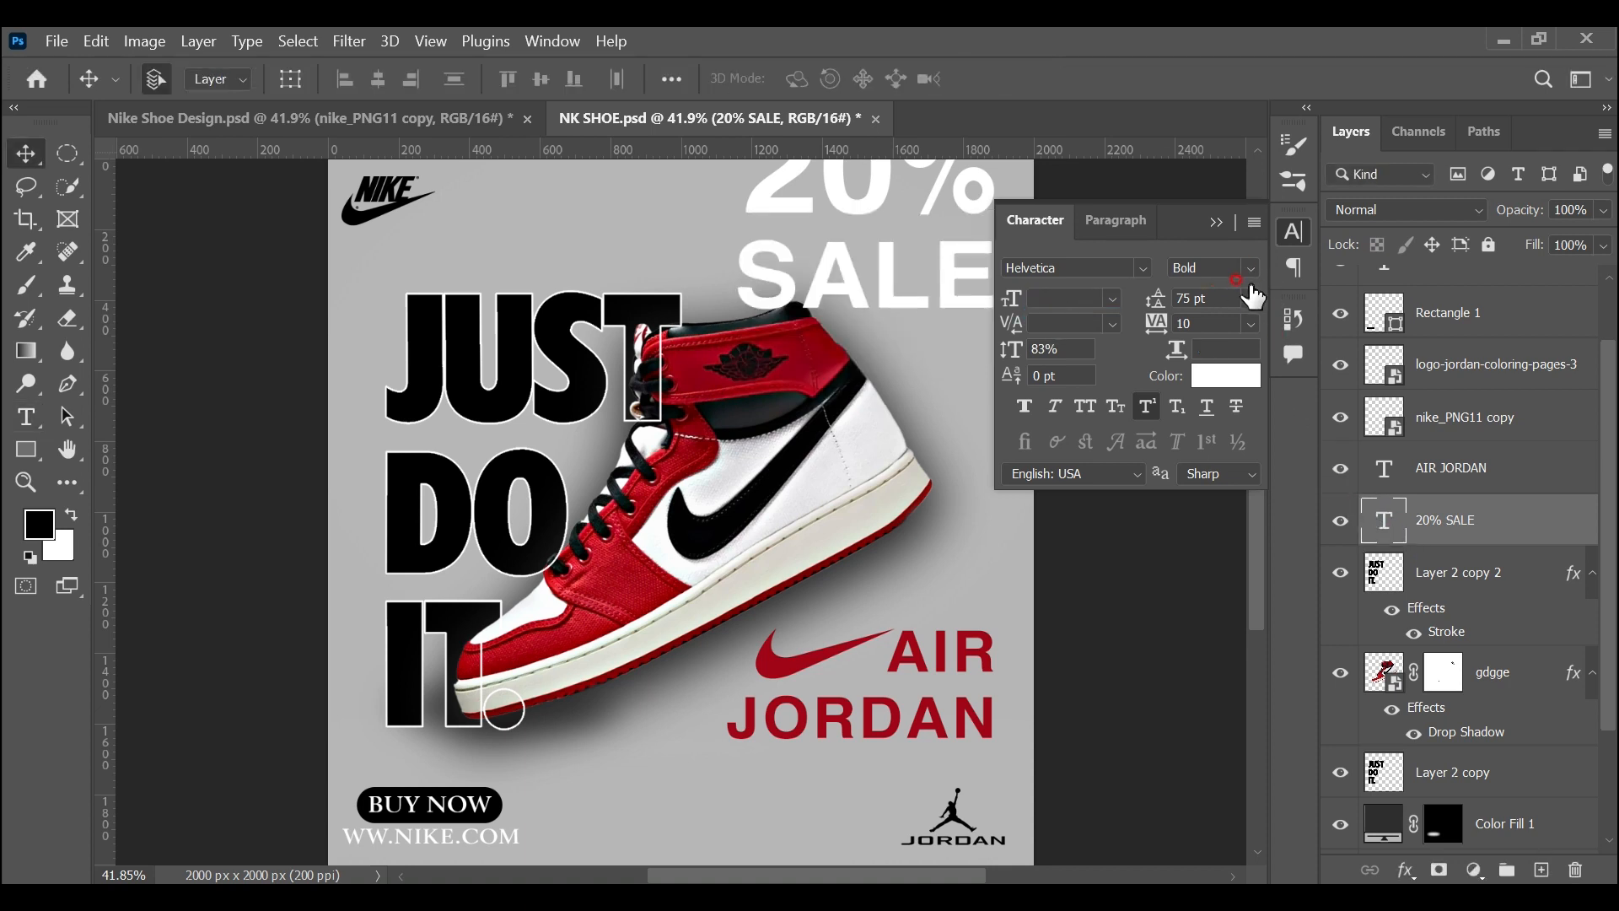
Reduce the leading of the whole 20% SALE text to 60 pt
{"action": "left_click", "coordinate": [1177, 305]}
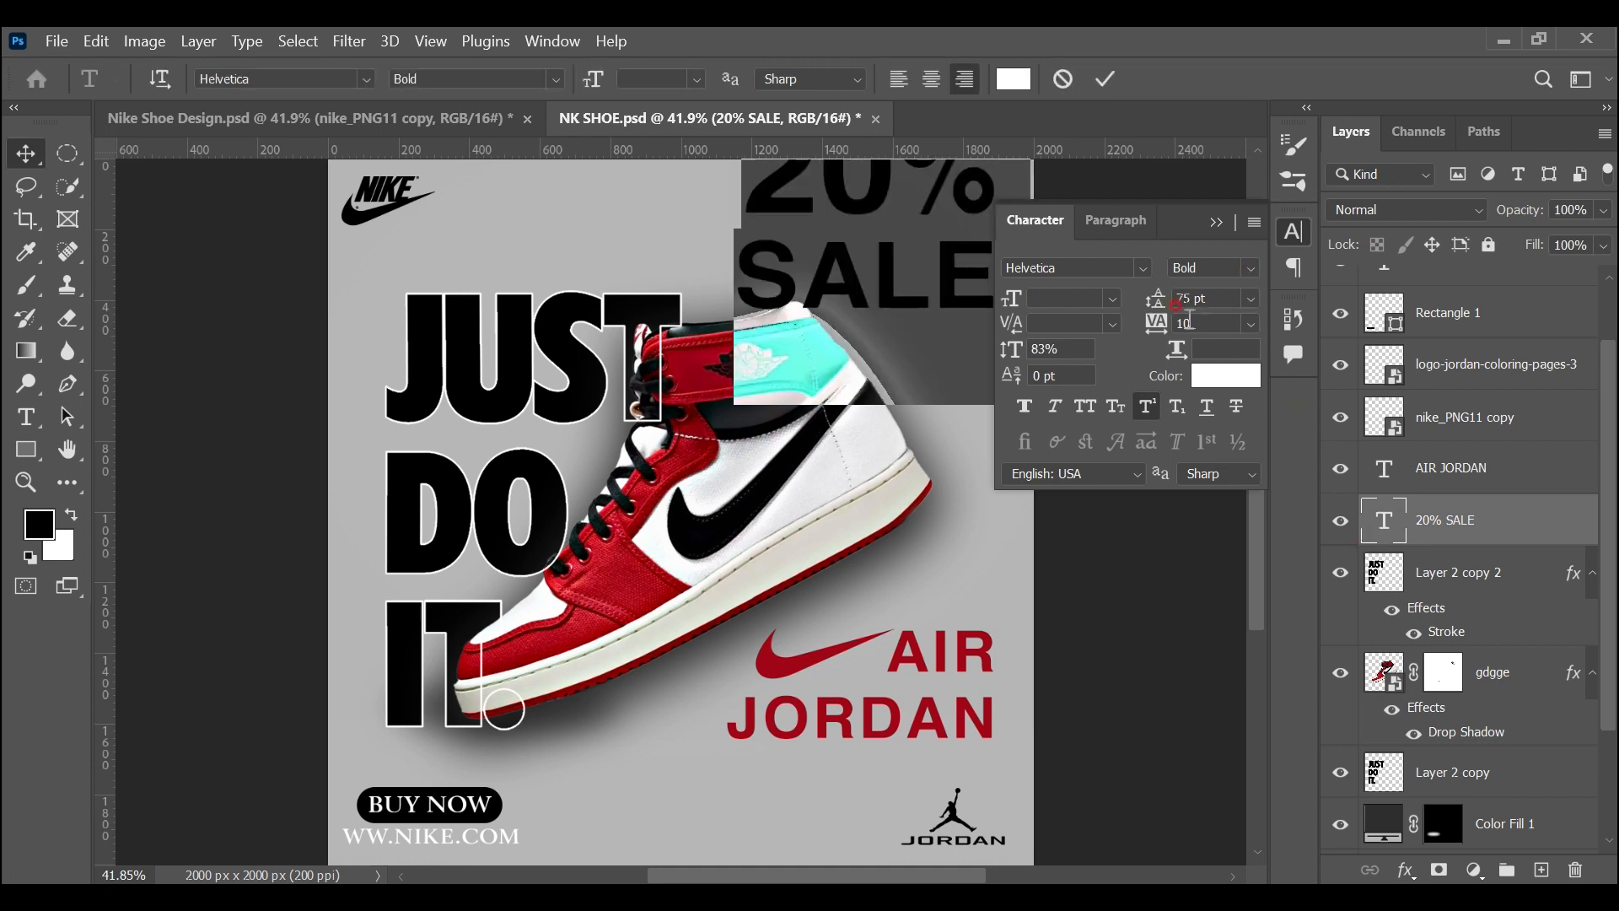
{"action": "left_click", "coordinate": [1254, 299]}
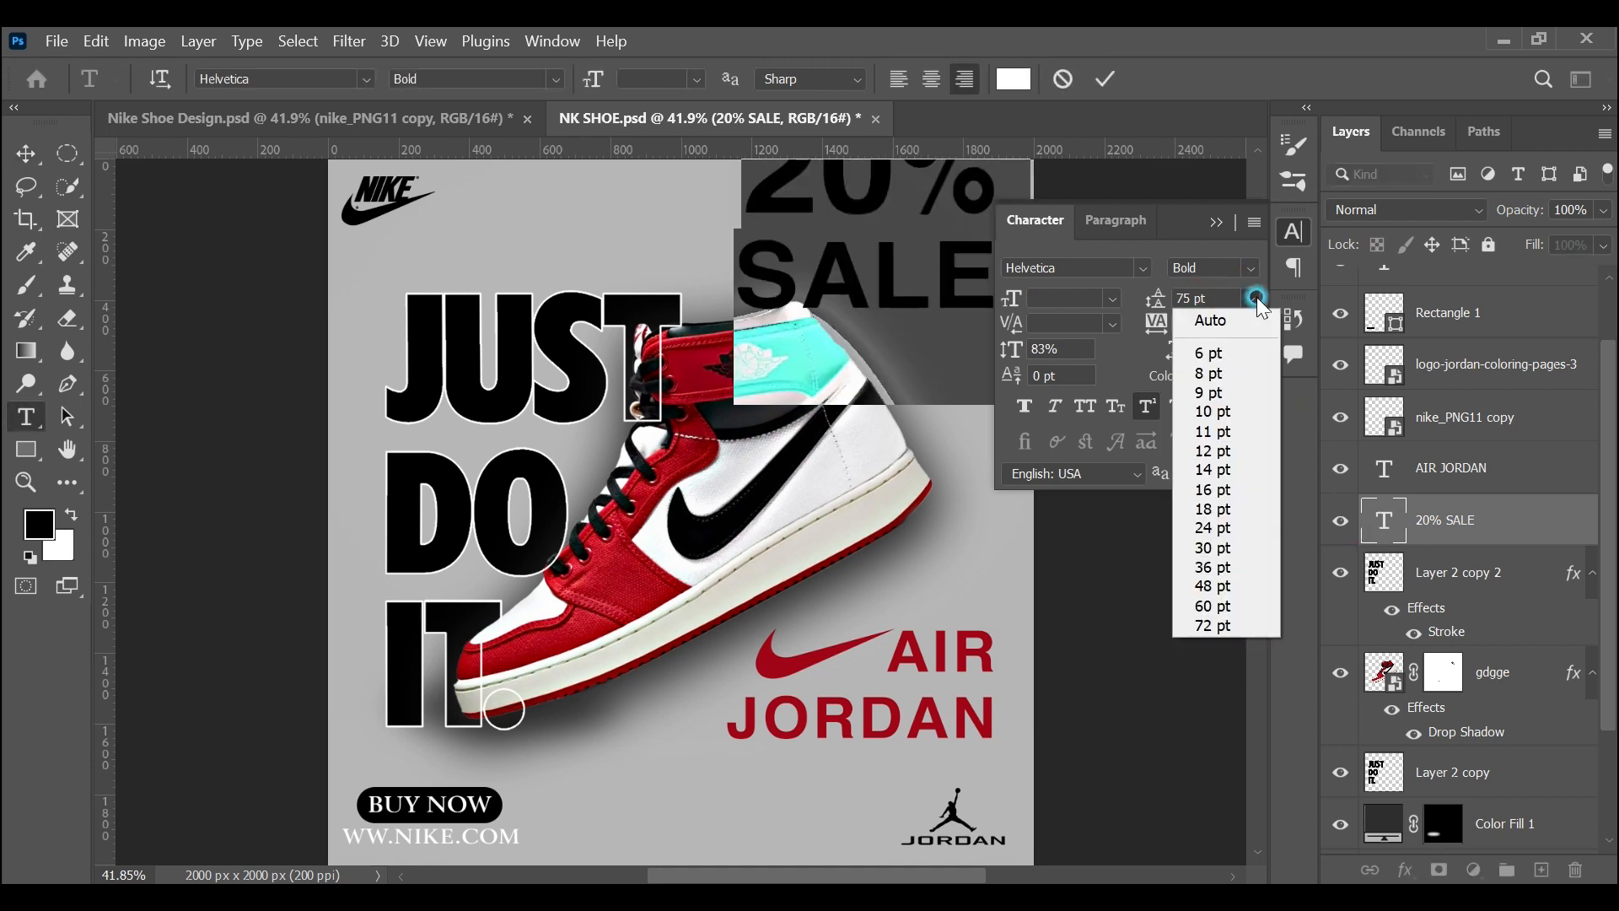
{"action": "left_click", "coordinate": [1247, 606]}
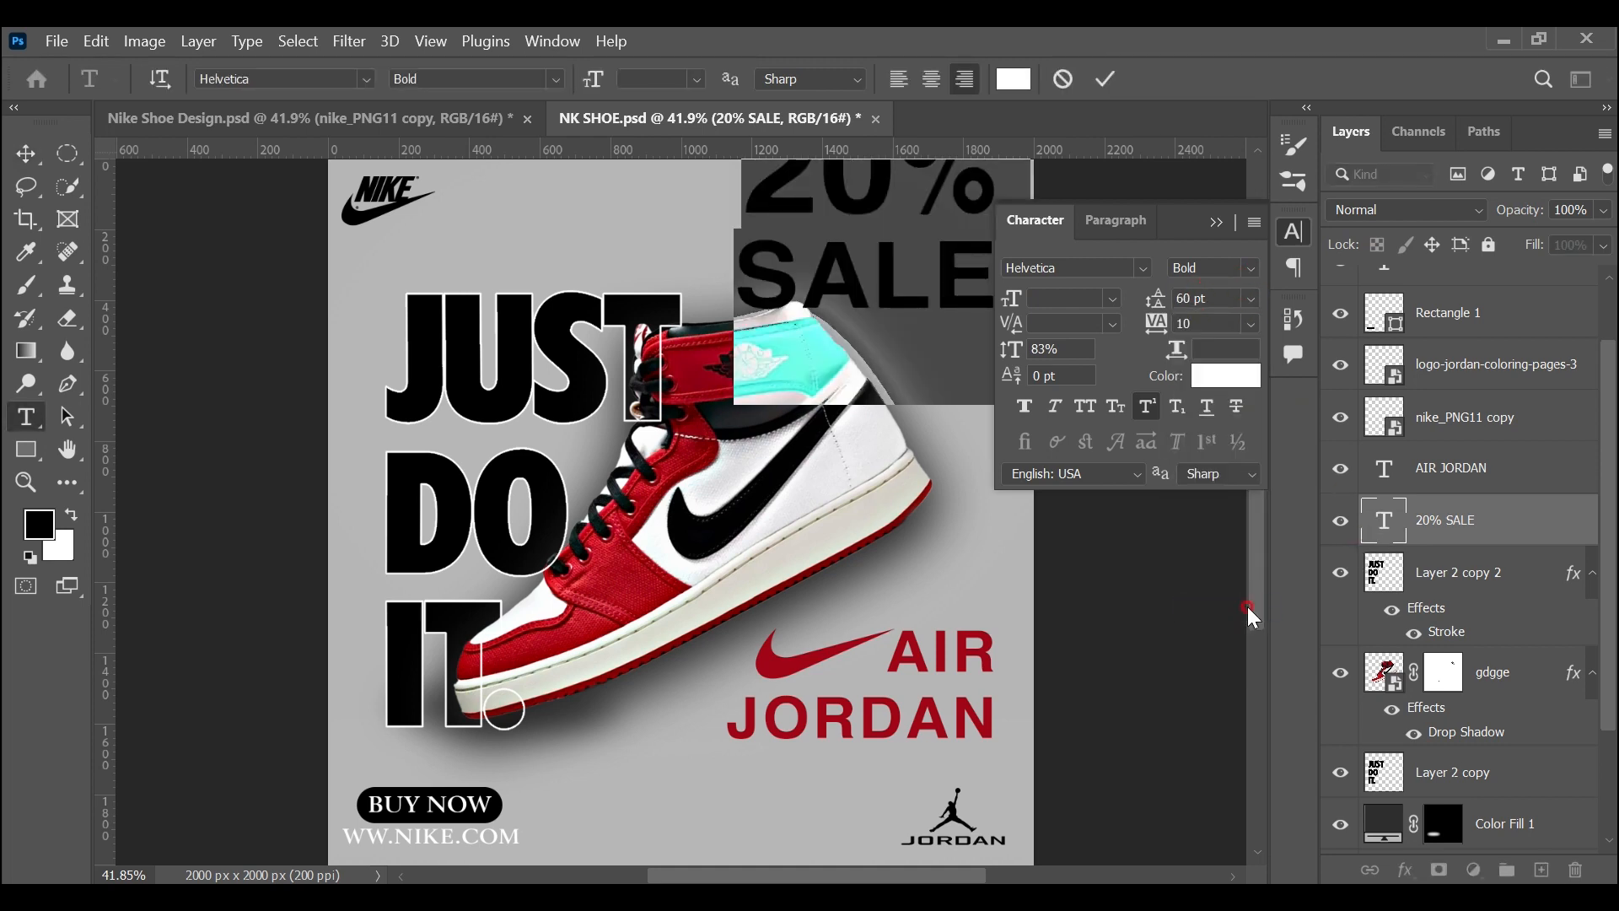
{"action": "left_click", "coordinate": [1216, 222]}
{"action": "left_click", "coordinate": [26, 154]}
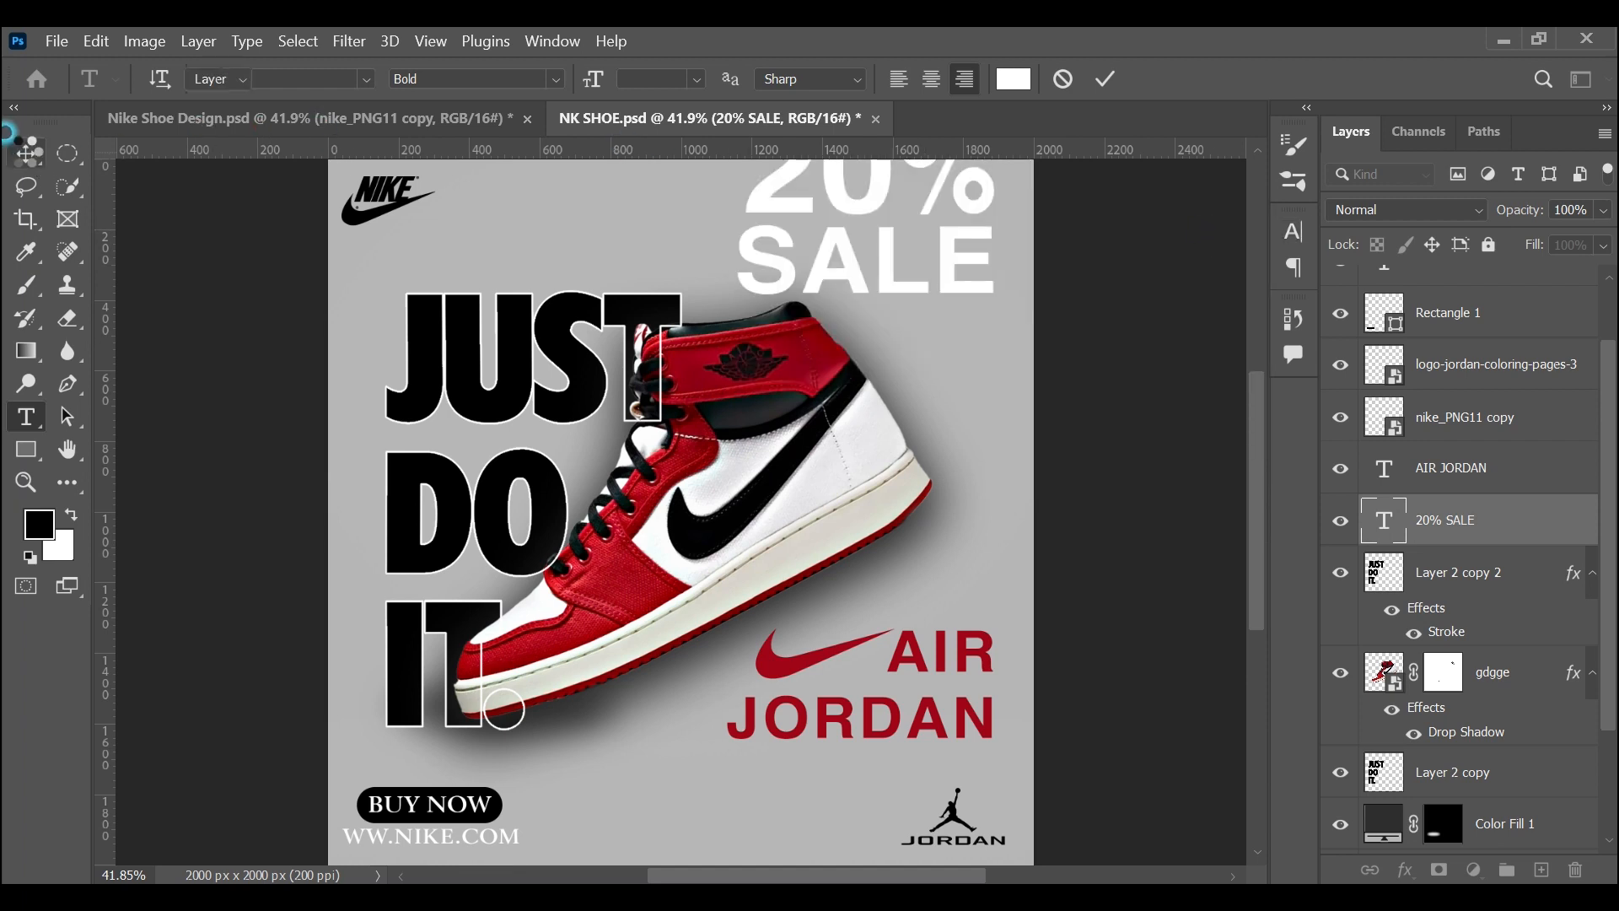
Move the 20% SALE text fully onto the poster's top-right area and nudge it slightly upward
{"action": "mouse_move", "coordinate": [900, 316]}
{"action": "left_mouse_down"}
{"action": "mouse_move", "coordinate": [913, 346]}
{"action": "mouse_move", "coordinate": [912, 331]}
{"action": "left_mouse_up"}
{"action": "key", "text": "Up"}
{"action": "key", "text": "Up"}
{"action": "key", "text": "Up"}
{"action": "key", "text": "Up"}
{"action": "key", "text": "Up"}
{"action": "key", "text": "Up"}
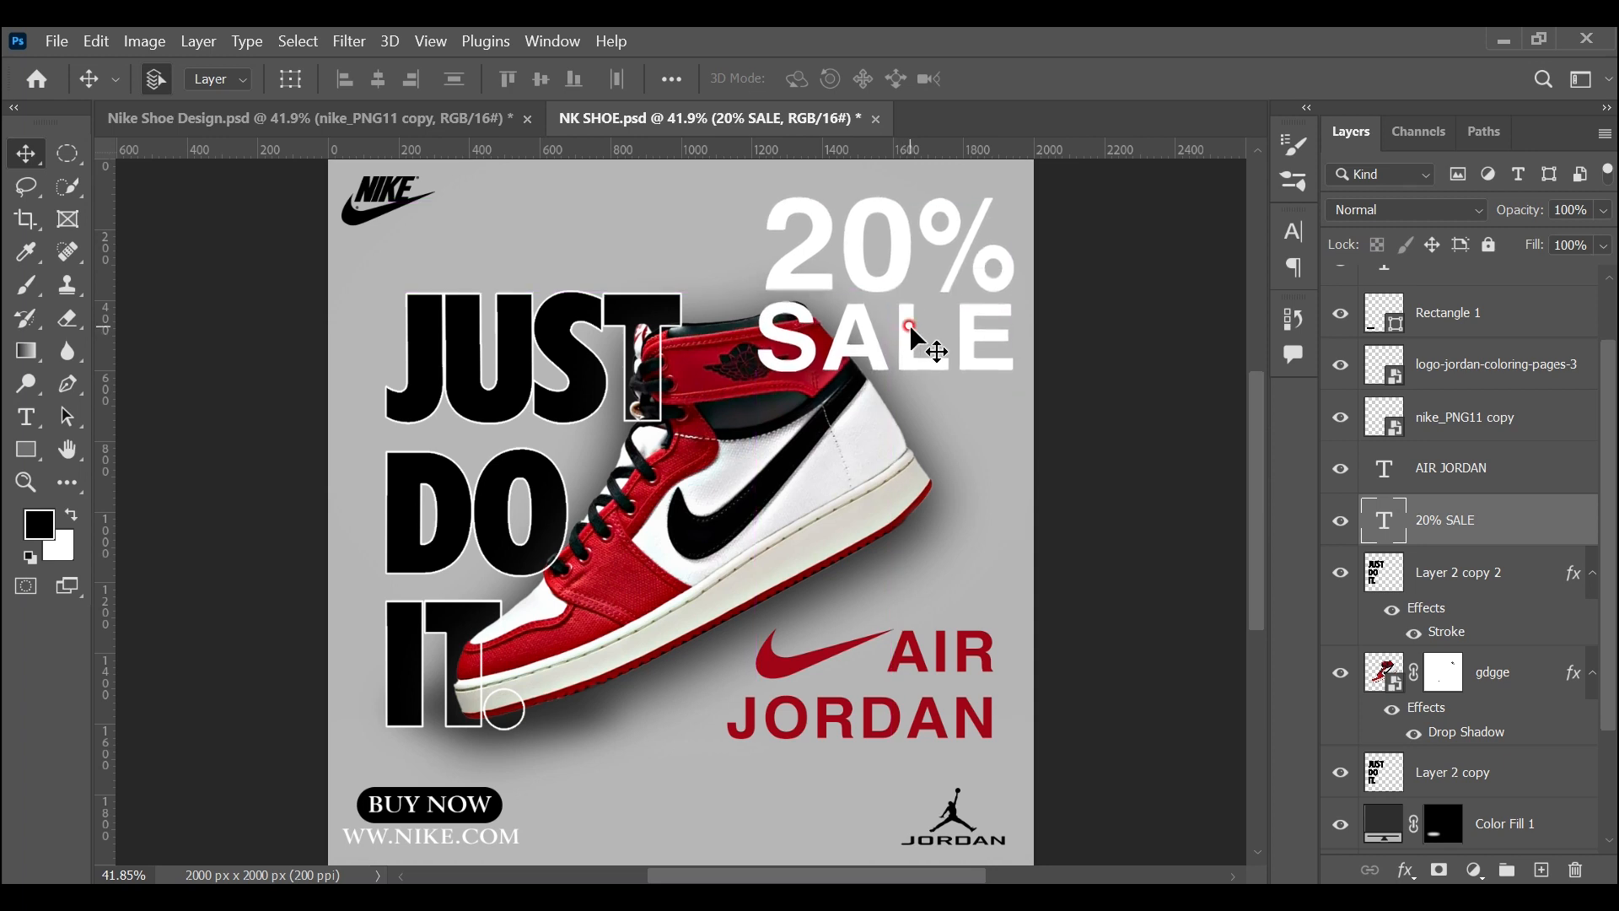
{"action": "key", "text": "Up"}
{"action": "key", "text": "Up"}
{"action": "key", "text": "Up"}
{"action": "key", "text": "Up"}
{"action": "key", "text": "Up"}
{"action": "key", "text": "Up"}
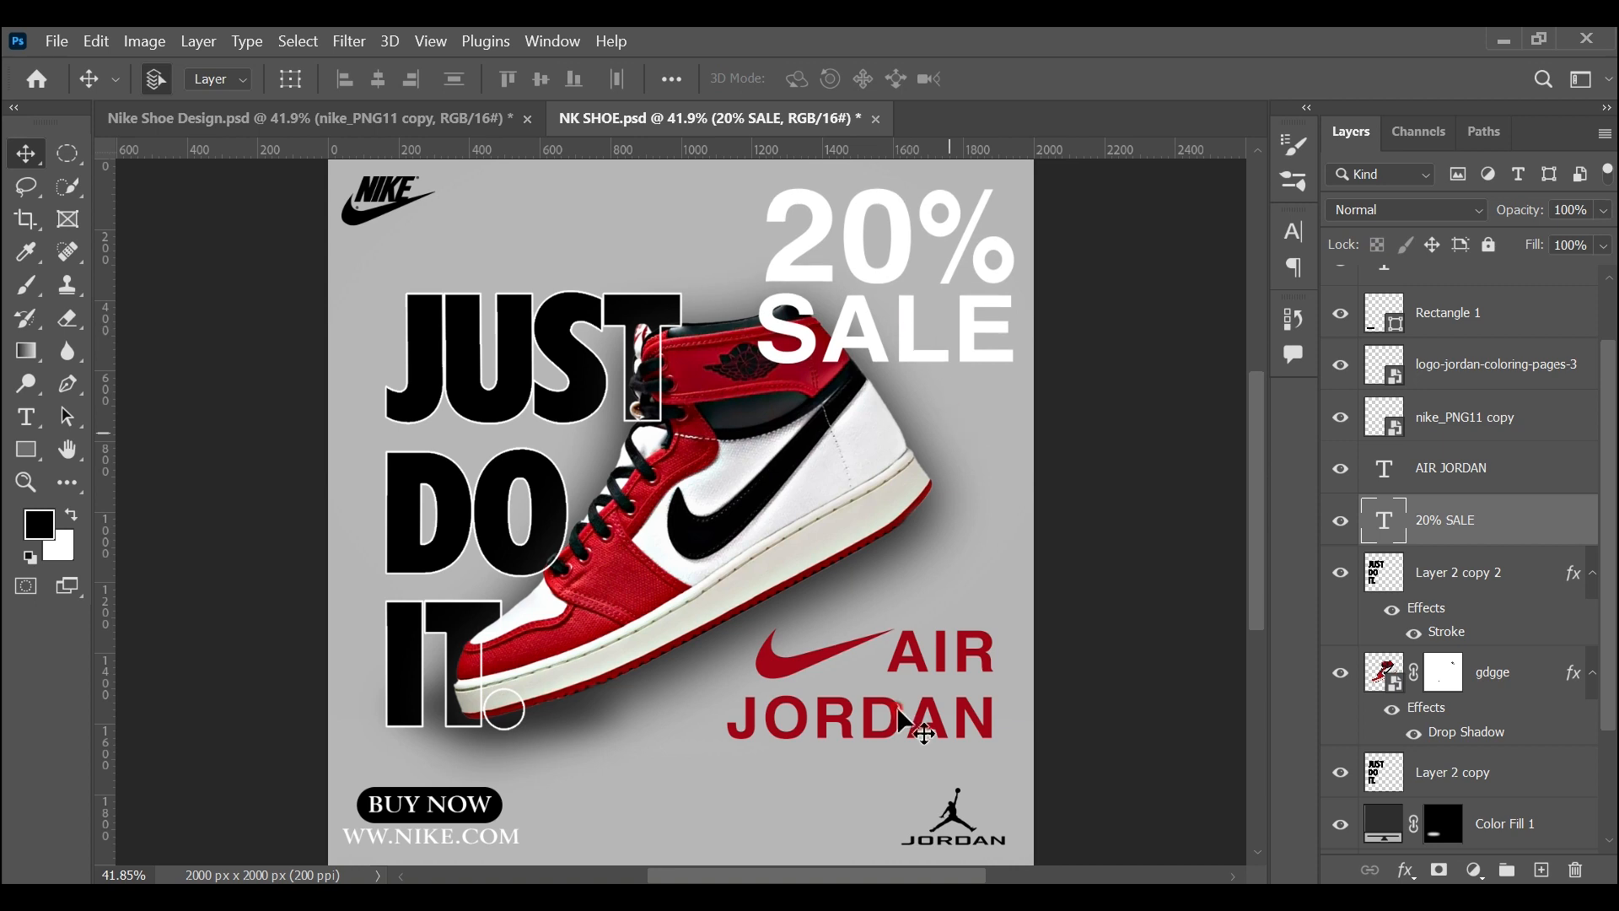
Move the Color Fill 1 layer above Layer 2 copy, directly beneath the shoe layer
{"action": "scroll", "coordinate": [1488, 612], "scroll_direction": "down", "scroll_amount": 1}
{"action": "left_click_drag", "start_coordinate": [1541, 774], "coordinate": [1529, 709]}
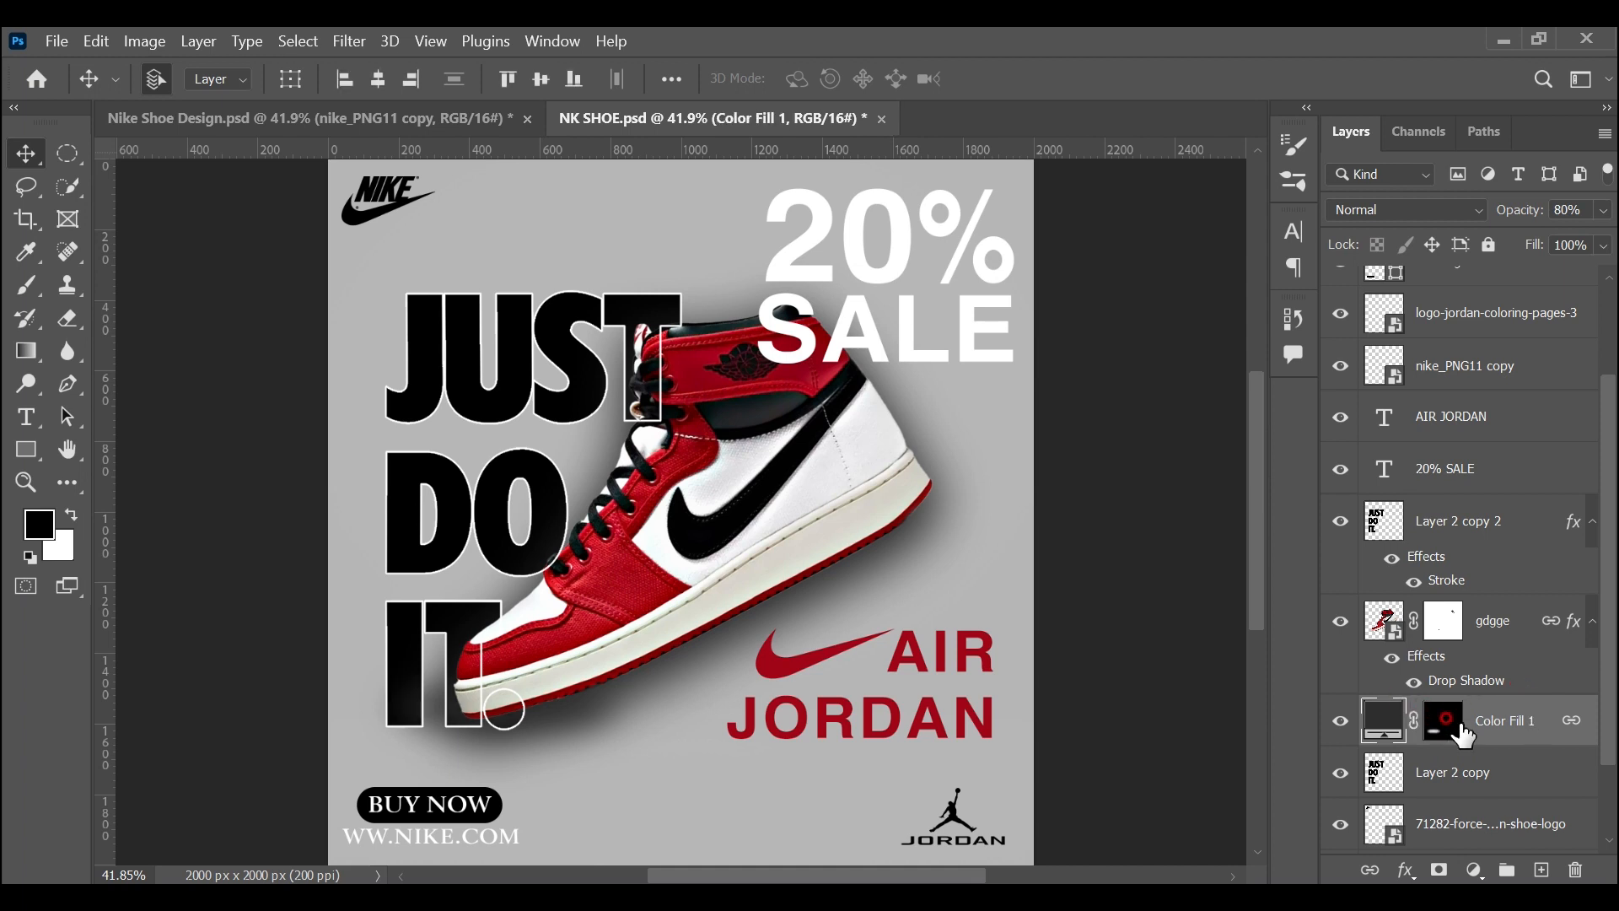
{"action": "mouse_move", "coordinate": [1531, 730]}
{"action": "left_mouse_down"}
{"action": "mouse_move", "coordinate": [1533, 801]}
{"action": "mouse_move", "coordinate": [1518, 710]}
{"action": "left_mouse_up"}
{"action": "scroll", "coordinate": [1482, 538], "scroll_direction": "up", "scroll_amount": 2}
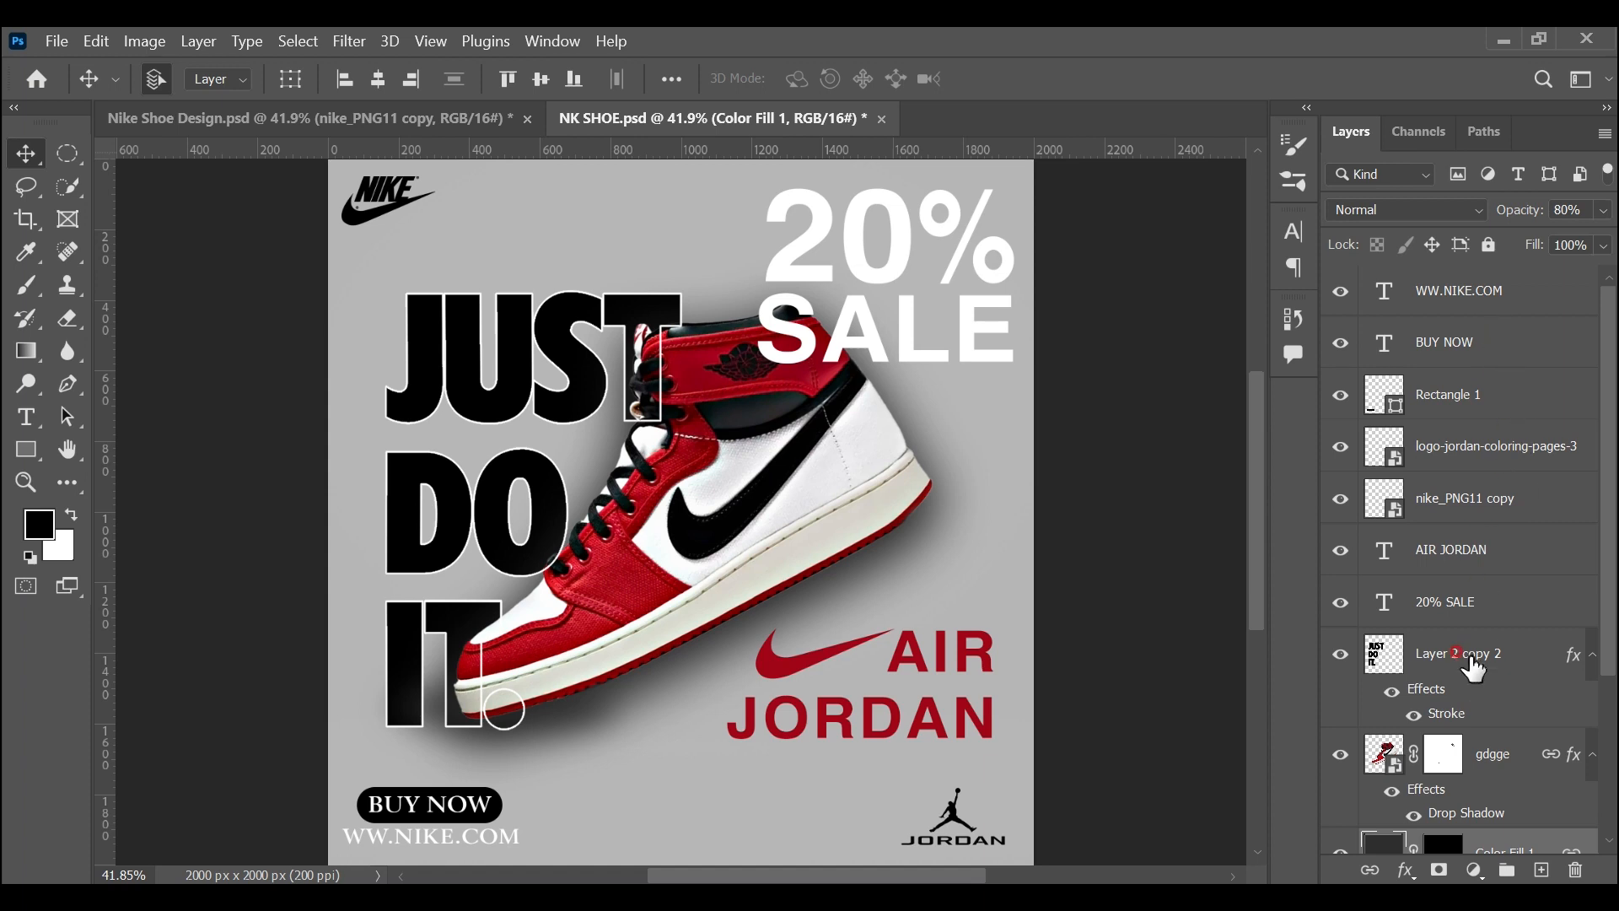
Move the 20% SALE layer below Layer 2 copy 2, directly above the shoe layer, and duplicate it
{"action": "scroll", "coordinate": [1467, 658], "scroll_direction": "down", "scroll_amount": 1}
{"action": "left_click_drag", "start_coordinate": [1510, 485], "coordinate": [1497, 582]}
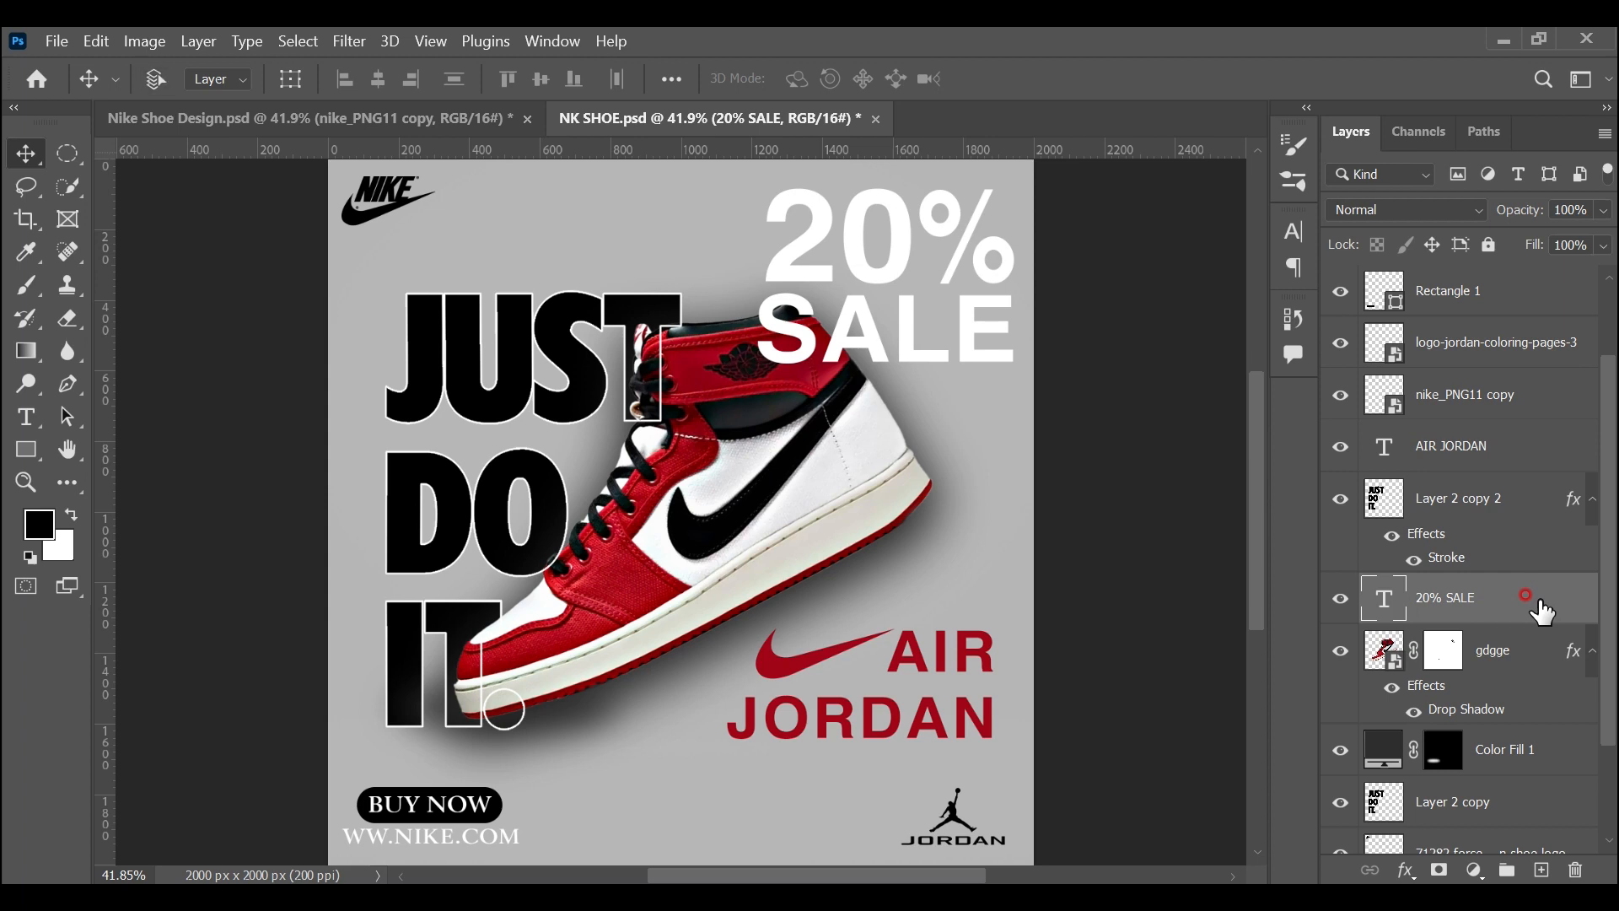
{"action": "key", "text": "ctrl+j"}
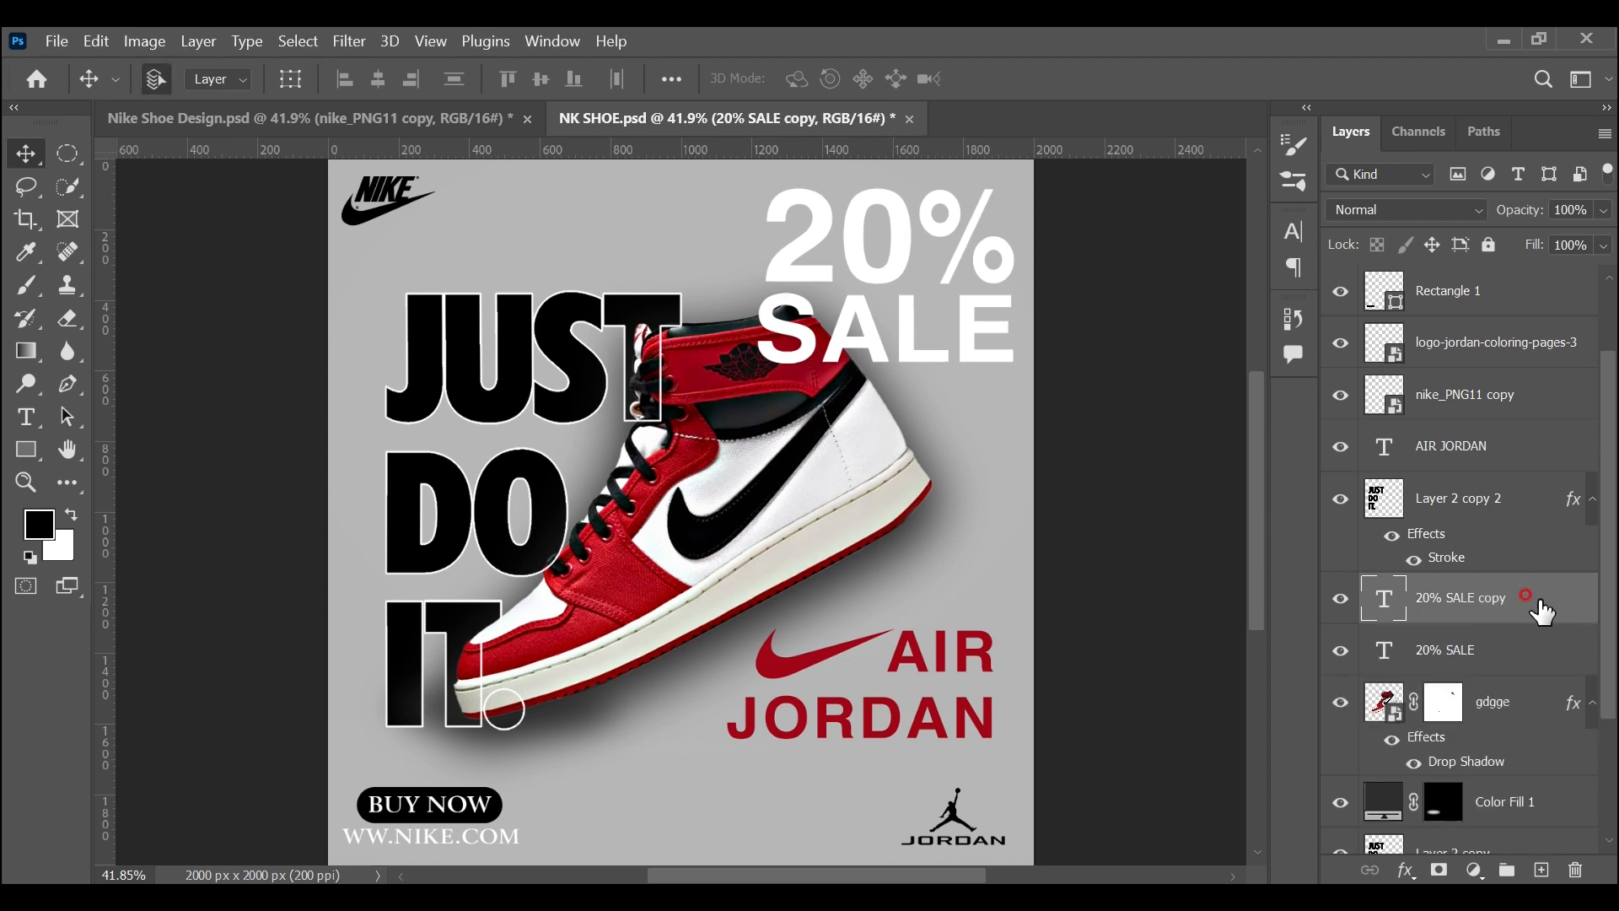
Add a white centered stroke to the 20% SALE copy and set its fill to 0%
{"action": "double_click", "coordinate": [1528, 597]}
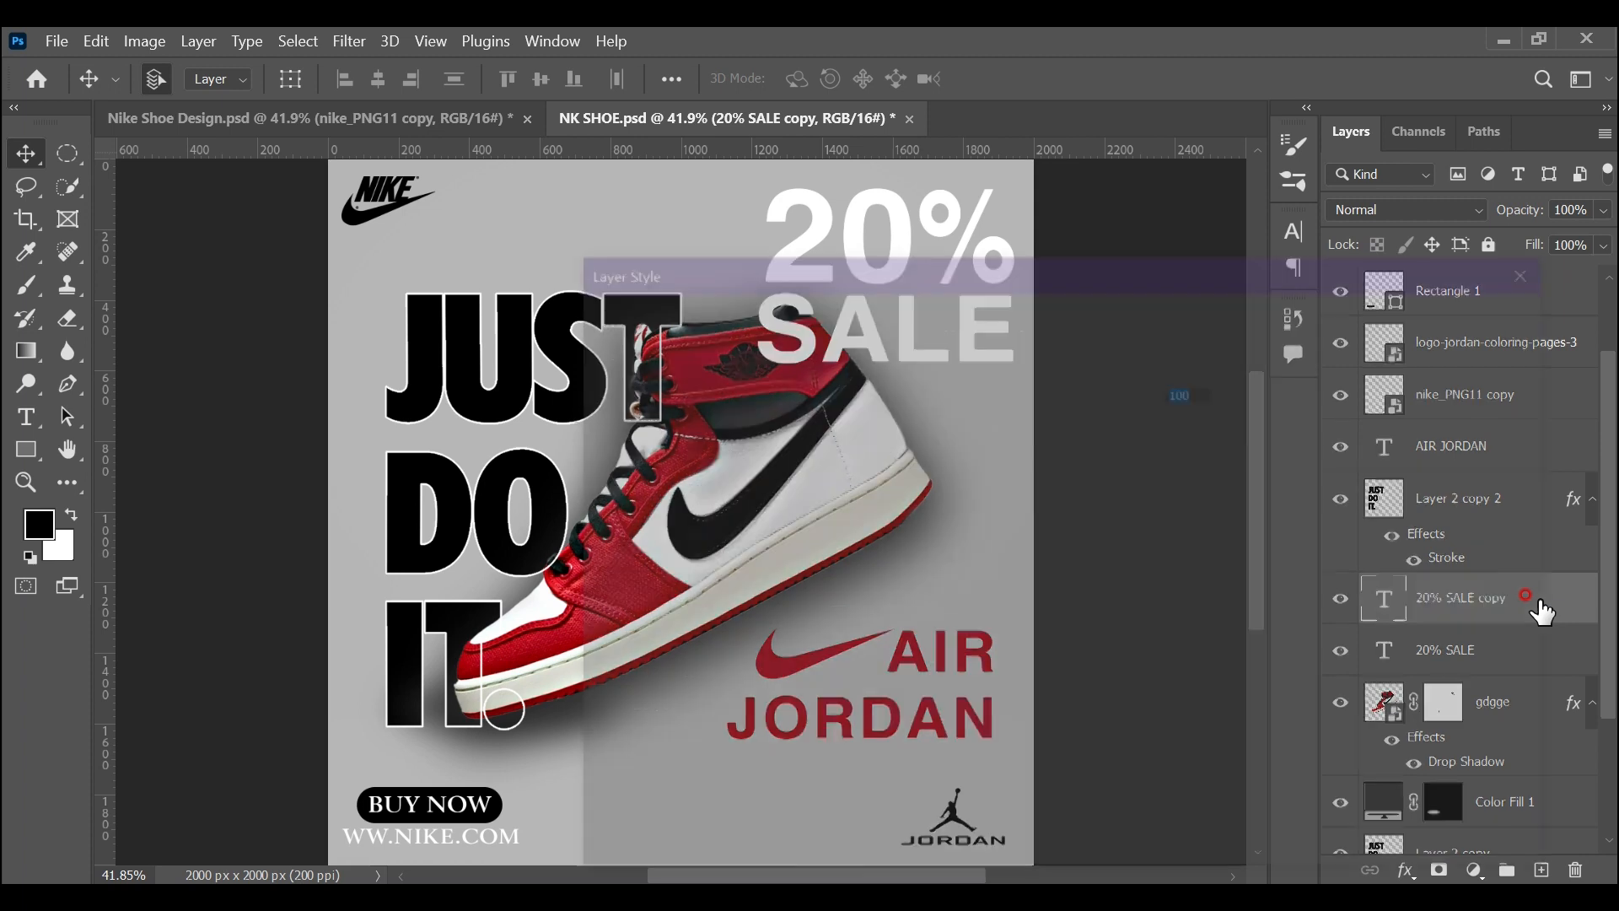
{"action": "left_click", "coordinate": [681, 491]}
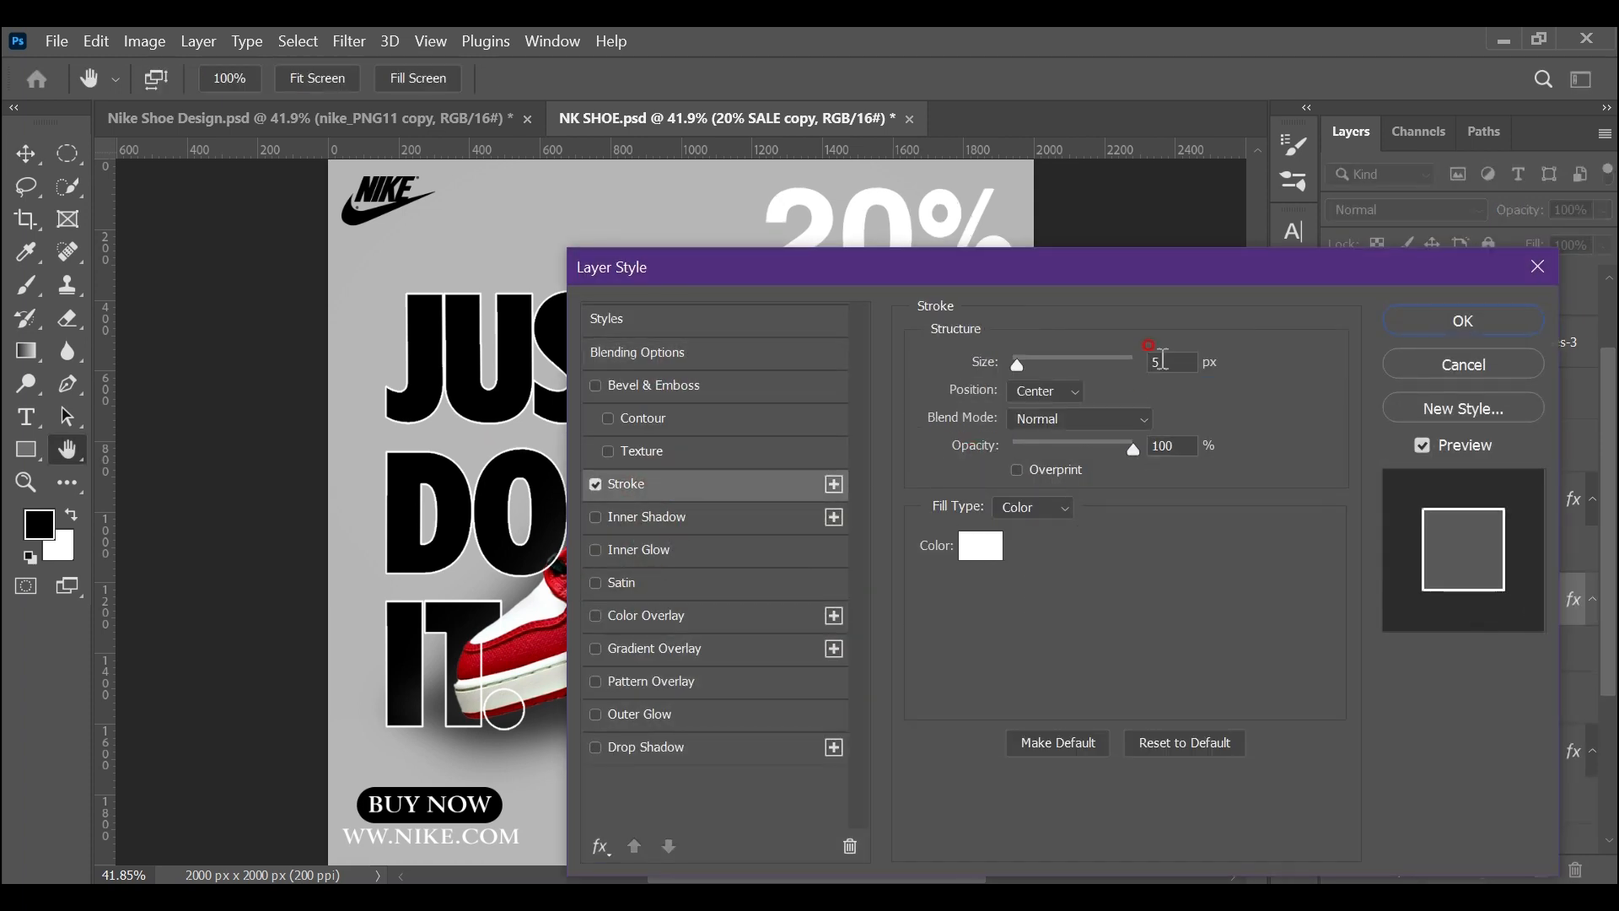
{"action": "left_click_drag", "start_coordinate": [1119, 349], "coordinate": [1135, 349]}
{"action": "left_click", "coordinate": [1423, 333]}
{"action": "left_click", "coordinate": [1603, 246]}
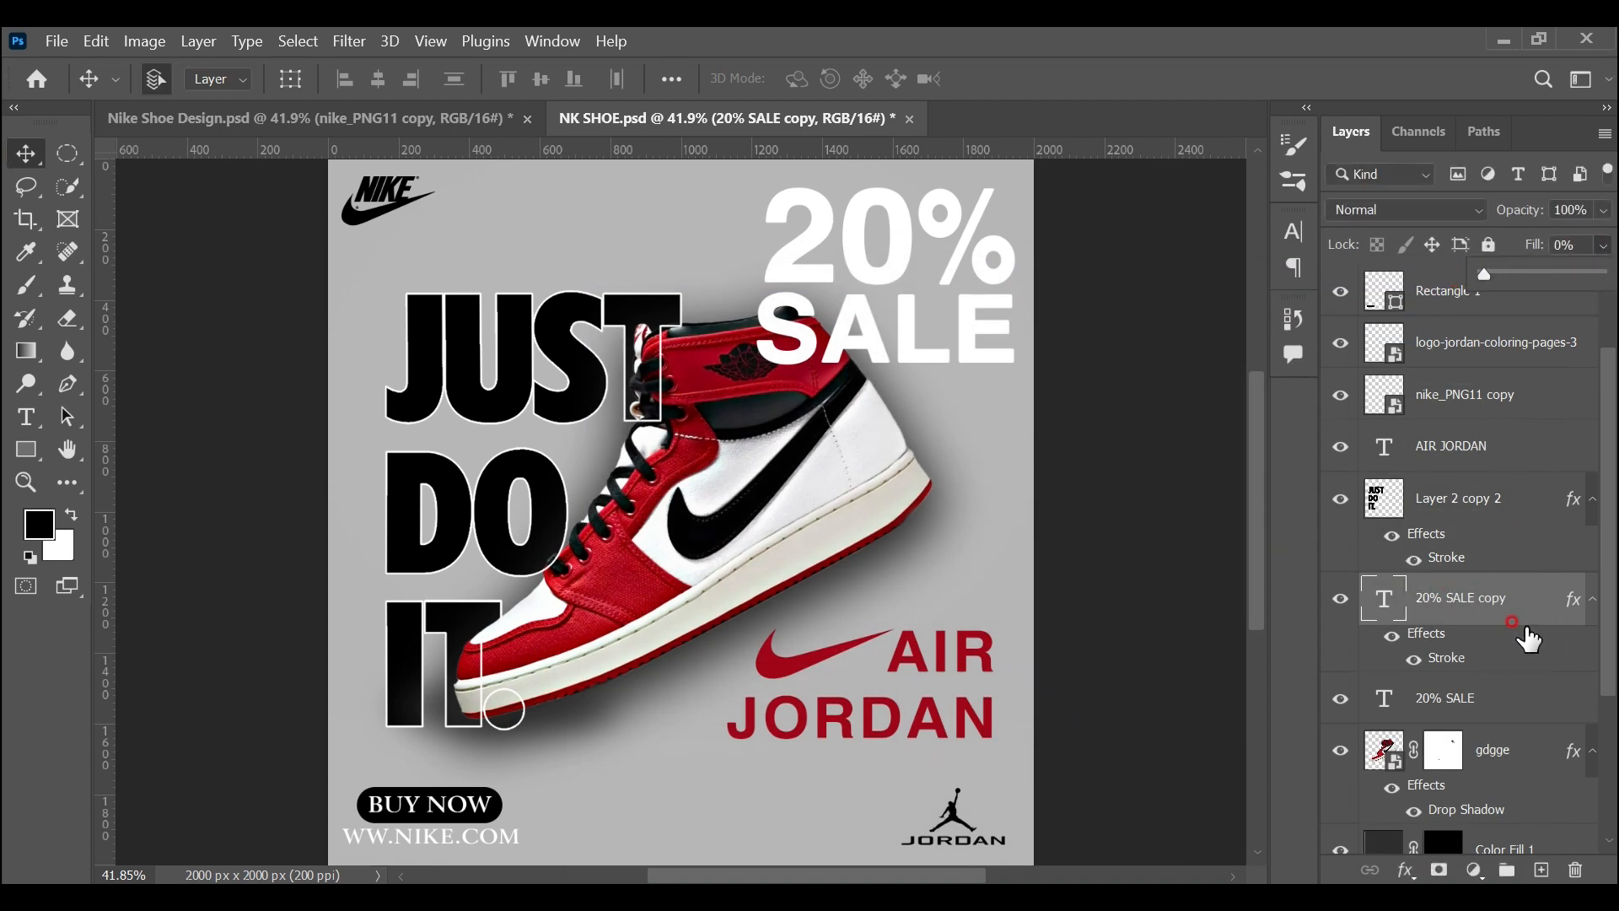
Move the original 20% SALE layer behind the shoe, between Color Fill 1 and Layer 2 copy
{"action": "left_click", "coordinate": [1494, 700]}
{"action": "left_click_drag", "start_coordinate": [1510, 707], "coordinate": [1476, 764]}
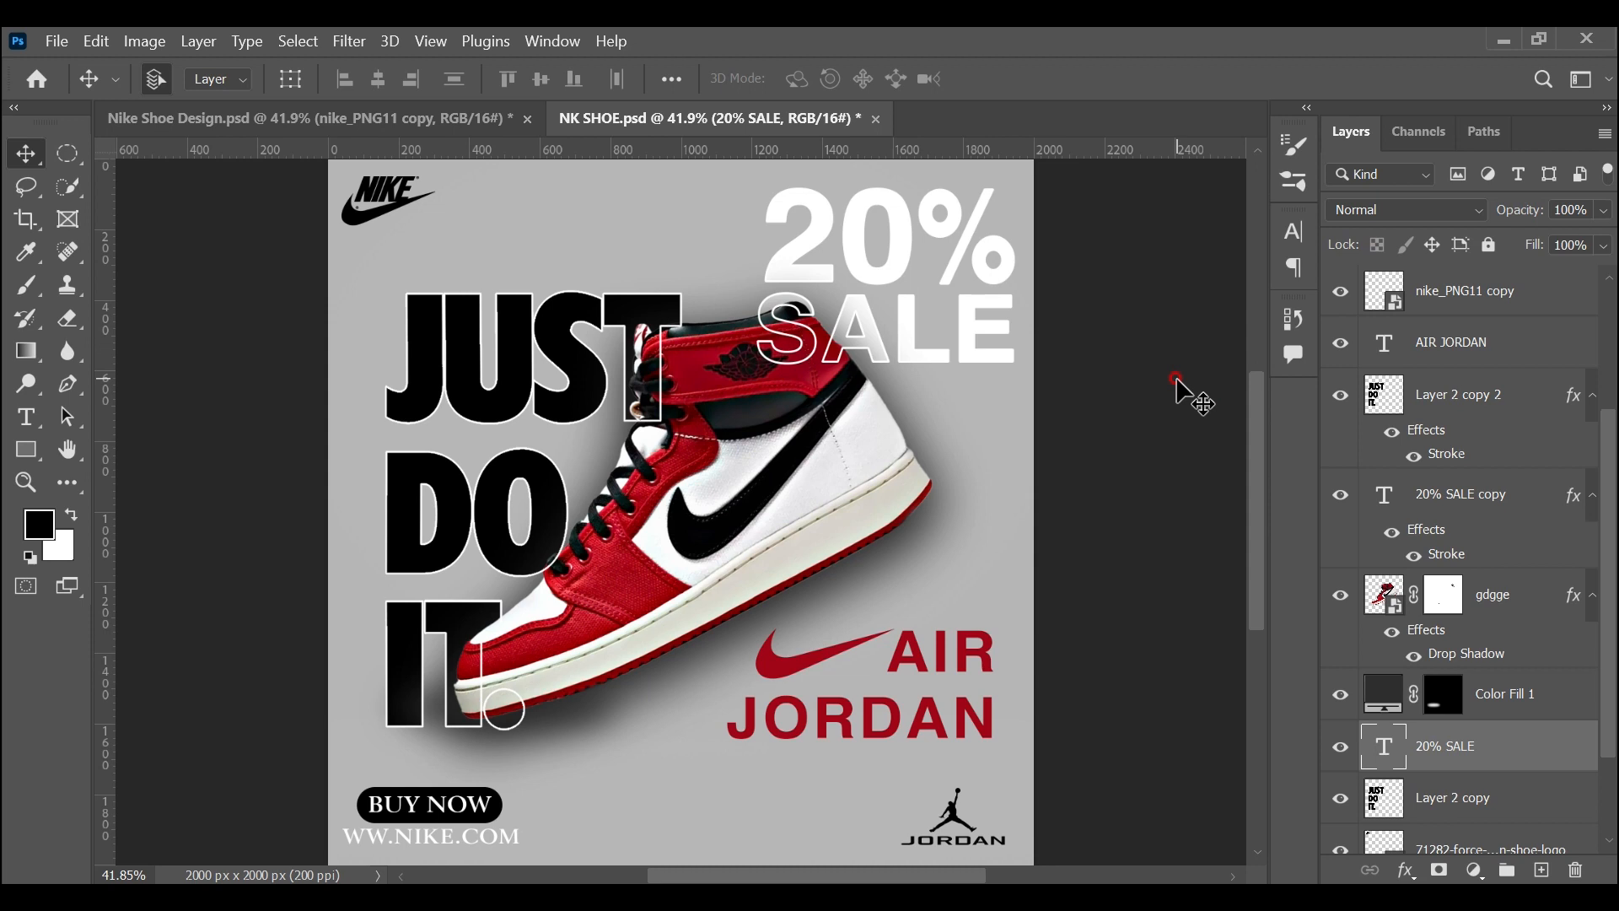
Select Layer 2 copy and Layer 2 copy 2 and nudge both JUST DO IT. layers slightly left and up together
{"action": "scroll", "coordinate": [1517, 591], "scroll_direction": "down", "scroll_amount": 2}
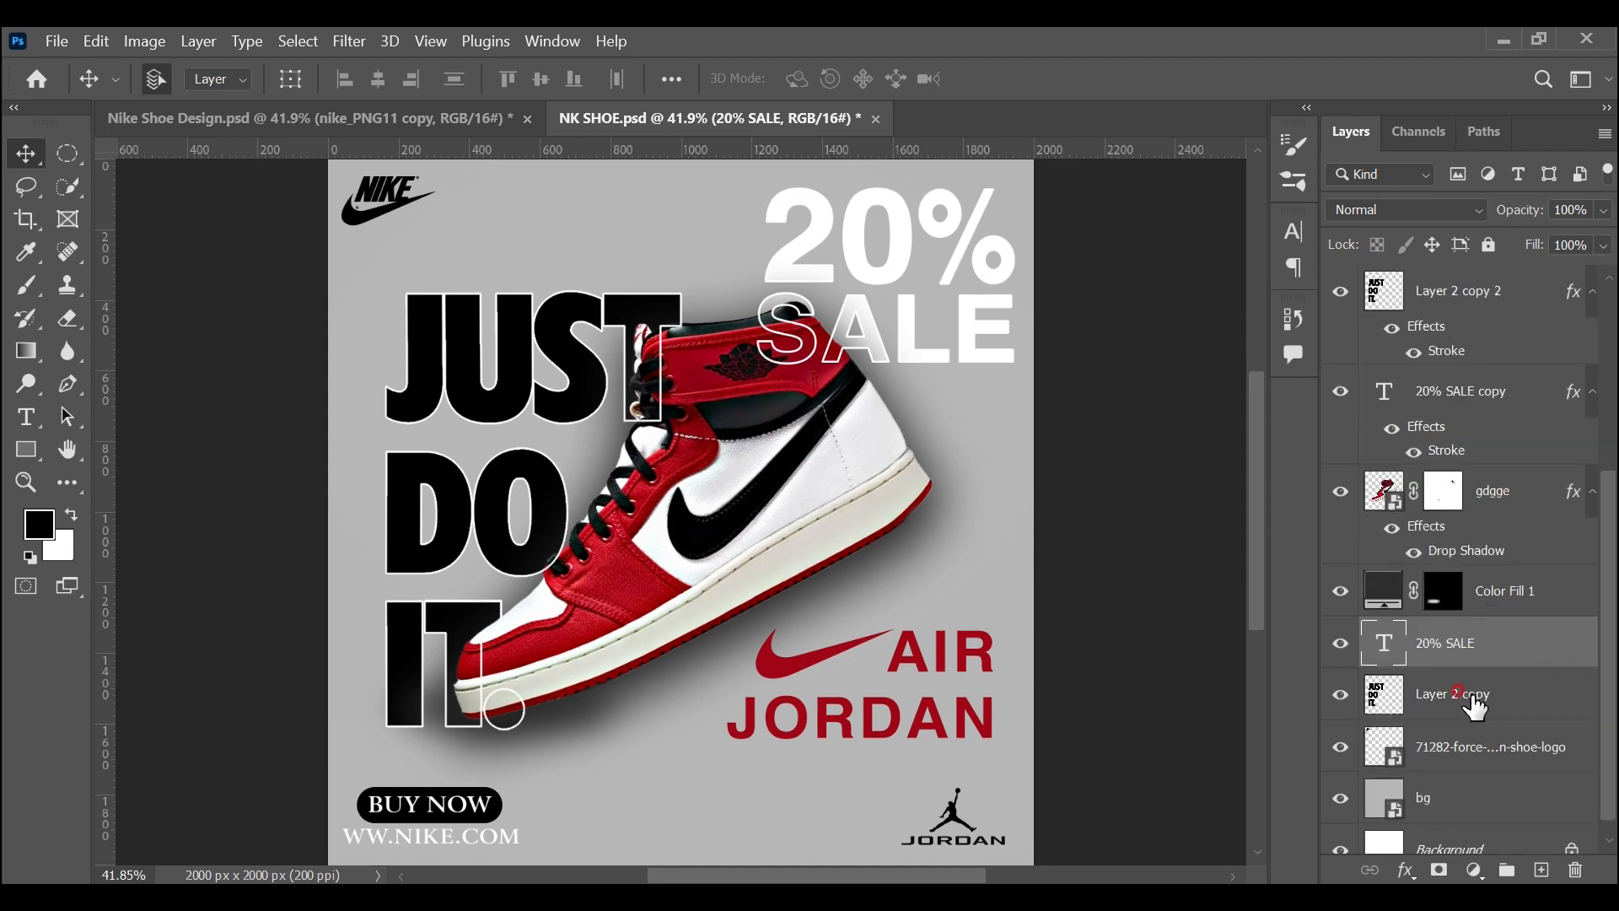
{"action": "left_click", "coordinate": [1459, 693]}
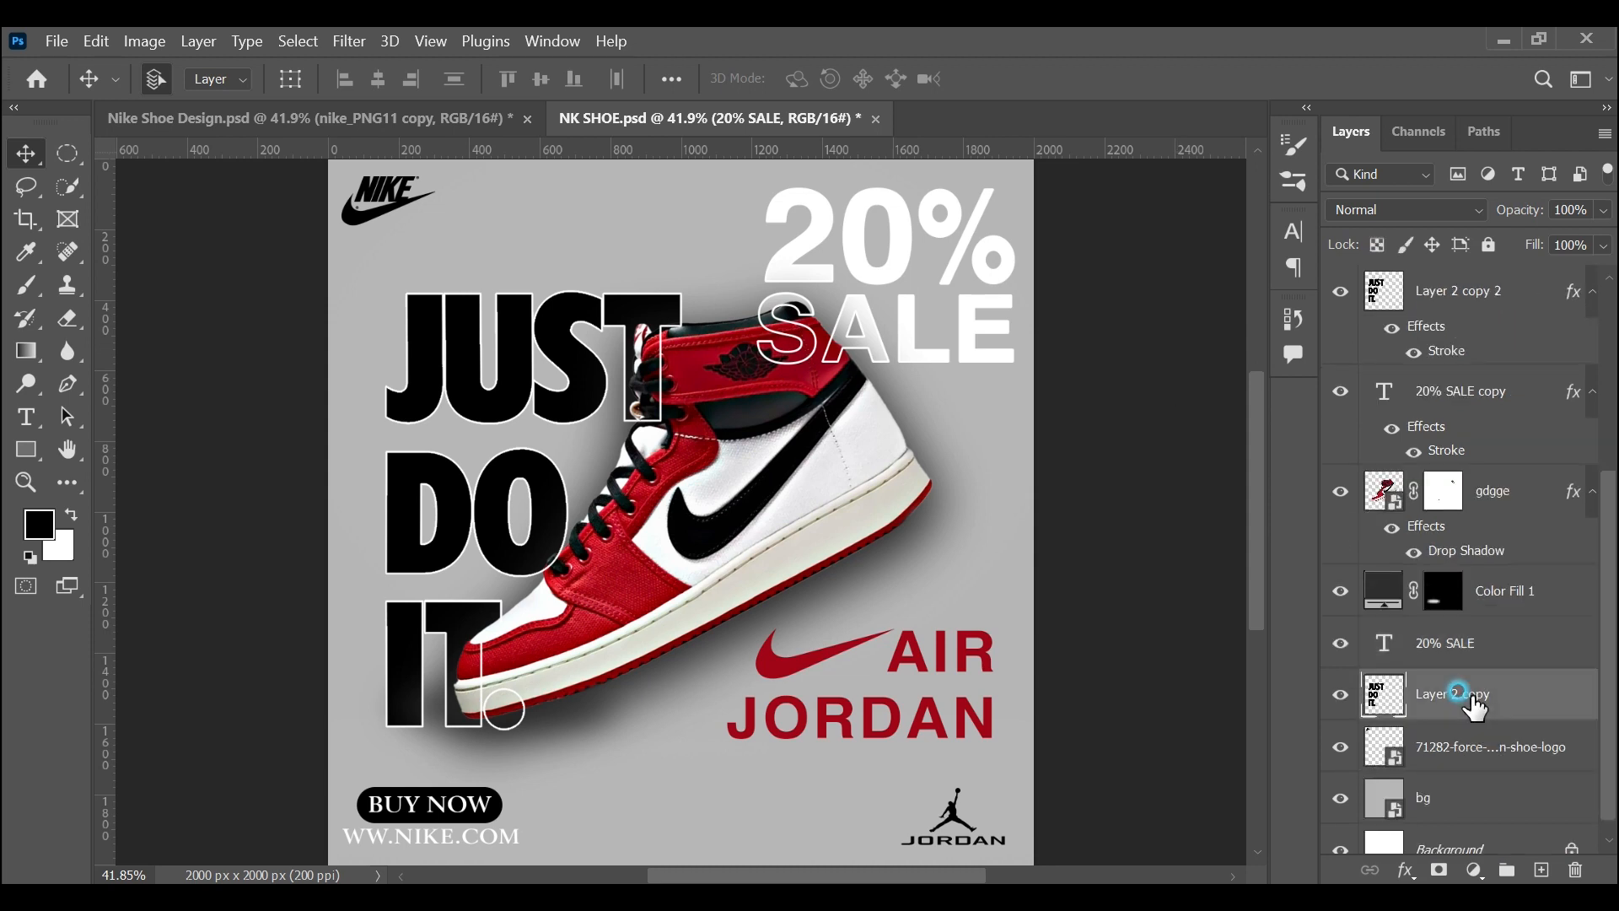
{"action": "left_click", "coordinate": [1446, 300], "text": "ctrl"}
{"action": "key", "text": "Left"}
{"action": "key", "text": "Left"}
{"action": "key", "text": "Left"}
{"action": "key", "text": "Left"}
{"action": "key", "text": "Left"}
{"action": "key", "text": "Left"}
{"action": "key", "text": "Left"}
{"action": "key", "text": "Left"}
{"action": "key", "text": "Left"}
{"action": "key", "text": "Left"}
{"action": "key", "text": "Left"}
{"action": "key", "text": "Left"}
{"action": "key", "text": "Left"}
{"action": "key", "text": "Left"}
{"action": "key", "text": "Left"}
{"action": "key", "text": "Left"}
{"action": "key", "text": "Left"}
{"action": "key", "text": "Left"}
{"action": "key", "text": "Left"}
{"action": "key", "text": "Left"}
{"action": "key", "text": "Left"}
{"action": "key", "text": "Left"}
{"action": "key", "text": "Up"}
{"action": "key", "text": "Up"}
{"action": "key", "text": "Up"}
{"action": "key", "text": "Up"}
{"action": "key", "text": "Up"}
{"action": "key", "text": "Up"}
{"action": "key", "text": "Up"}
{"action": "key", "text": "Up"}
{"action": "key", "text": "Up"}
{"action": "key", "text": "Up"}
{"action": "key", "text": "Up"}
{"action": "key", "text": "Up"}
{"action": "key", "text": "Up"}
{"action": "key", "text": "Up"}
{"action": "key", "text": "Up"}
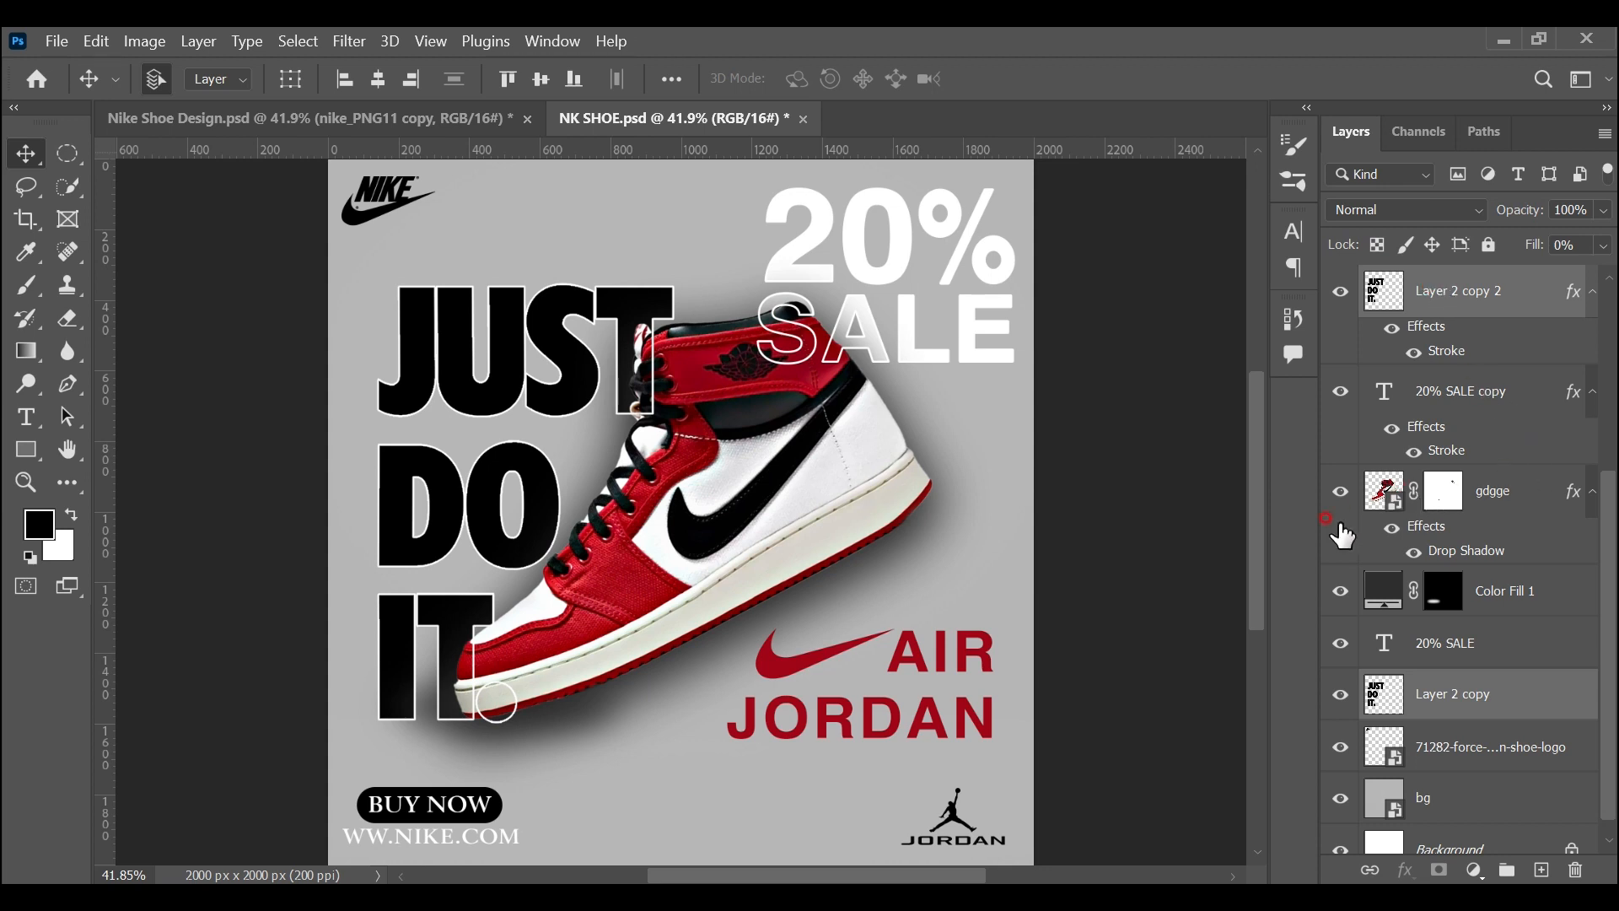
{"action": "left_click", "coordinate": [1341, 493]}
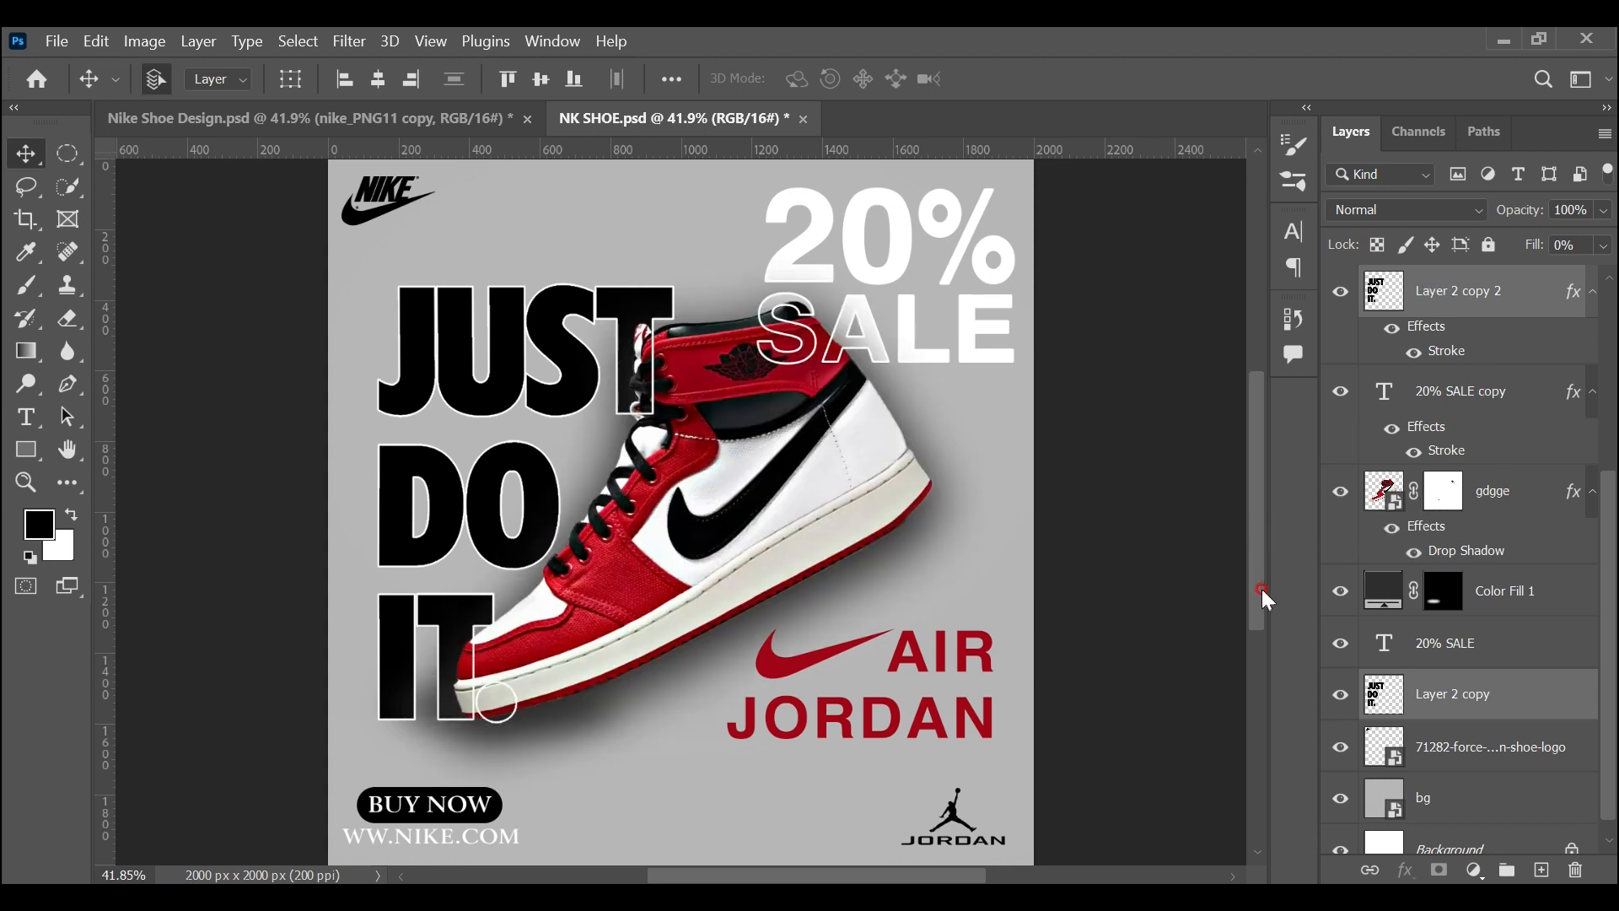